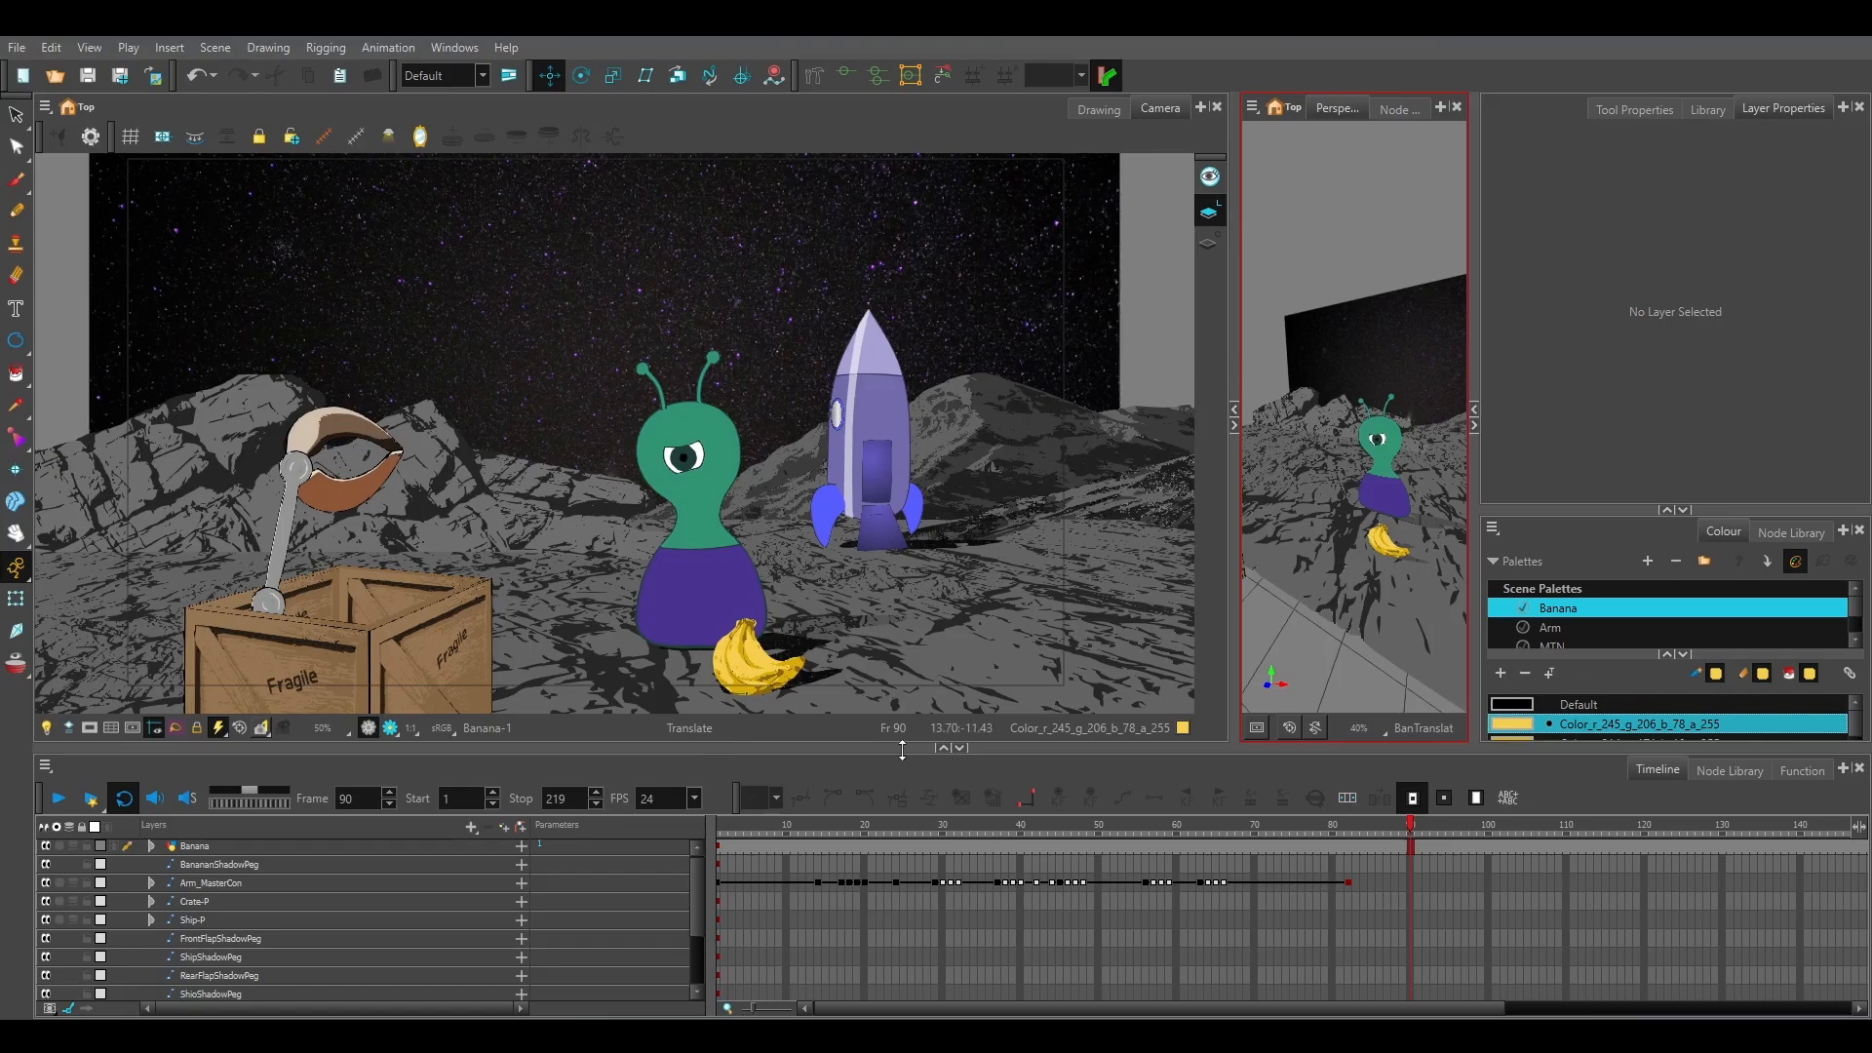
# Enlarge the timeline and add keyframes at frame 82 on all layers from Banana down to Camera-P.
pyautogui.moveTo(902, 750); pyautogui.dragTo(902, 676)
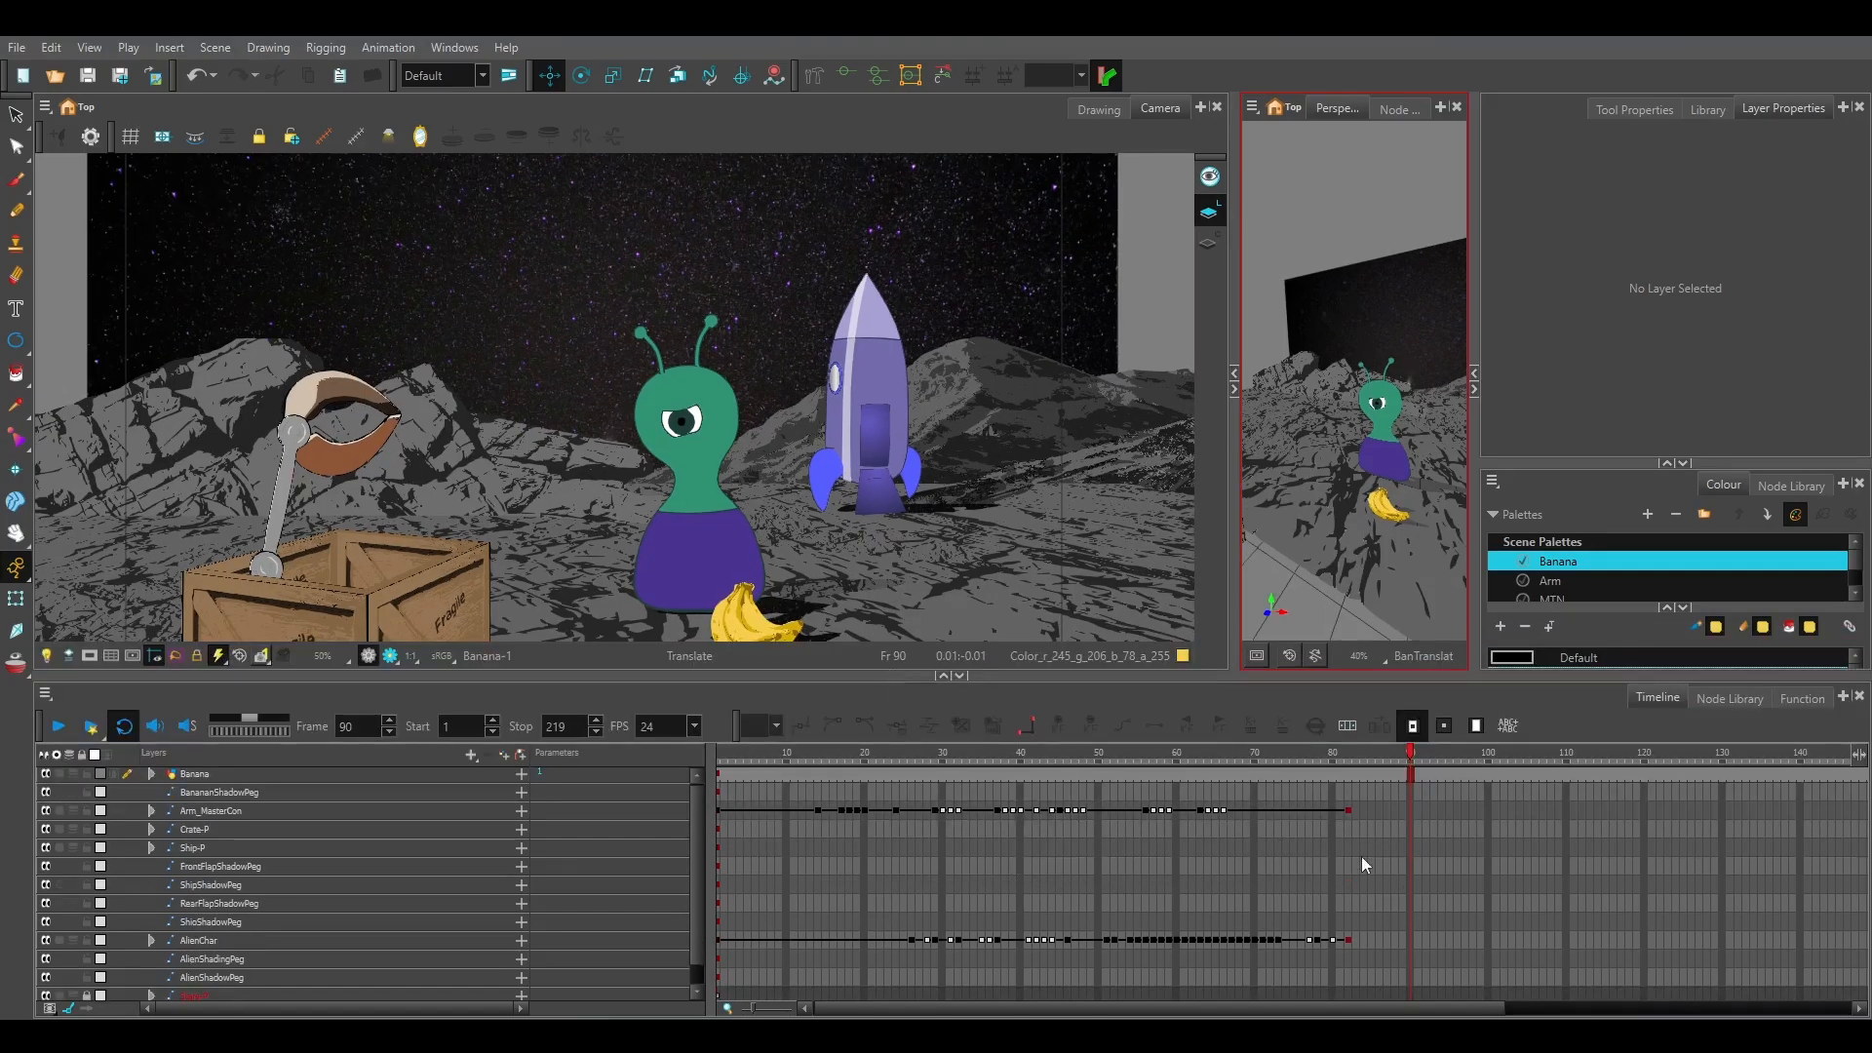
pyautogui.click(1350, 761)
pyautogui.click(1347, 775)
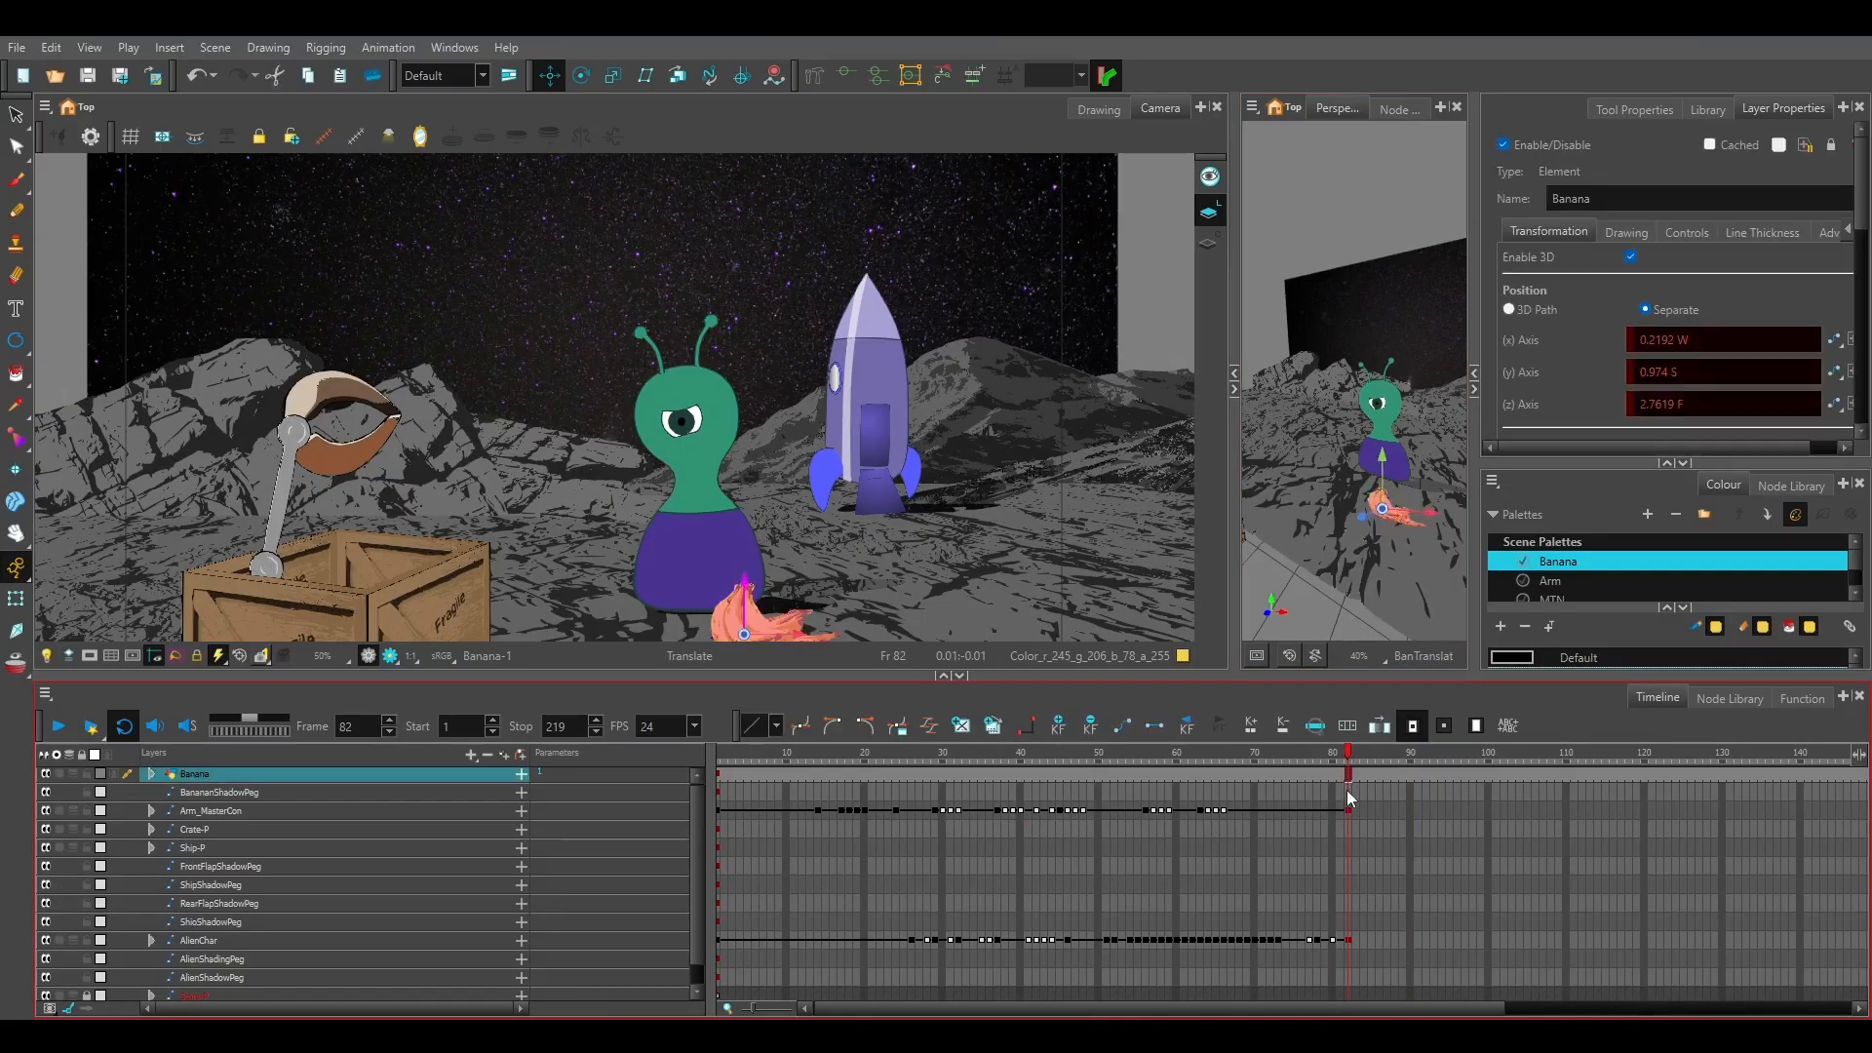
pyautogui.scroll(-1, 1345, 980)
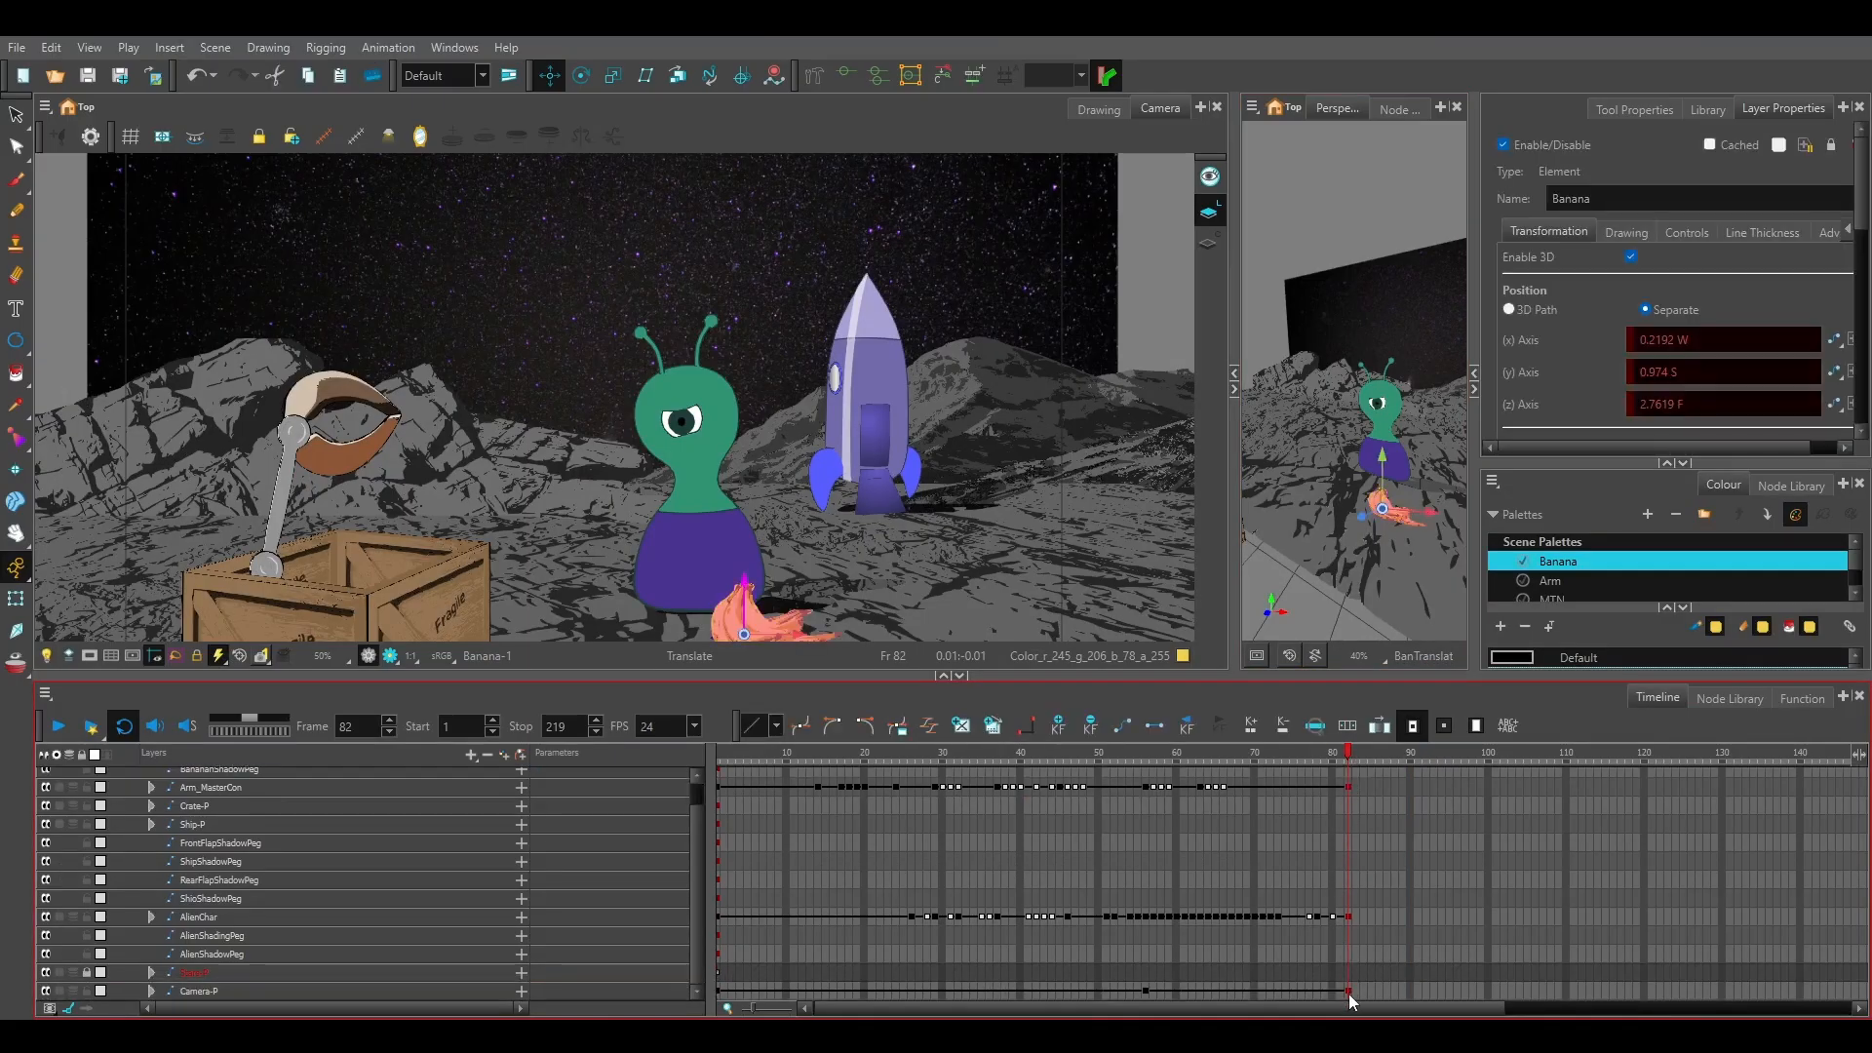
pyautogui.keyDown('shift'); pyautogui.click(1349, 993); pyautogui.keyUp('shift')
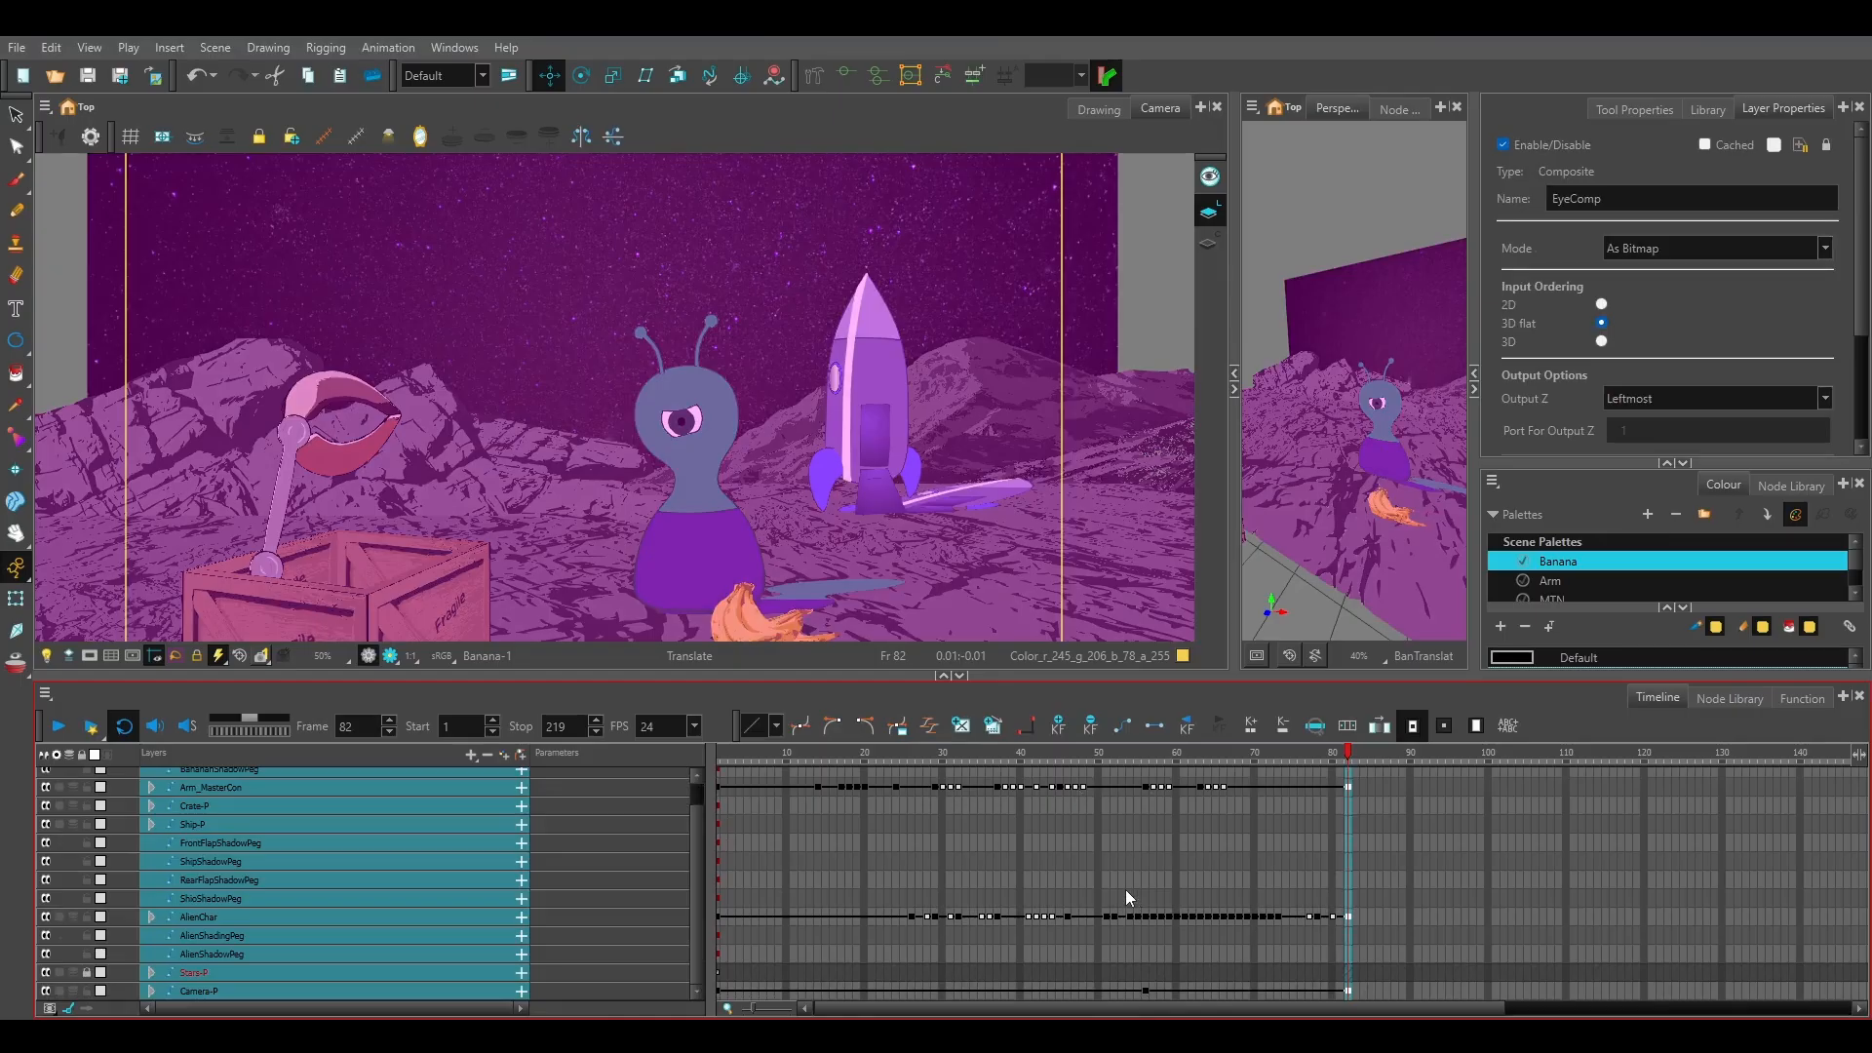
pyautogui.press('F6')
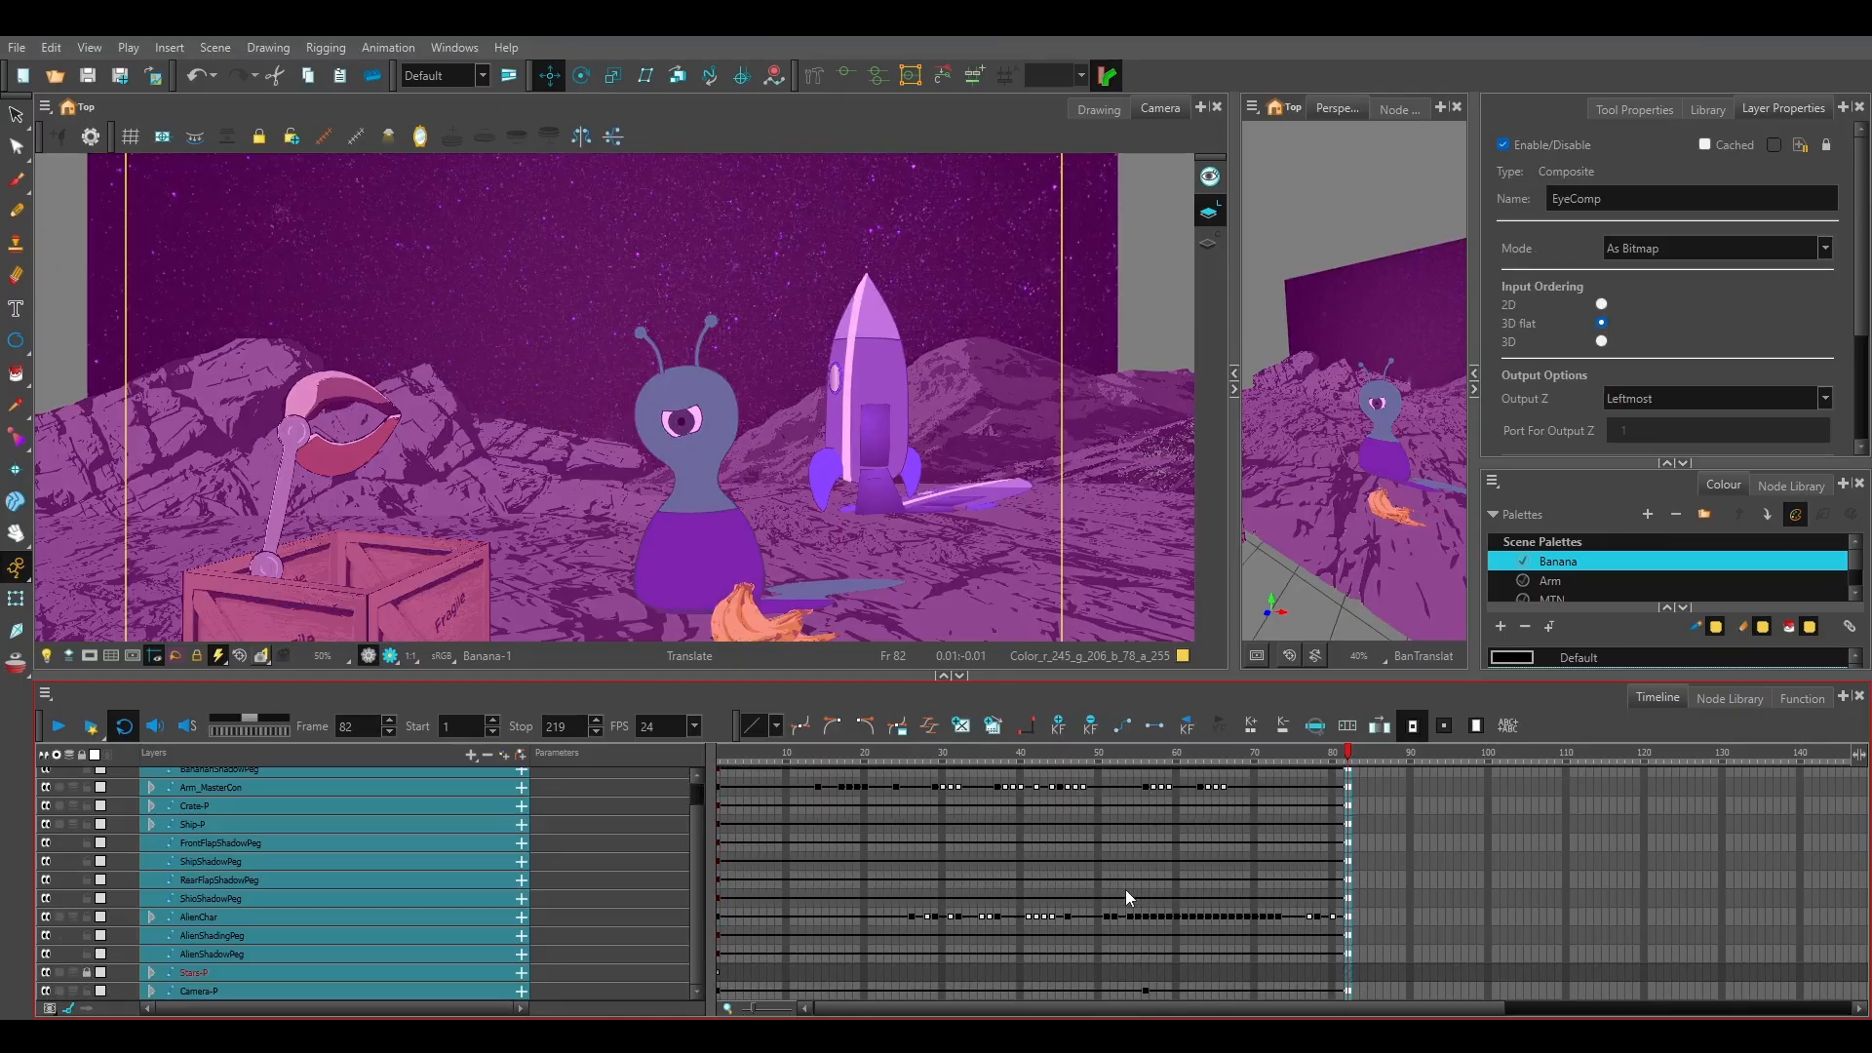
pyautogui.scroll(1, 1387, 849)
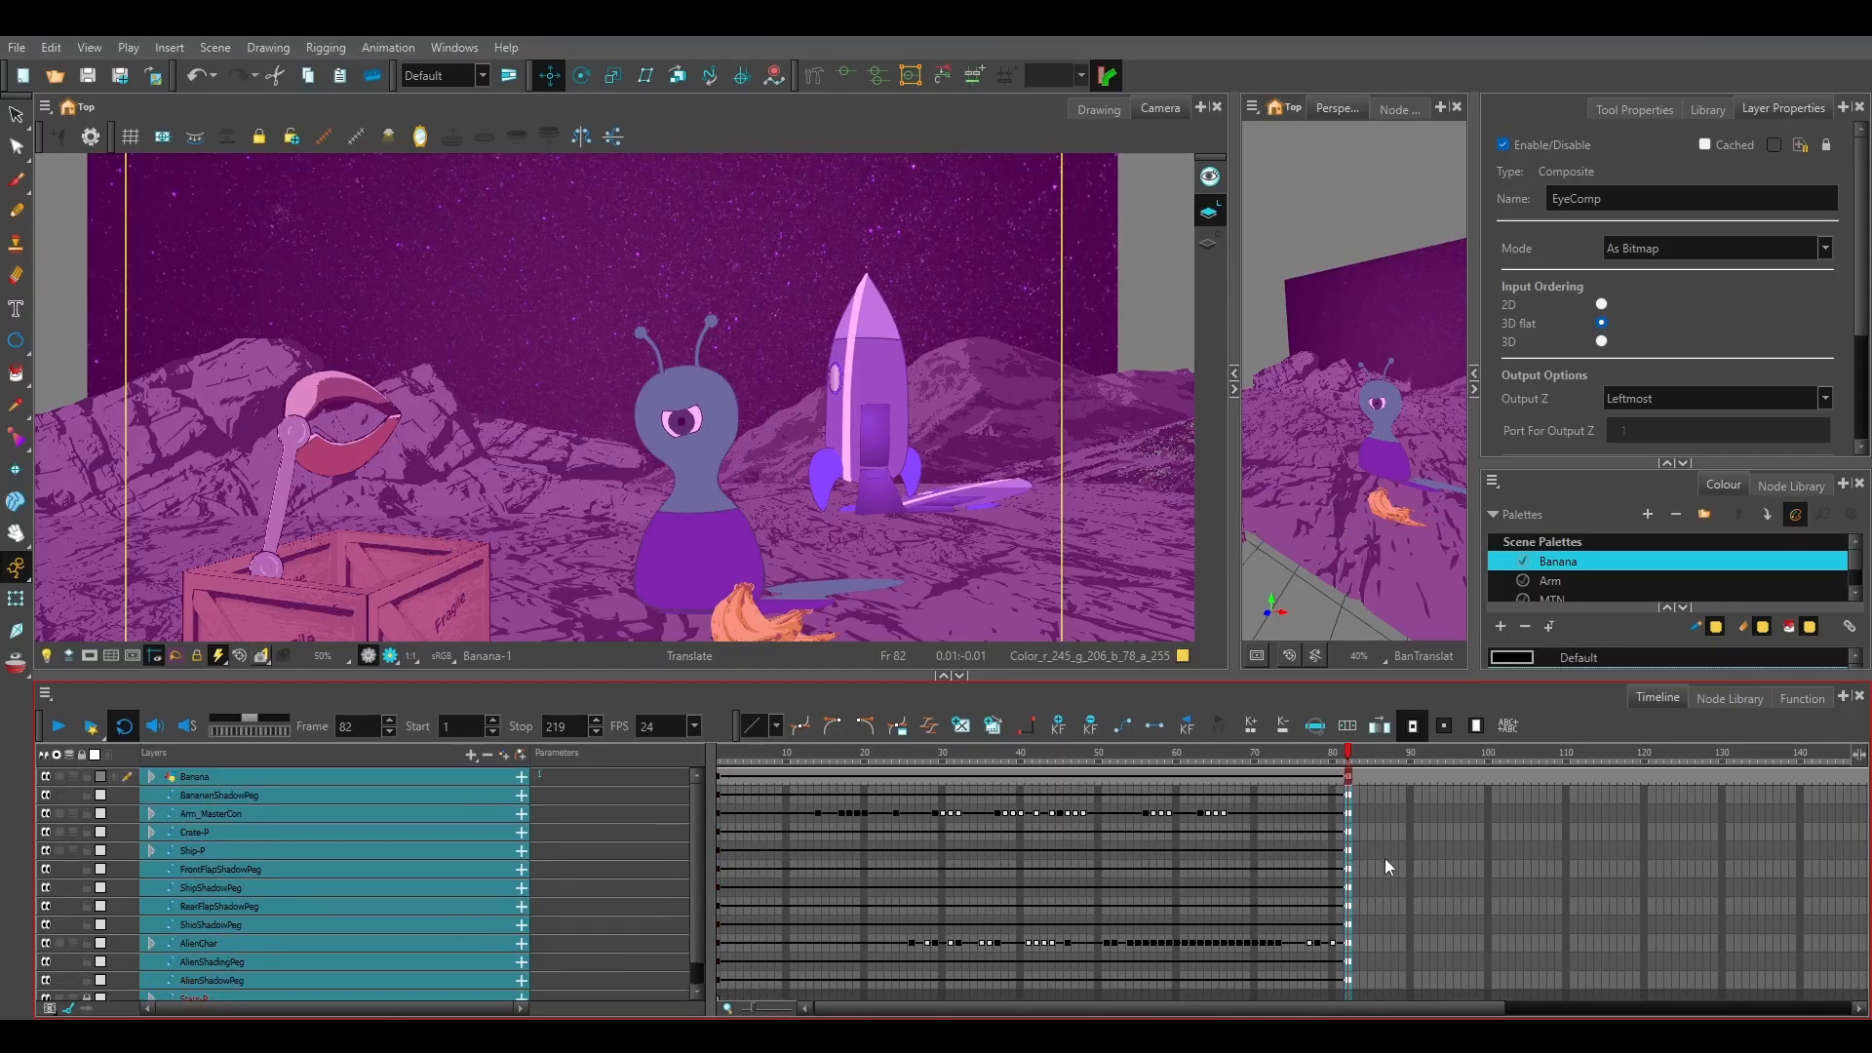
# Add keyframes at frame 90 on all layers from Banana down to Camera-P.
pyautogui.click(1411, 832)
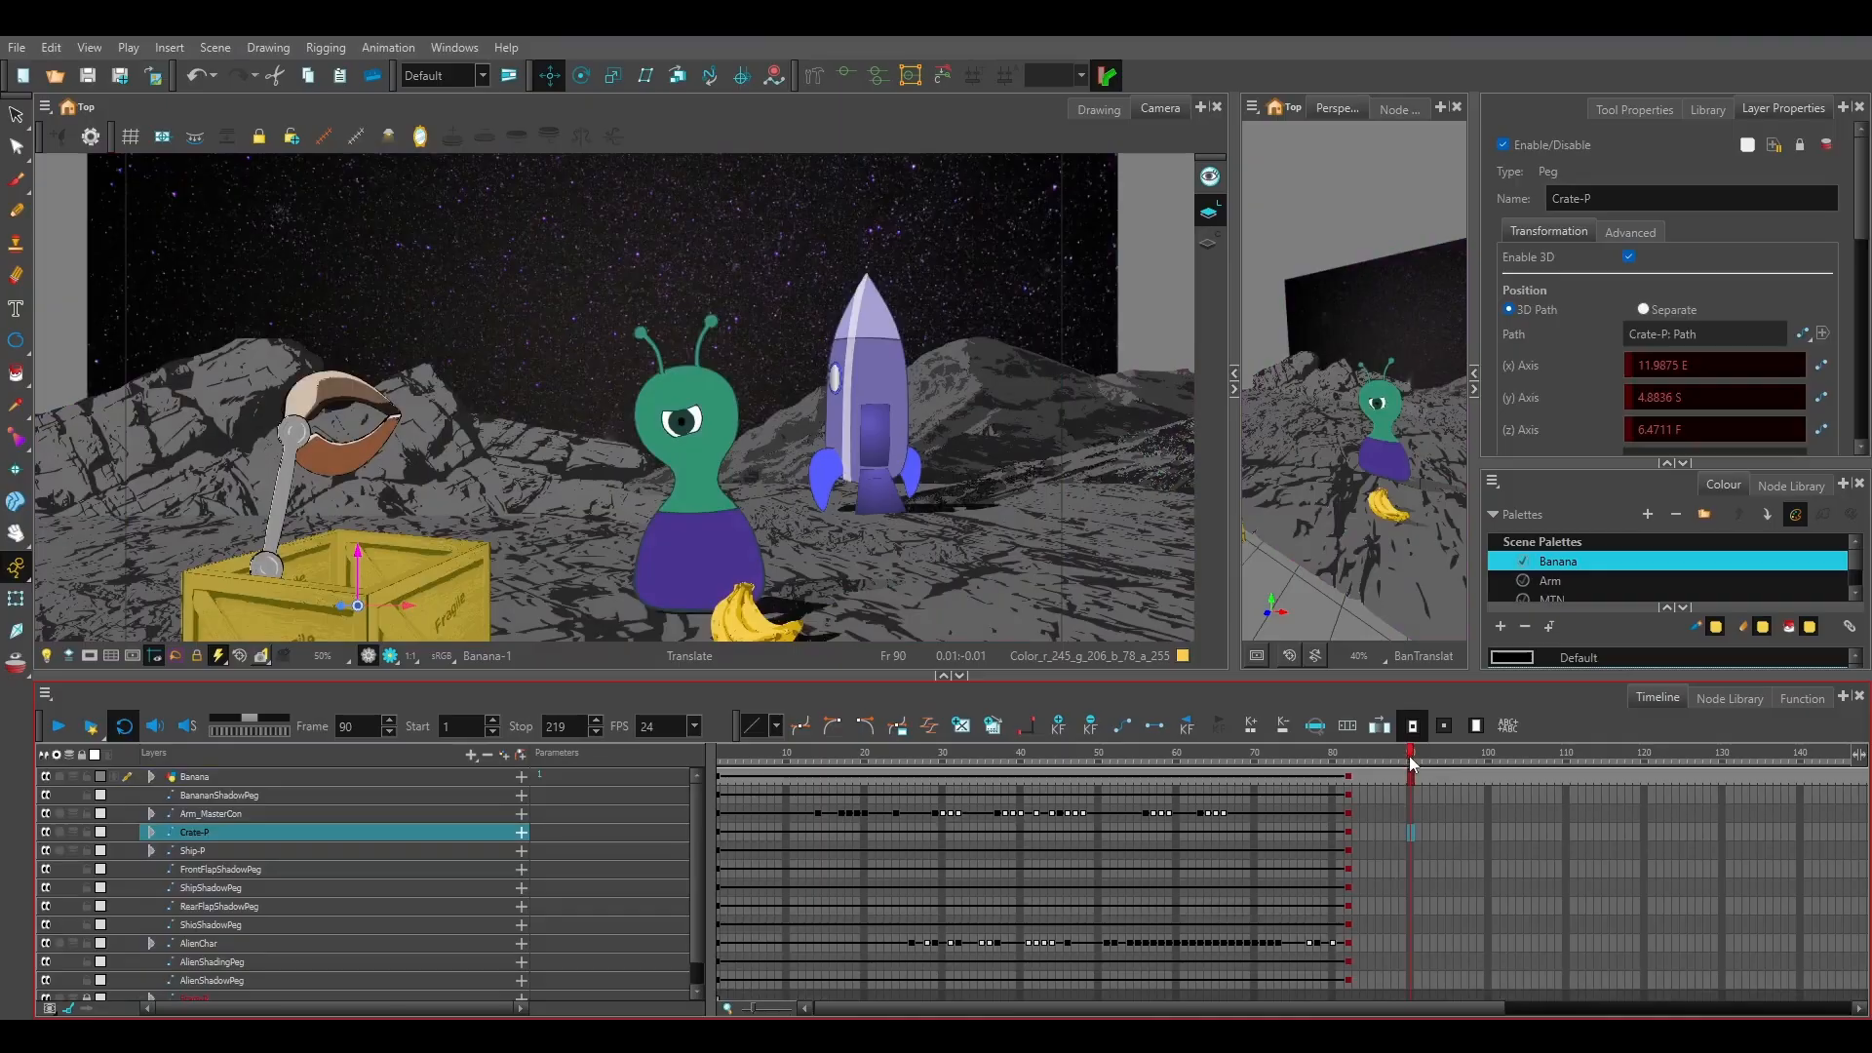
pyautogui.moveTo(1410, 780); pyautogui.dragTo(1420, 989)
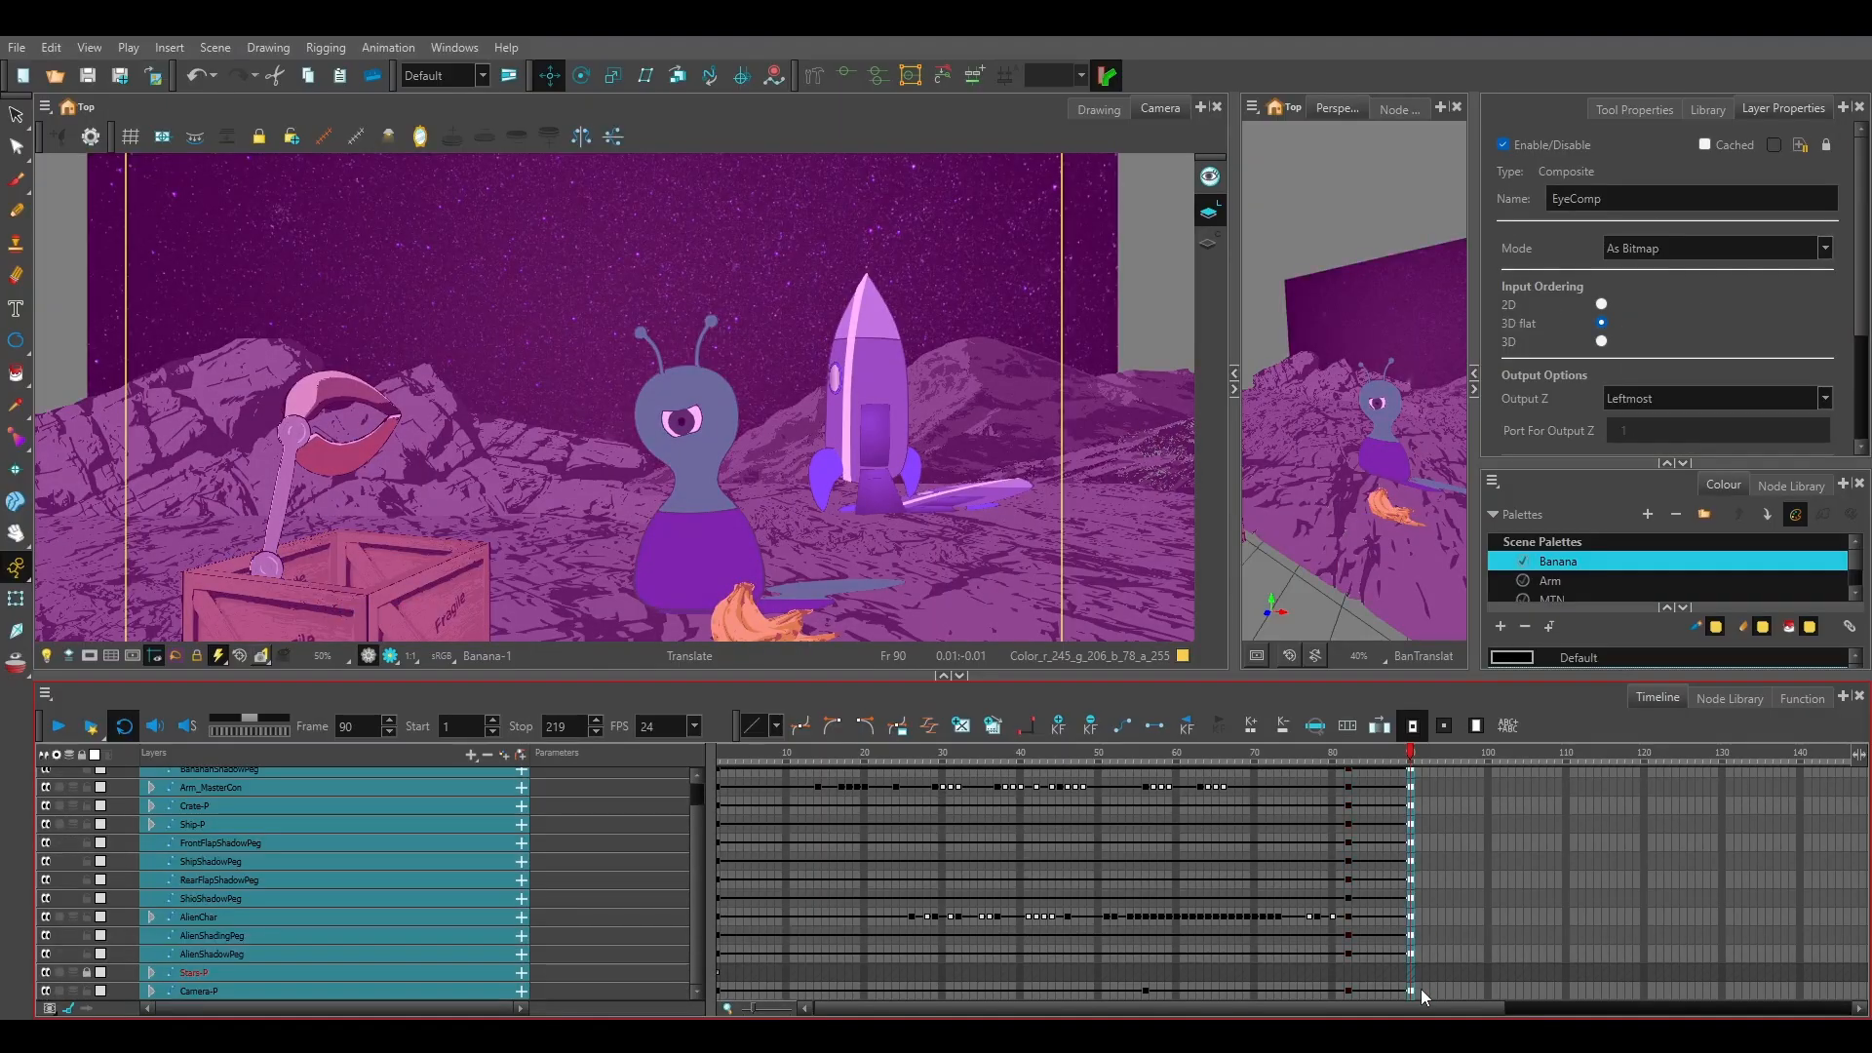
pyautogui.click(1451, 953)
pyautogui.click(1410, 757)
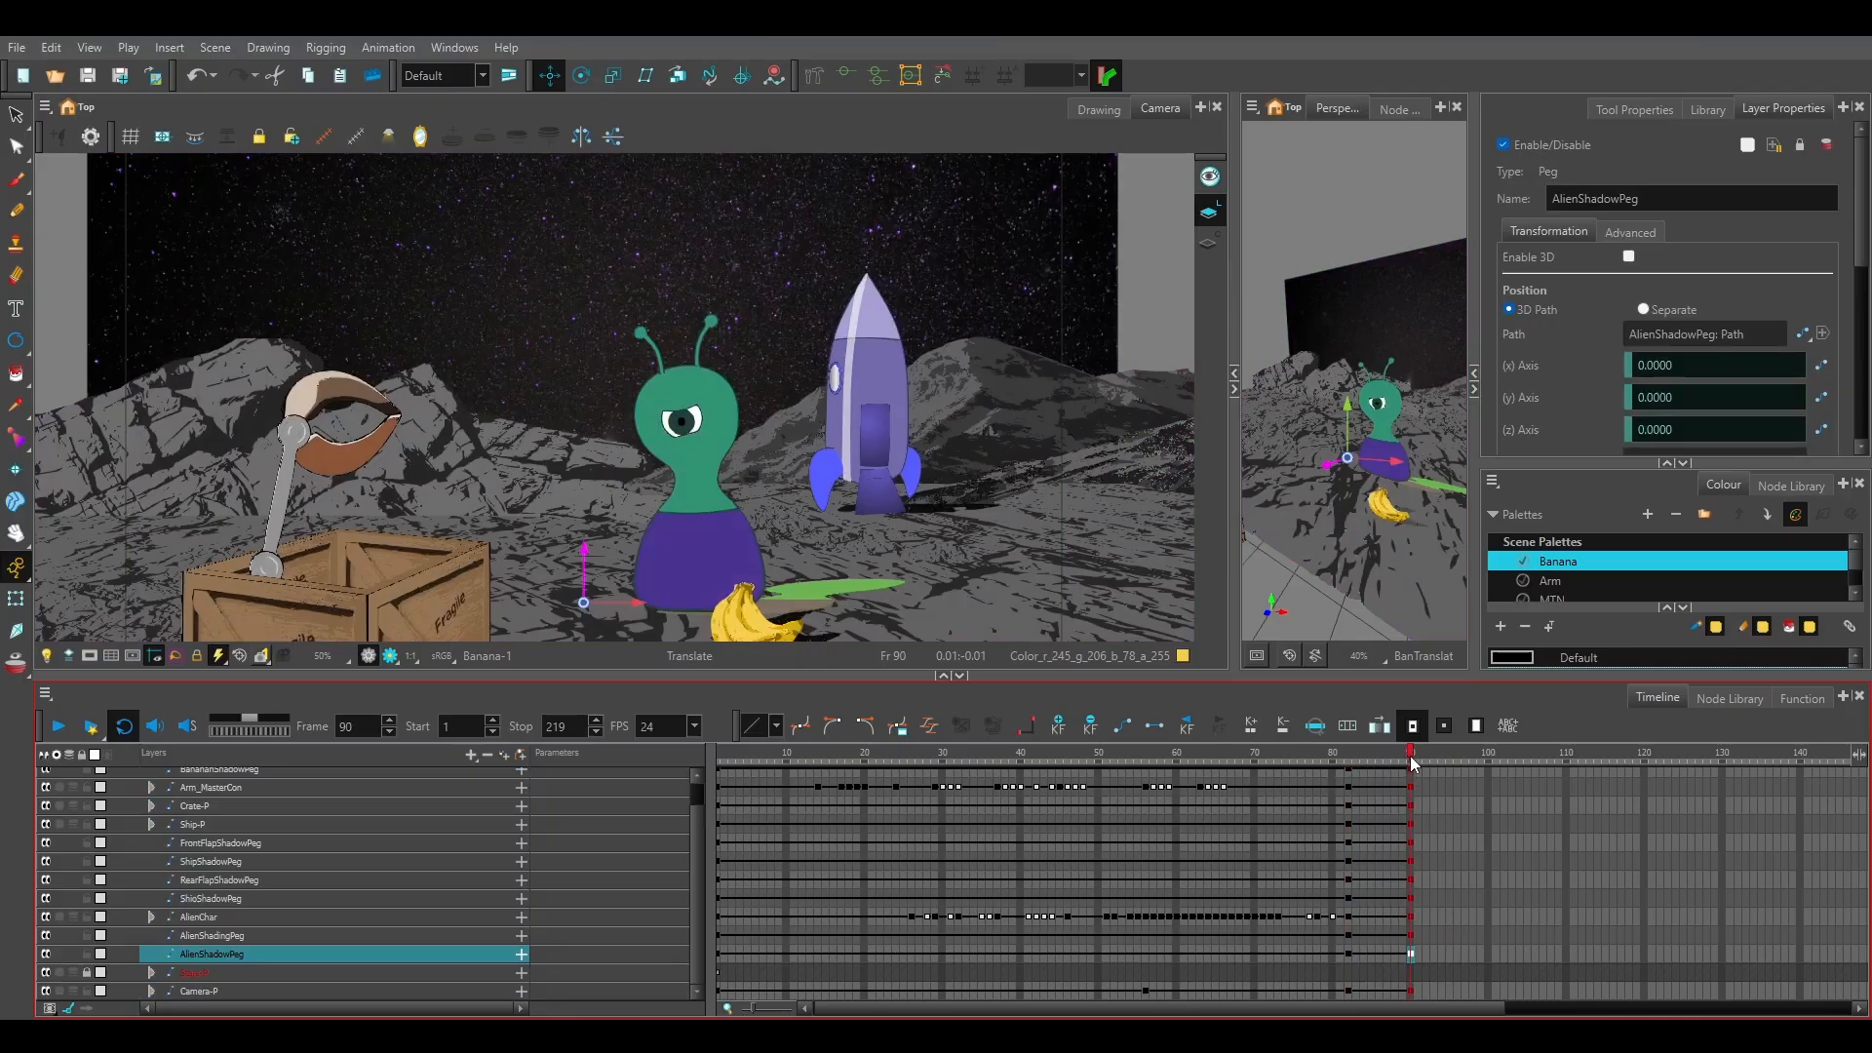
pyautogui.press(';')
pyautogui.click(1412, 759)
# Move the AlienChar peg off the set at frame 90, to about 62 W on the x axis.
pyautogui.click(208, 917)
pyautogui.scroll(-3, 505, 533)
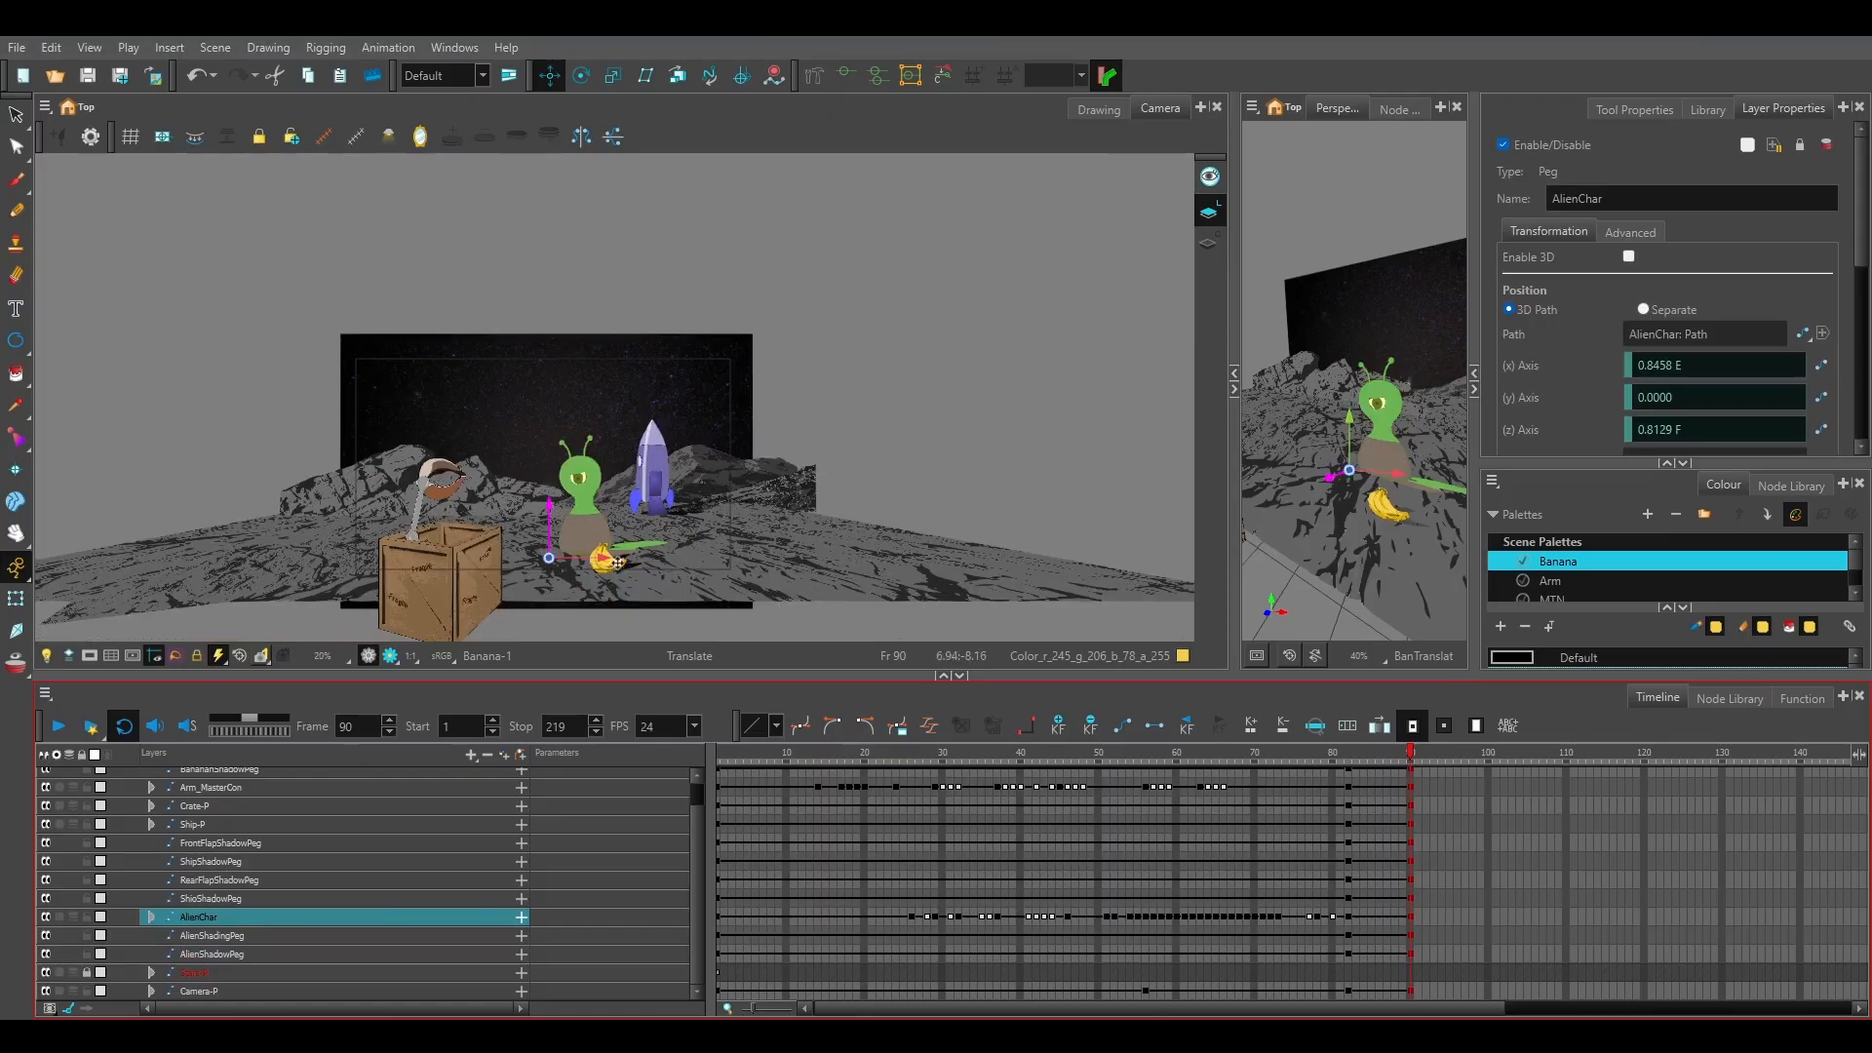
pyautogui.moveTo(601, 558); pyautogui.dragTo(107, 520)
pyautogui.scroll(-1, 171, 482)
pyautogui.scroll(-2, 171, 482)
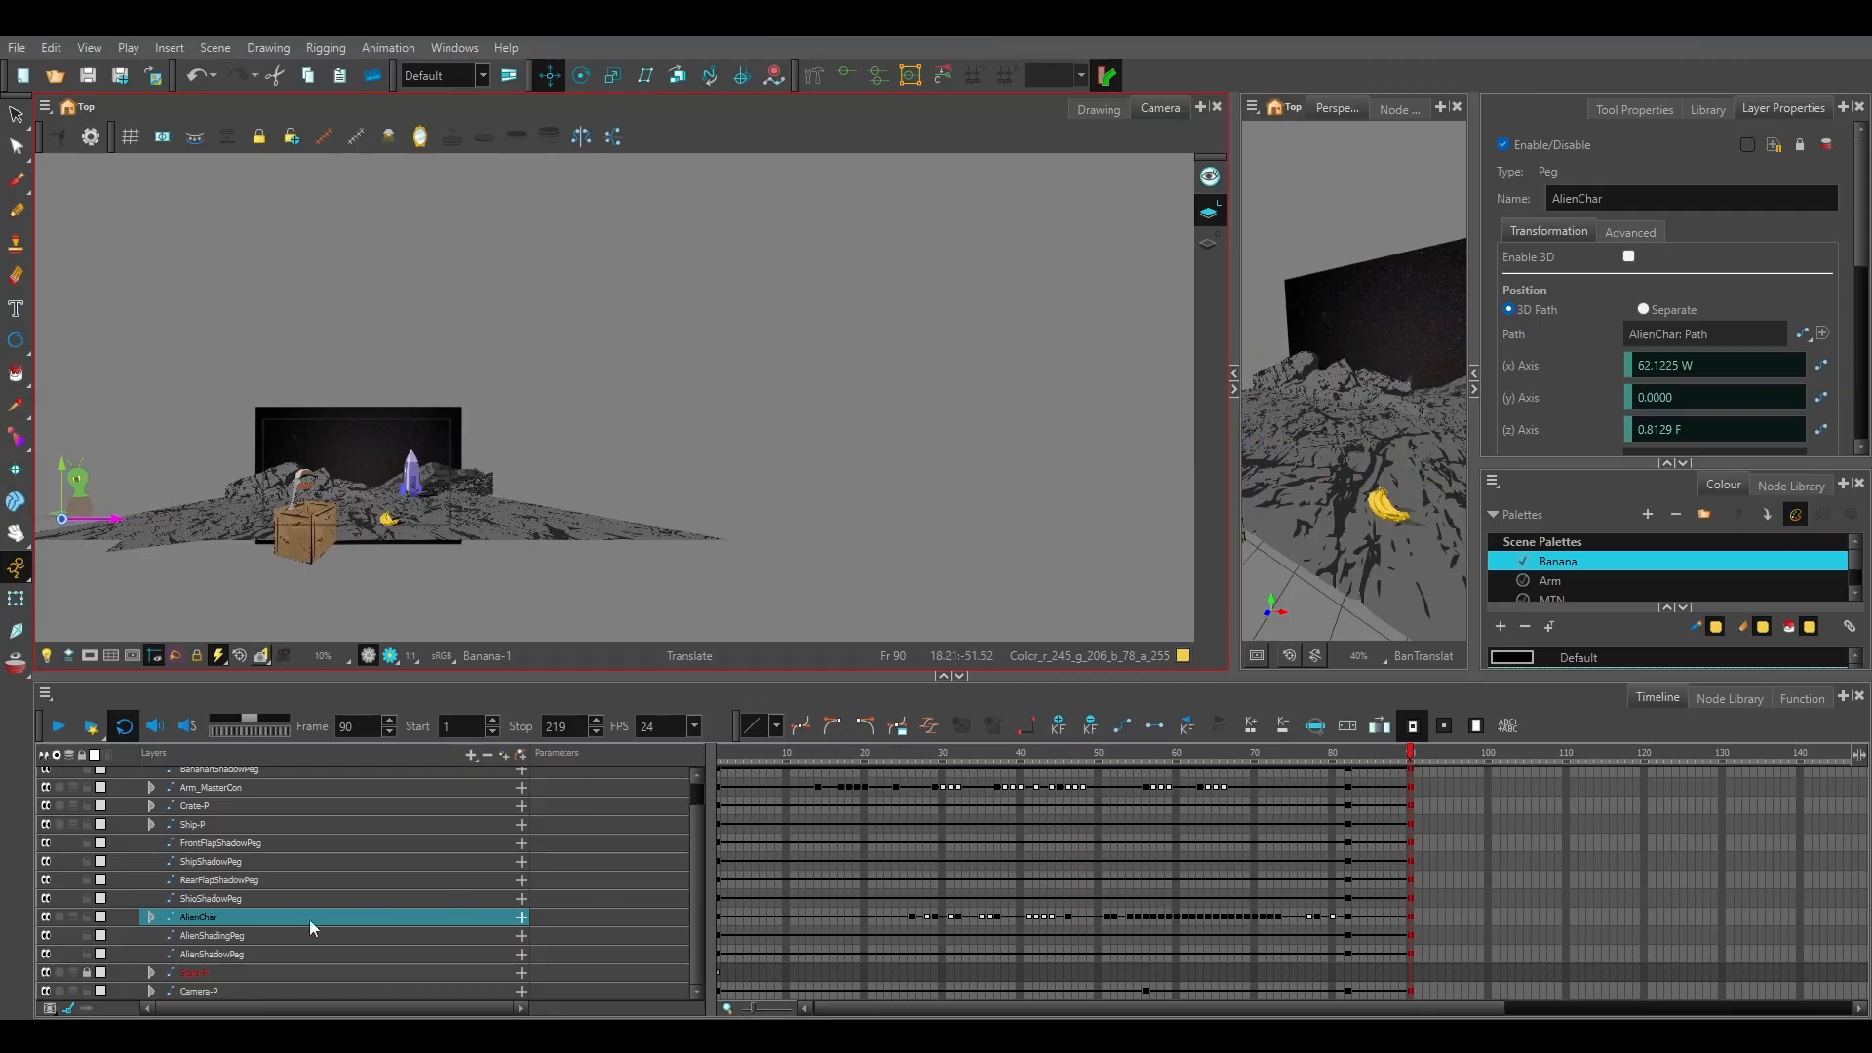
# Expand the AlienChar hierarchy and examine its body, eyelid, eye and antenna layers and their locks.
pyautogui.click(152, 917)
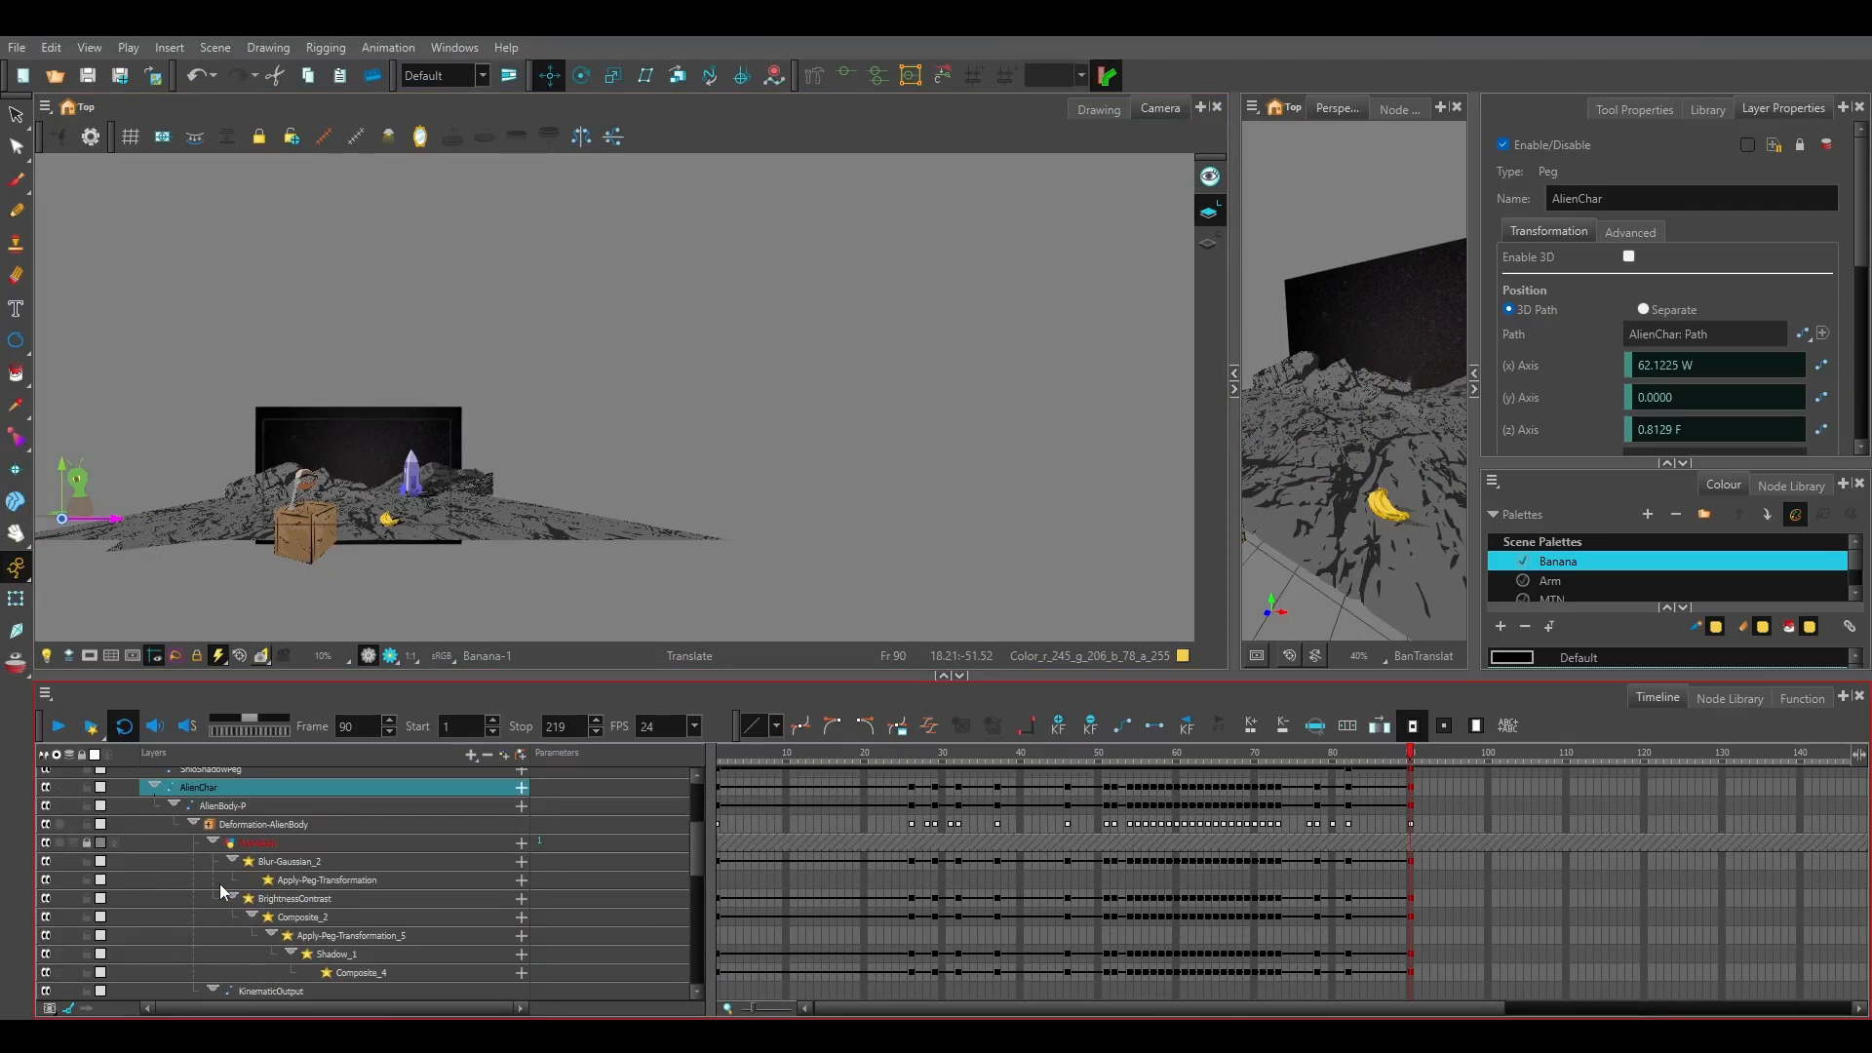
pyautogui.scroll(-3, 244, 880)
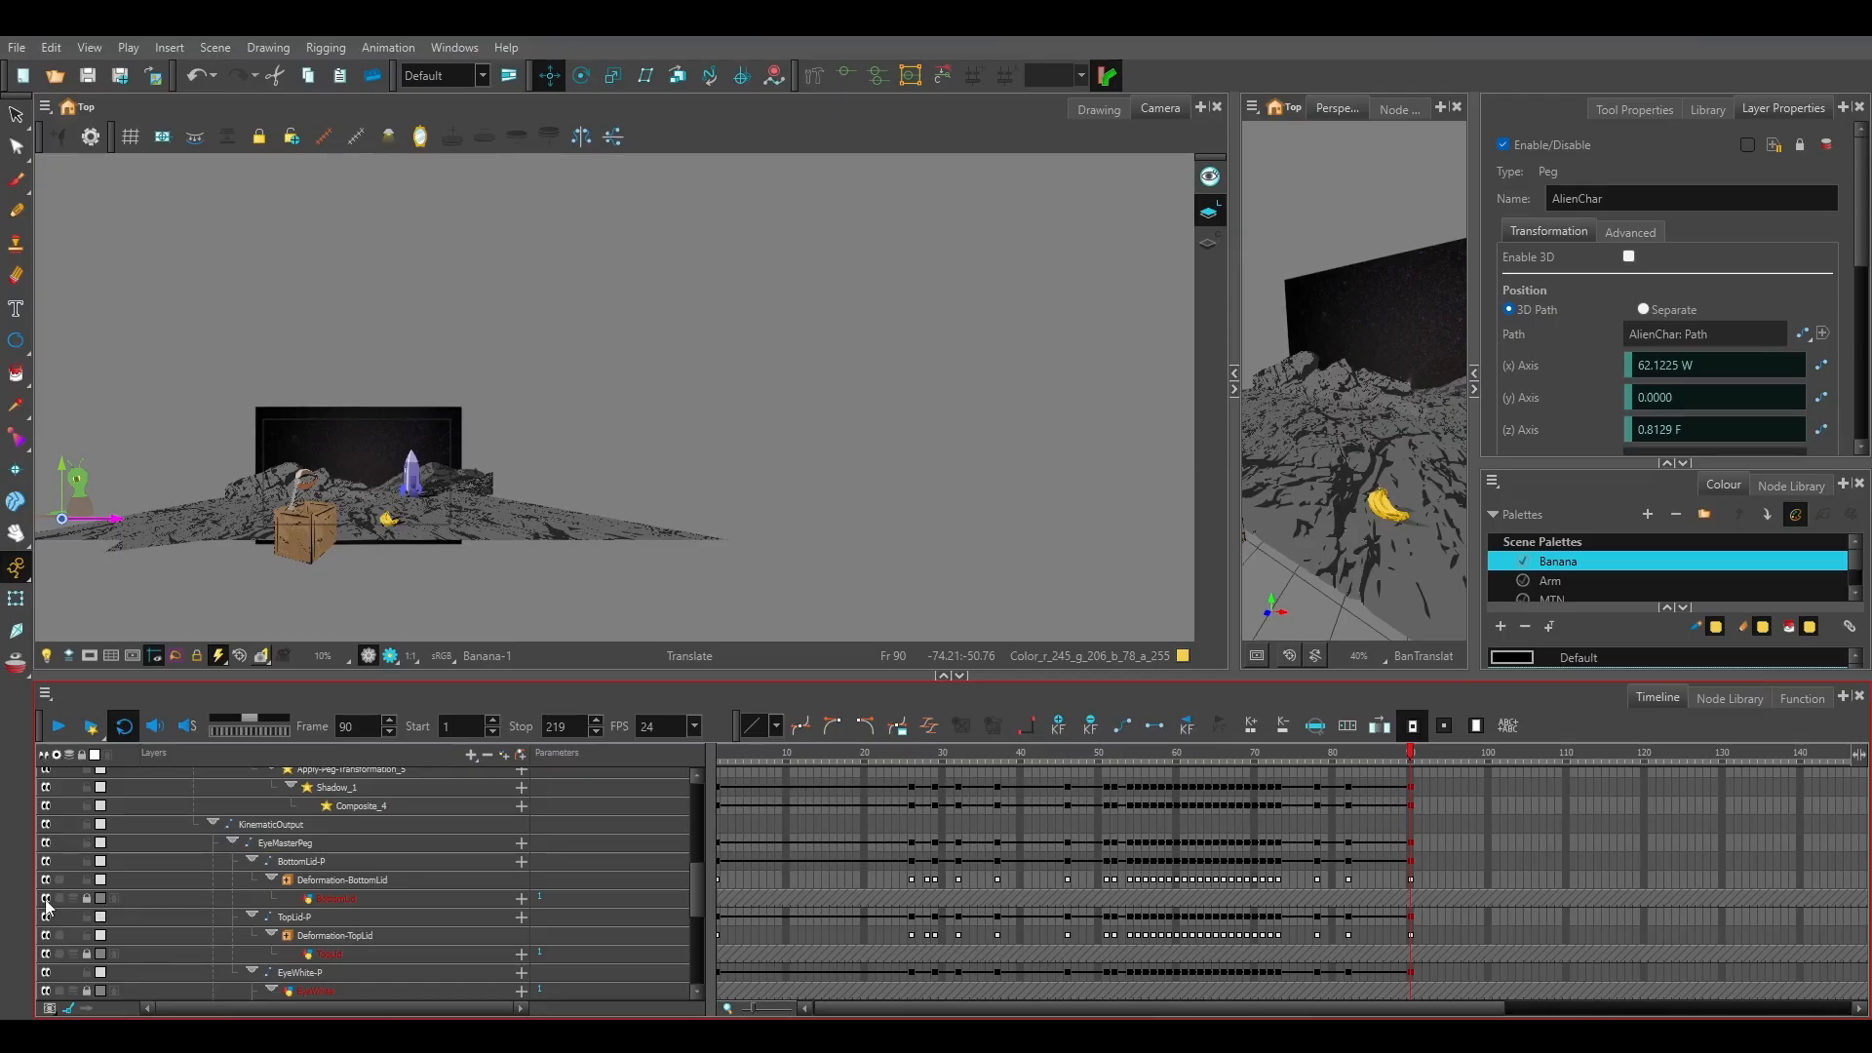
pyautogui.click(87, 898)
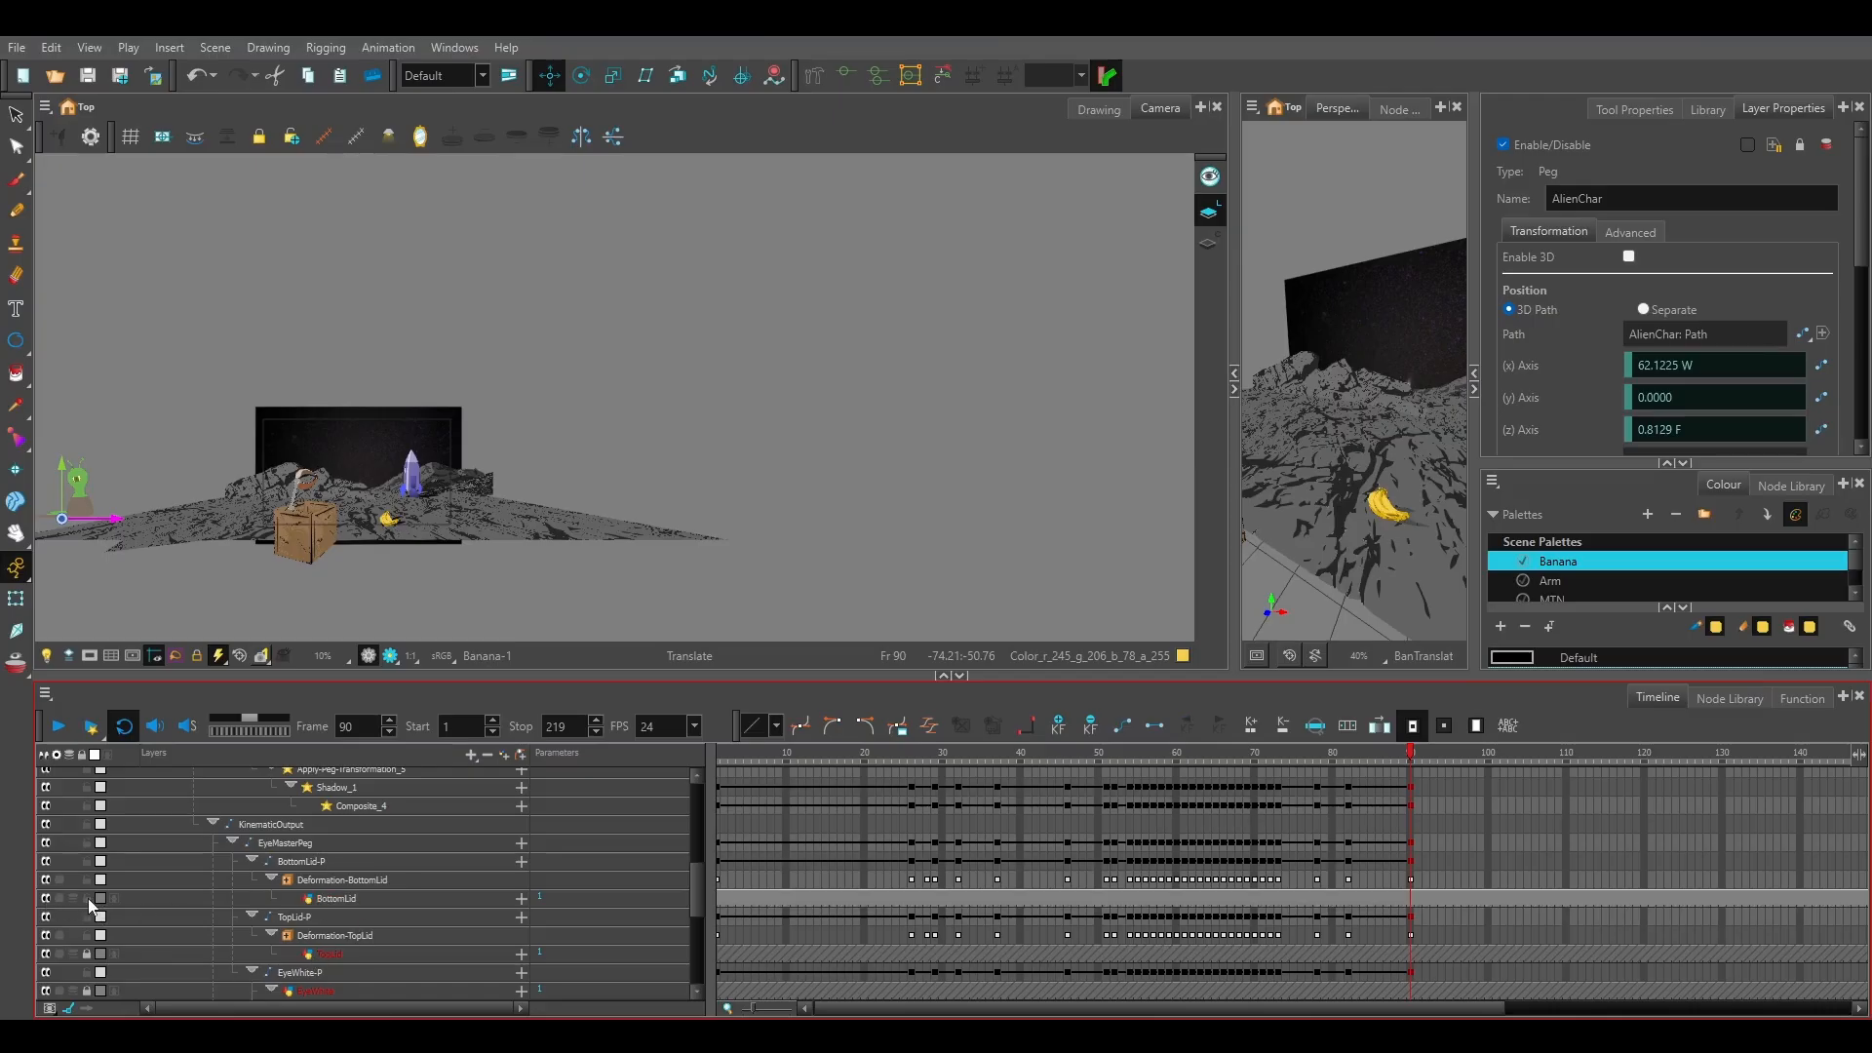
pyautogui.click(88, 898)
pyautogui.scroll(-6, 221, 903)
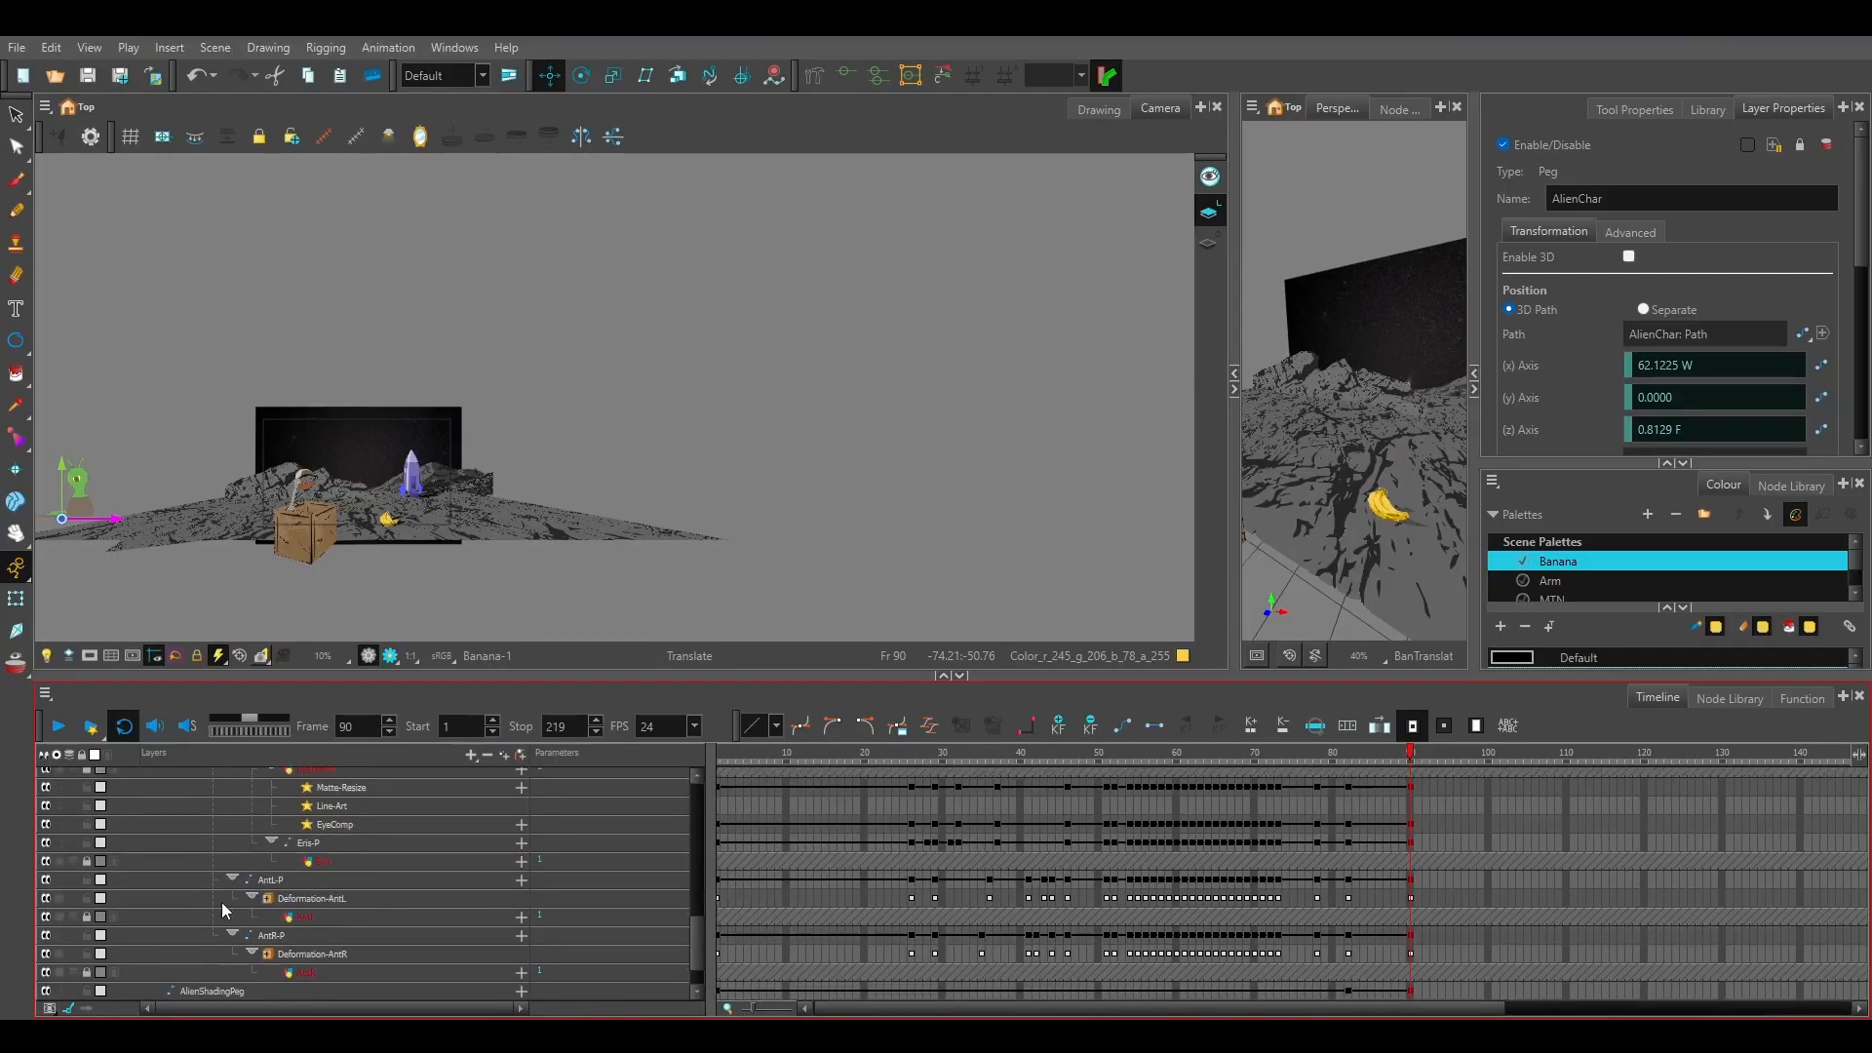
pyautogui.scroll(-1, 221, 903)
pyautogui.scroll(6, 221, 903)
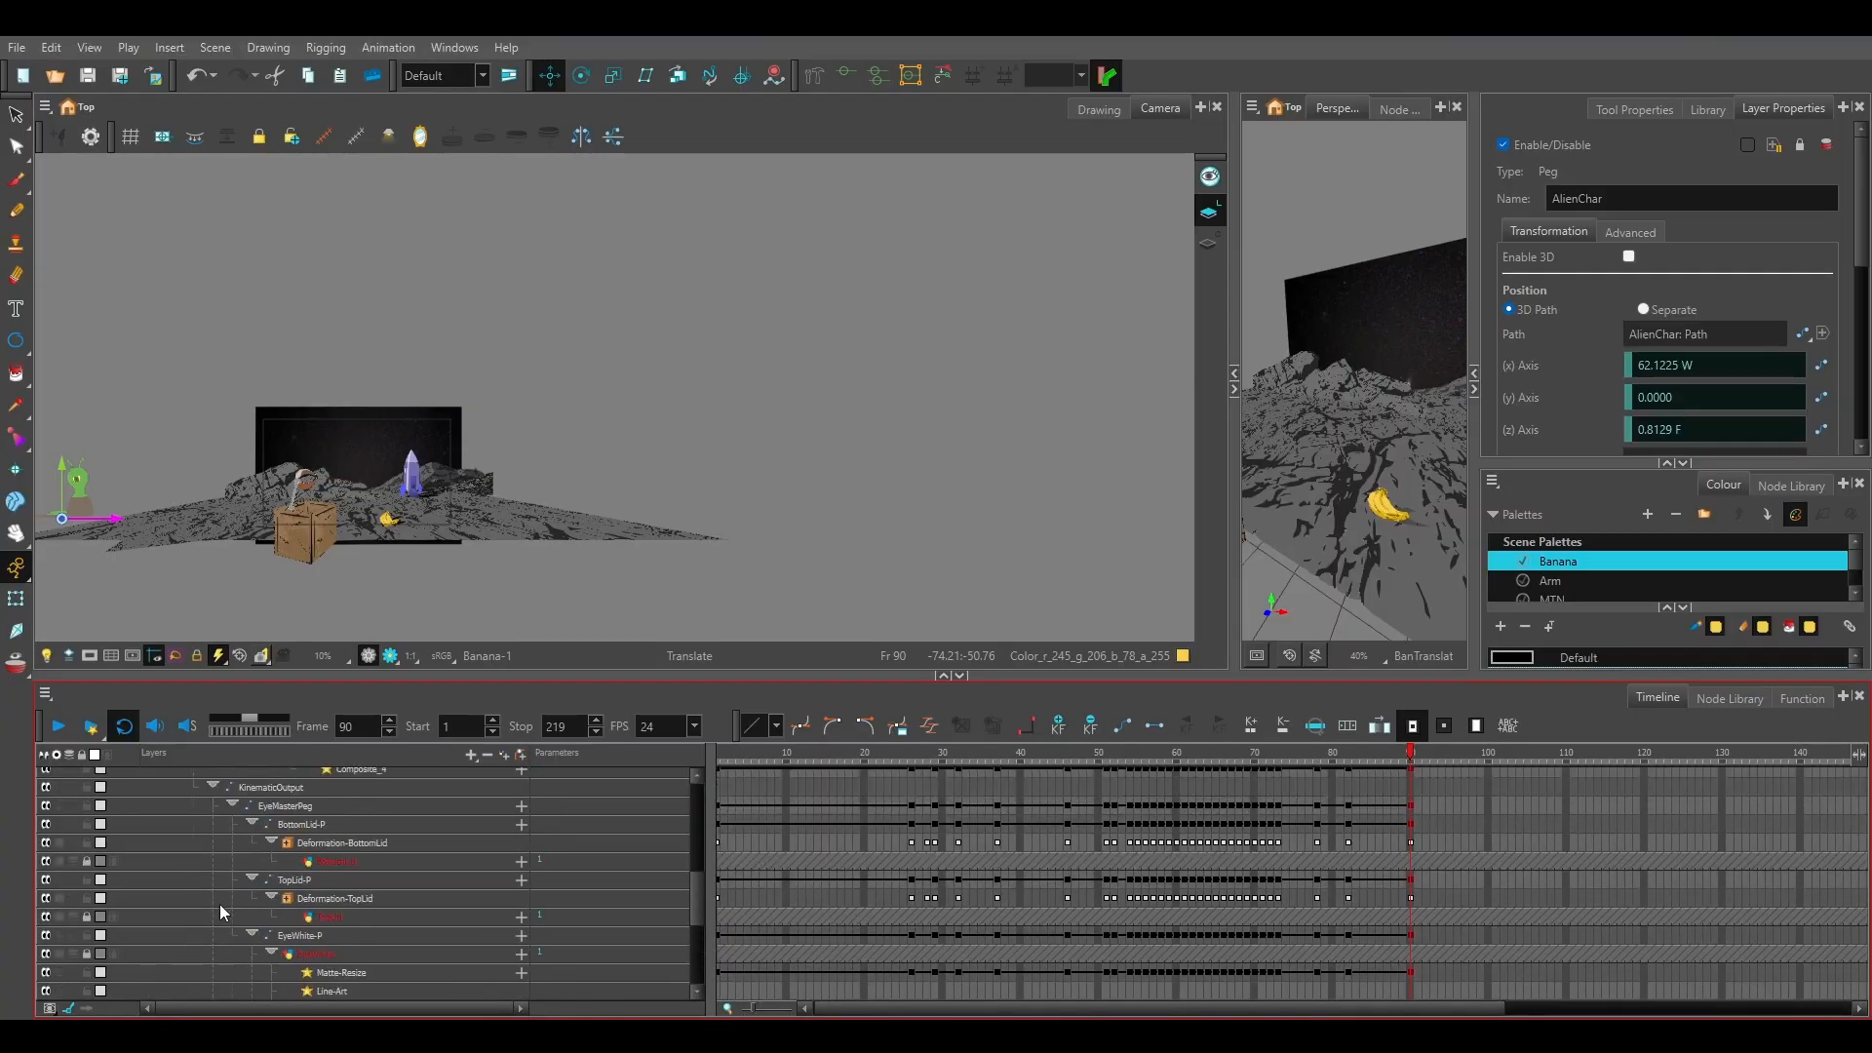
pyautogui.scroll(1, 230, 896)
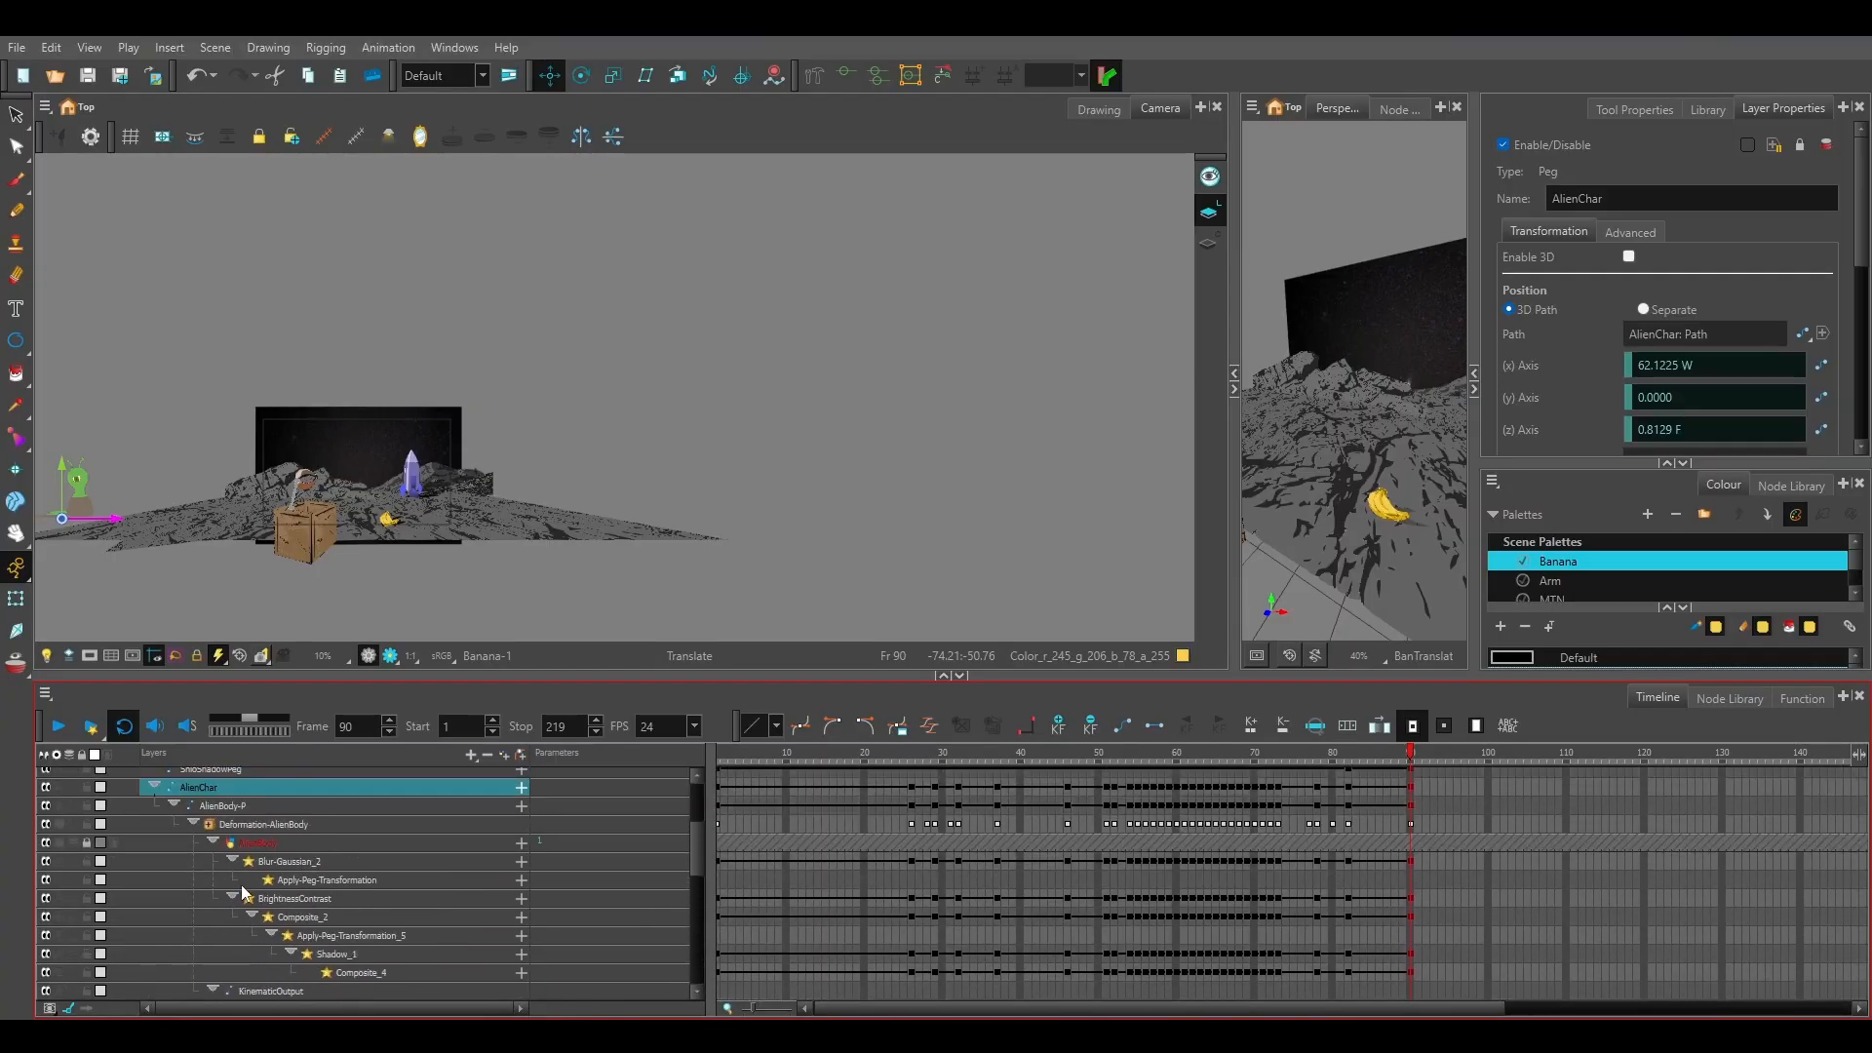
# Unlock the AlienBody drawing layer and delete its exposure from frame 90 to about frame 208.
pyautogui.click(265, 841)
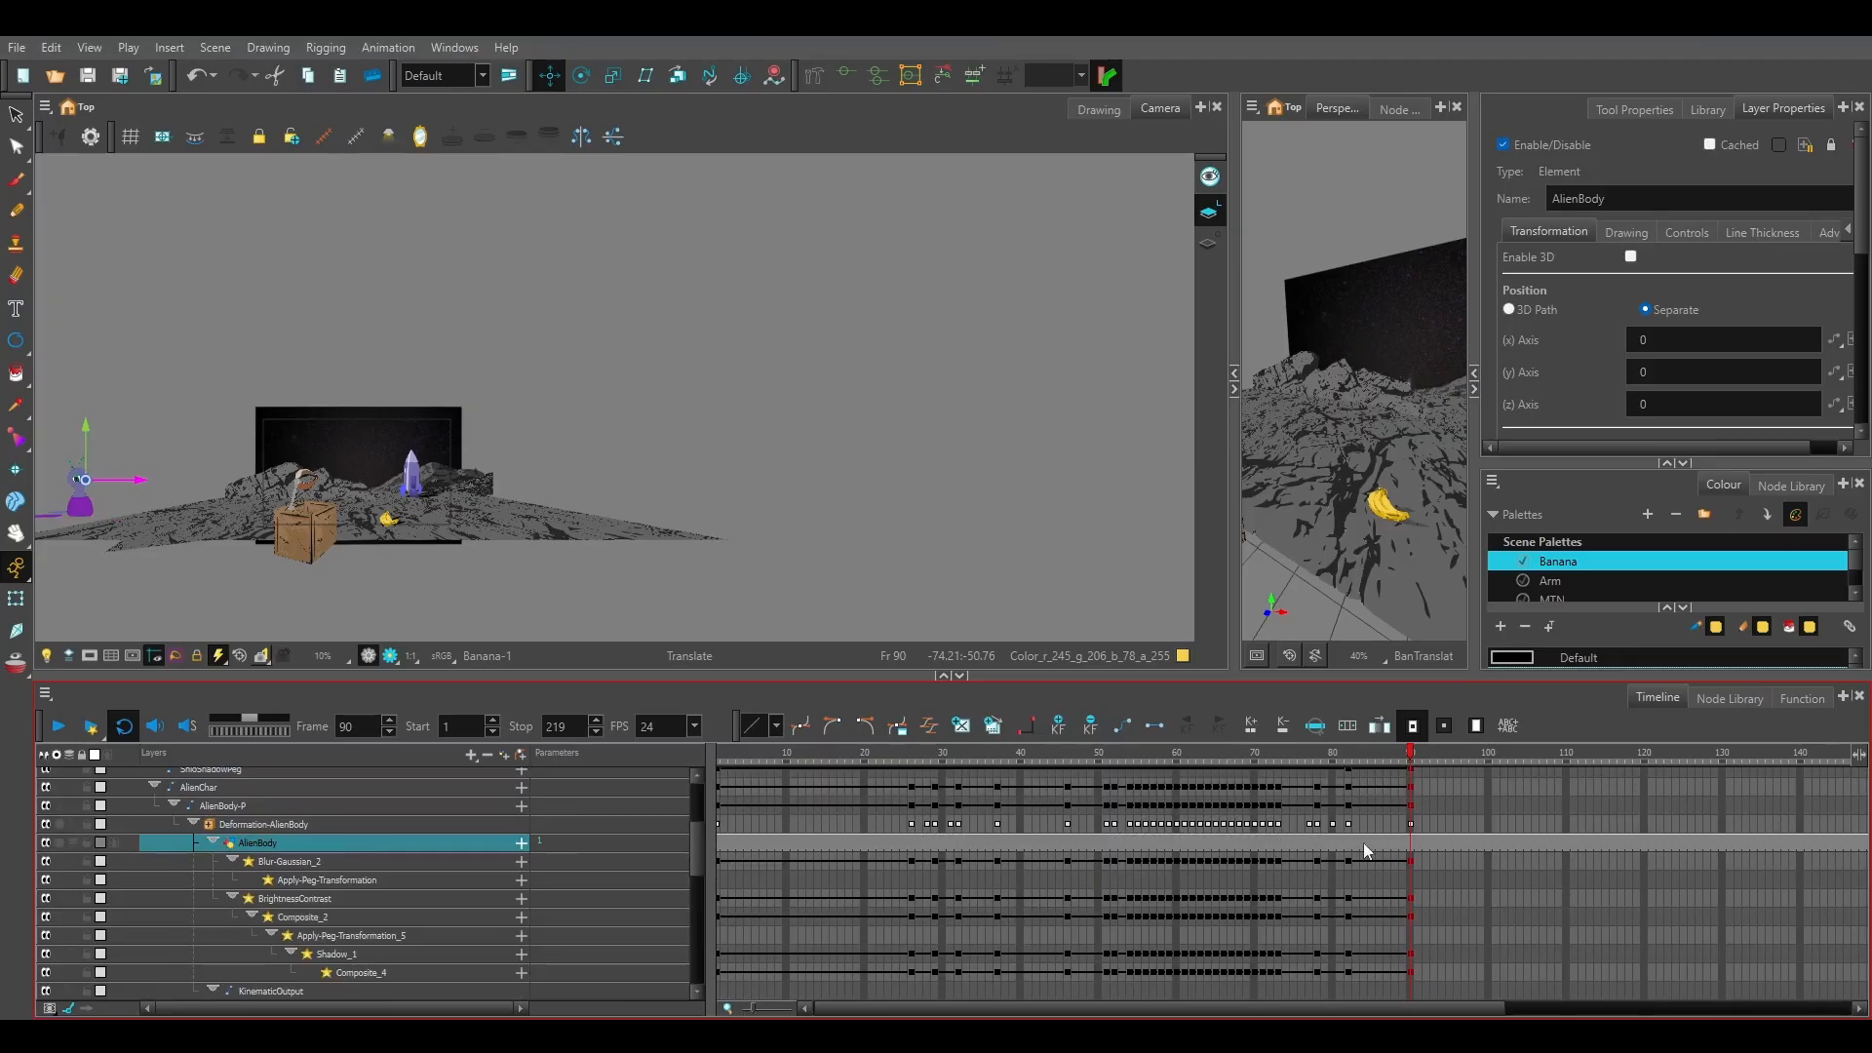
pyautogui.click(1415, 851)
pyautogui.moveTo(1328, 1011); pyautogui.dragTo(1734, 1003)
pyautogui.keyDown('shift'); pyautogui.click(1755, 842); pyautogui.keyUp('shift')
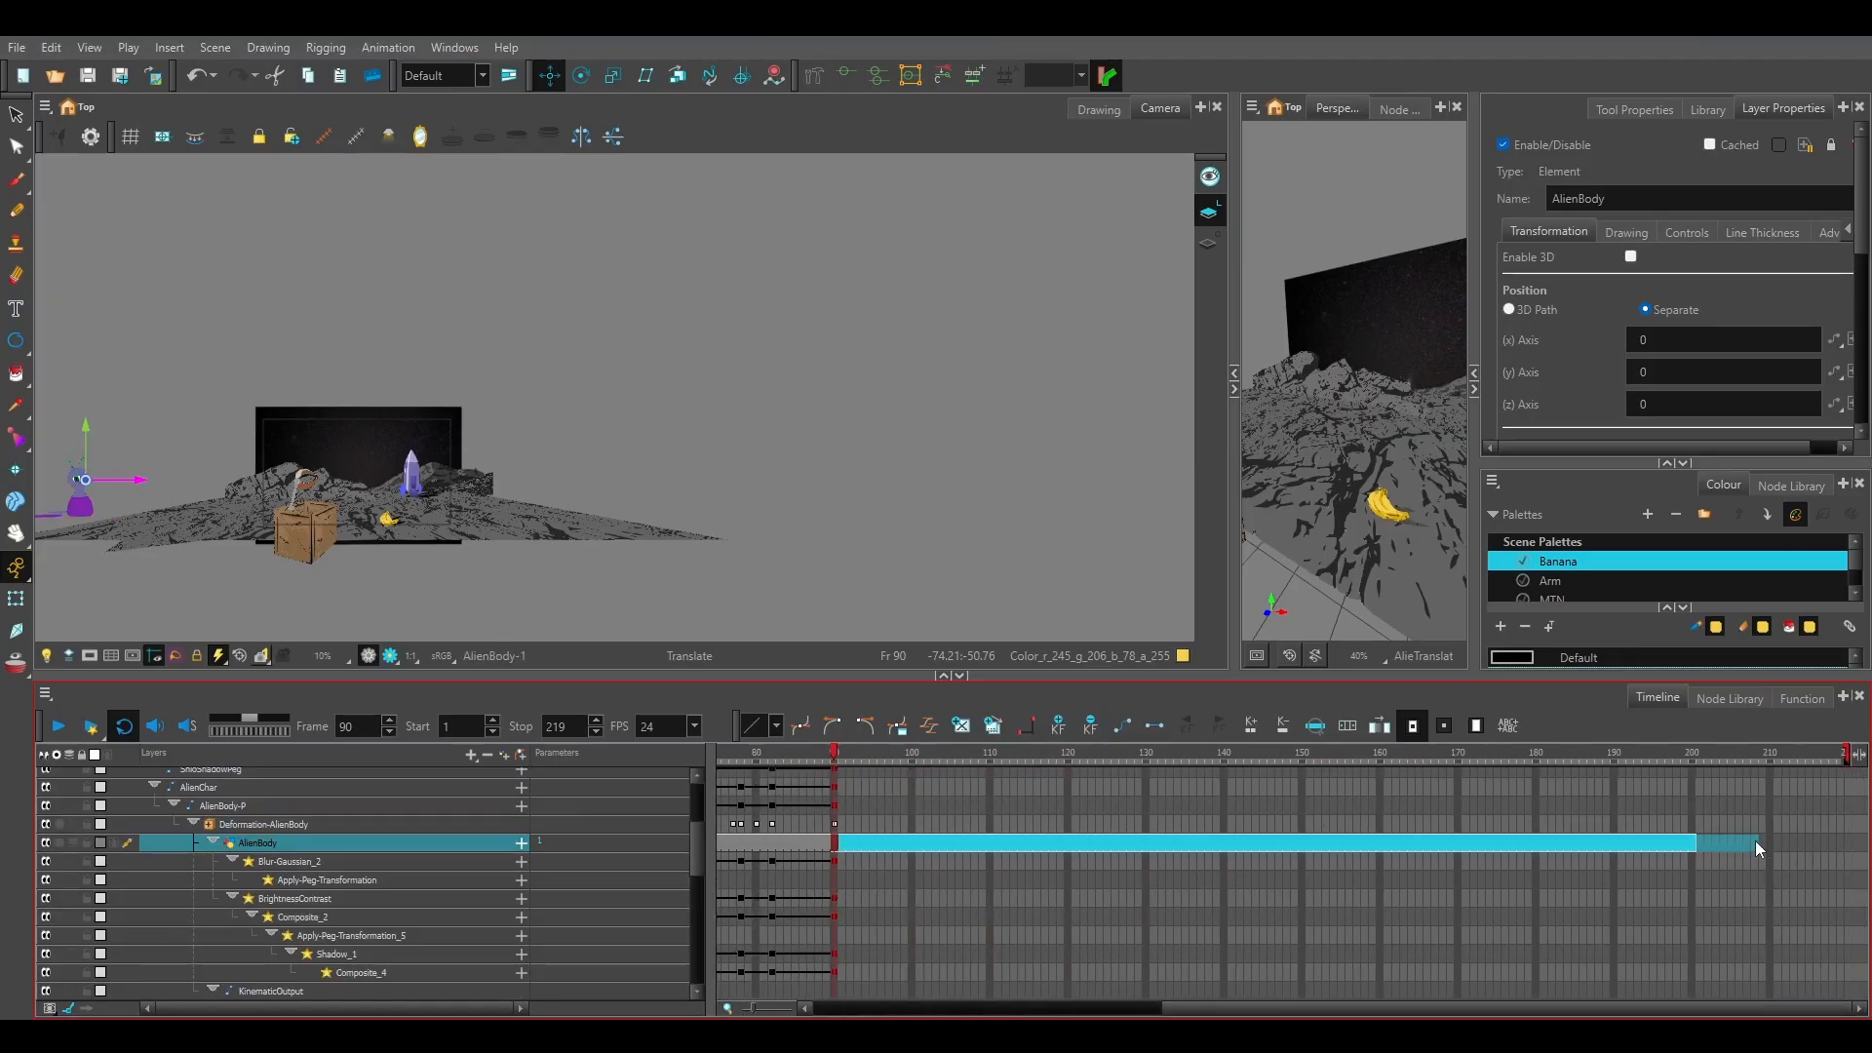
pyautogui.press('Delete')
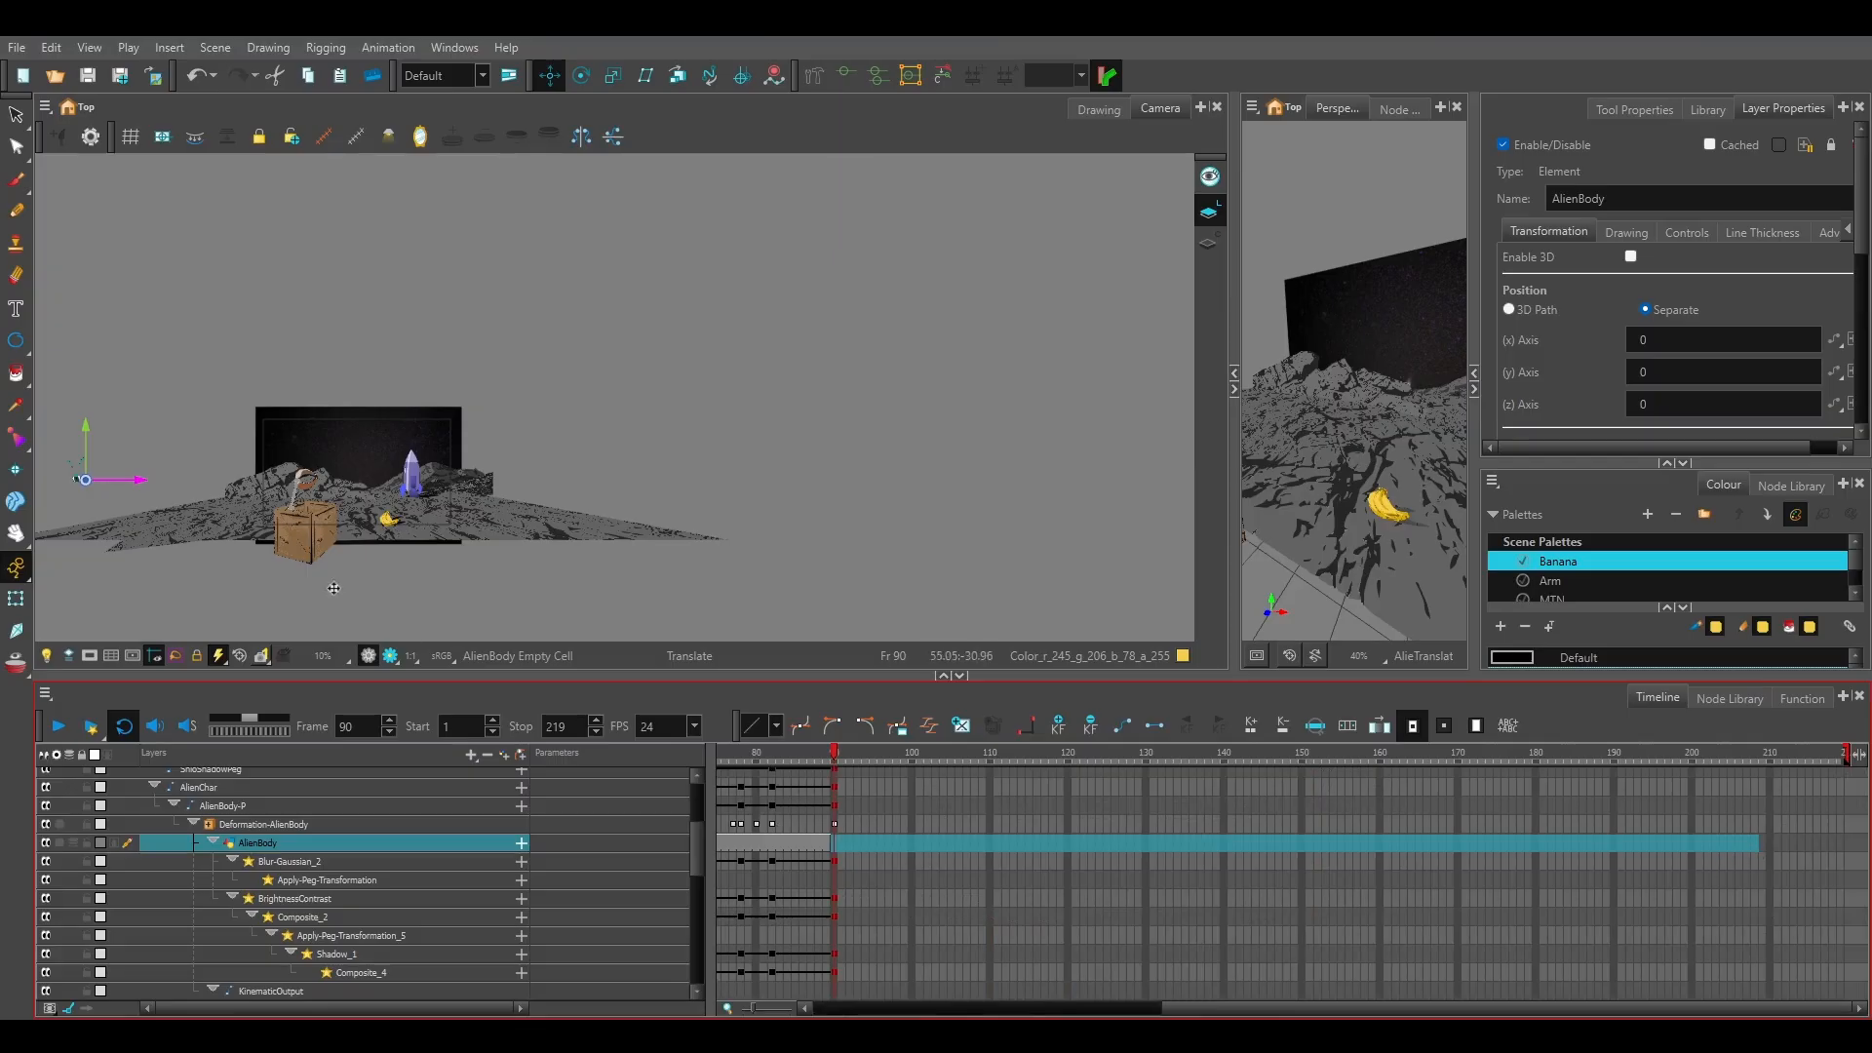
pyautogui.scroll(2, 109, 546)
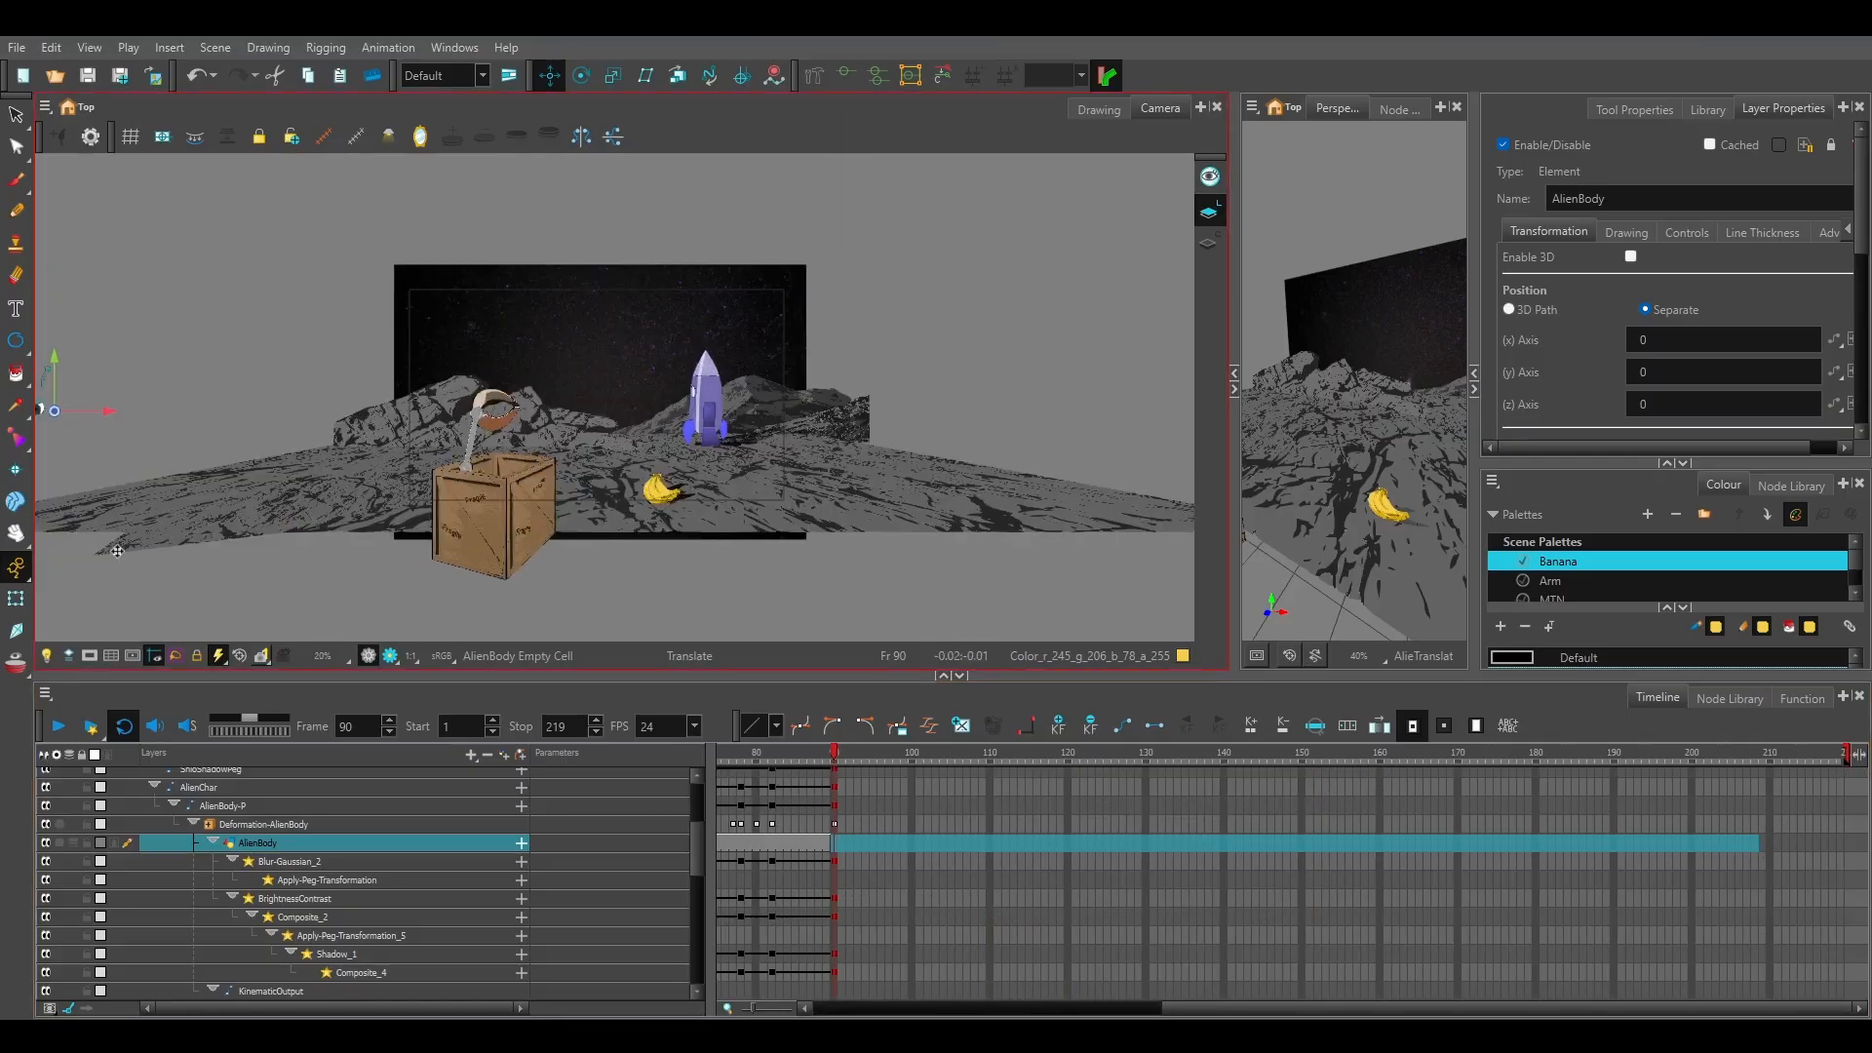
pyautogui.moveTo(105, 566); pyautogui.dragTo(377, 591)
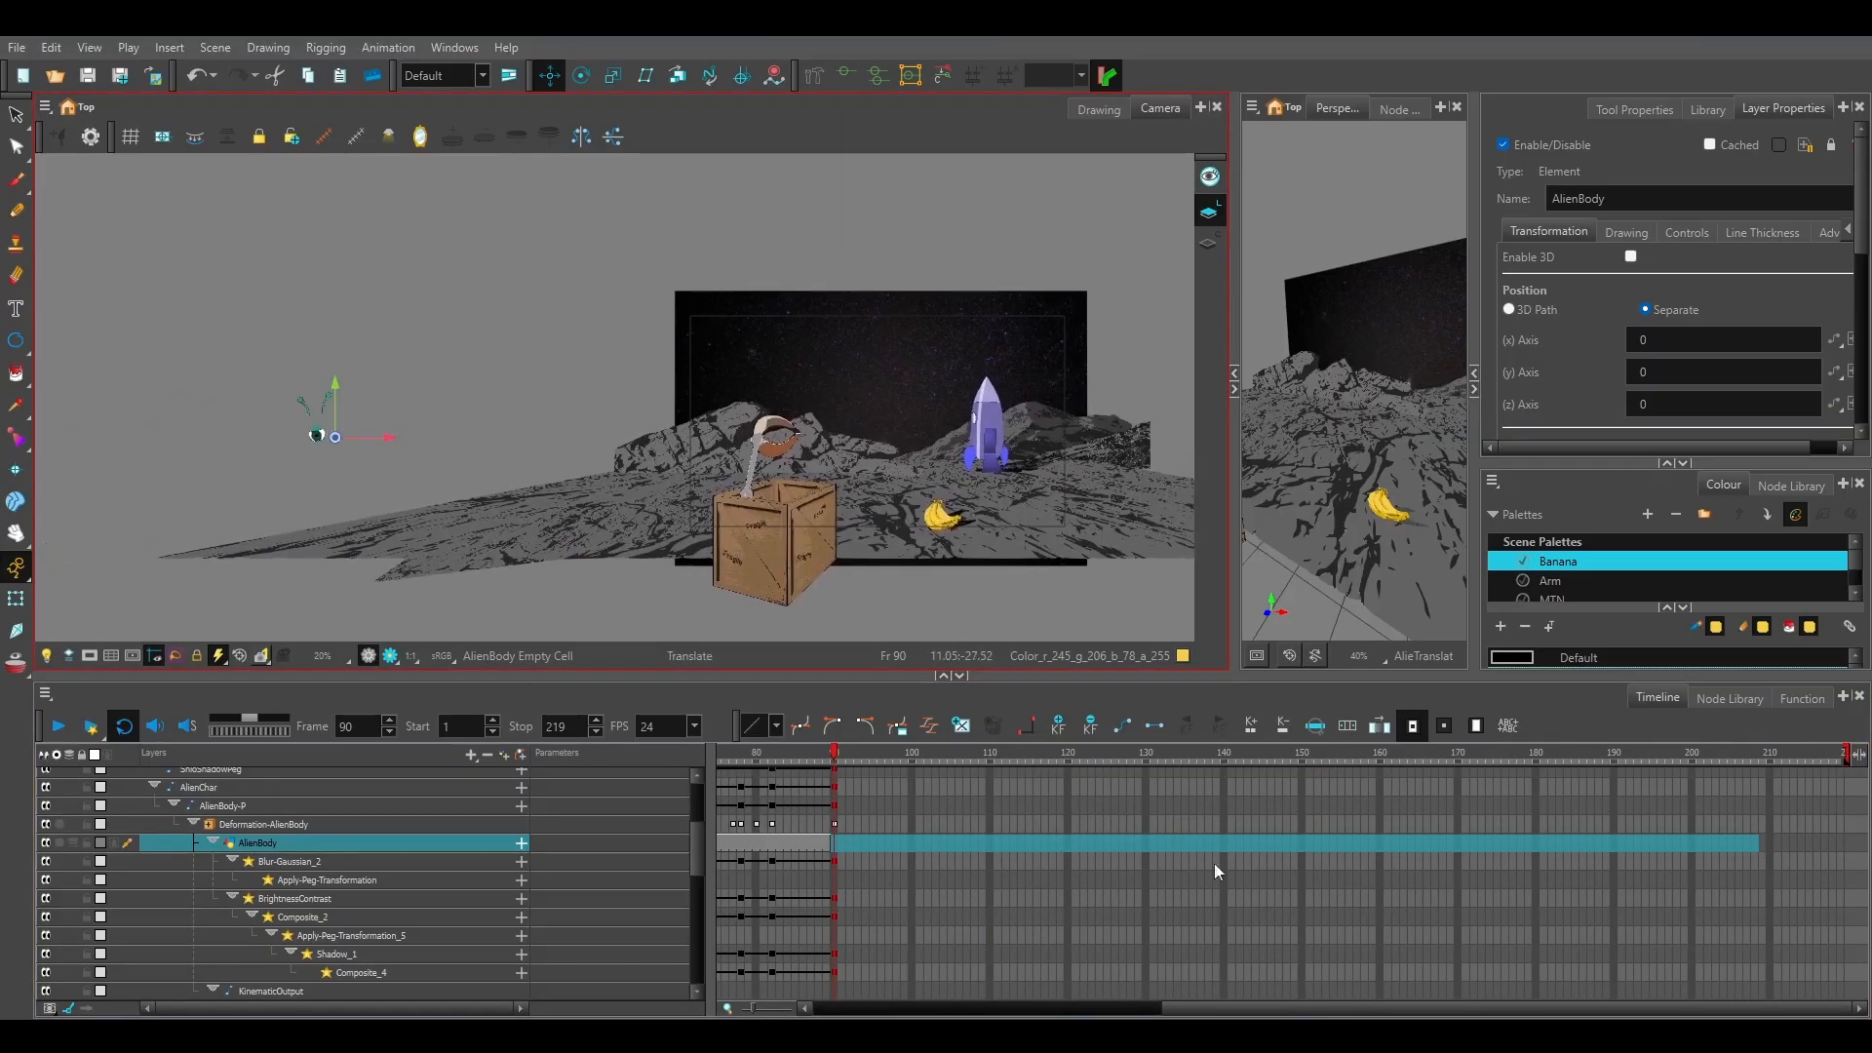
# Return to frame 90 and collapse the AlienChar hierarchy in the timeline.
pyautogui.click(1065, 897)
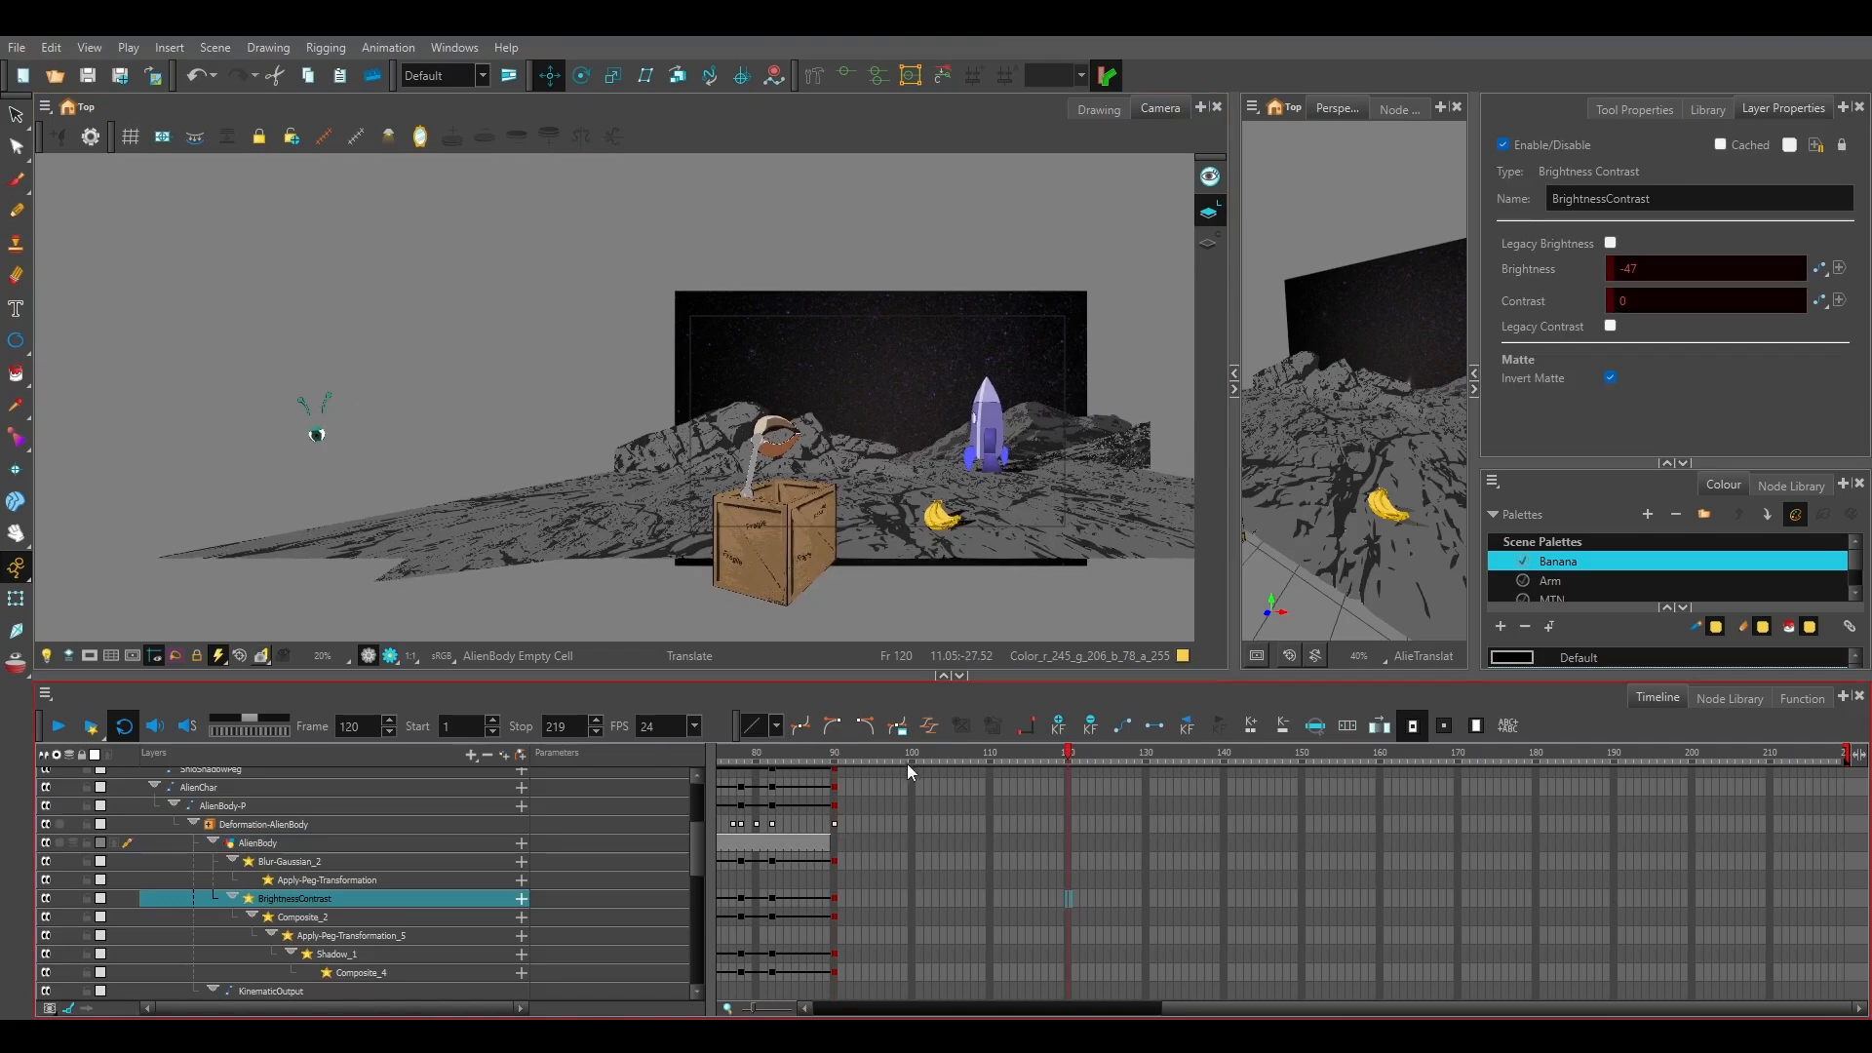
pyautogui.moveTo(907, 763); pyautogui.dragTo(836, 776)
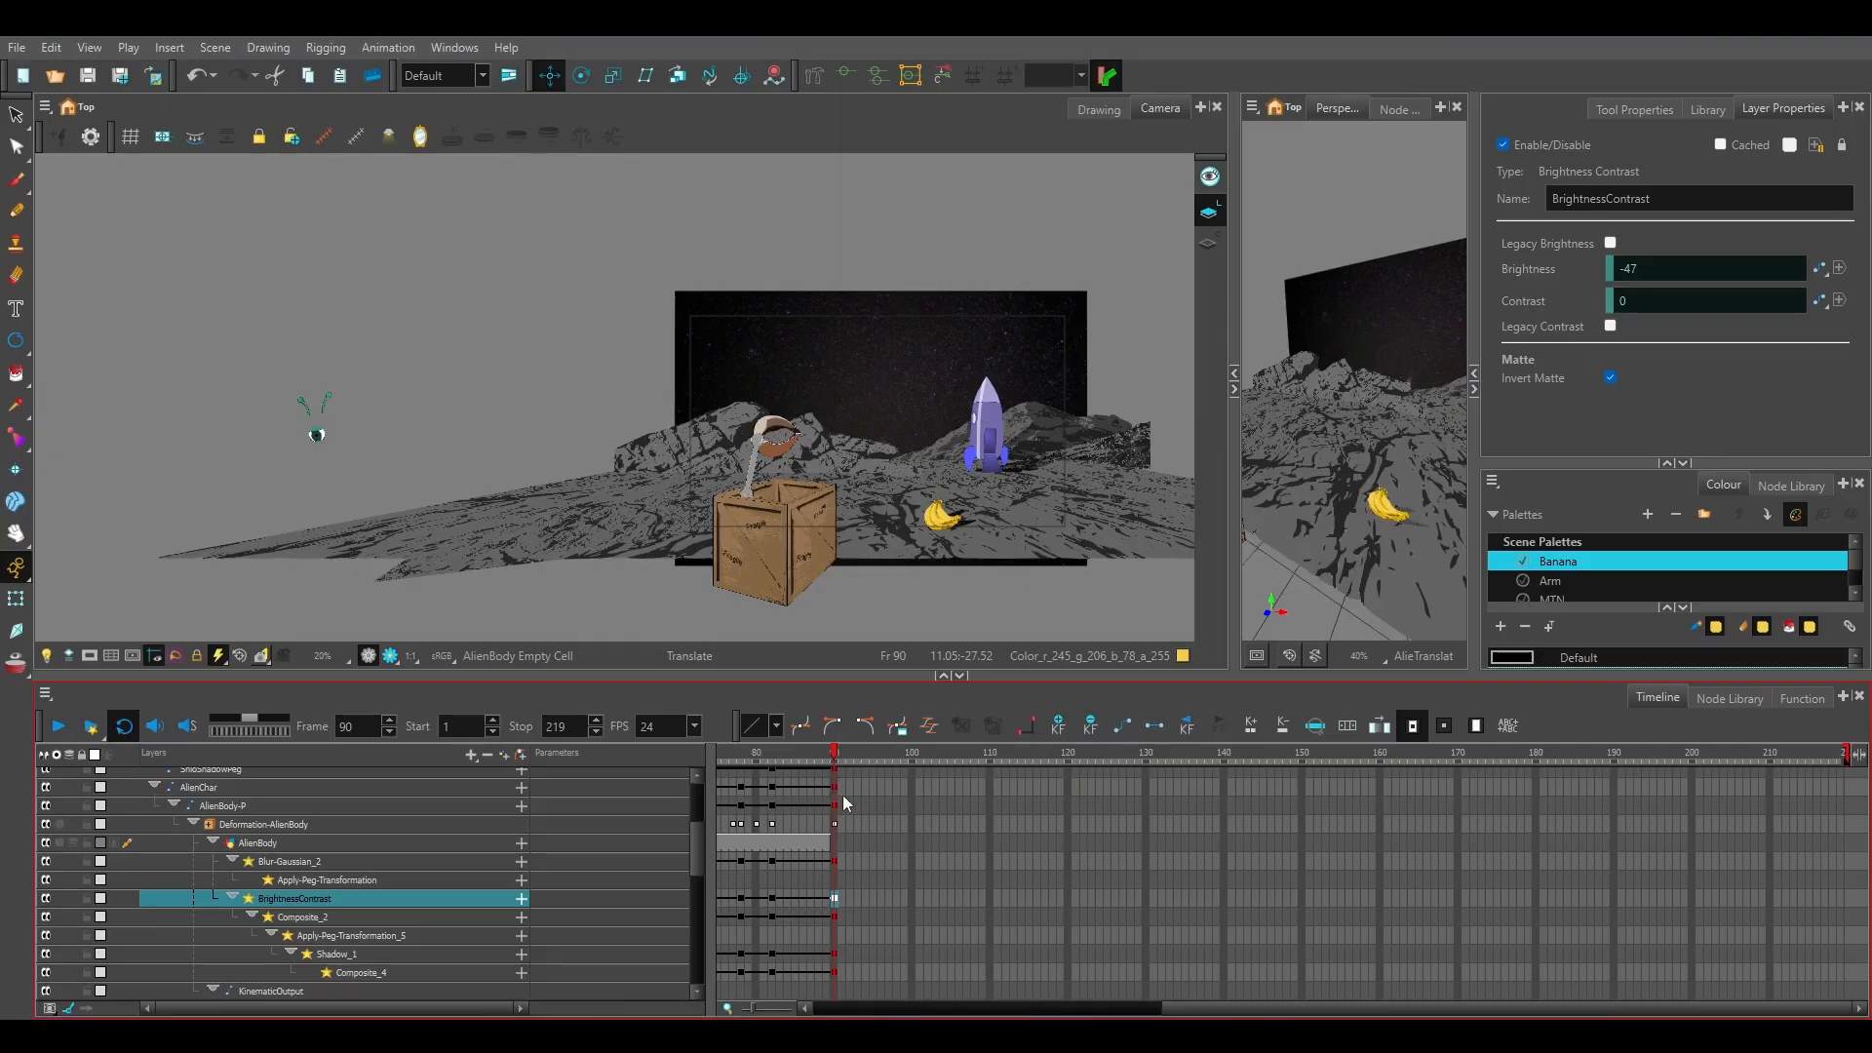
pyautogui.click(151, 787)
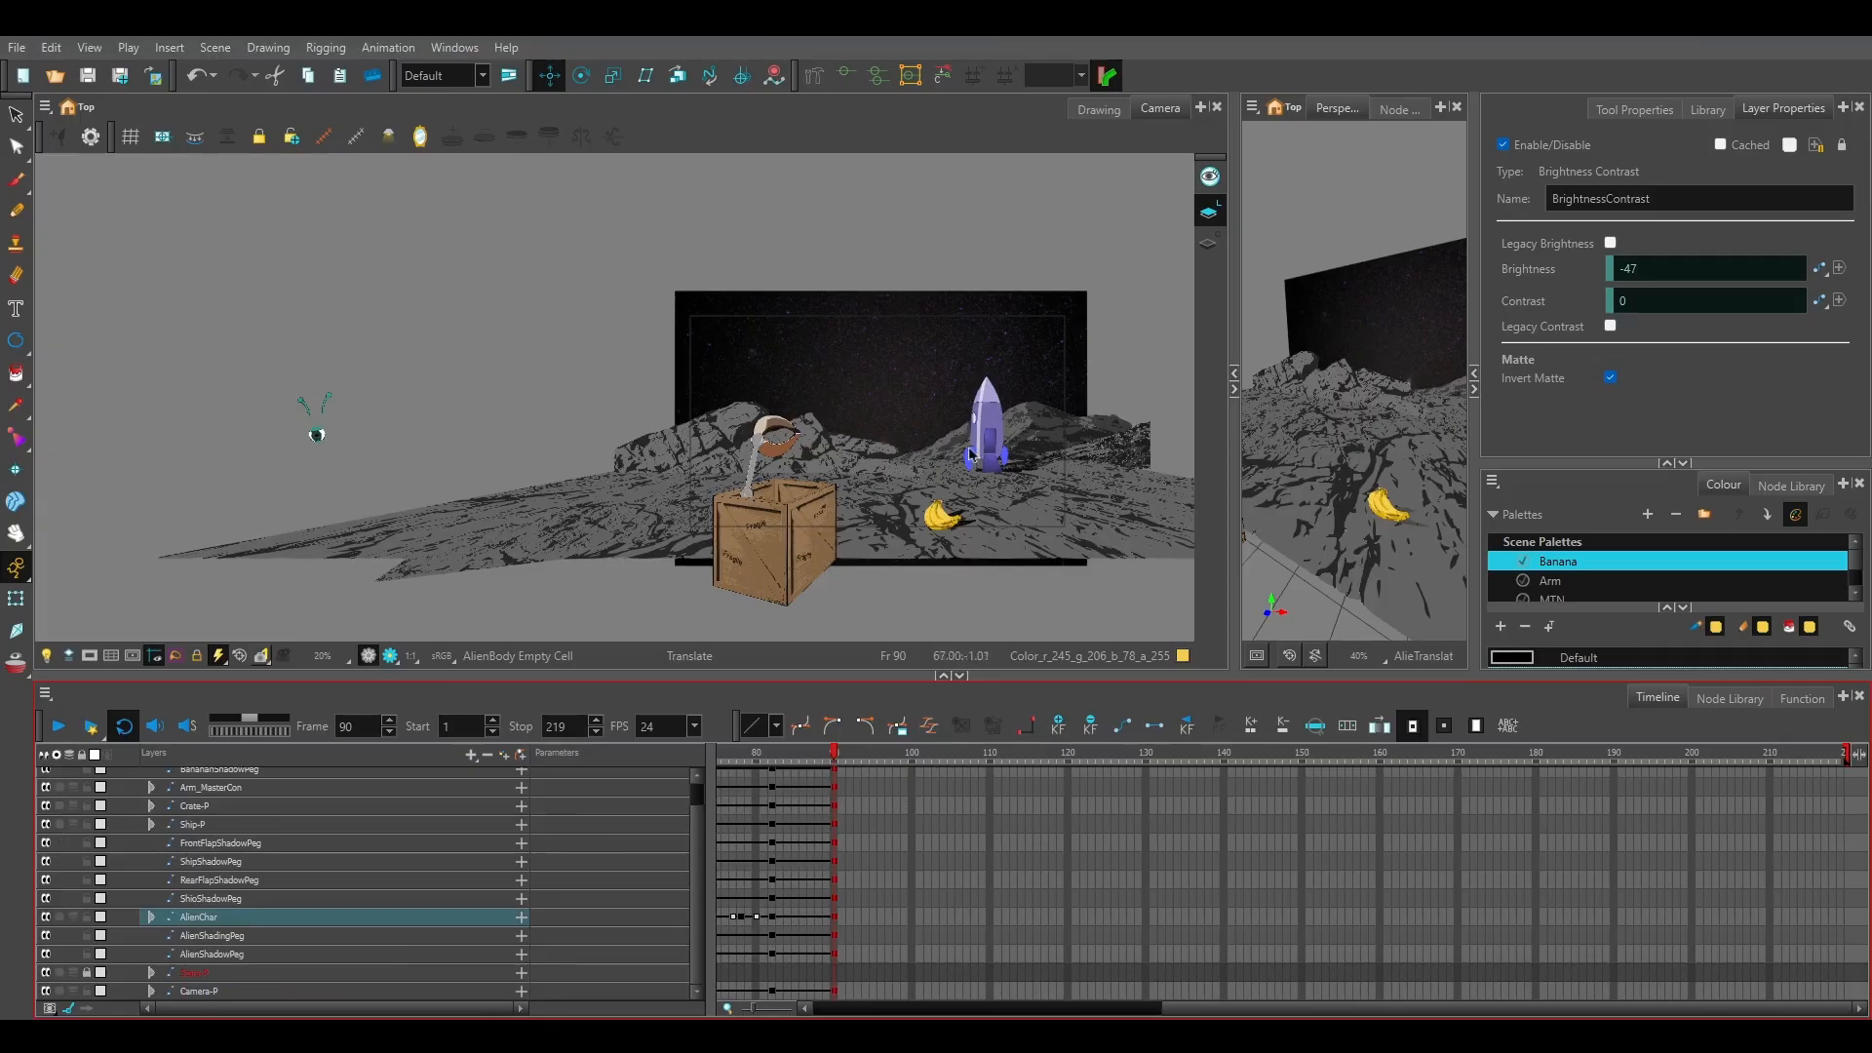
# Move the Ship-P peg at frame 90 to about 32 W, behind the crate, and bring it forward to about 7 B.
pyautogui.scroll(2, 888, 490)
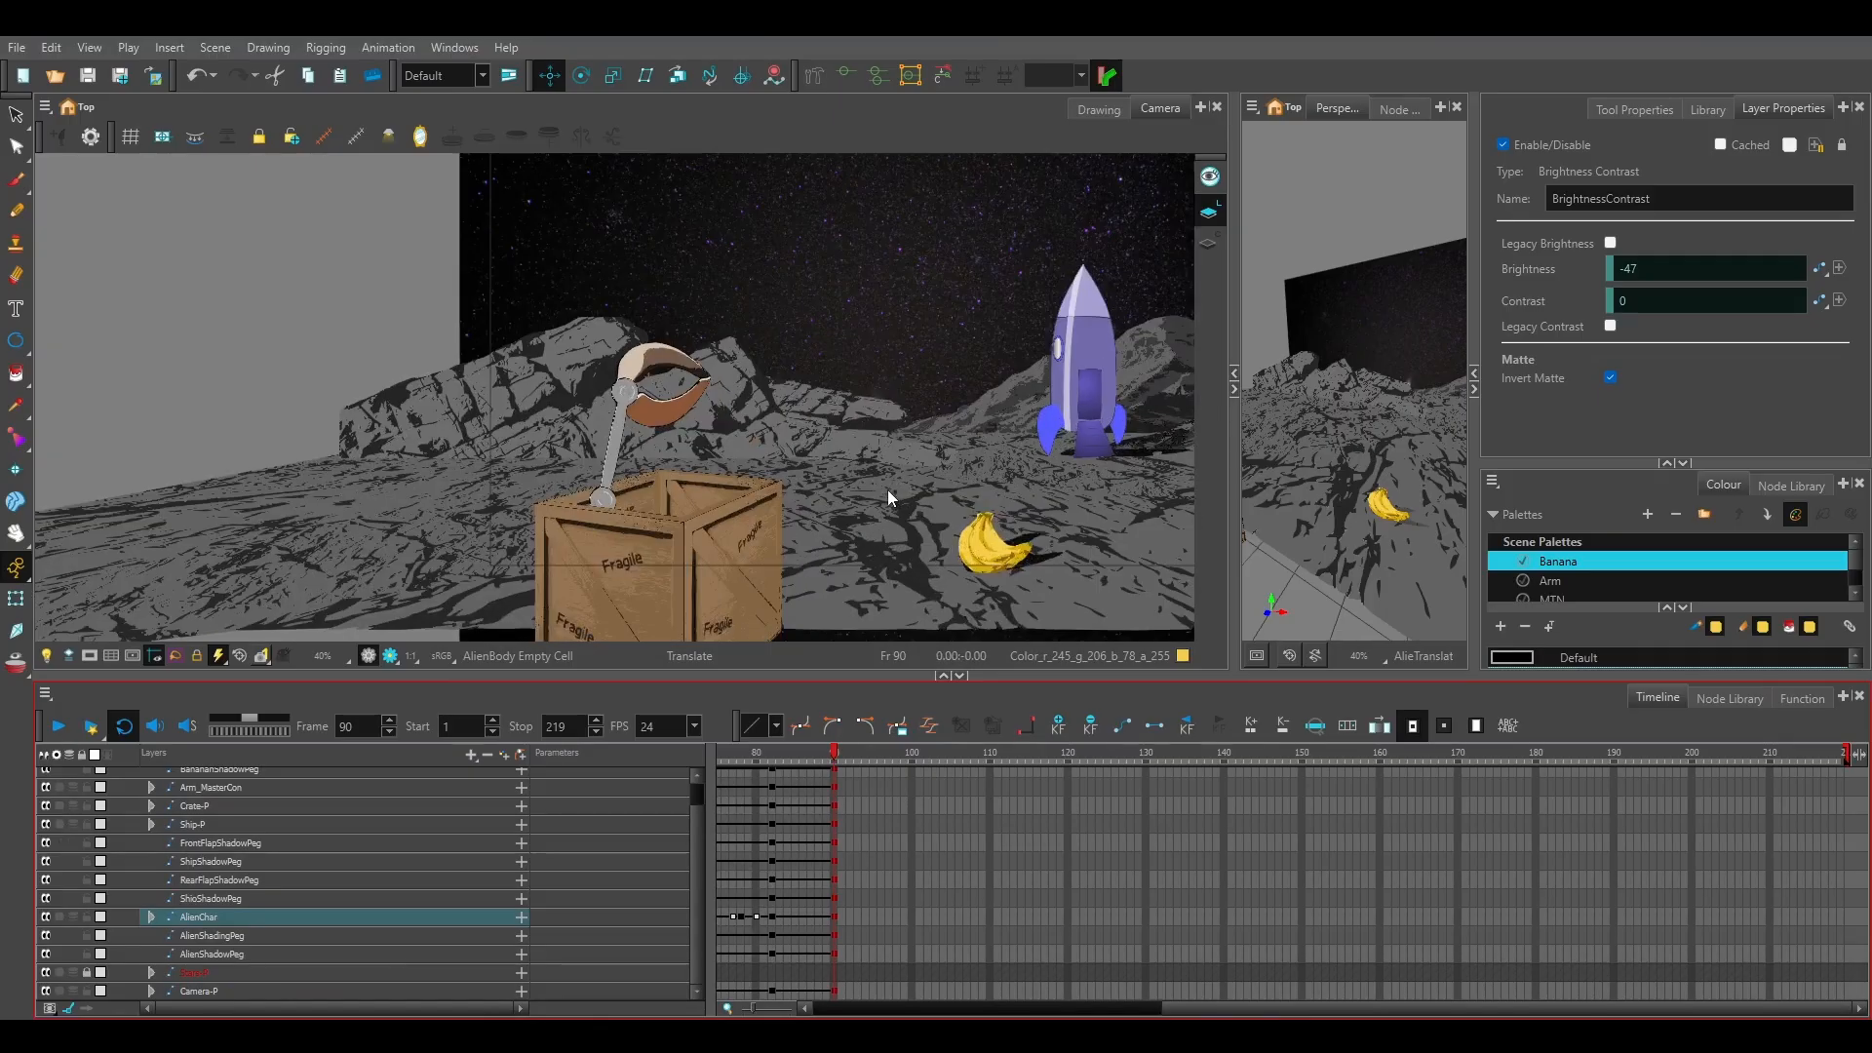
pyautogui.scroll(-1, 887, 490)
pyautogui.moveTo(975, 497); pyautogui.dragTo(760, 488)
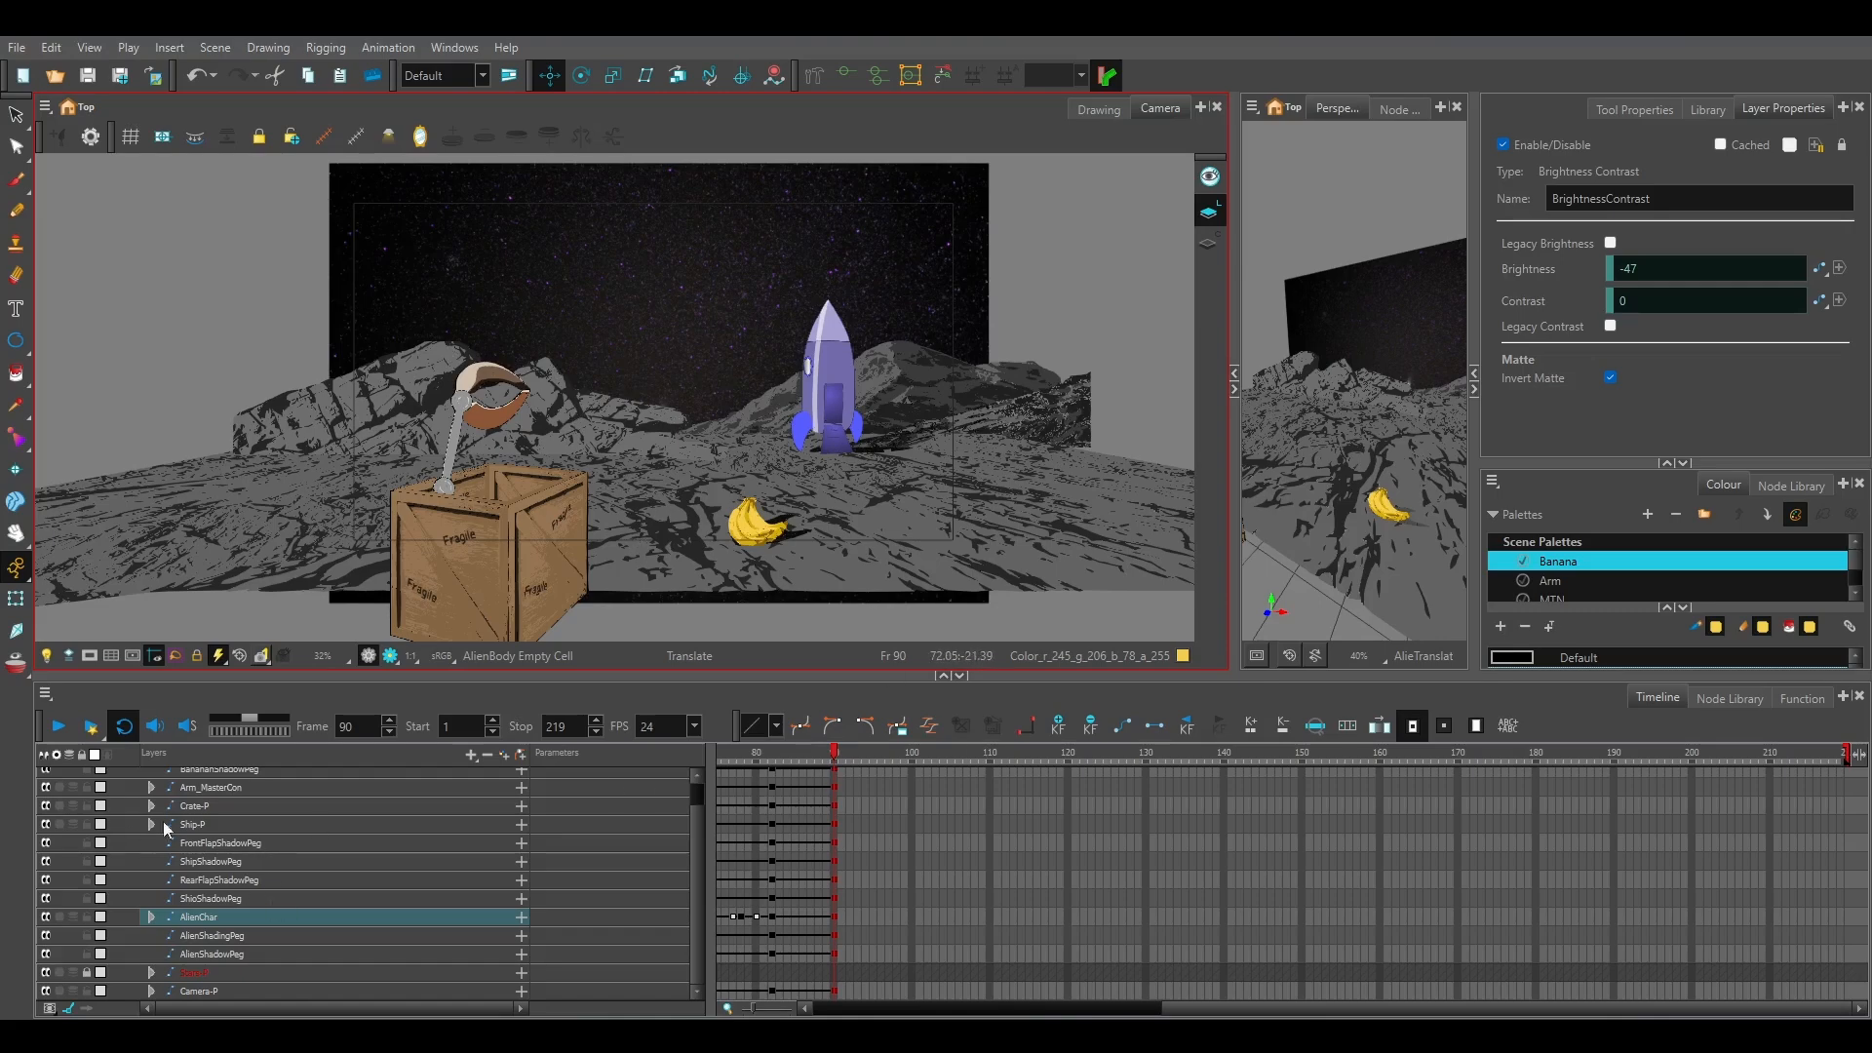
pyautogui.click(832, 823)
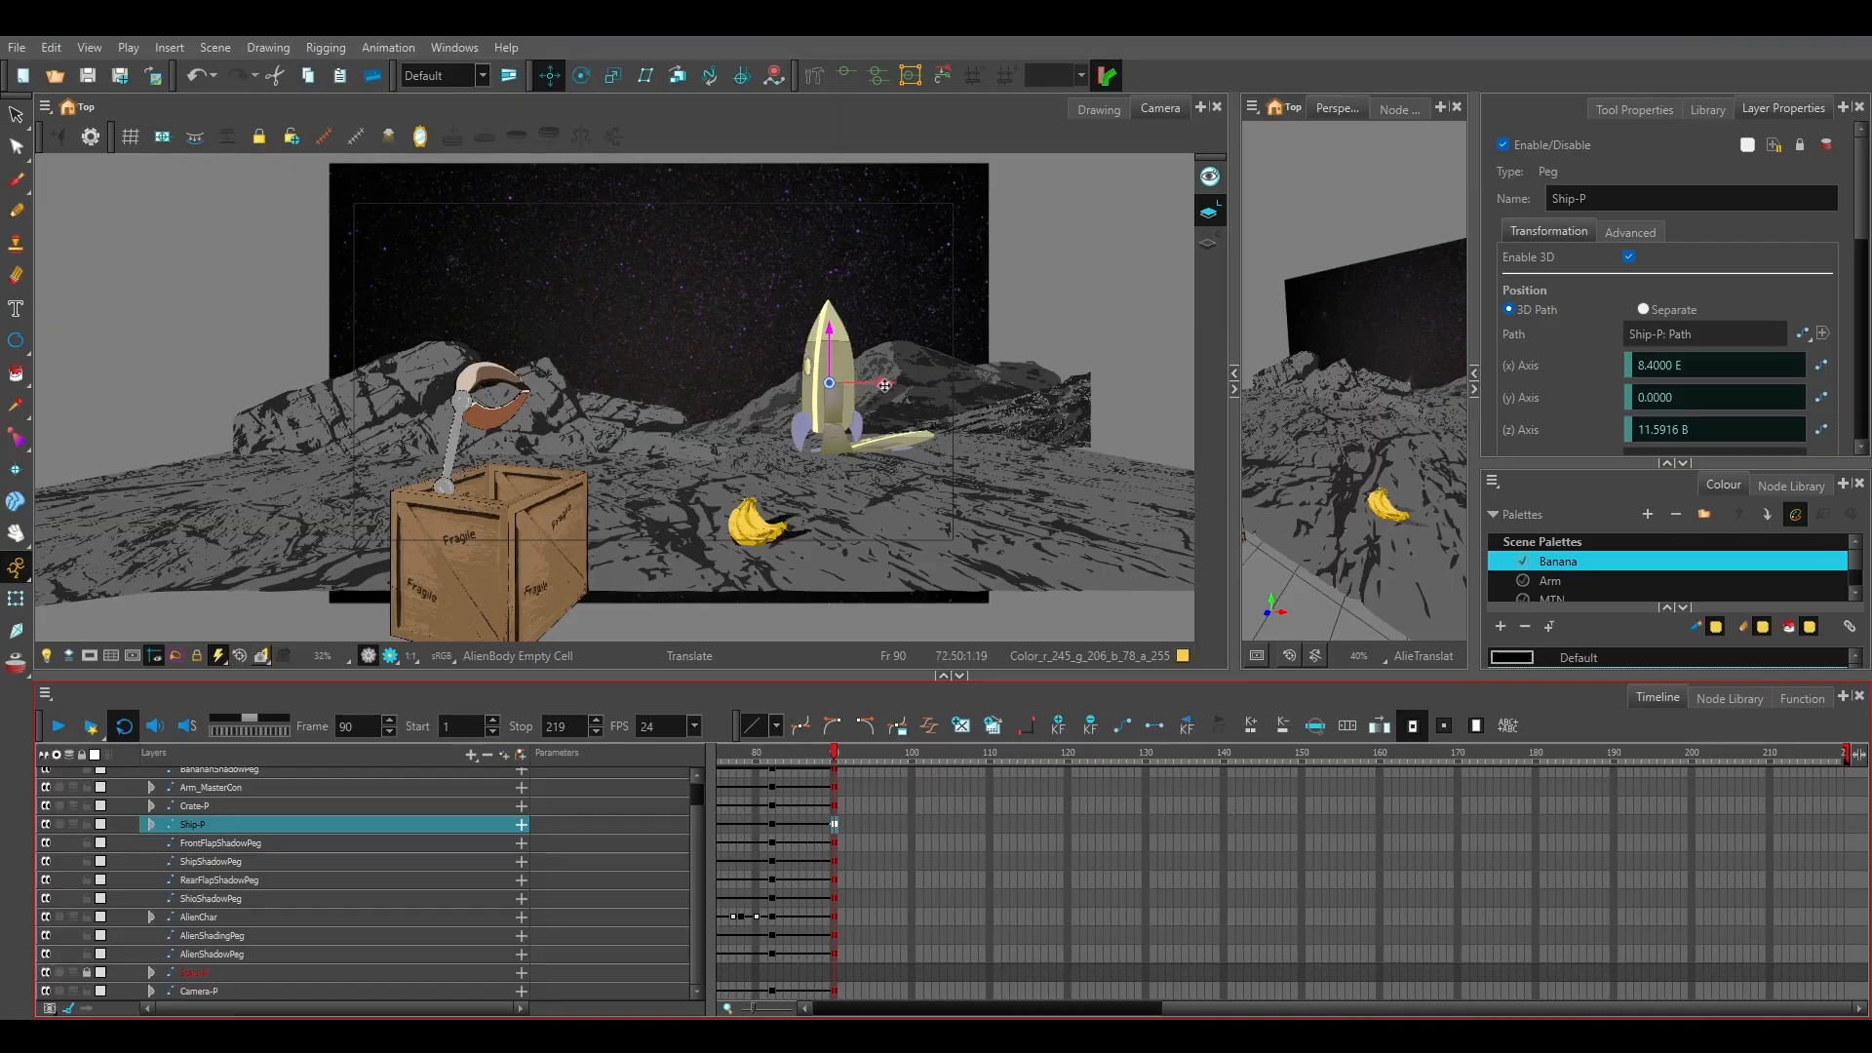
pyautogui.moveTo(883, 384); pyautogui.dragTo(549, 380)
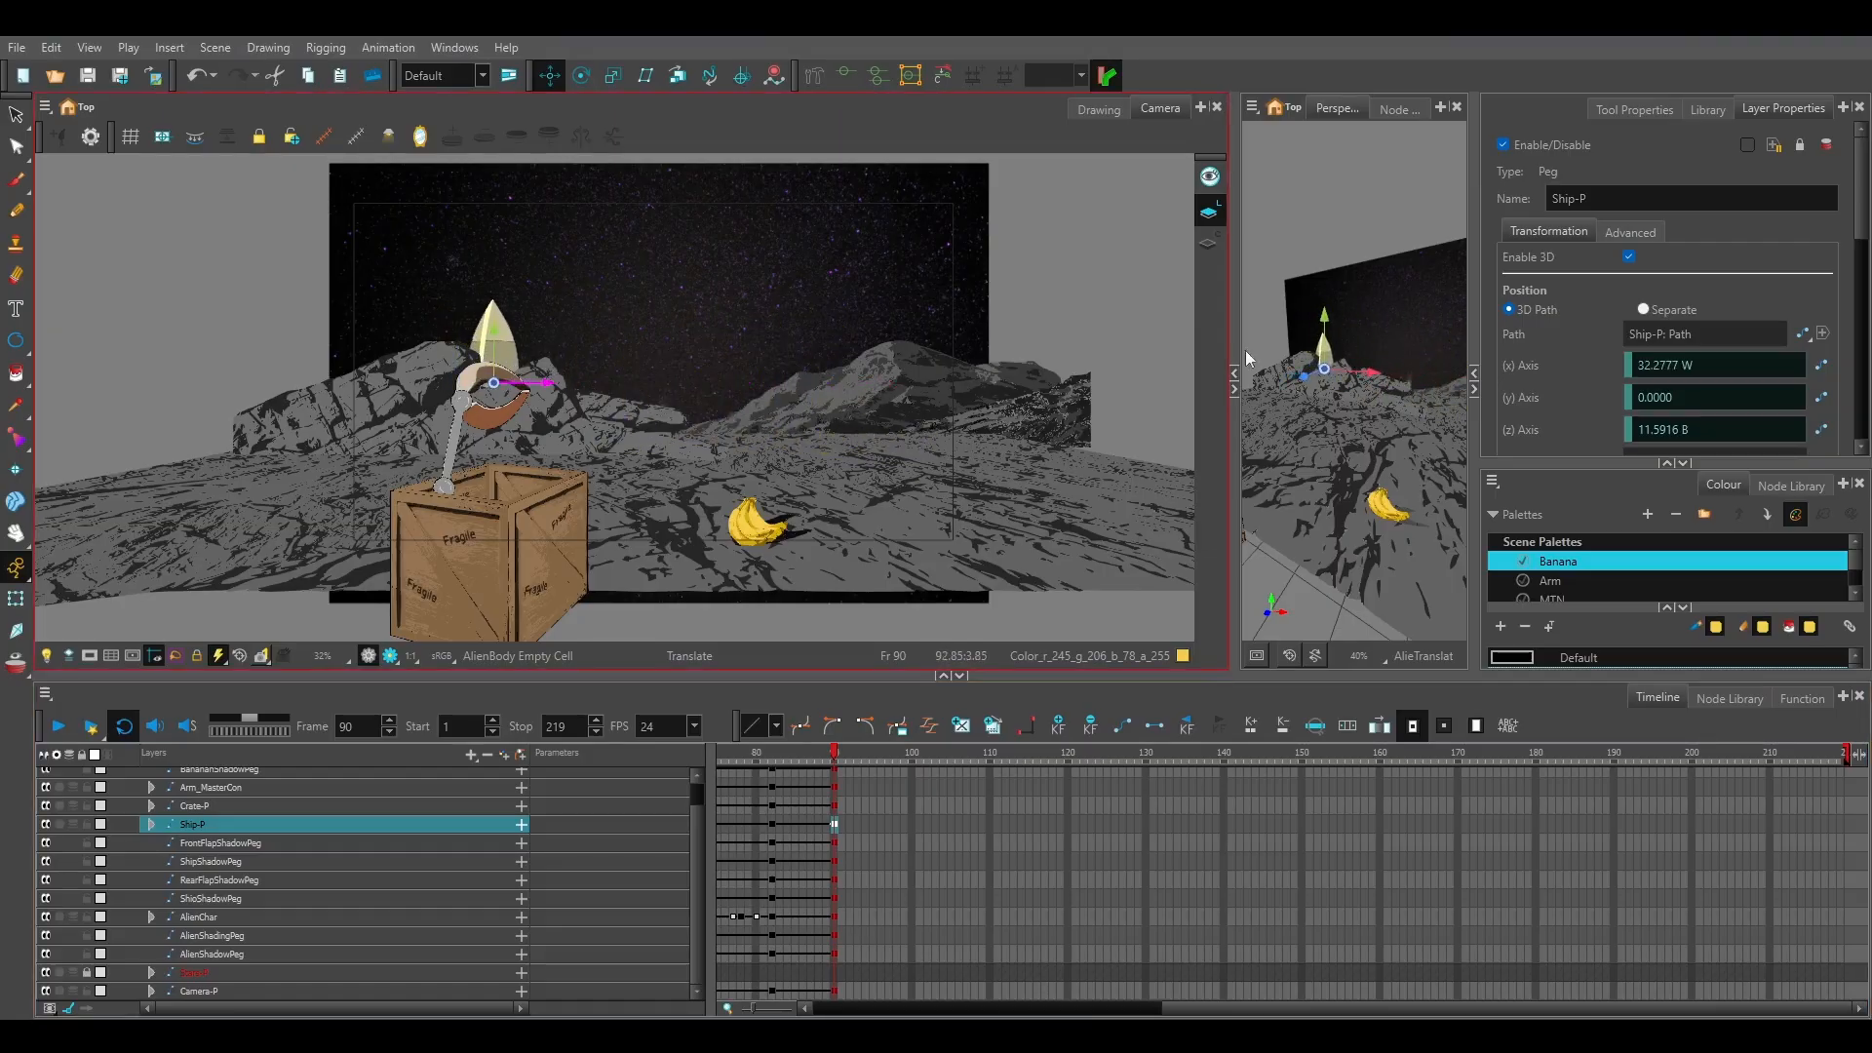
pyautogui.moveTo(1236, 430); pyautogui.dragTo(906, 430)
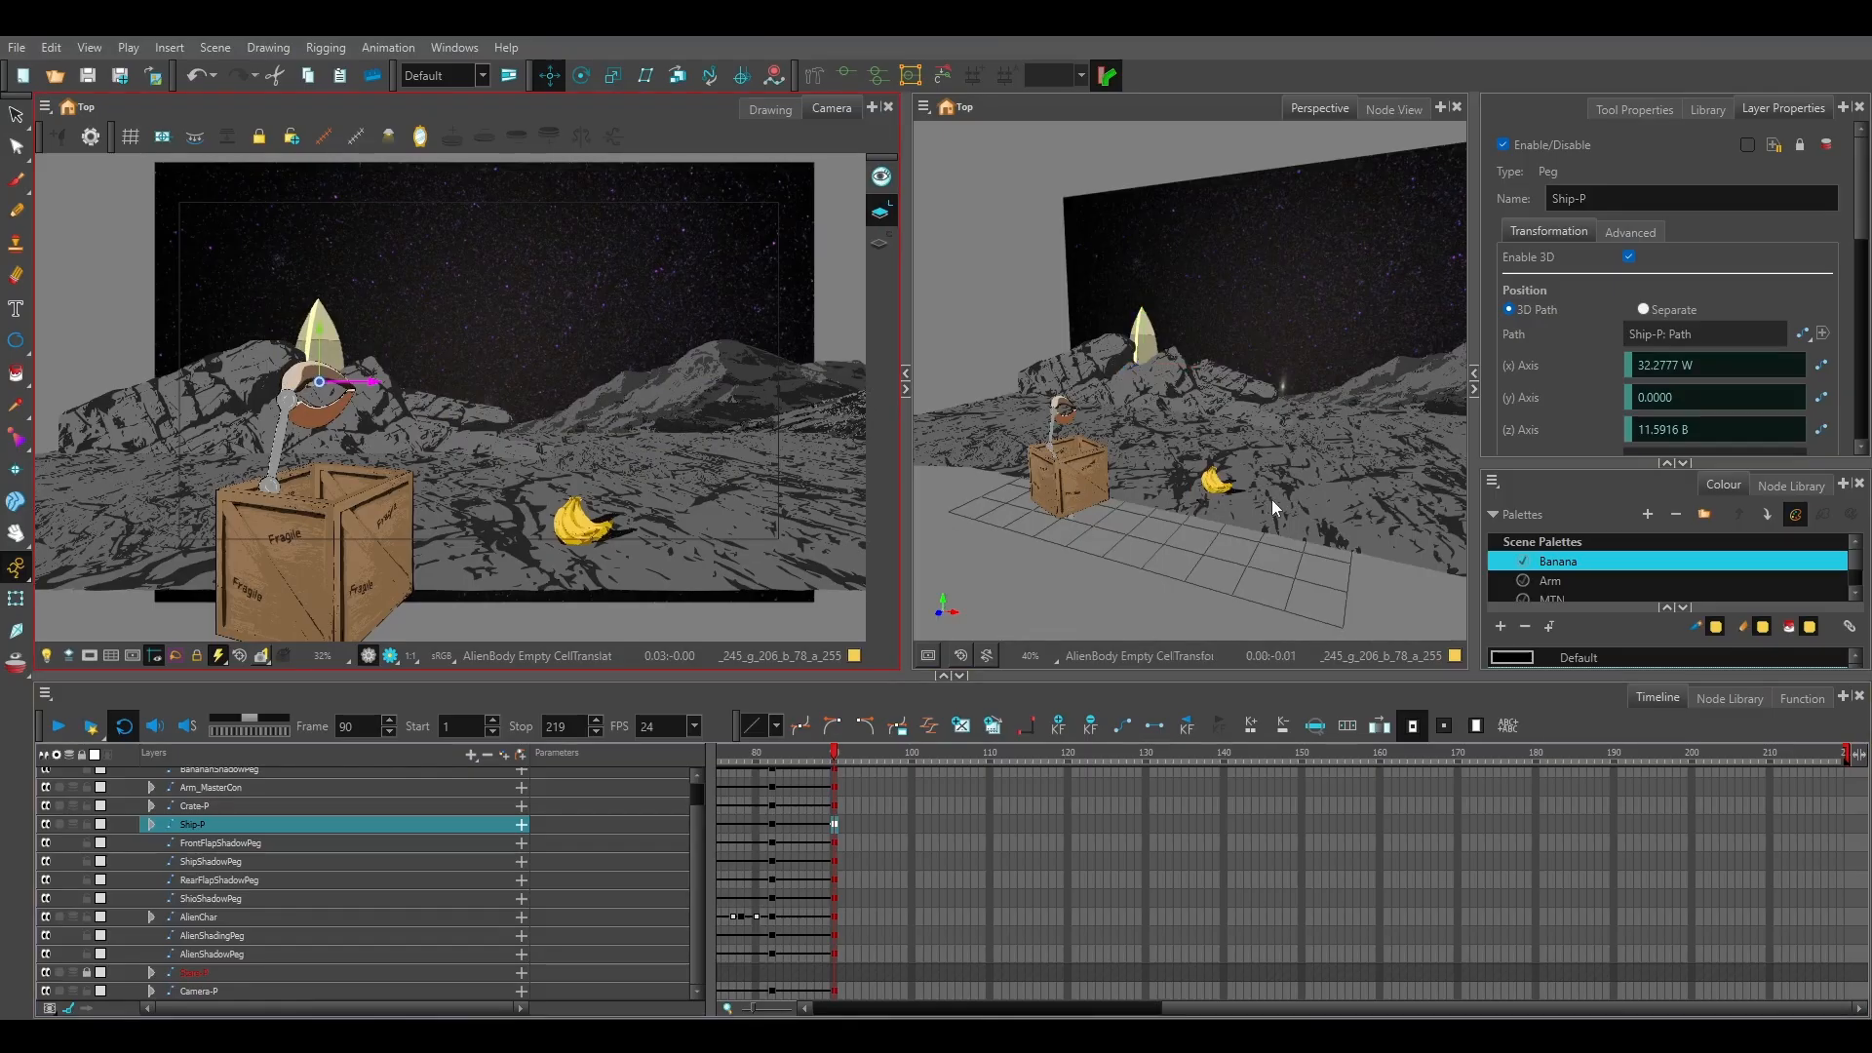
pyautogui.moveTo(1267, 499); pyautogui.dragTo(1153, 517)
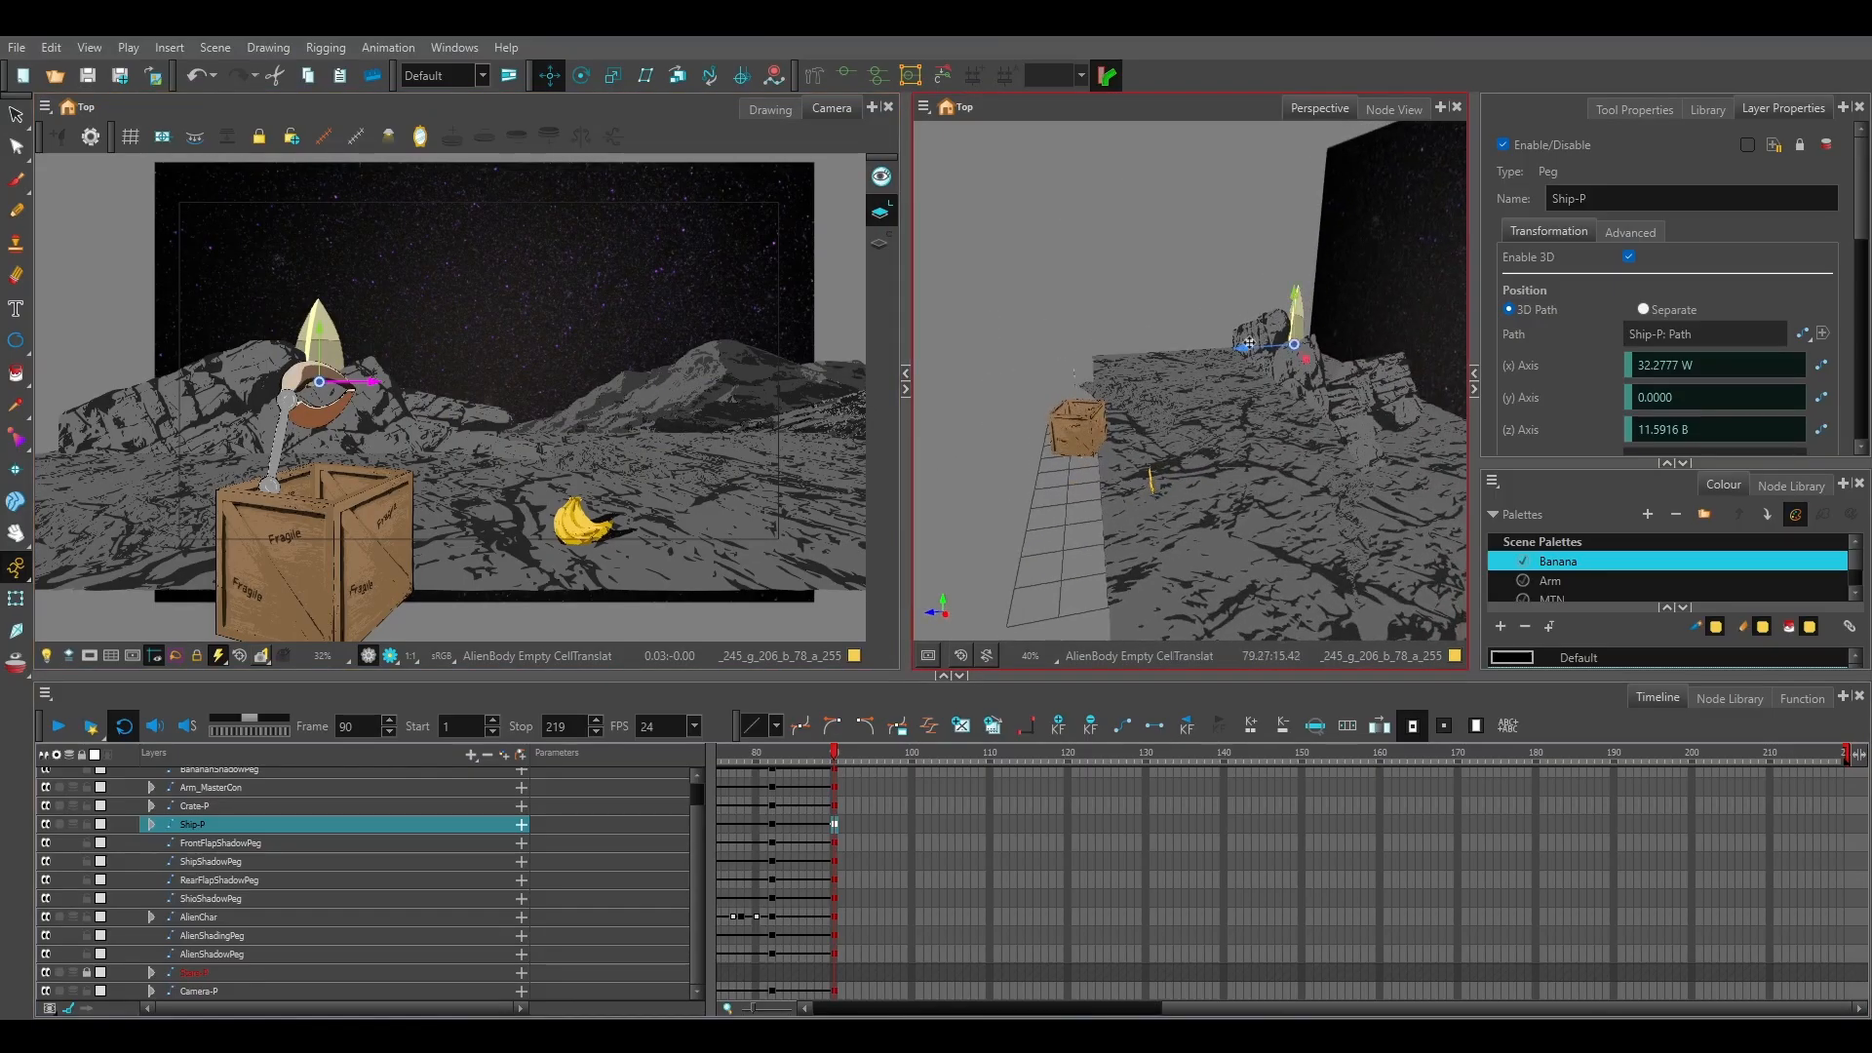
pyautogui.moveTo(1244, 351); pyautogui.dragTo(1193, 357)
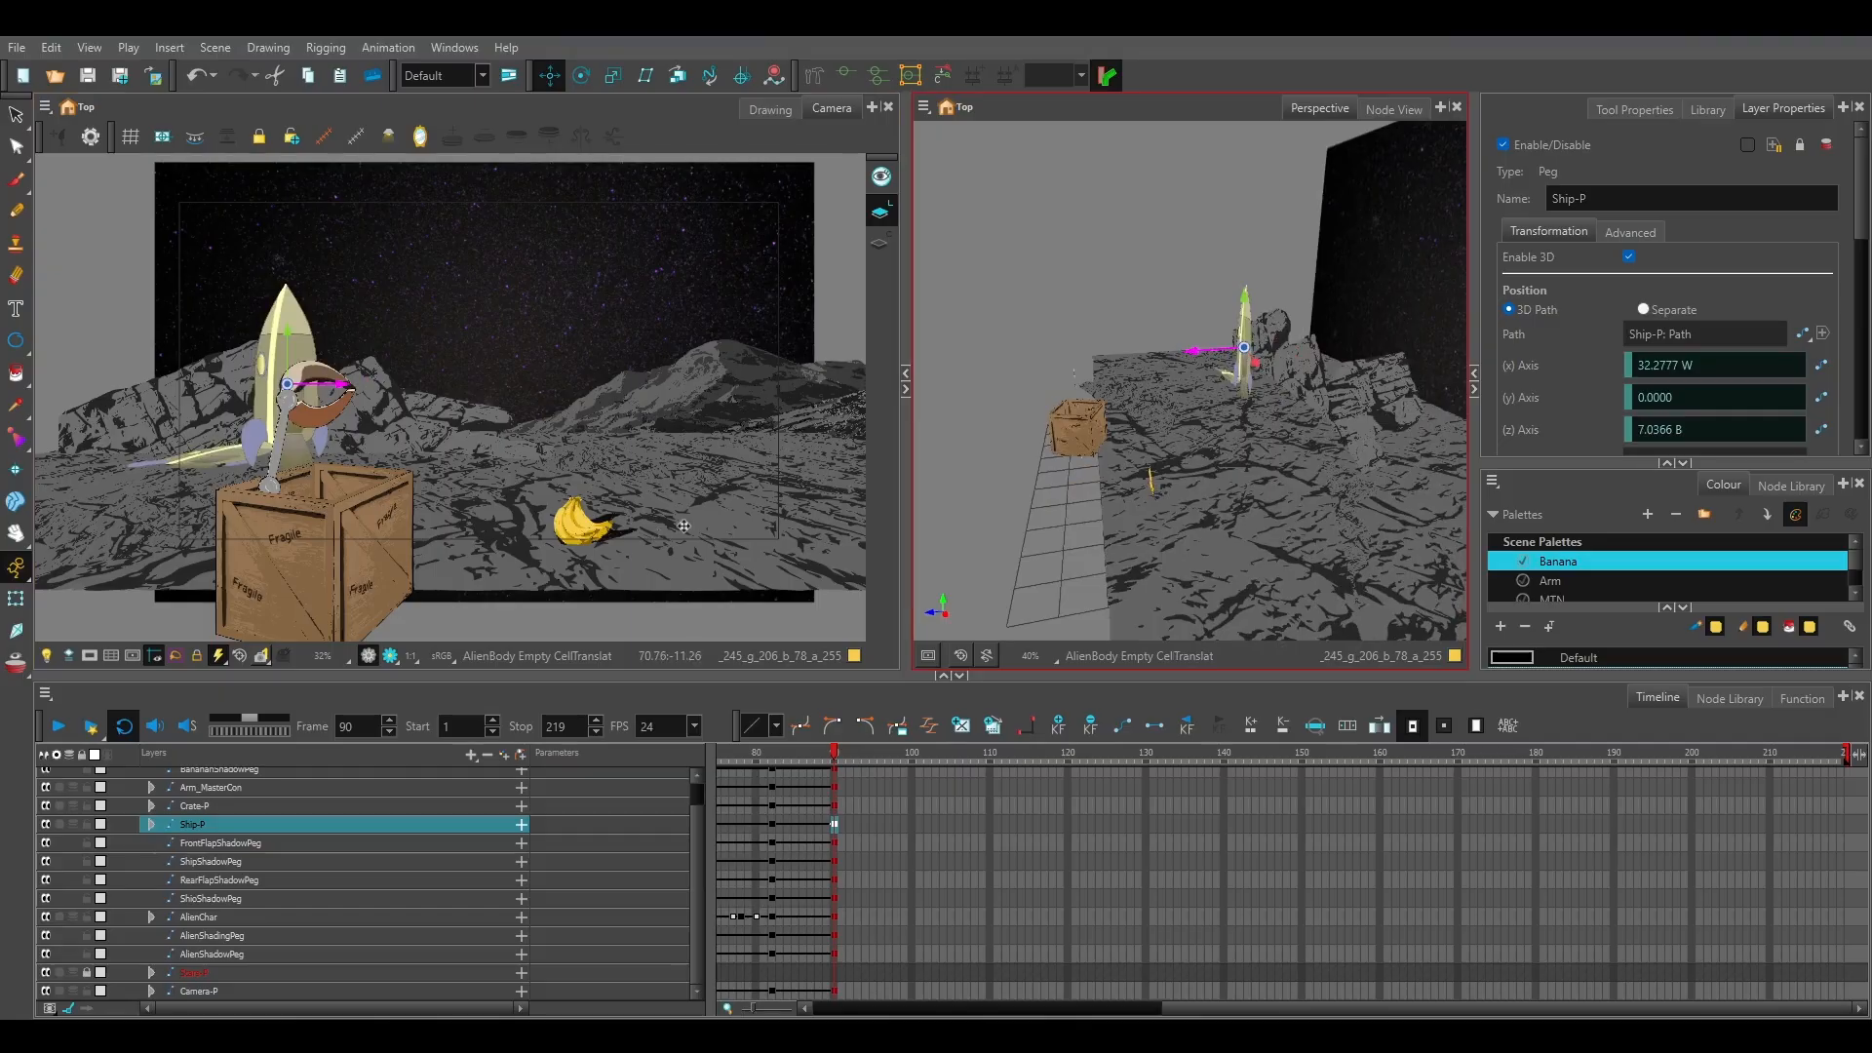
# Try to move the Crate-P and Arm_MasterCon pegs together towards the bananas, and undo the move.
pyautogui.click(220, 807)
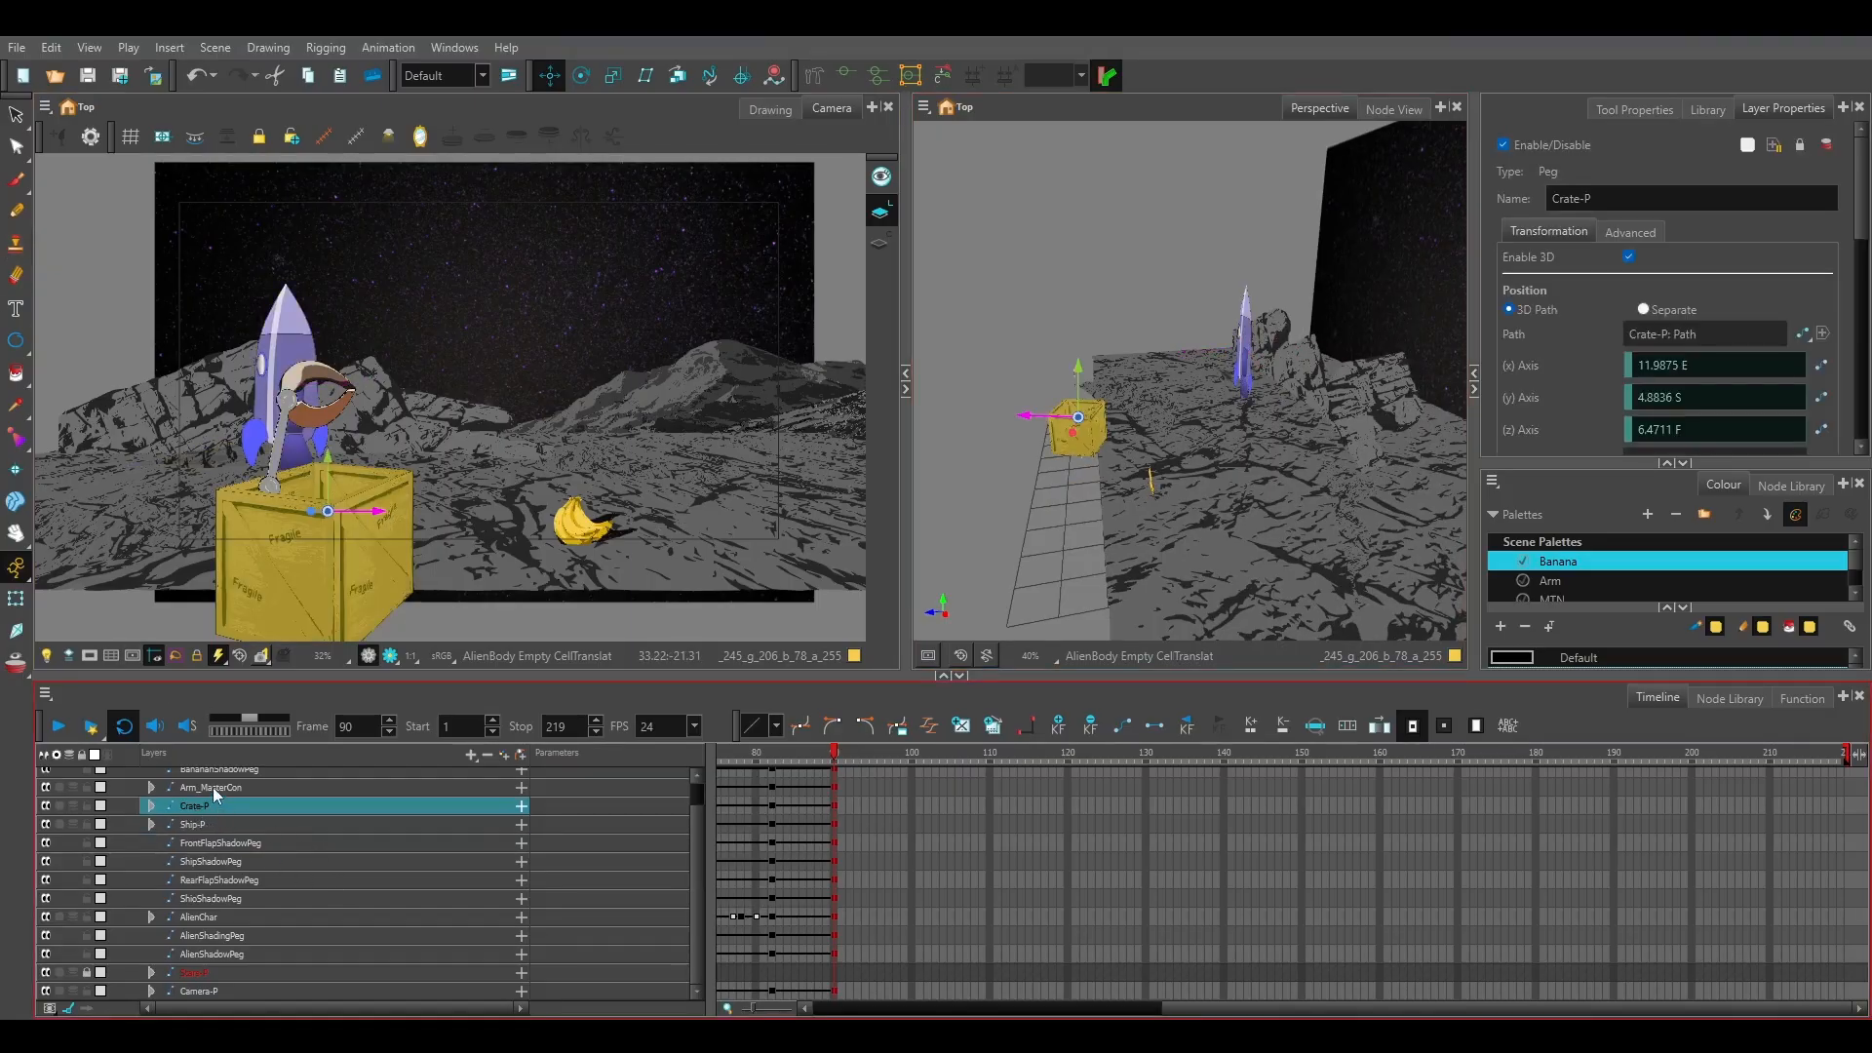
pyautogui.keyDown('ctrl'); pyautogui.click(213, 787); pyautogui.keyUp('ctrl')
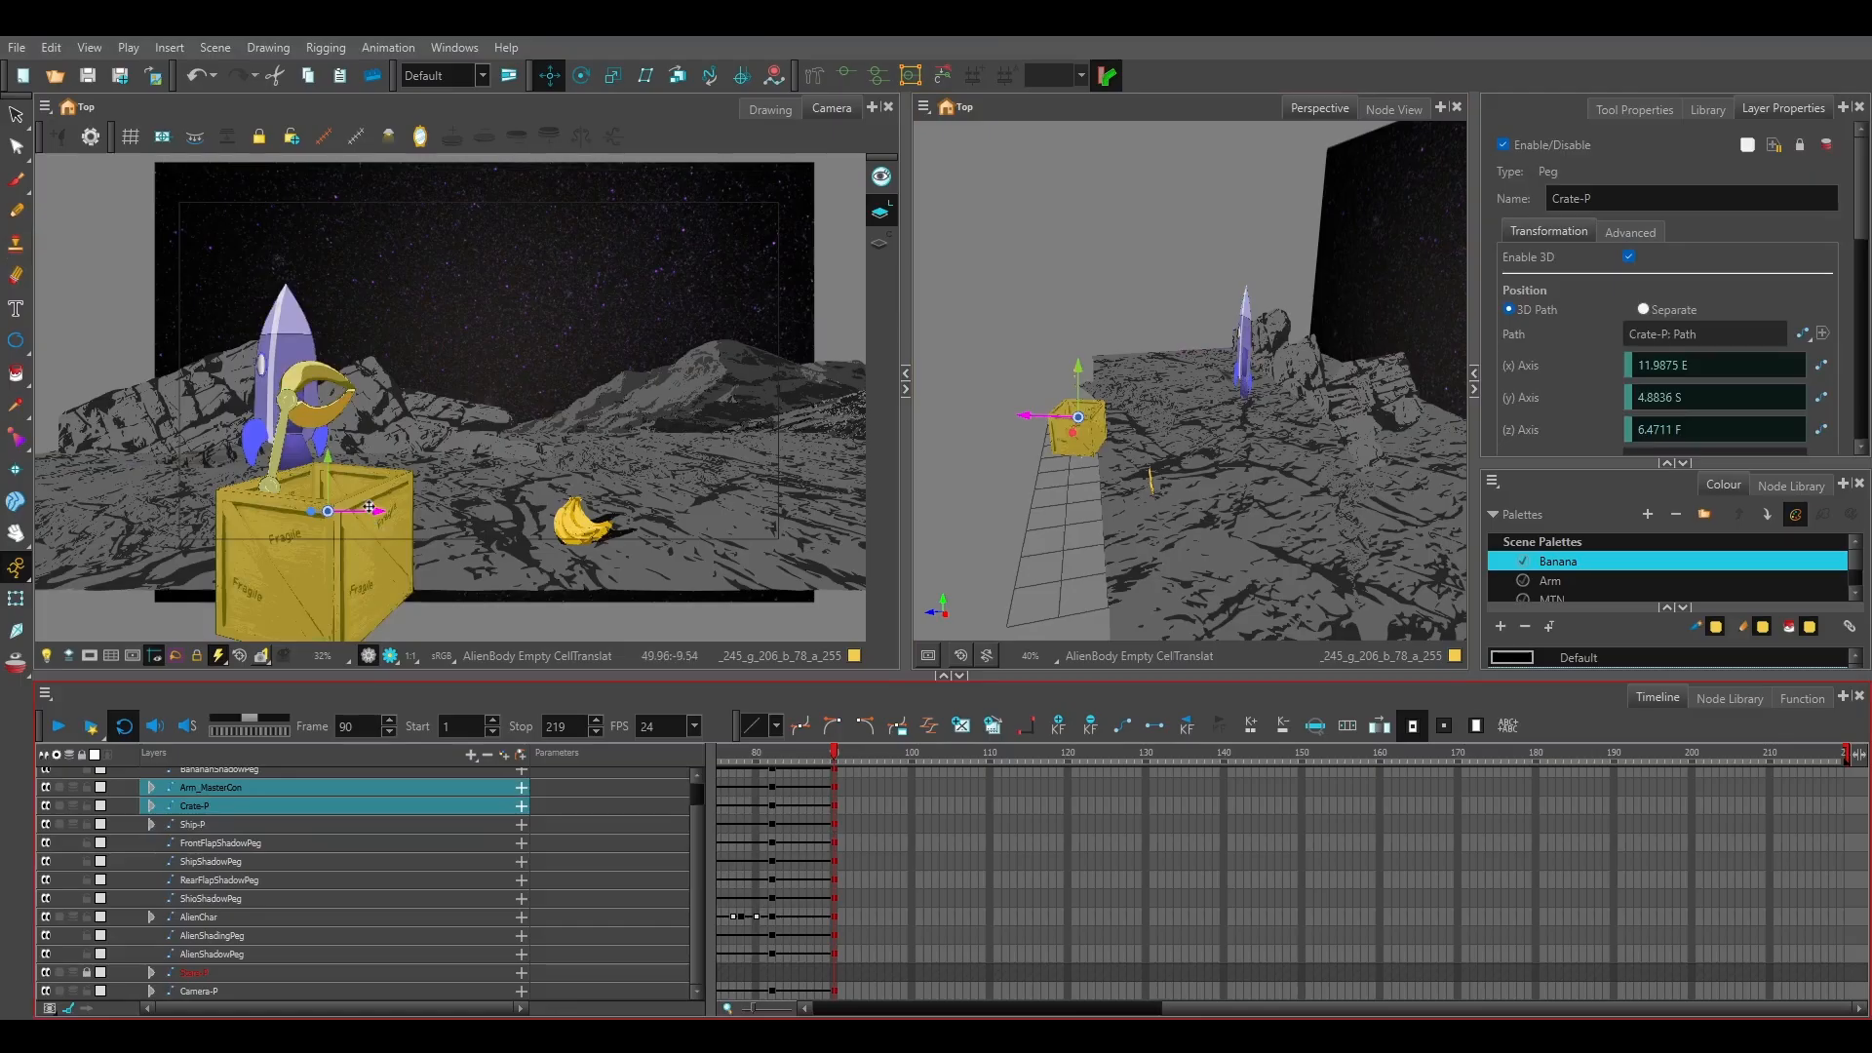
pyautogui.moveTo(376, 509); pyautogui.dragTo(489, 508)
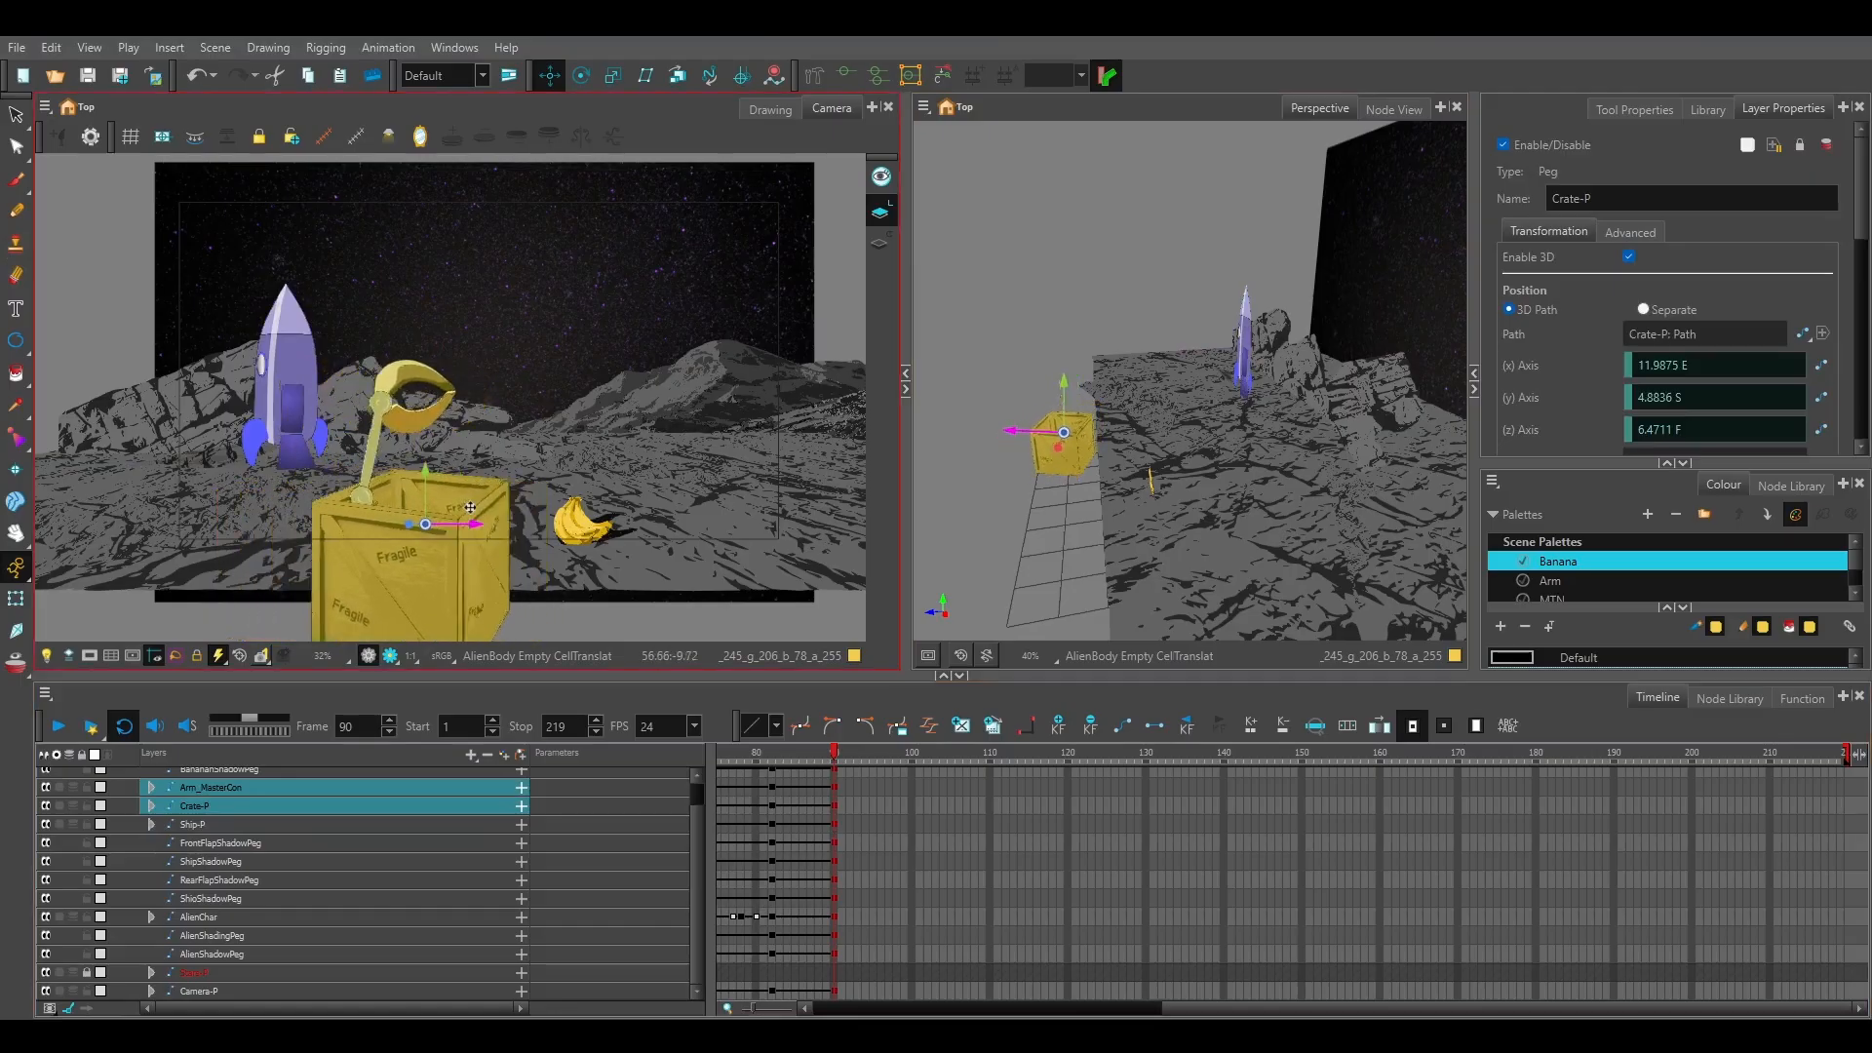
pyautogui.hotkey('ctrl', 'z')
pyautogui.click(373, 806)
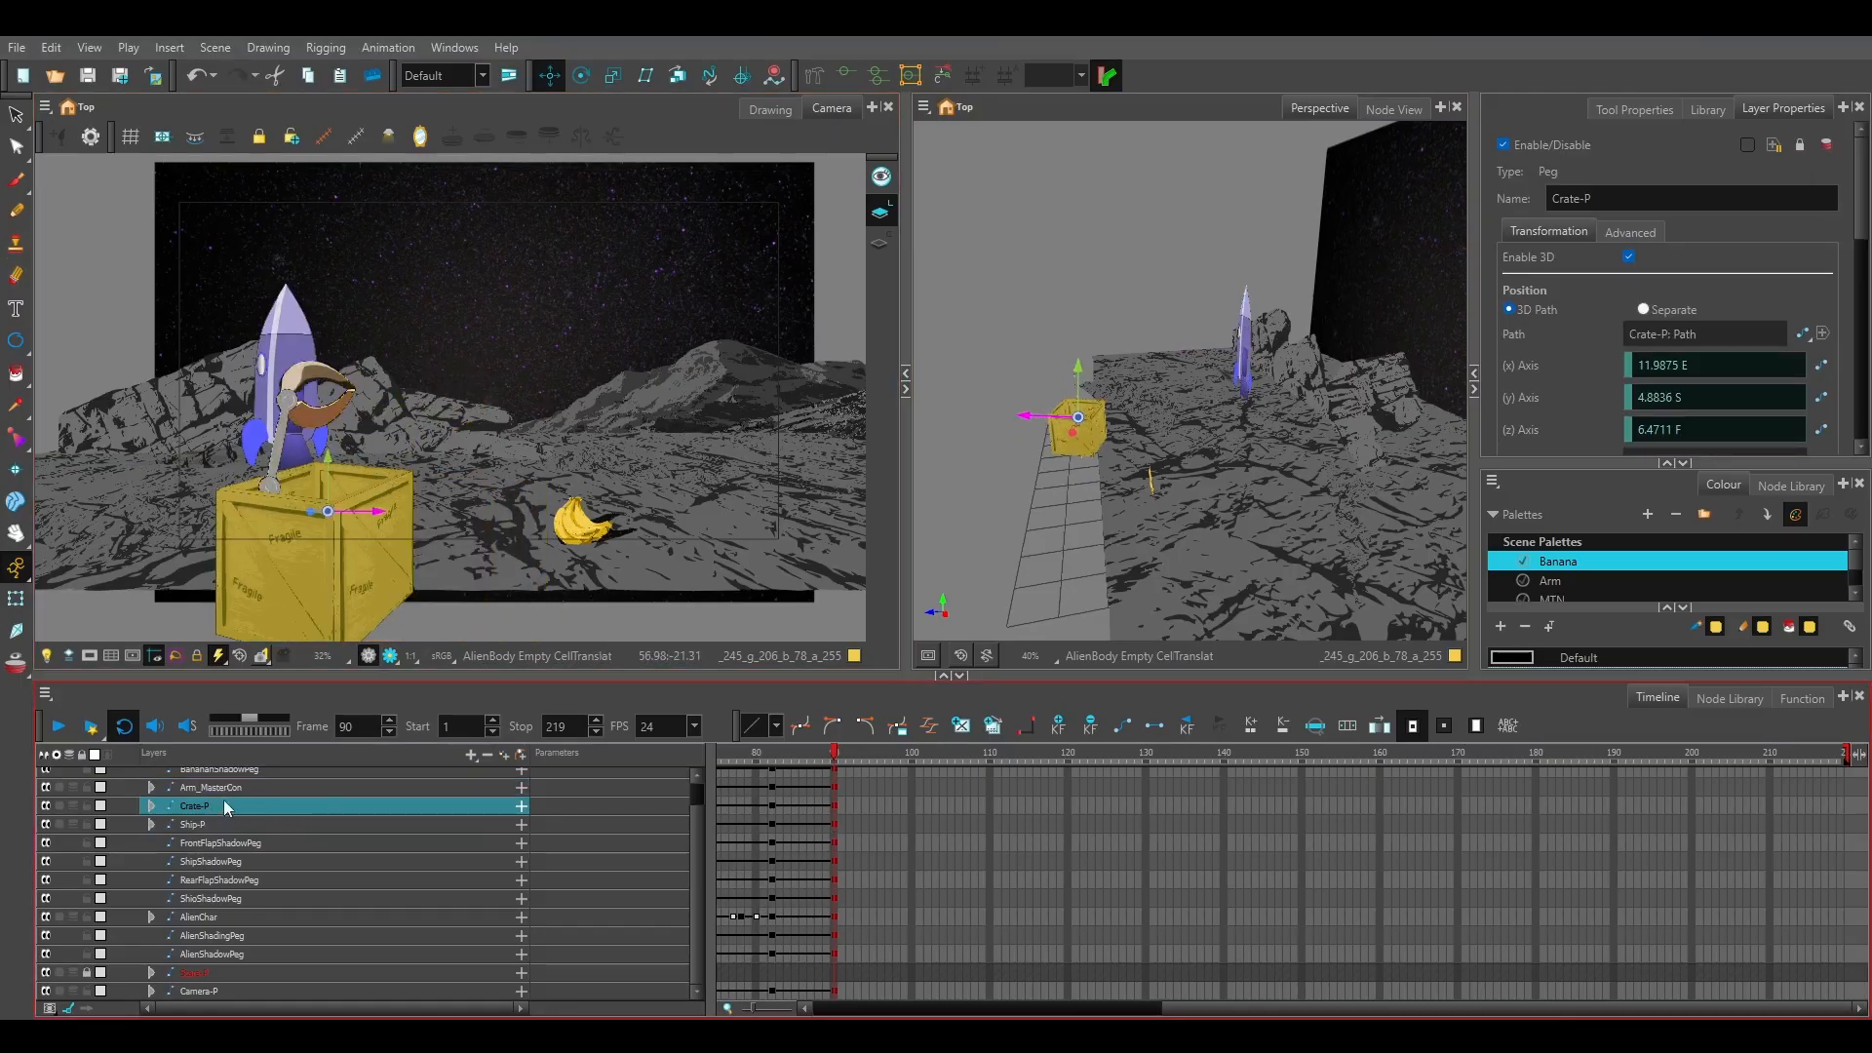
# Try to move the Crate-P peg on its own past the bananas, and undo the move.
pyautogui.moveTo(407, 481); pyautogui.dragTo(644, 517)
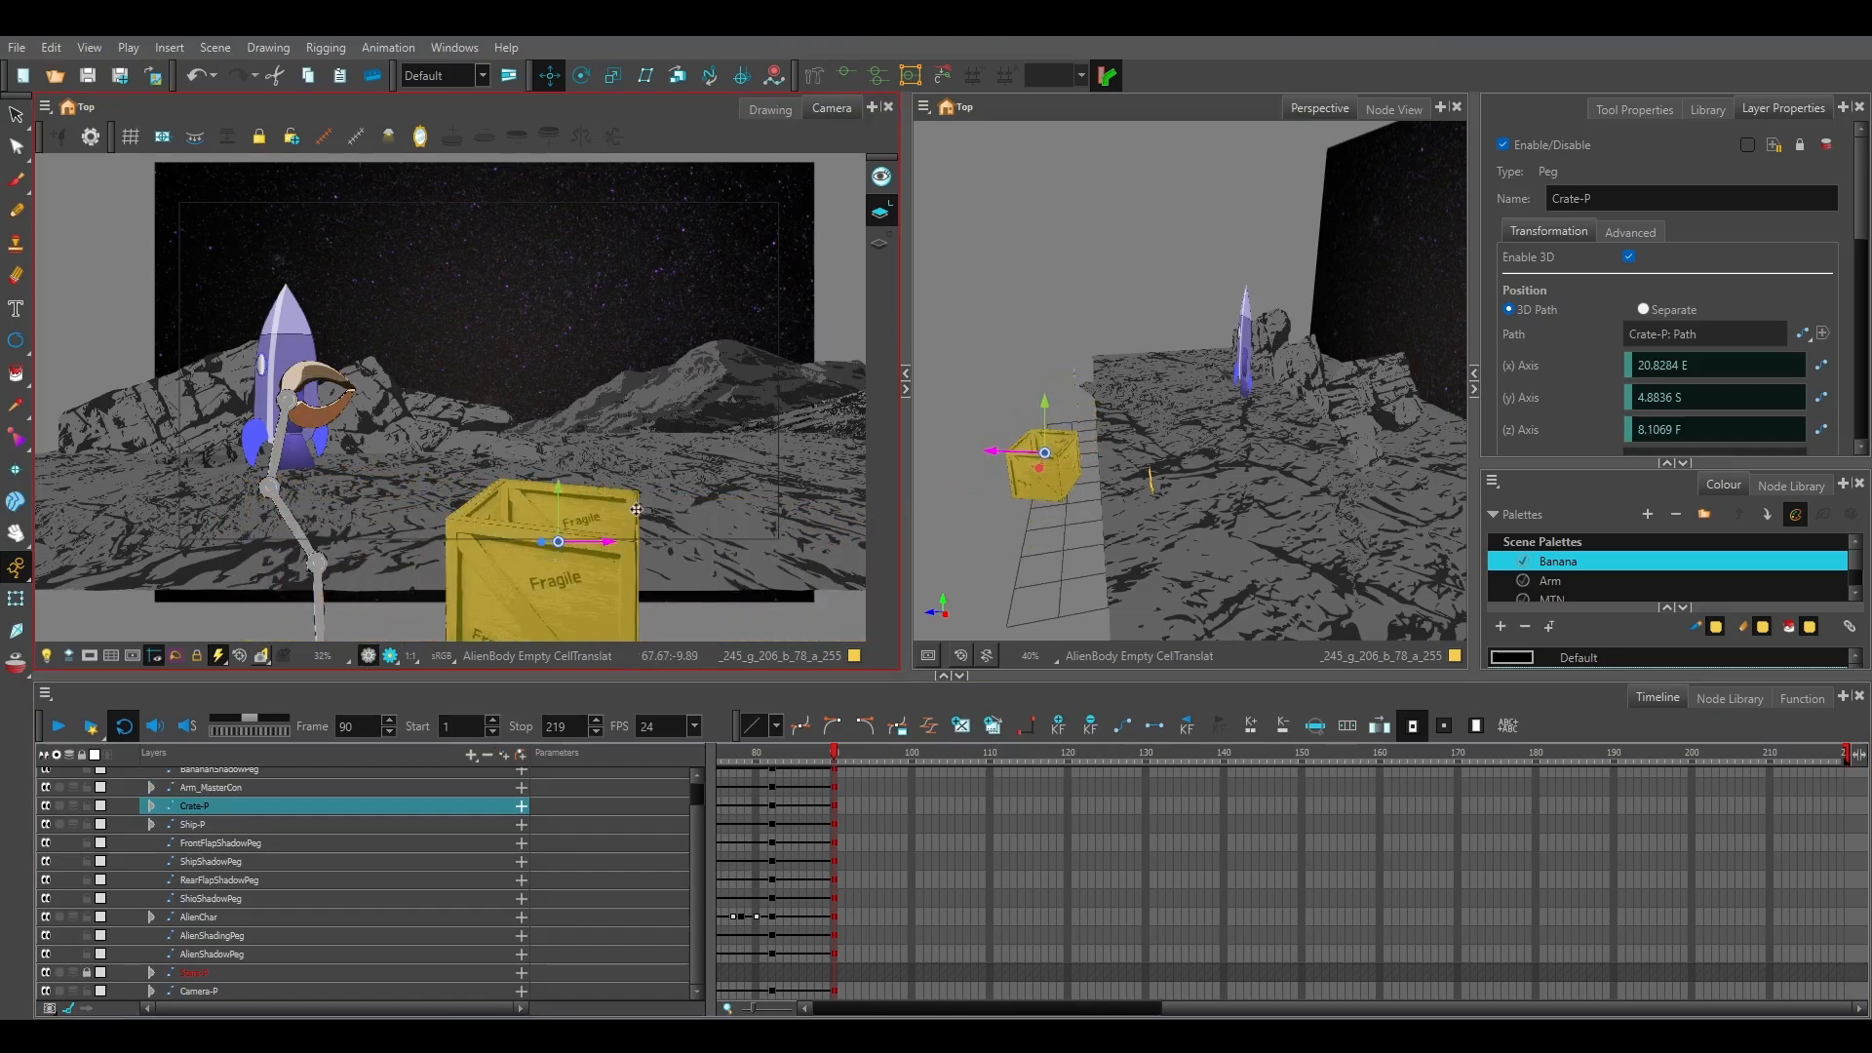
pyautogui.hotkey('ctrl', 'z')
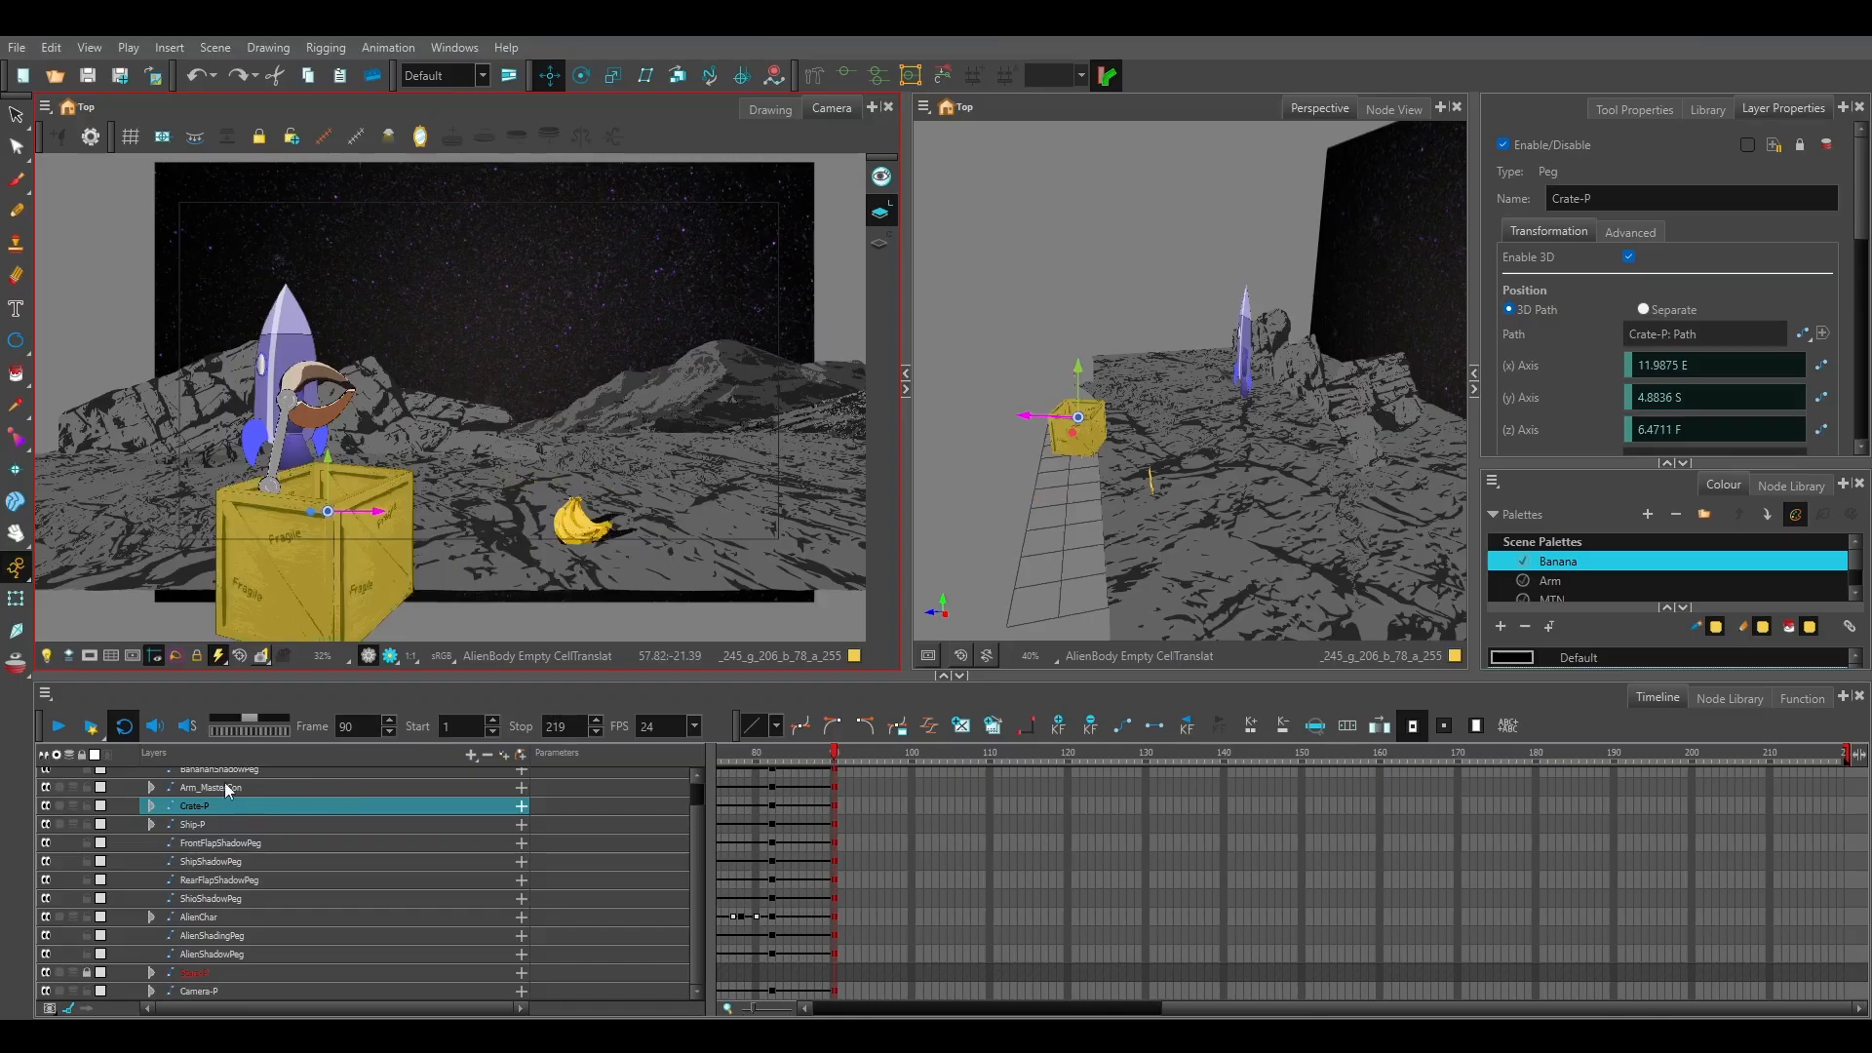
# Move the Arm_MasterCon peg at frame 90 to about 24.5 E and 7.7 B, to the right of and behind the bananas.
pyautogui.click(225, 786)
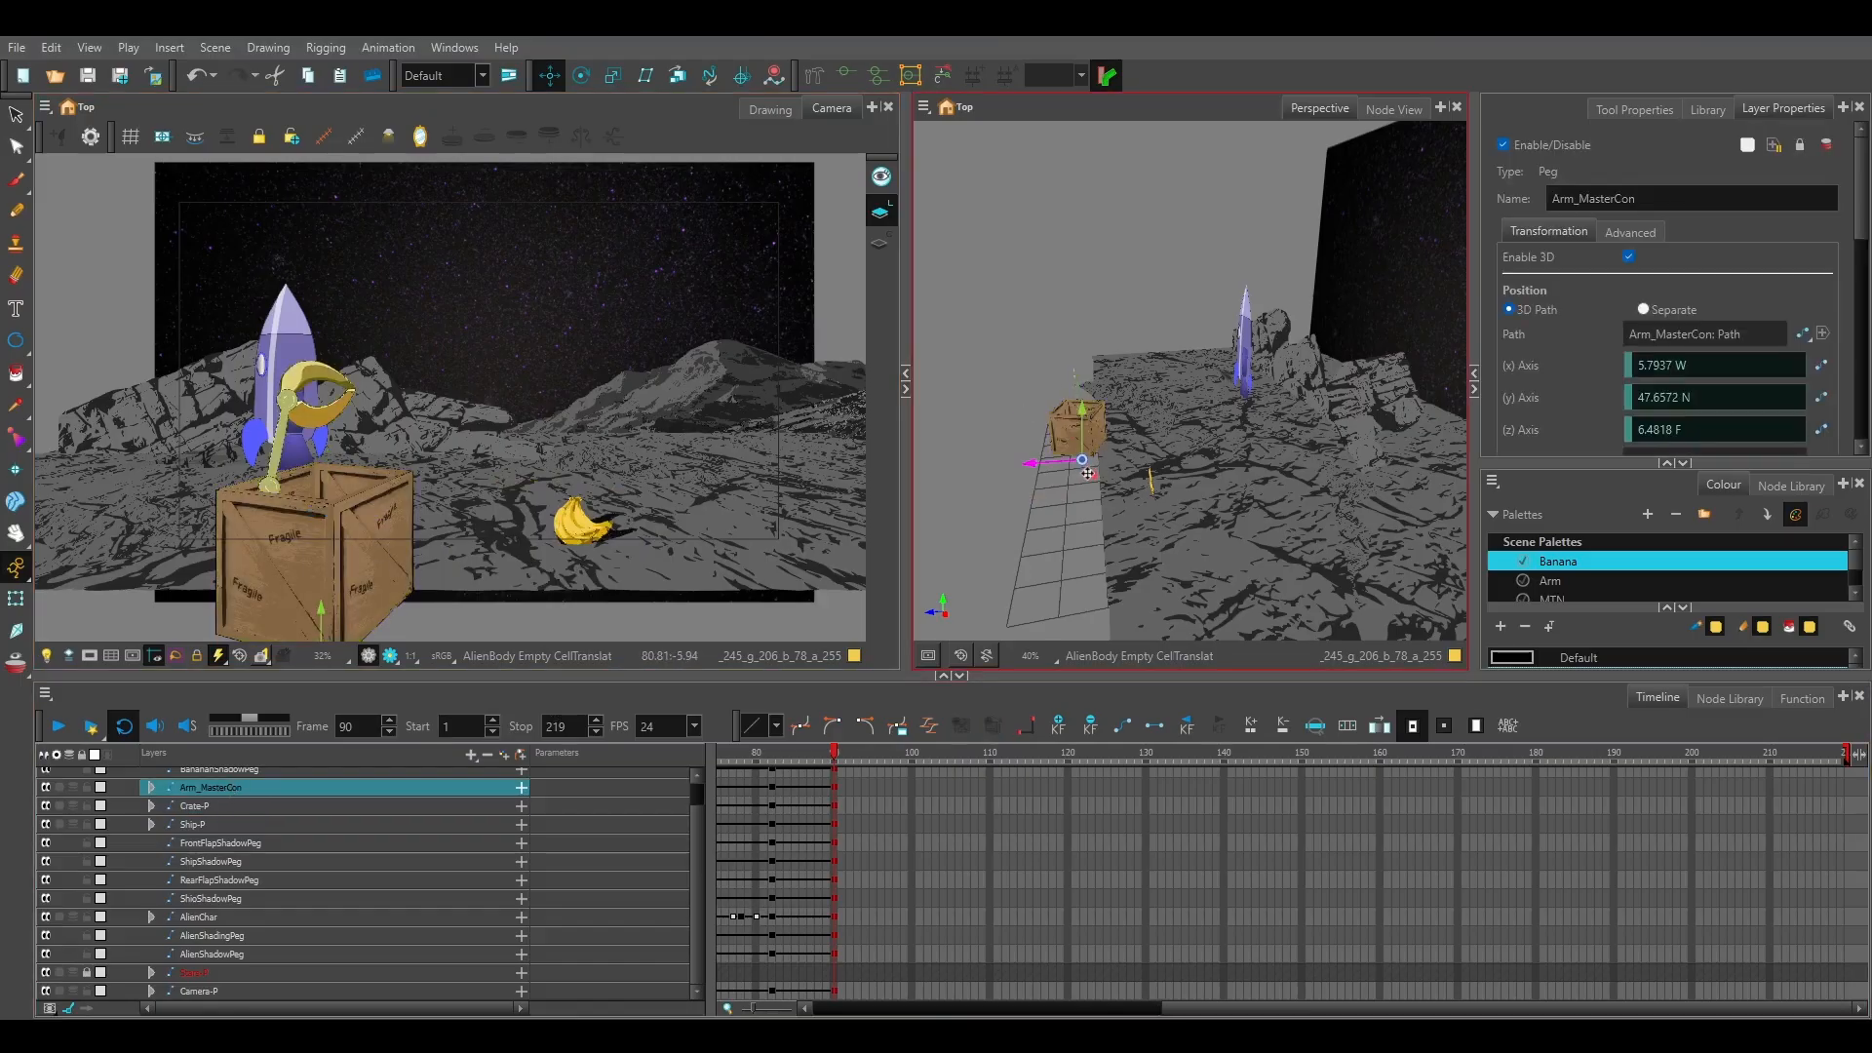
pyautogui.moveTo(1087, 474); pyautogui.dragTo(1150, 619)
pyautogui.hotkey('ctrl', 'z')
pyautogui.keyDown('ctrl'); pyautogui.keyDown('shift'); pyautogui.moveTo(1115, 534); pyautogui.dragTo(1272, 508); pyautogui.keyUp('shift'); pyautogui.keyUp('ctrl')
pyautogui.moveTo(1164, 535); pyautogui.dragTo(1369, 537)
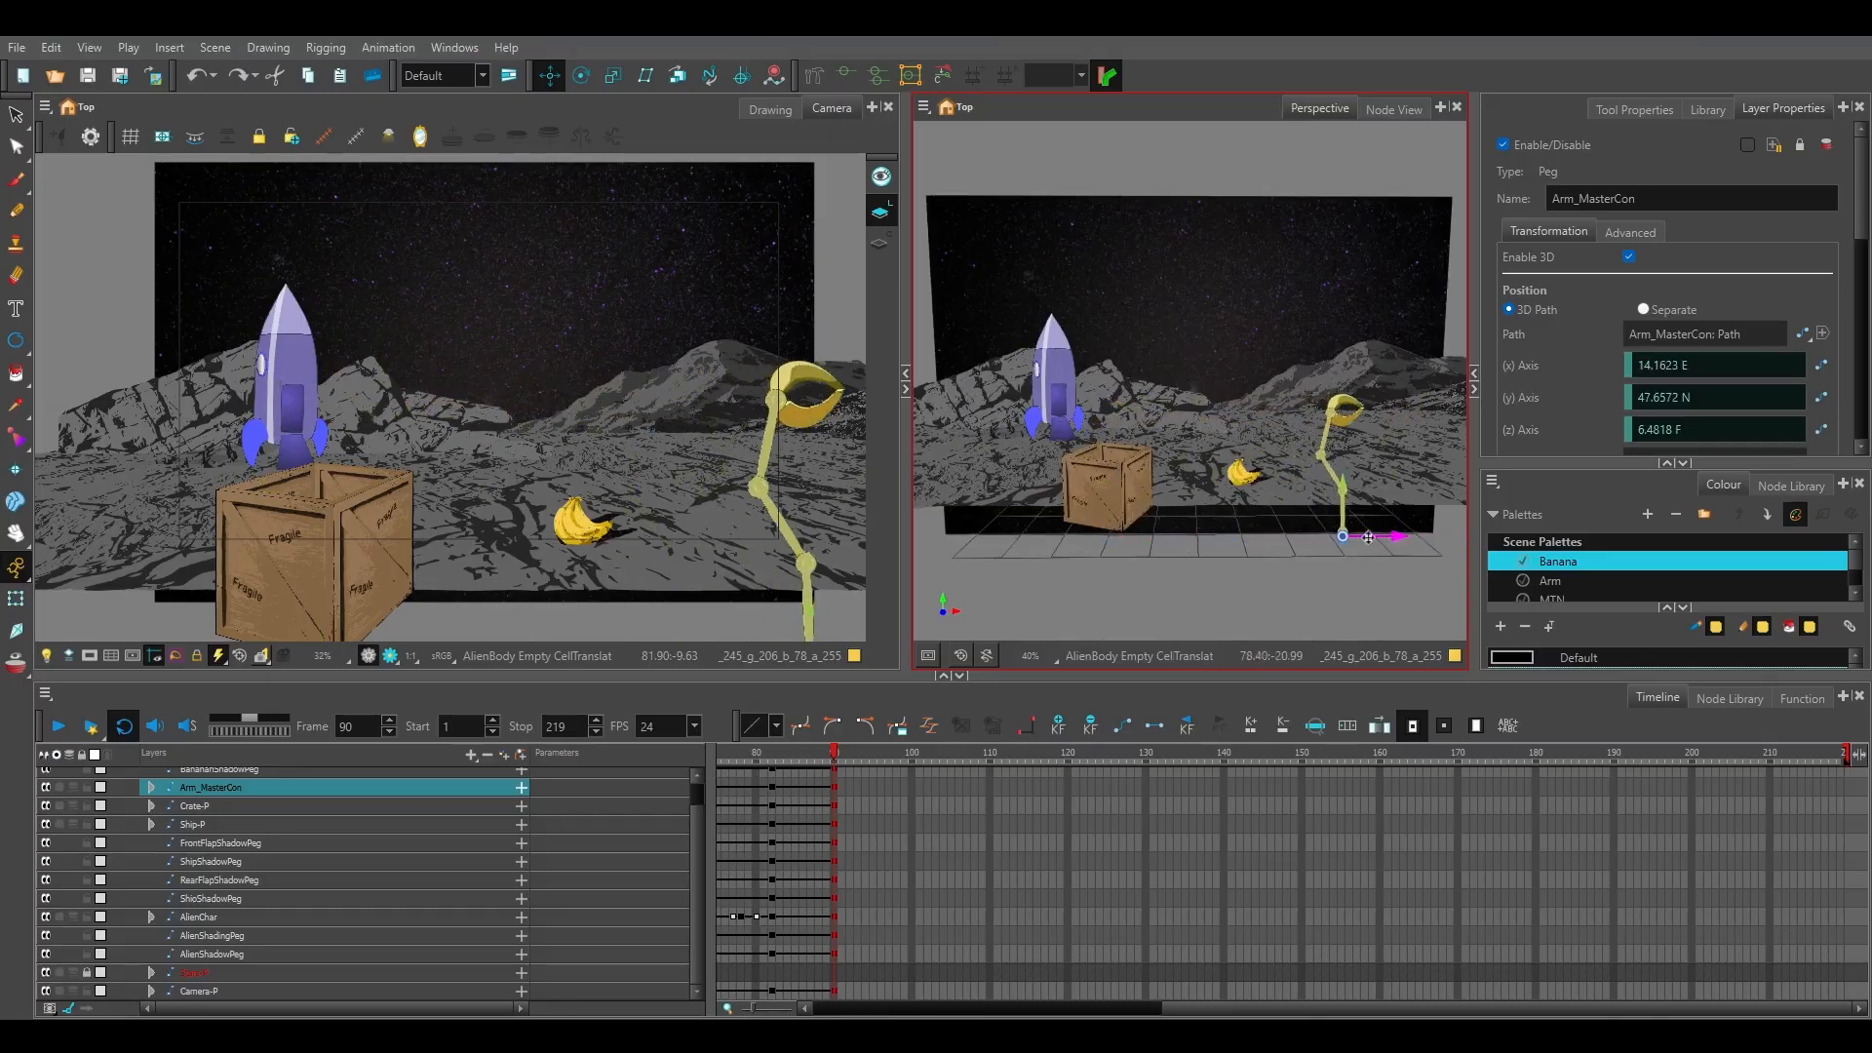
pyautogui.click(599, 530)
pyautogui.keyDown('ctrl'); pyautogui.keyDown('shift'); pyautogui.moveTo(1151, 439); pyautogui.dragTo(1333, 487); pyautogui.keyUp('shift'); pyautogui.keyUp('ctrl')
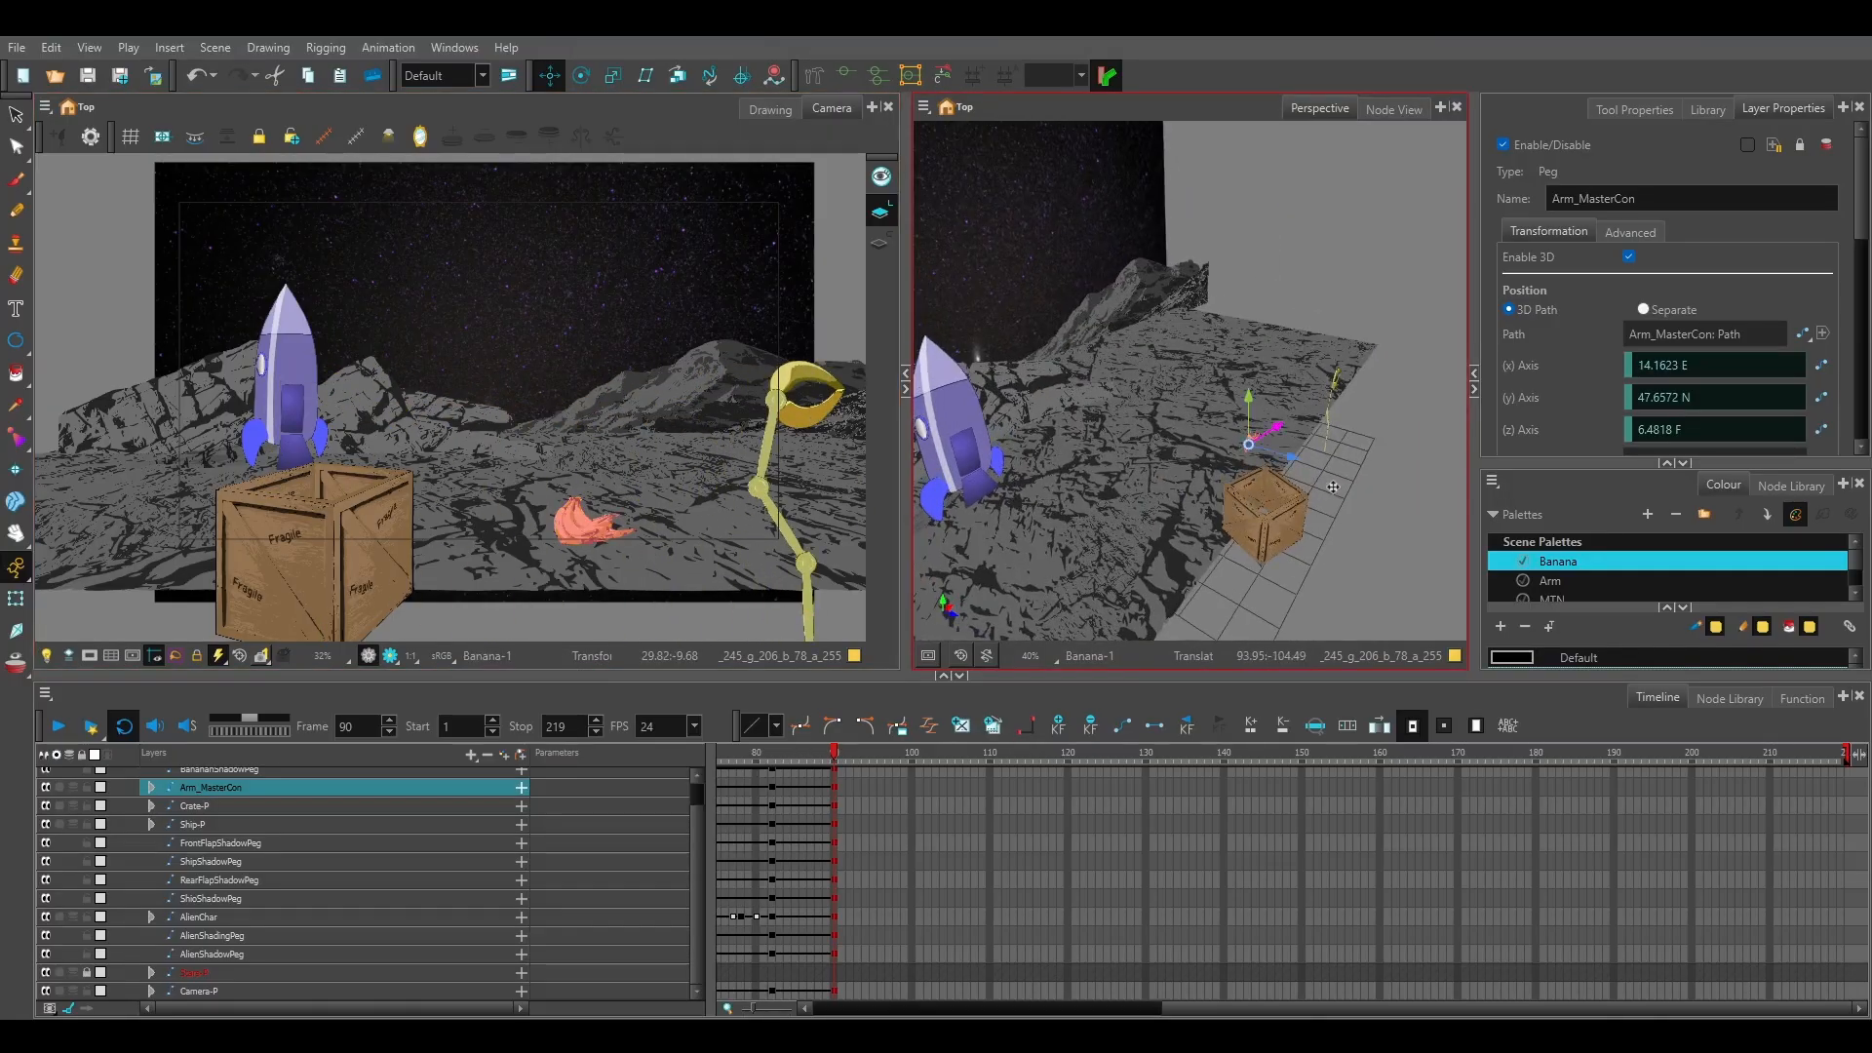
pyautogui.click(278, 786)
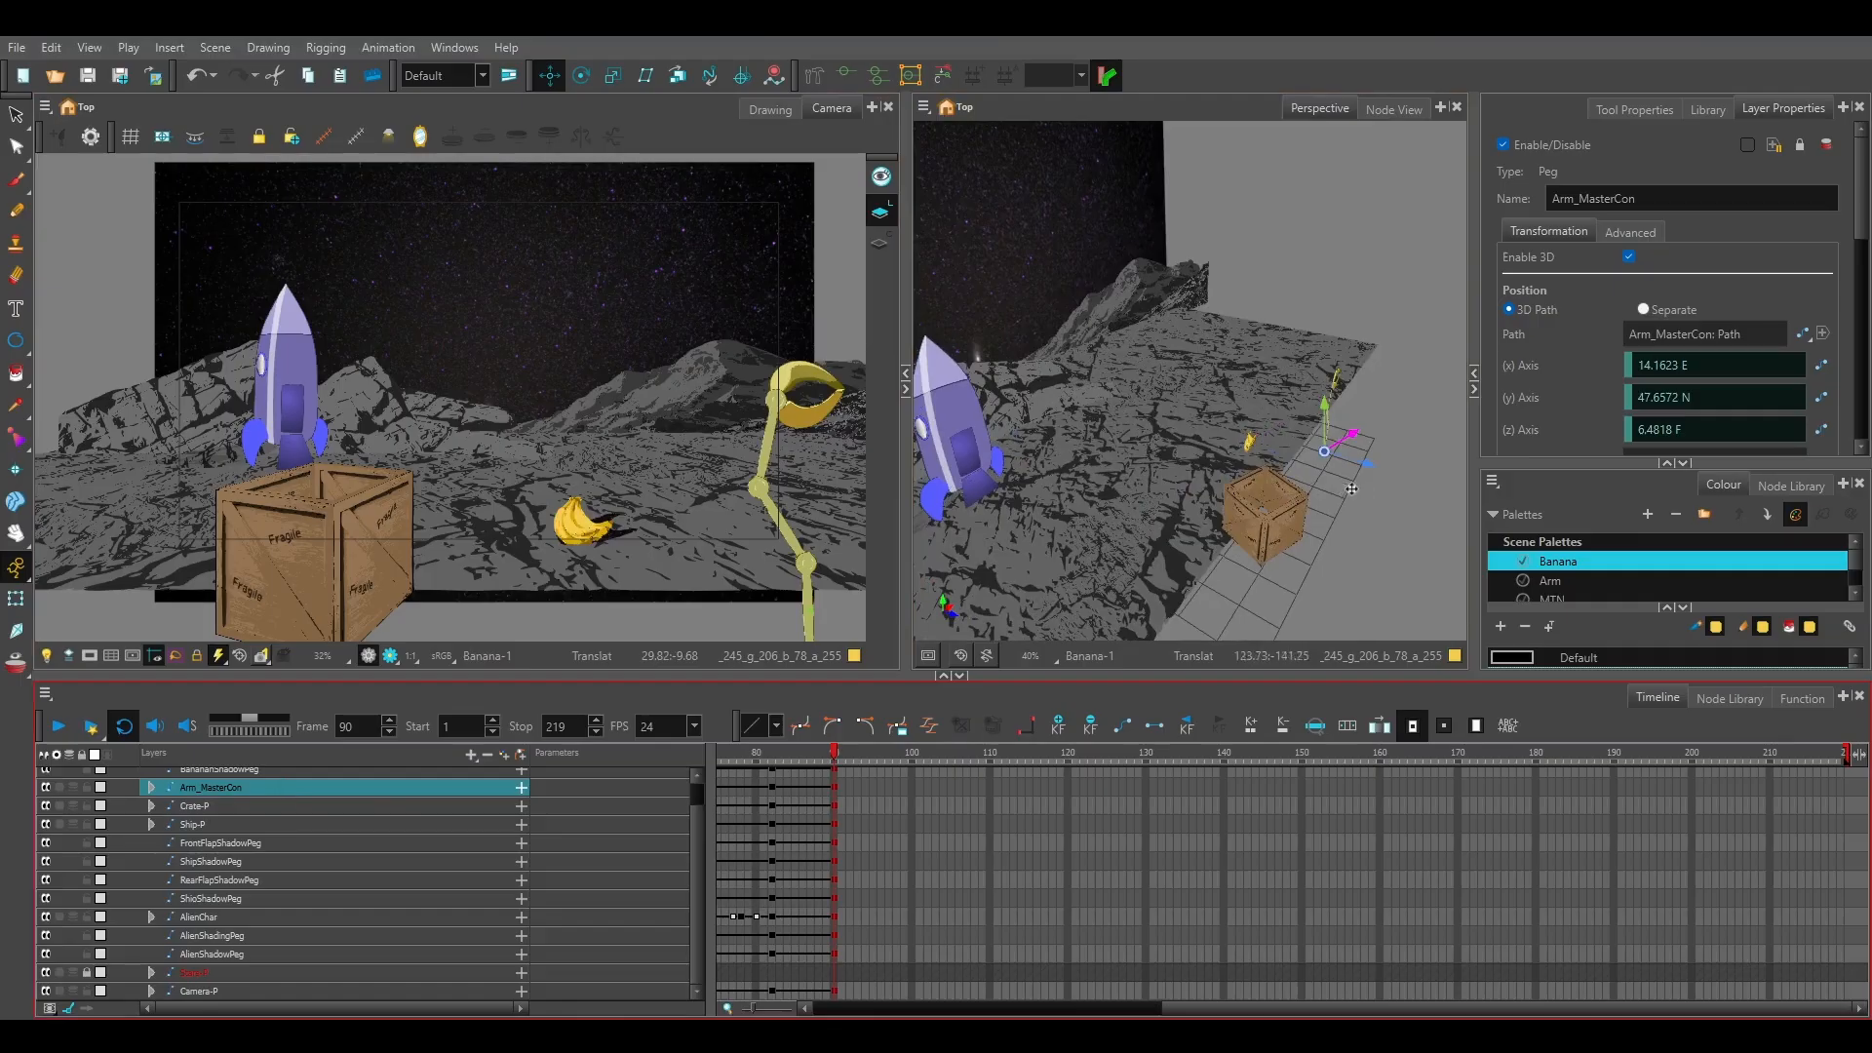
pyautogui.moveTo(1368, 466); pyautogui.dragTo(1219, 371)
pyautogui.moveTo(1343, 432); pyautogui.dragTo(1410, 436)
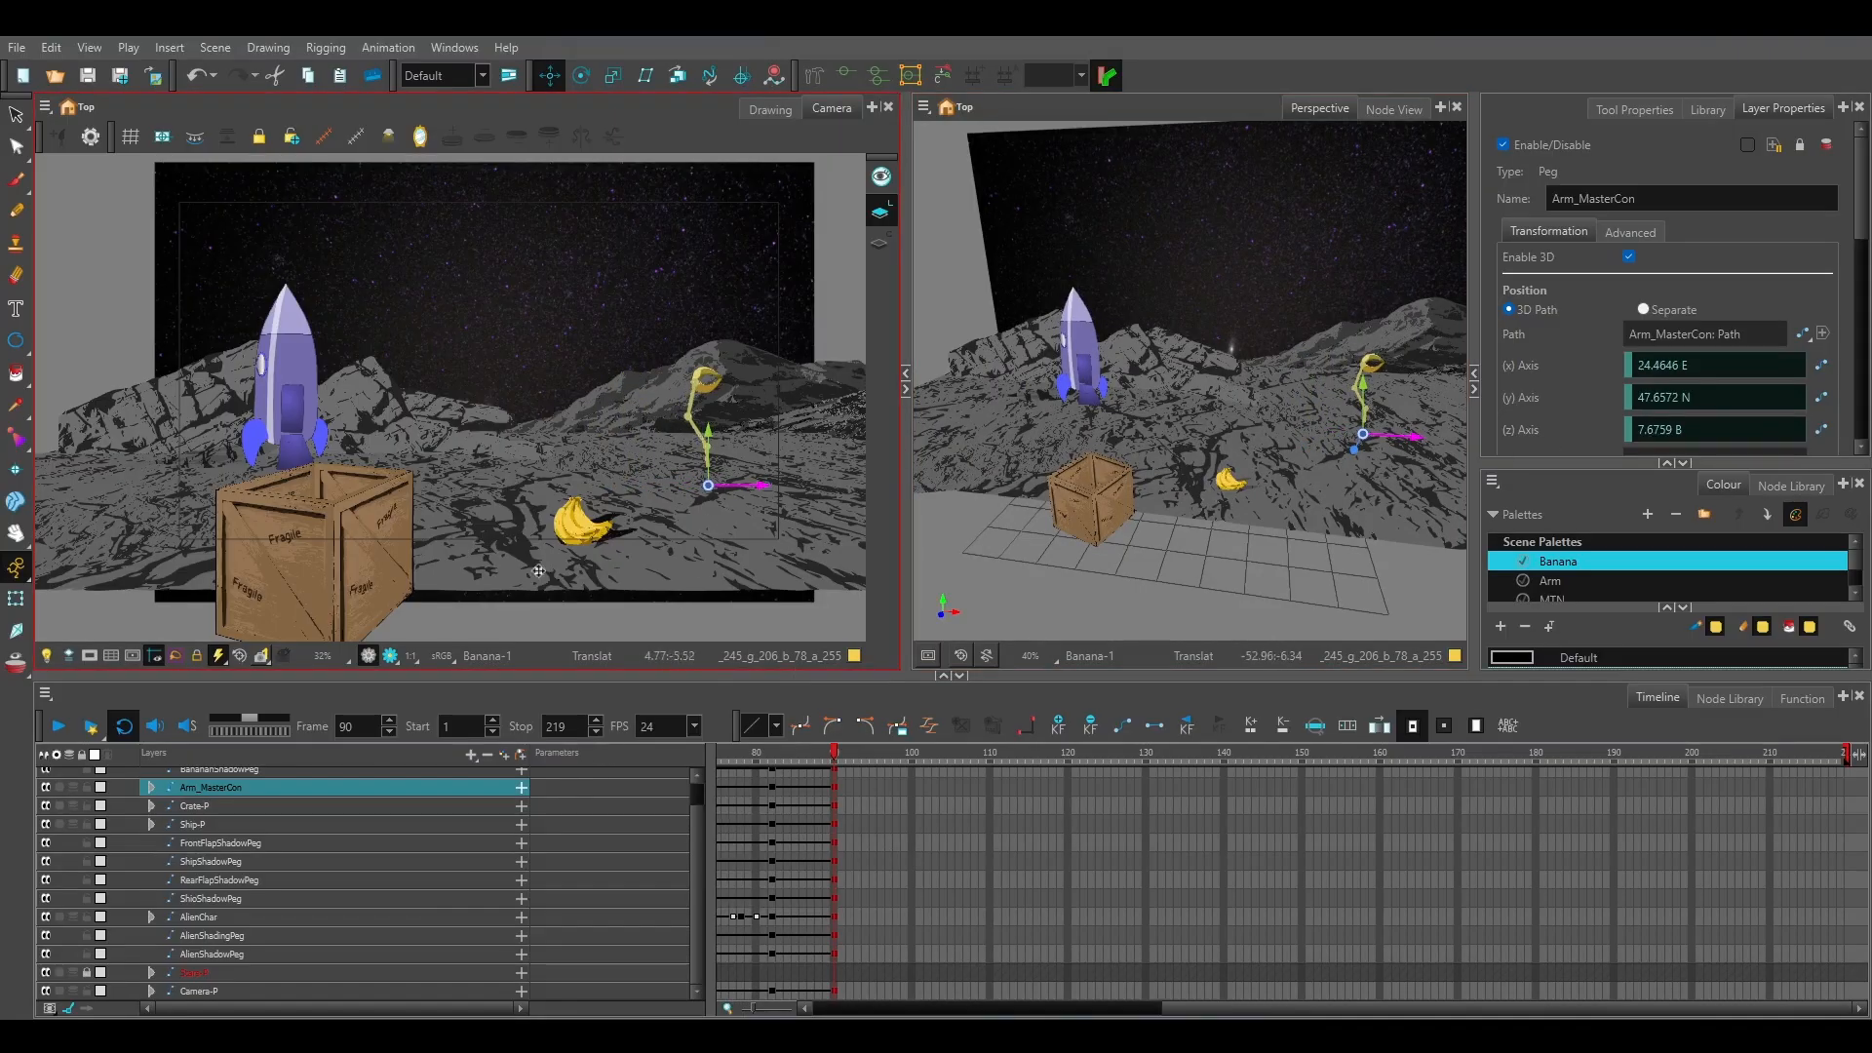
# Expand the Arm_MasterCon hierarchy and rotate the Claw2-P and Claw1-P pegs together so the claw opens to the left.
pyautogui.click(151, 787)
pyautogui.click(217, 808)
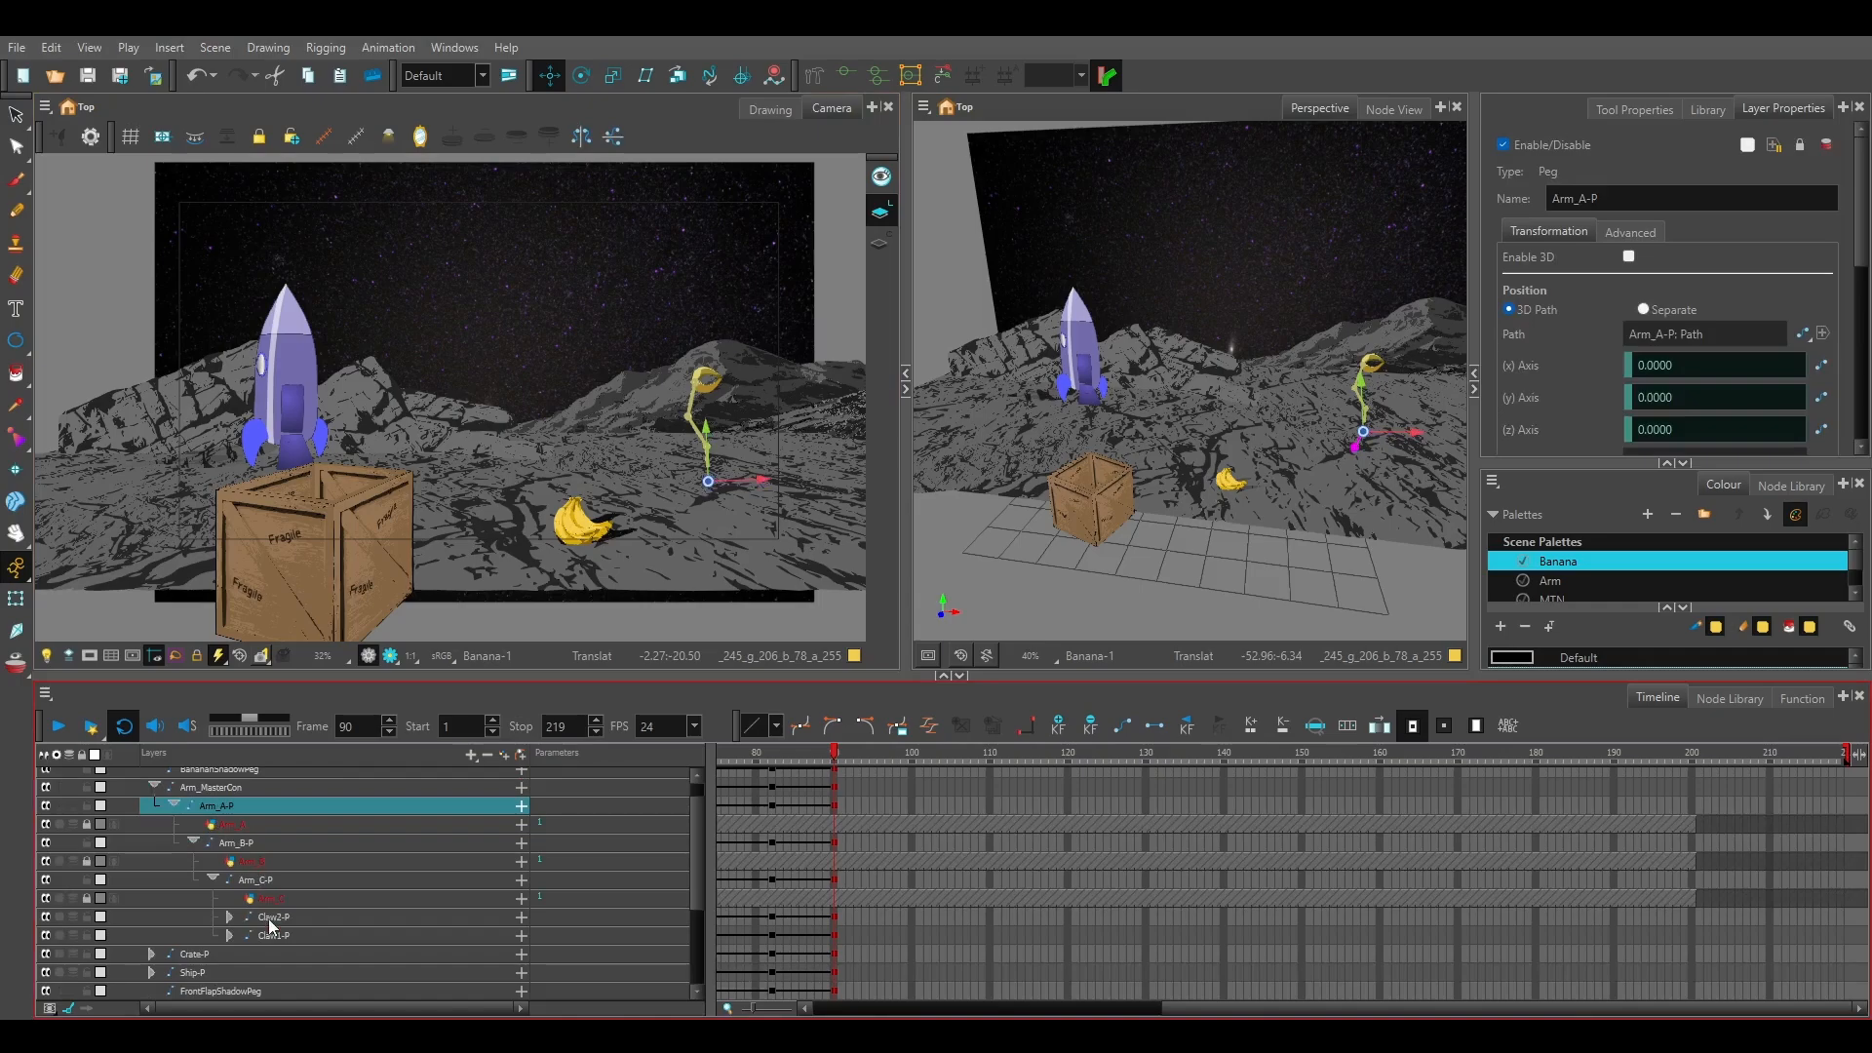
pyautogui.moveTo(268, 918)
pyautogui.mouseDown()
pyautogui.moveTo(271, 938)
pyautogui.moveTo(272, 923)
pyautogui.mouseUp()
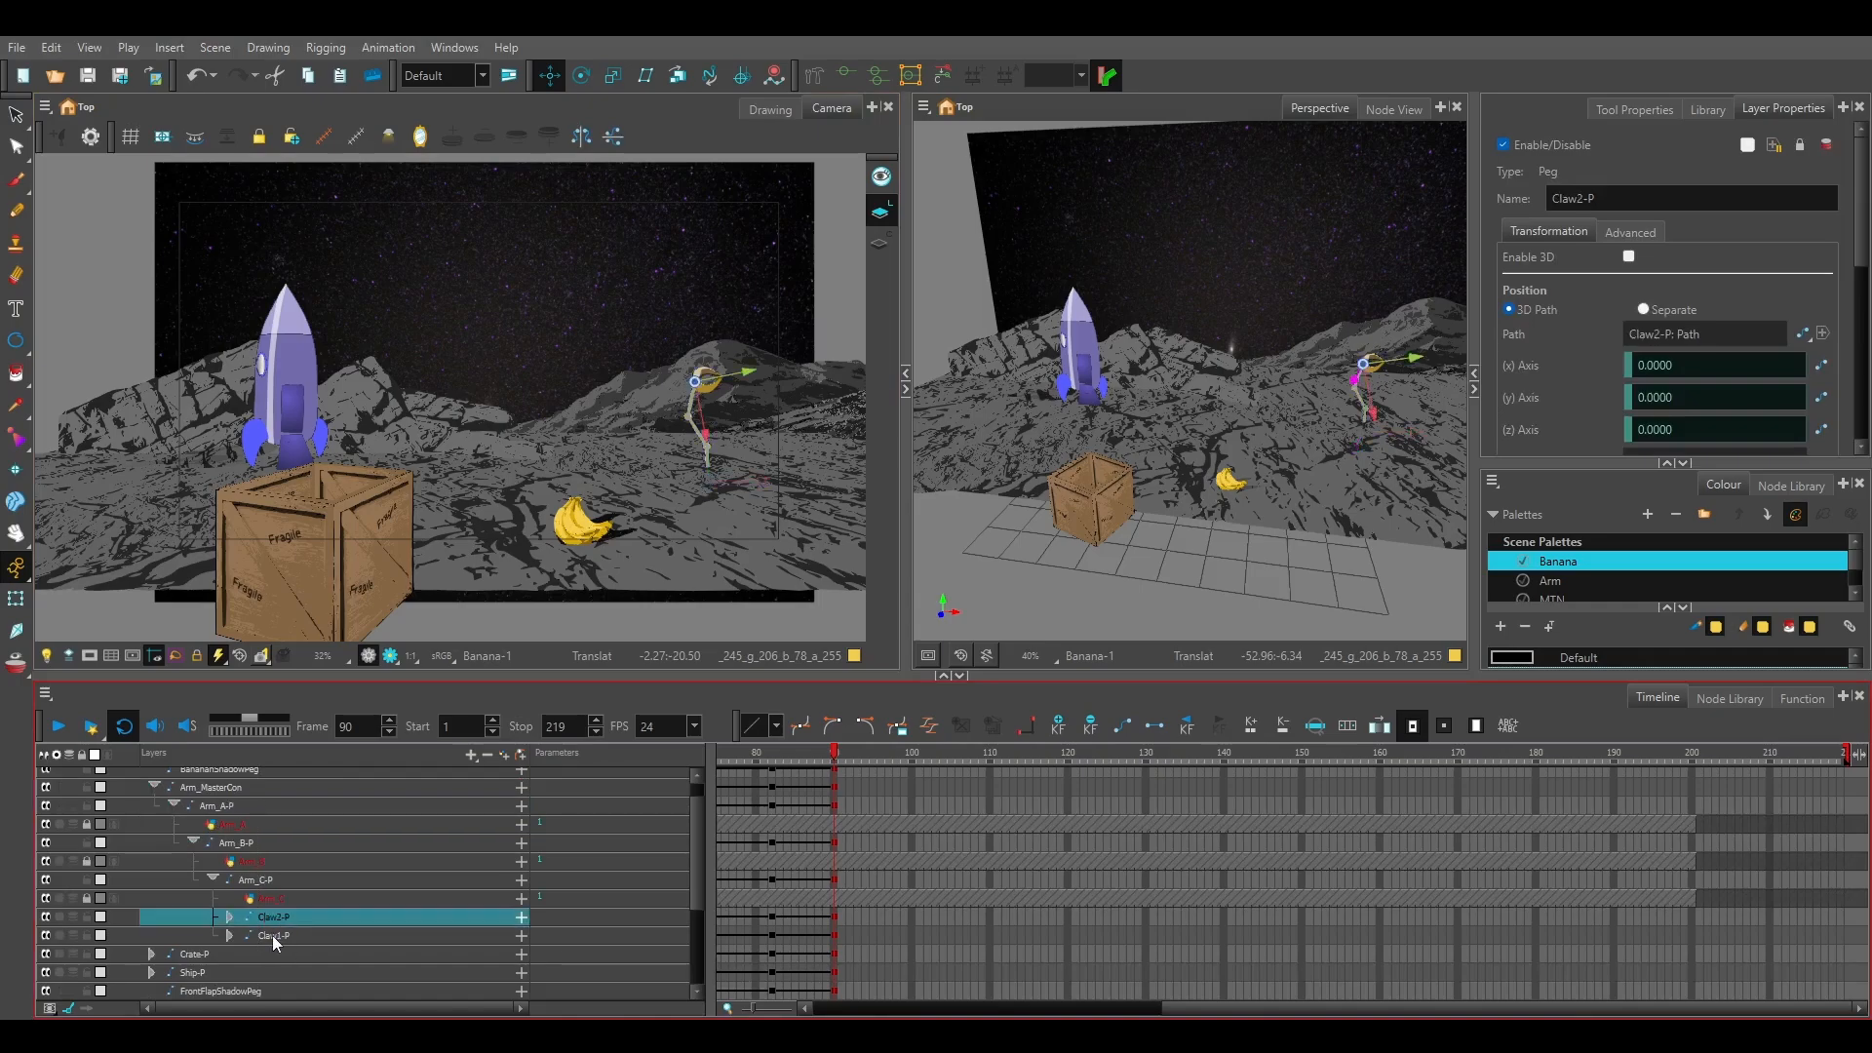
pyautogui.keyDown('ctrl'); pyautogui.click(272, 935); pyautogui.keyUp('ctrl')
pyautogui.click(582, 75)
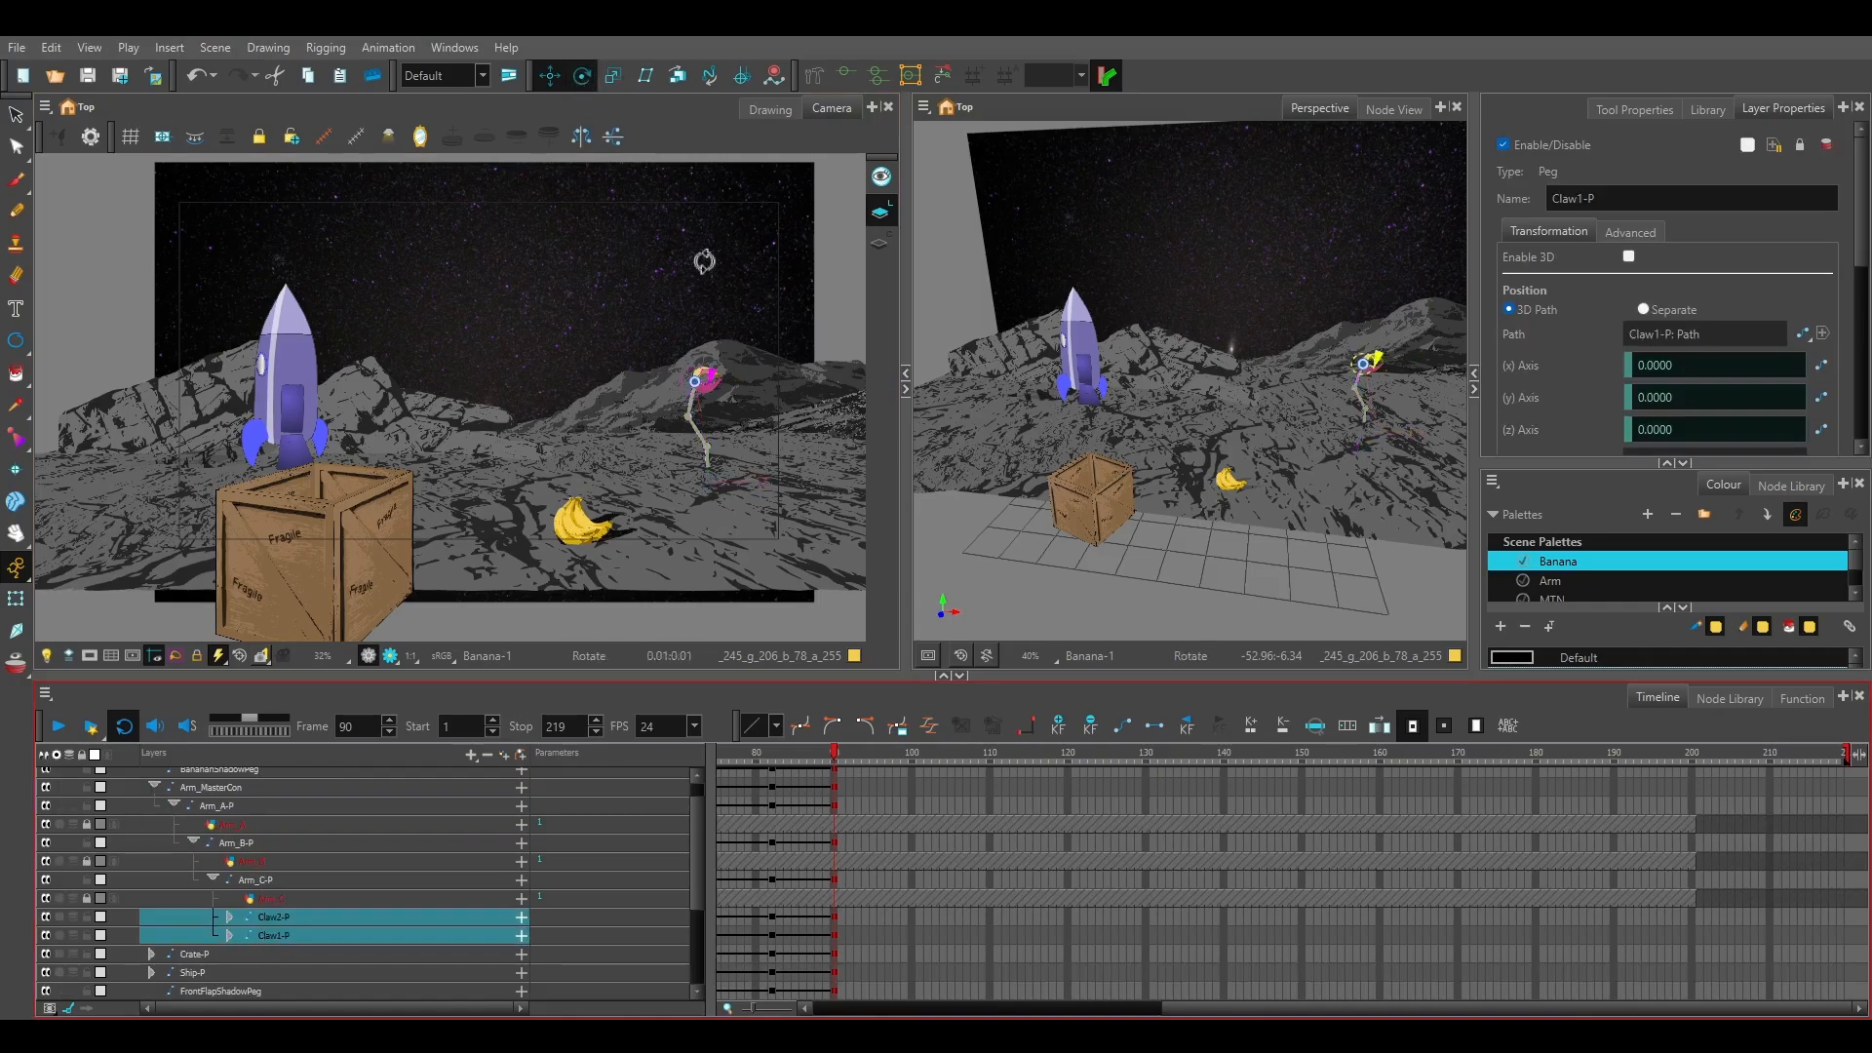
pyautogui.moveTo(679, 372); pyautogui.dragTo(732, 414)
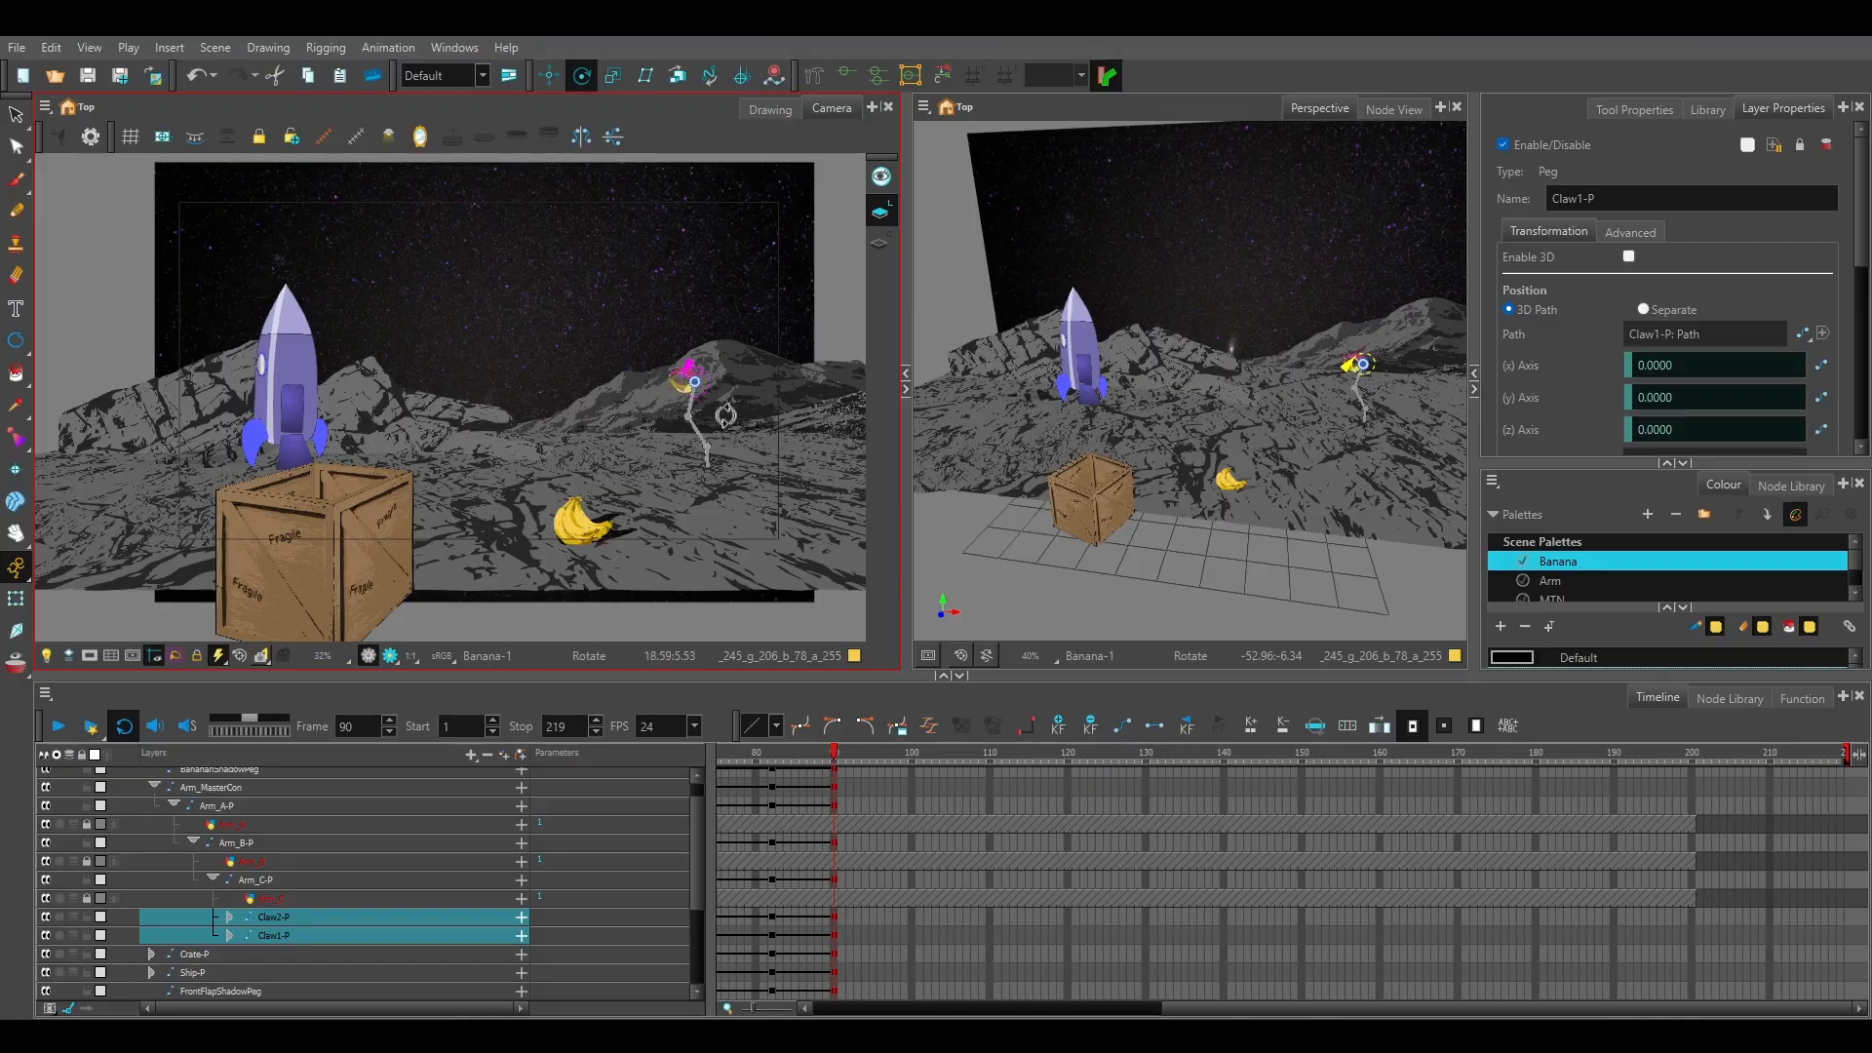
# Pose the arm by rotating Arm_B-P clockwise, bending Arm_C-P back to the left and levelling both claws.
pyautogui.scroll(5, 726, 412)
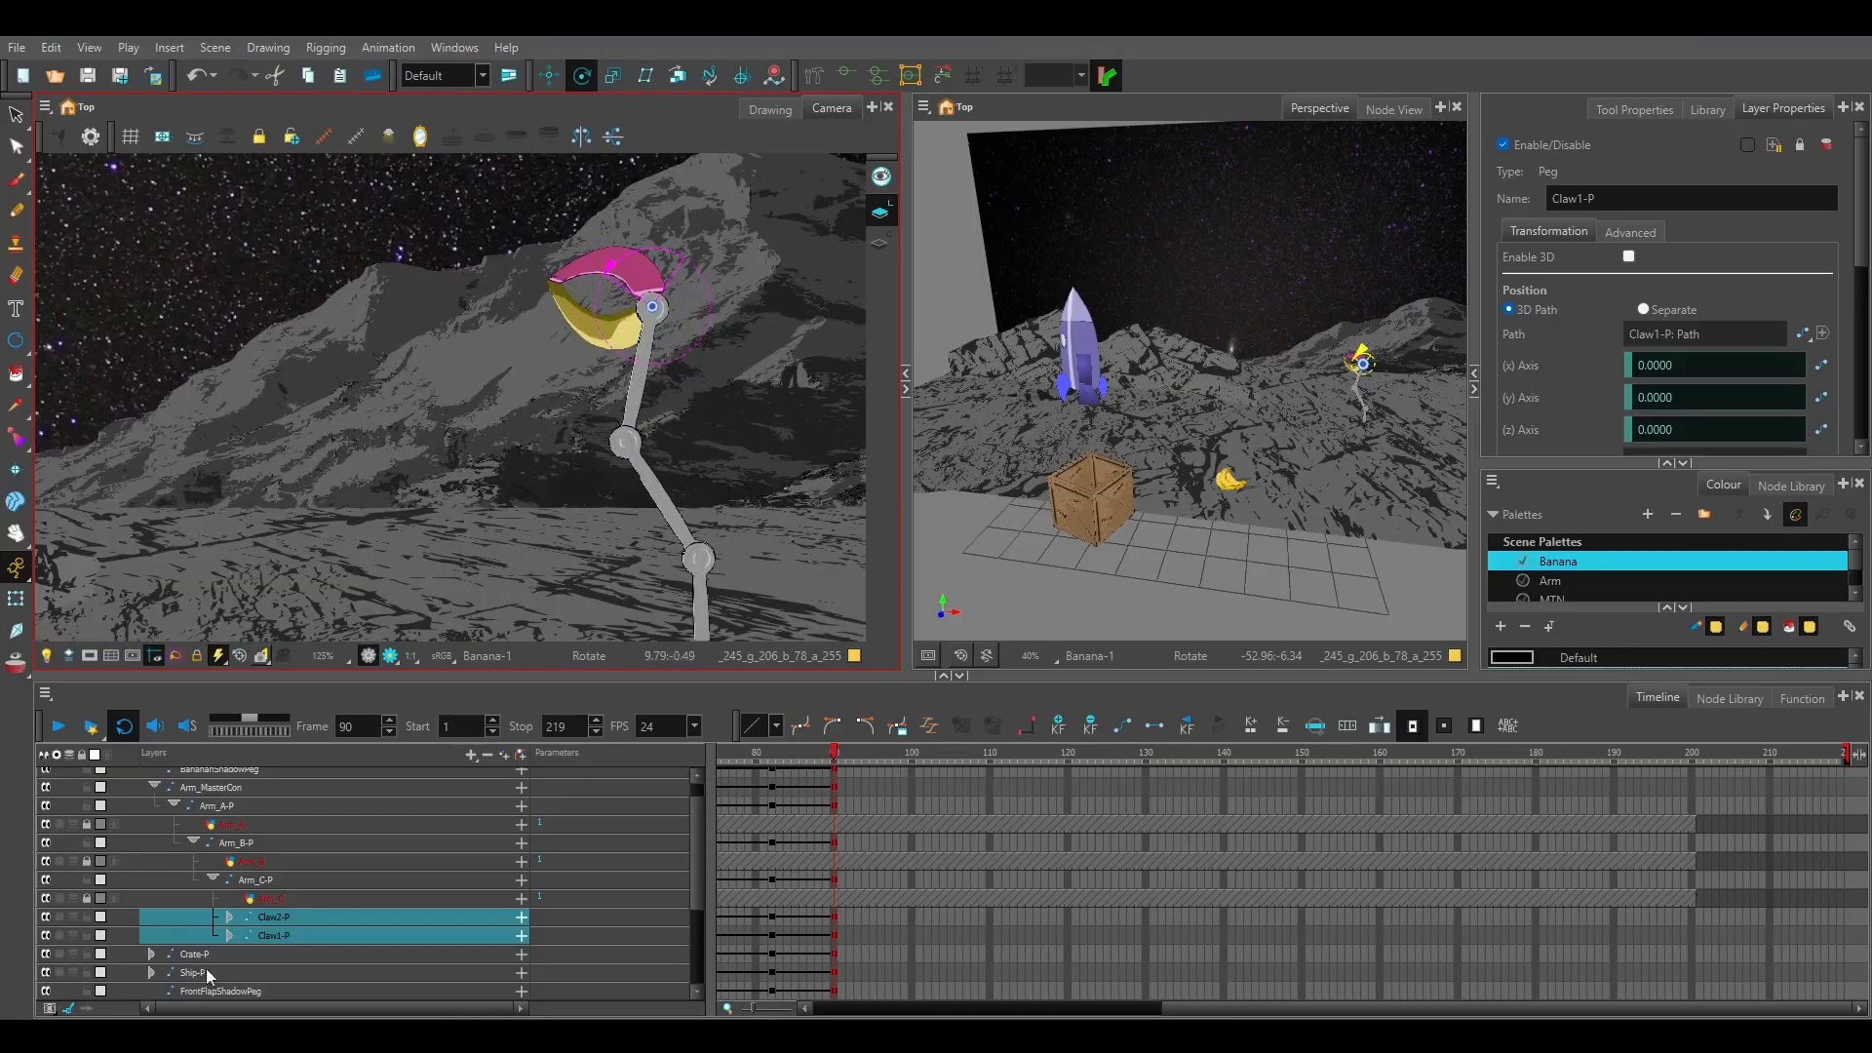
pyautogui.click(226, 845)
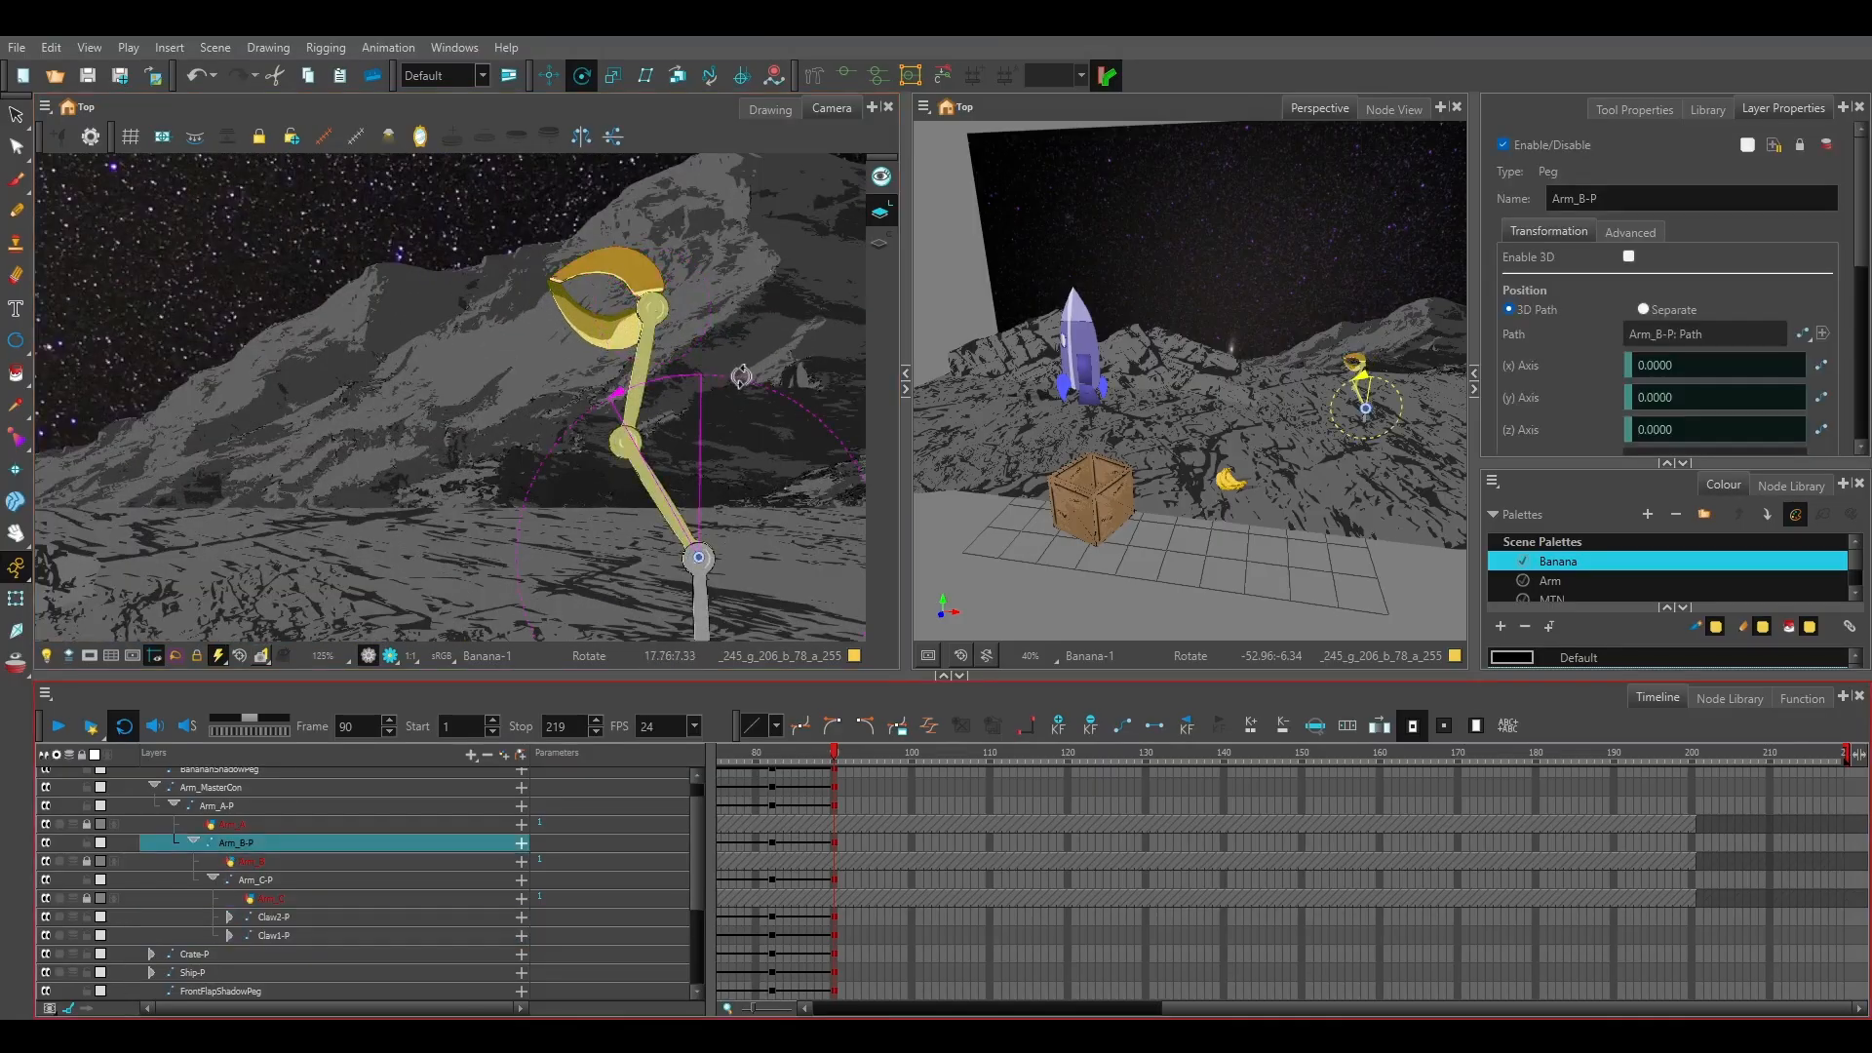
pyautogui.moveTo(741, 375); pyautogui.dragTo(857, 470)
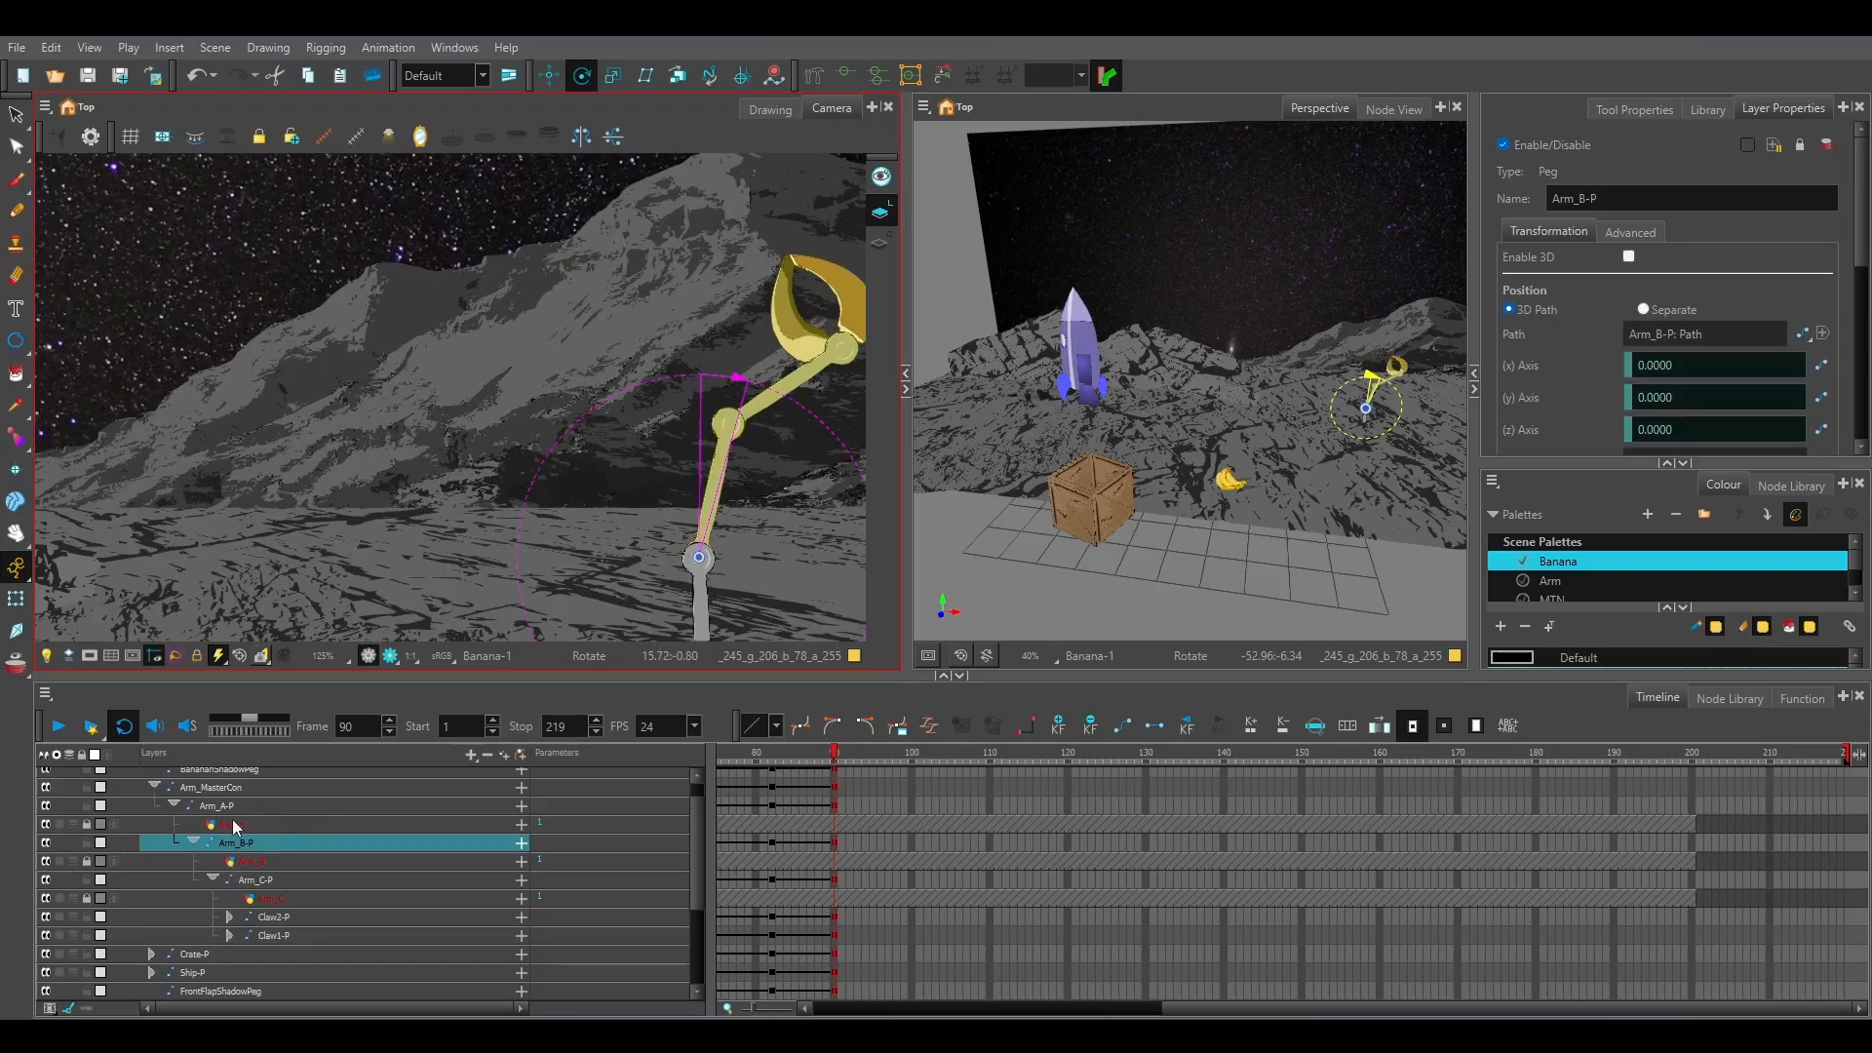
pyautogui.click(244, 880)
pyautogui.moveTo(632, 283); pyautogui.dragTo(574, 526)
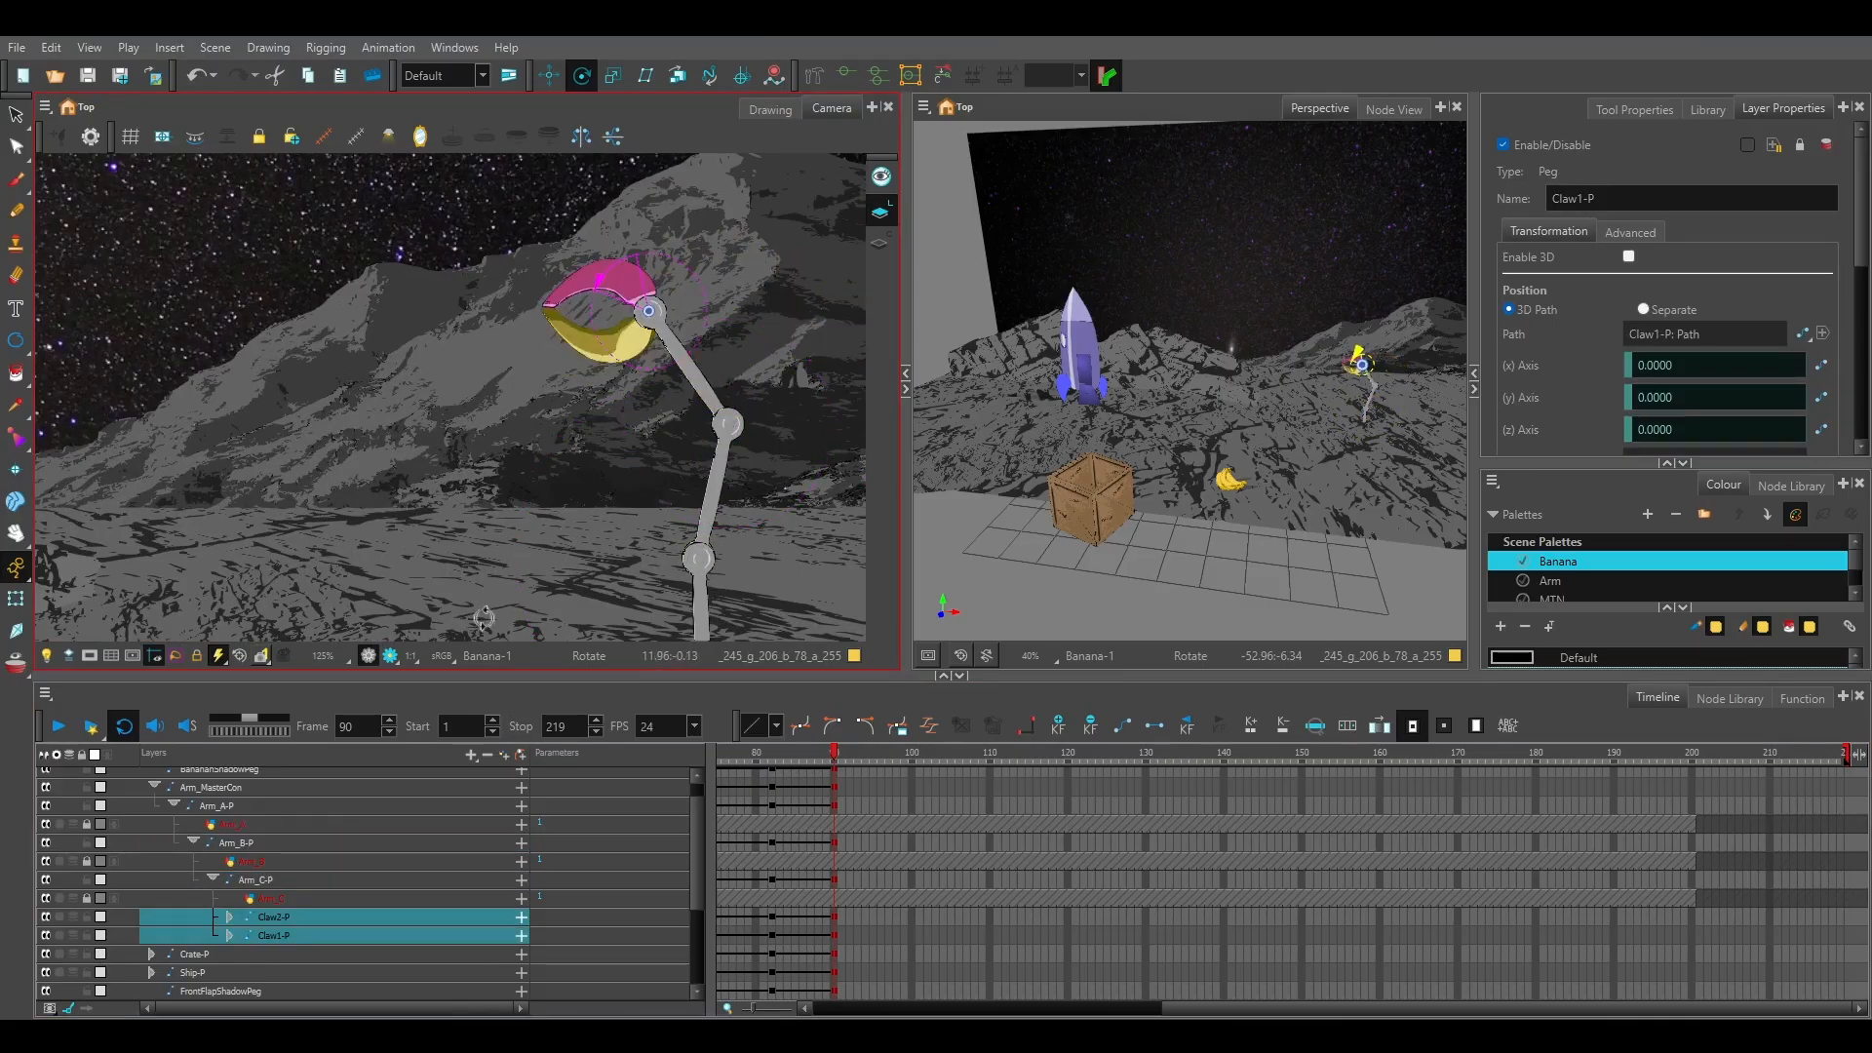
# Move the Crate-P peg at frame 90 next to the arm, to about 40.3 E and 5.6 B.
pyautogui.scroll(-2, 232, 824)
pyautogui.click(195, 906)
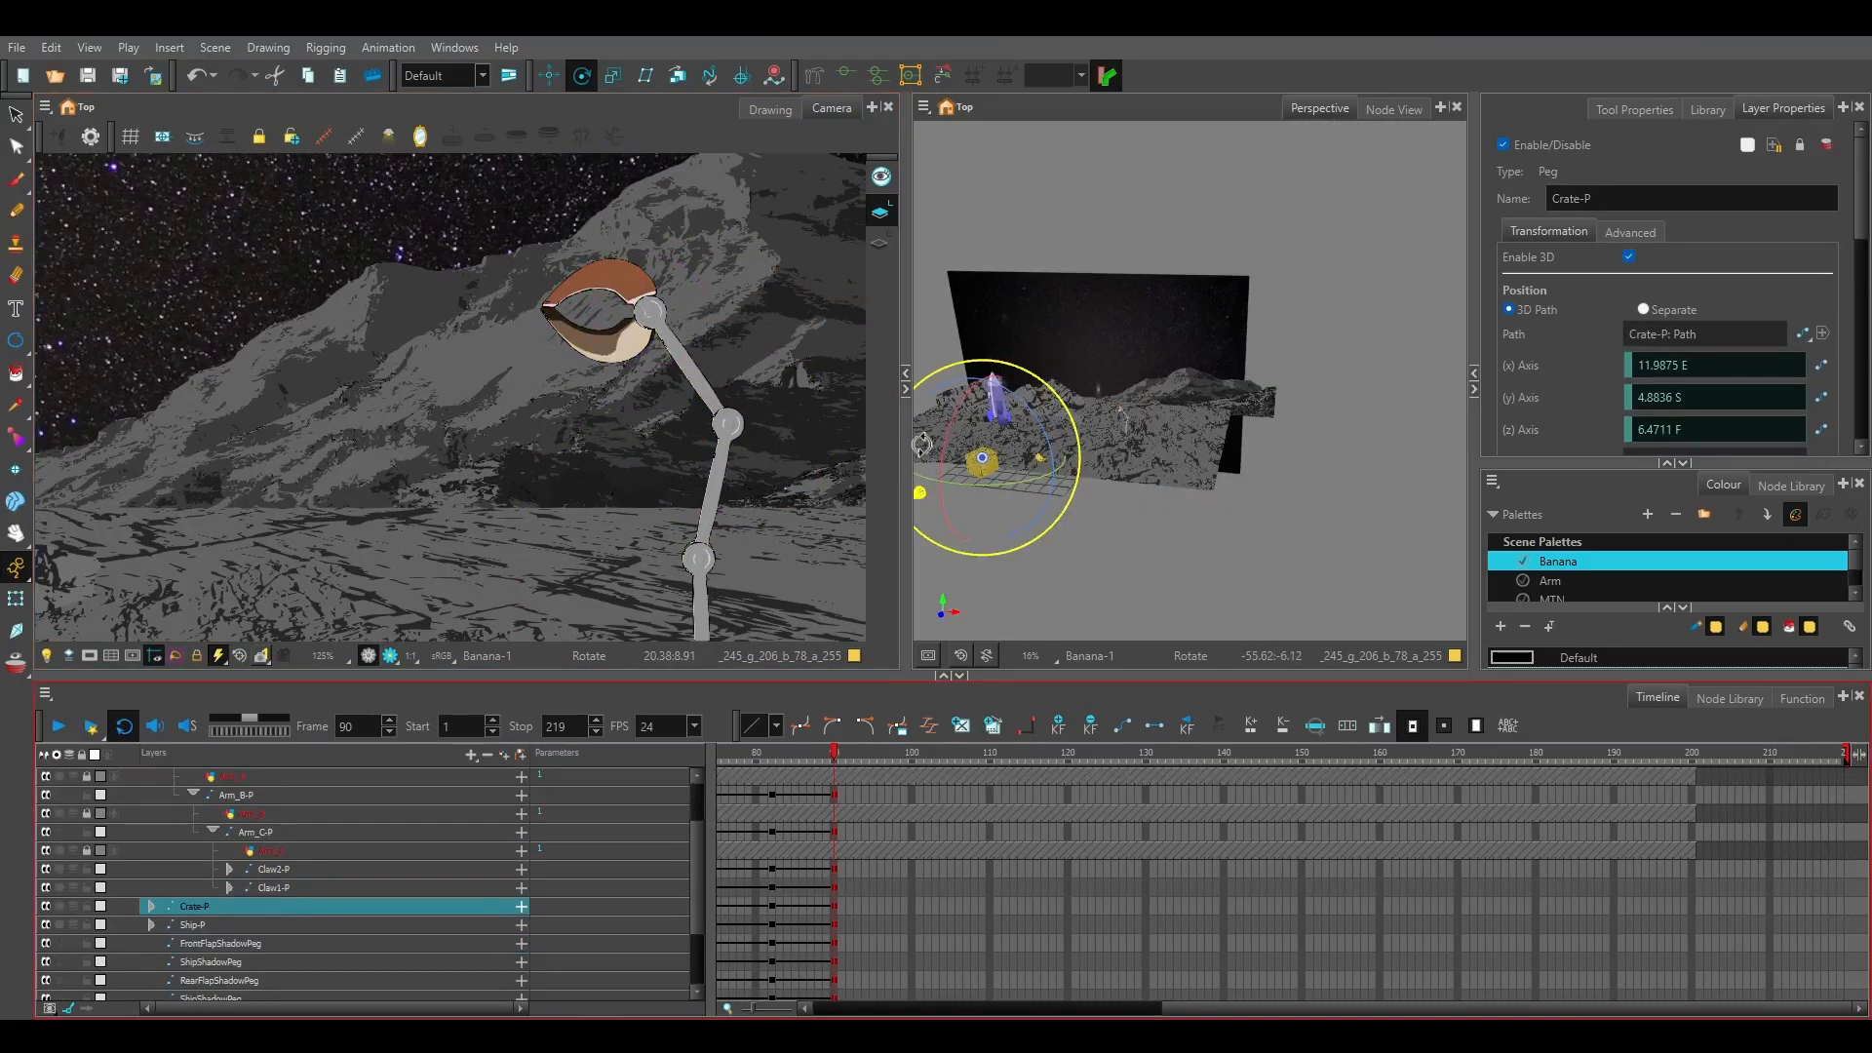
pyautogui.click(549, 76)
pyautogui.moveTo(986, 488); pyautogui.dragTo(1219, 403)
pyautogui.scroll(5, 1153, 464)
pyautogui.scroll(-5, 560, 425)
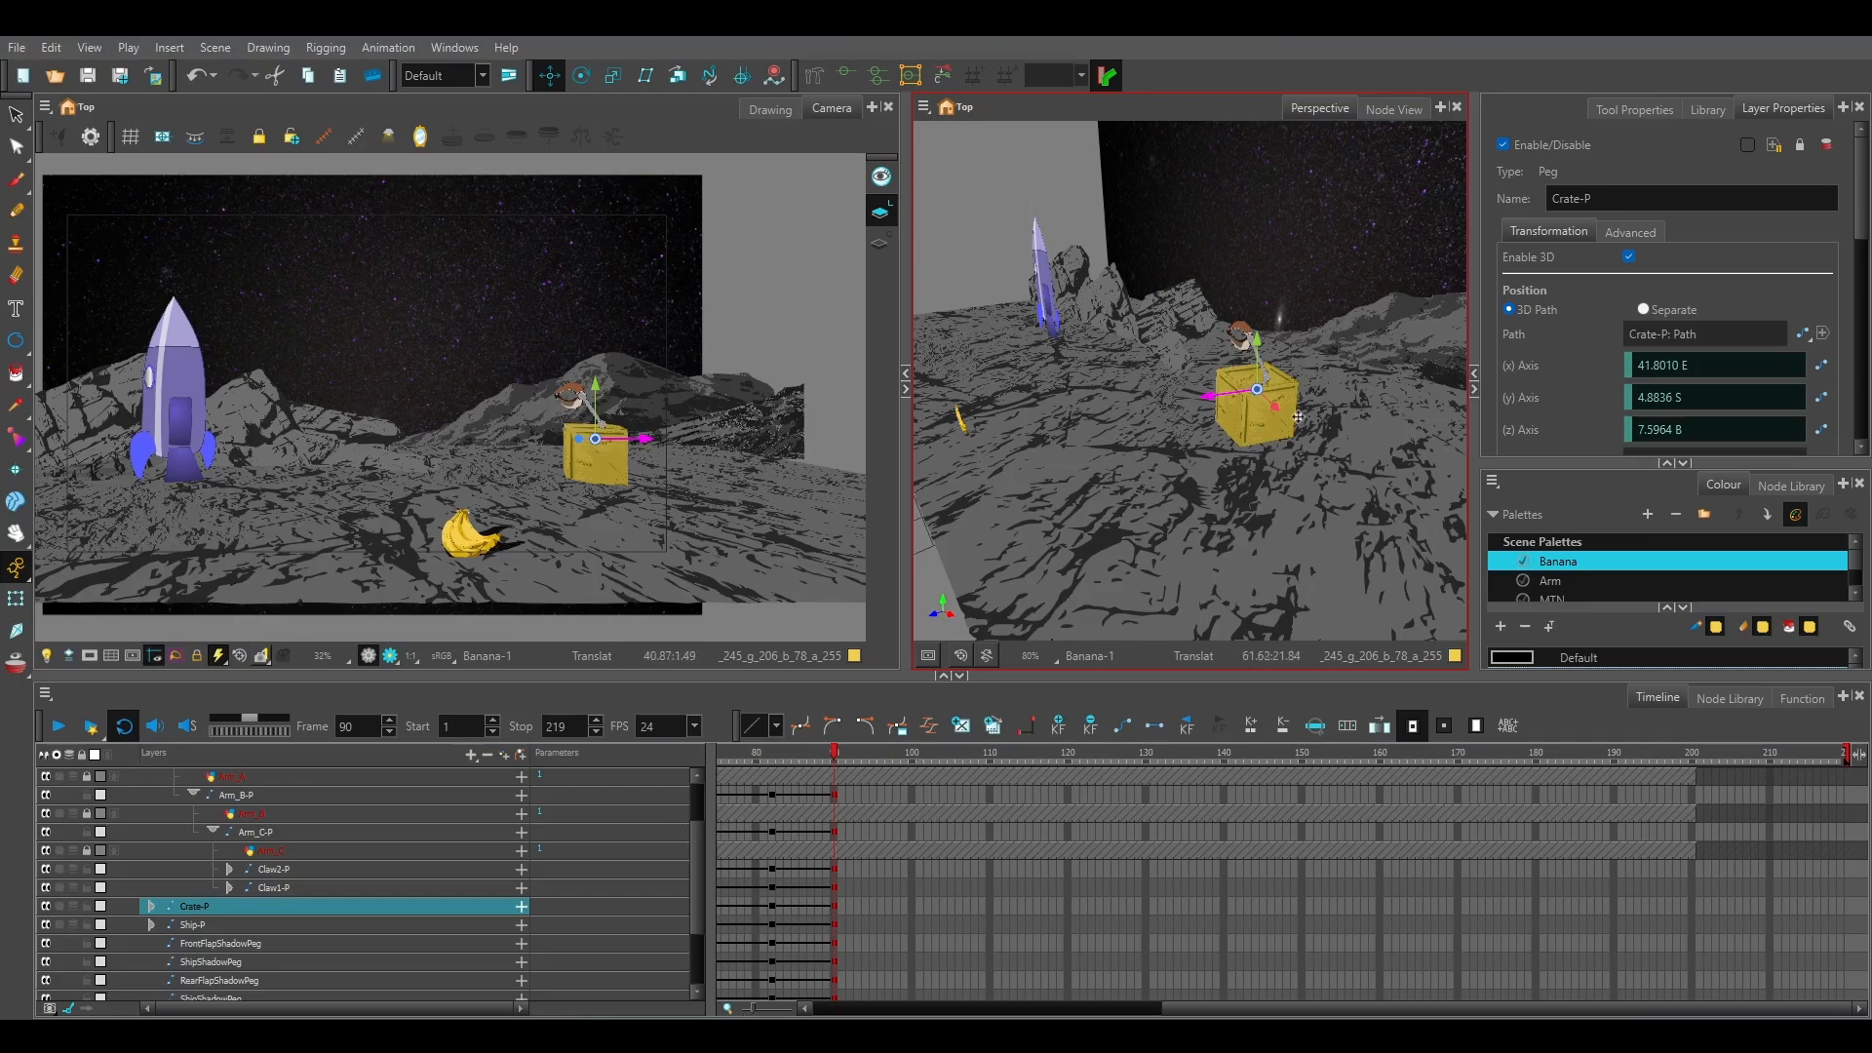
pyautogui.moveTo(1214, 395); pyautogui.dragTo(1158, 416)
pyautogui.hotkey('ctrl', 'z')
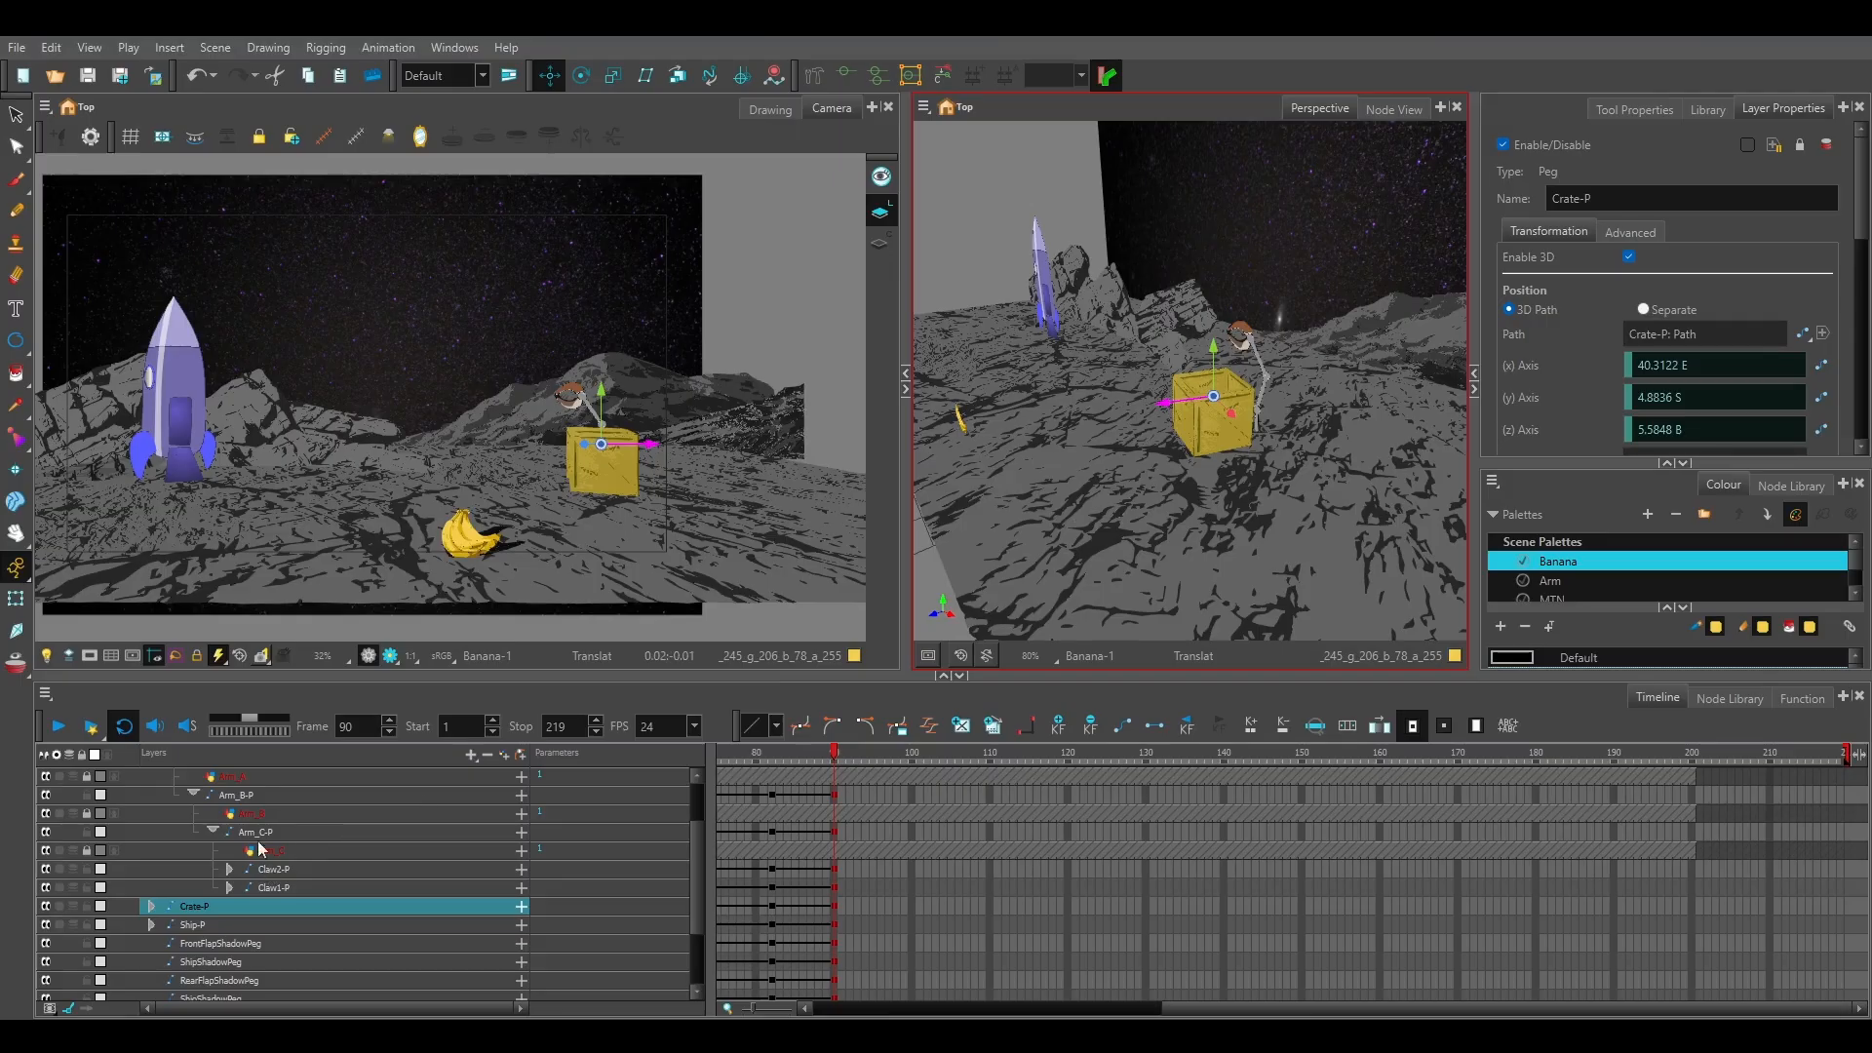
# Move the Arm_MasterCon peg into the crate at about 22.5 E and 5.9 B, and scale the arm down.
pyautogui.scroll(1, 229, 811)
pyautogui.click(214, 795)
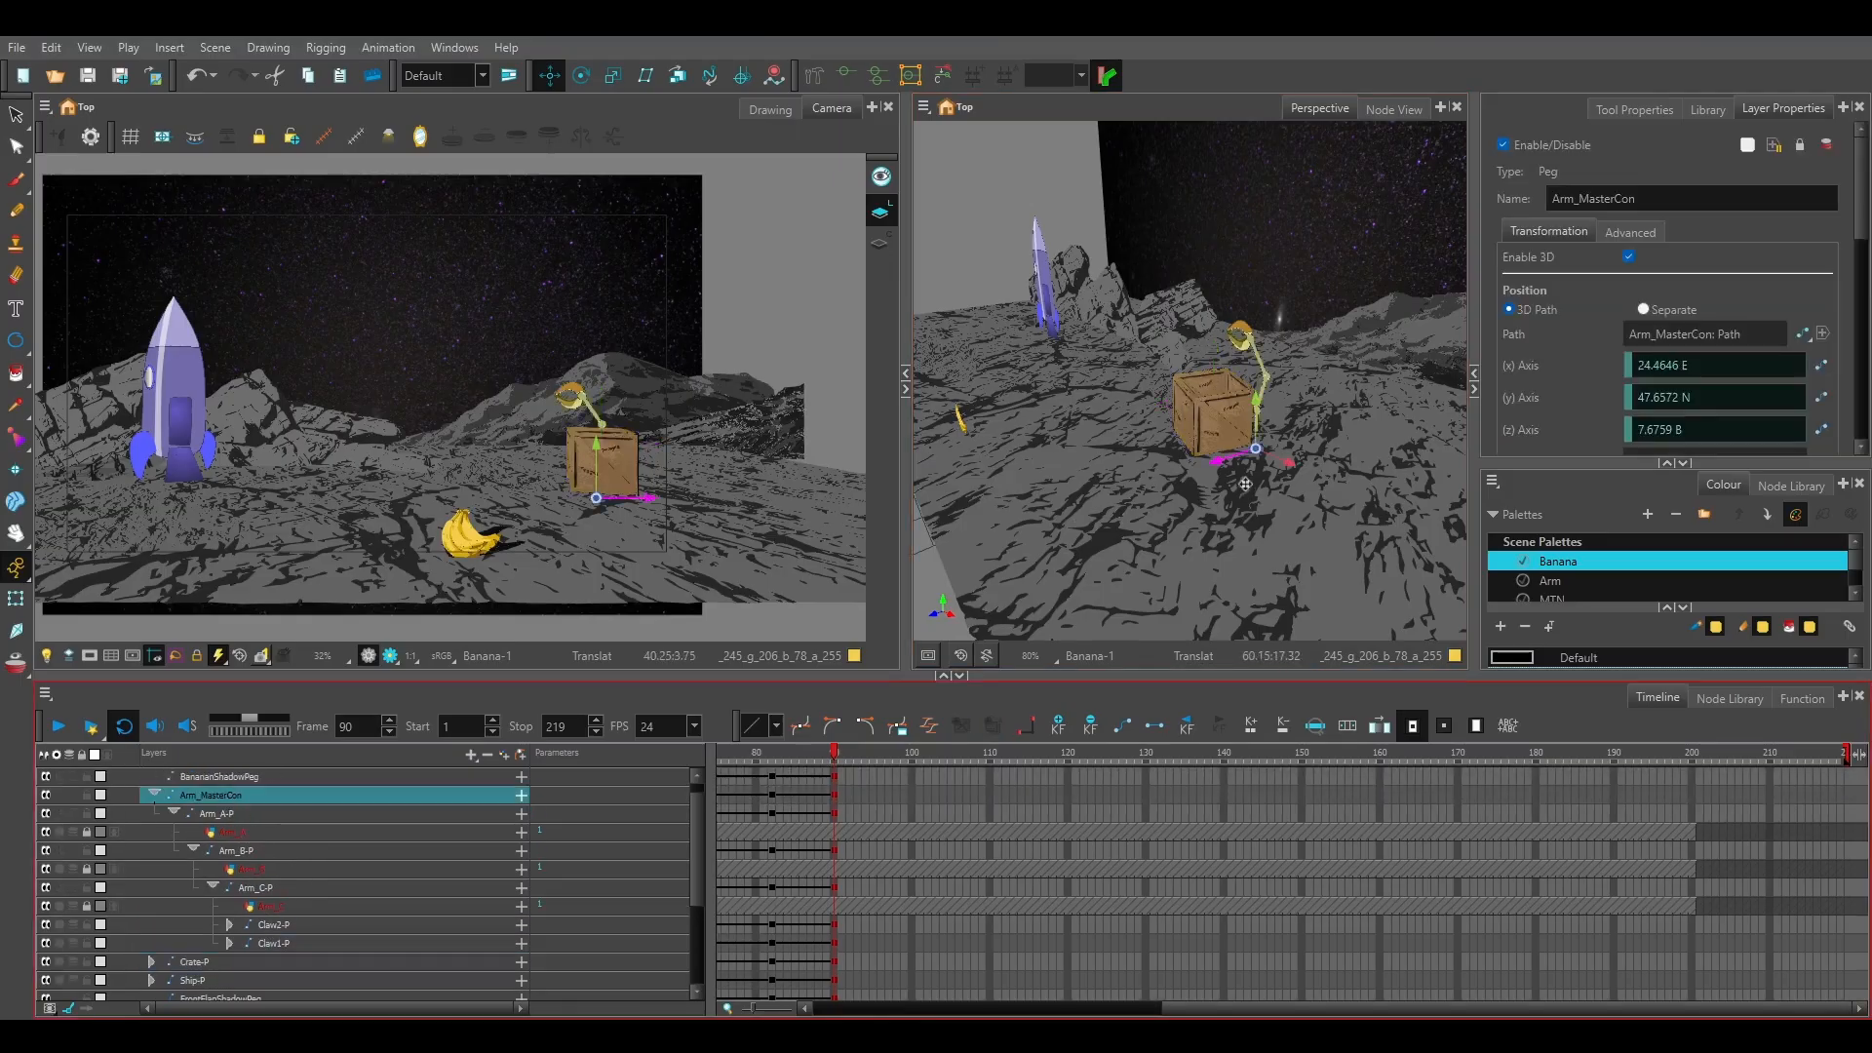
pyautogui.moveTo(1217, 460); pyautogui.dragTo(1246, 477)
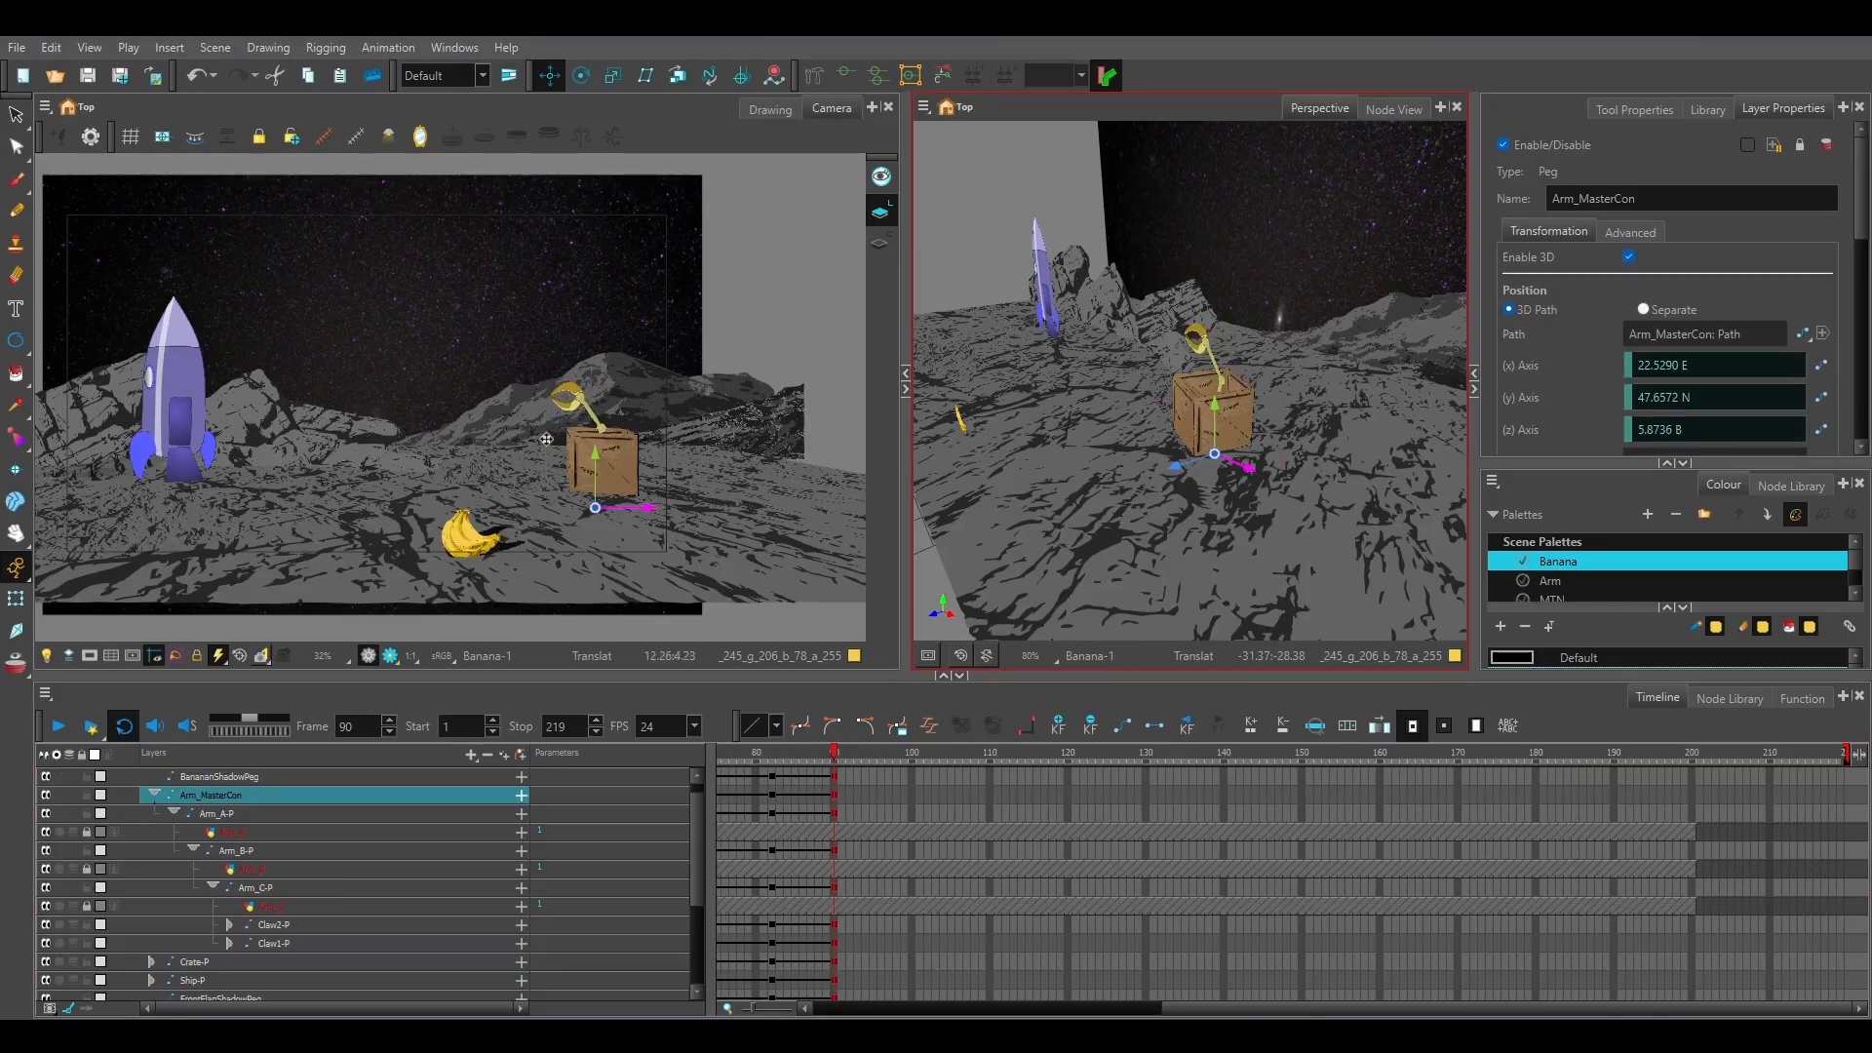
pyautogui.click(231, 804)
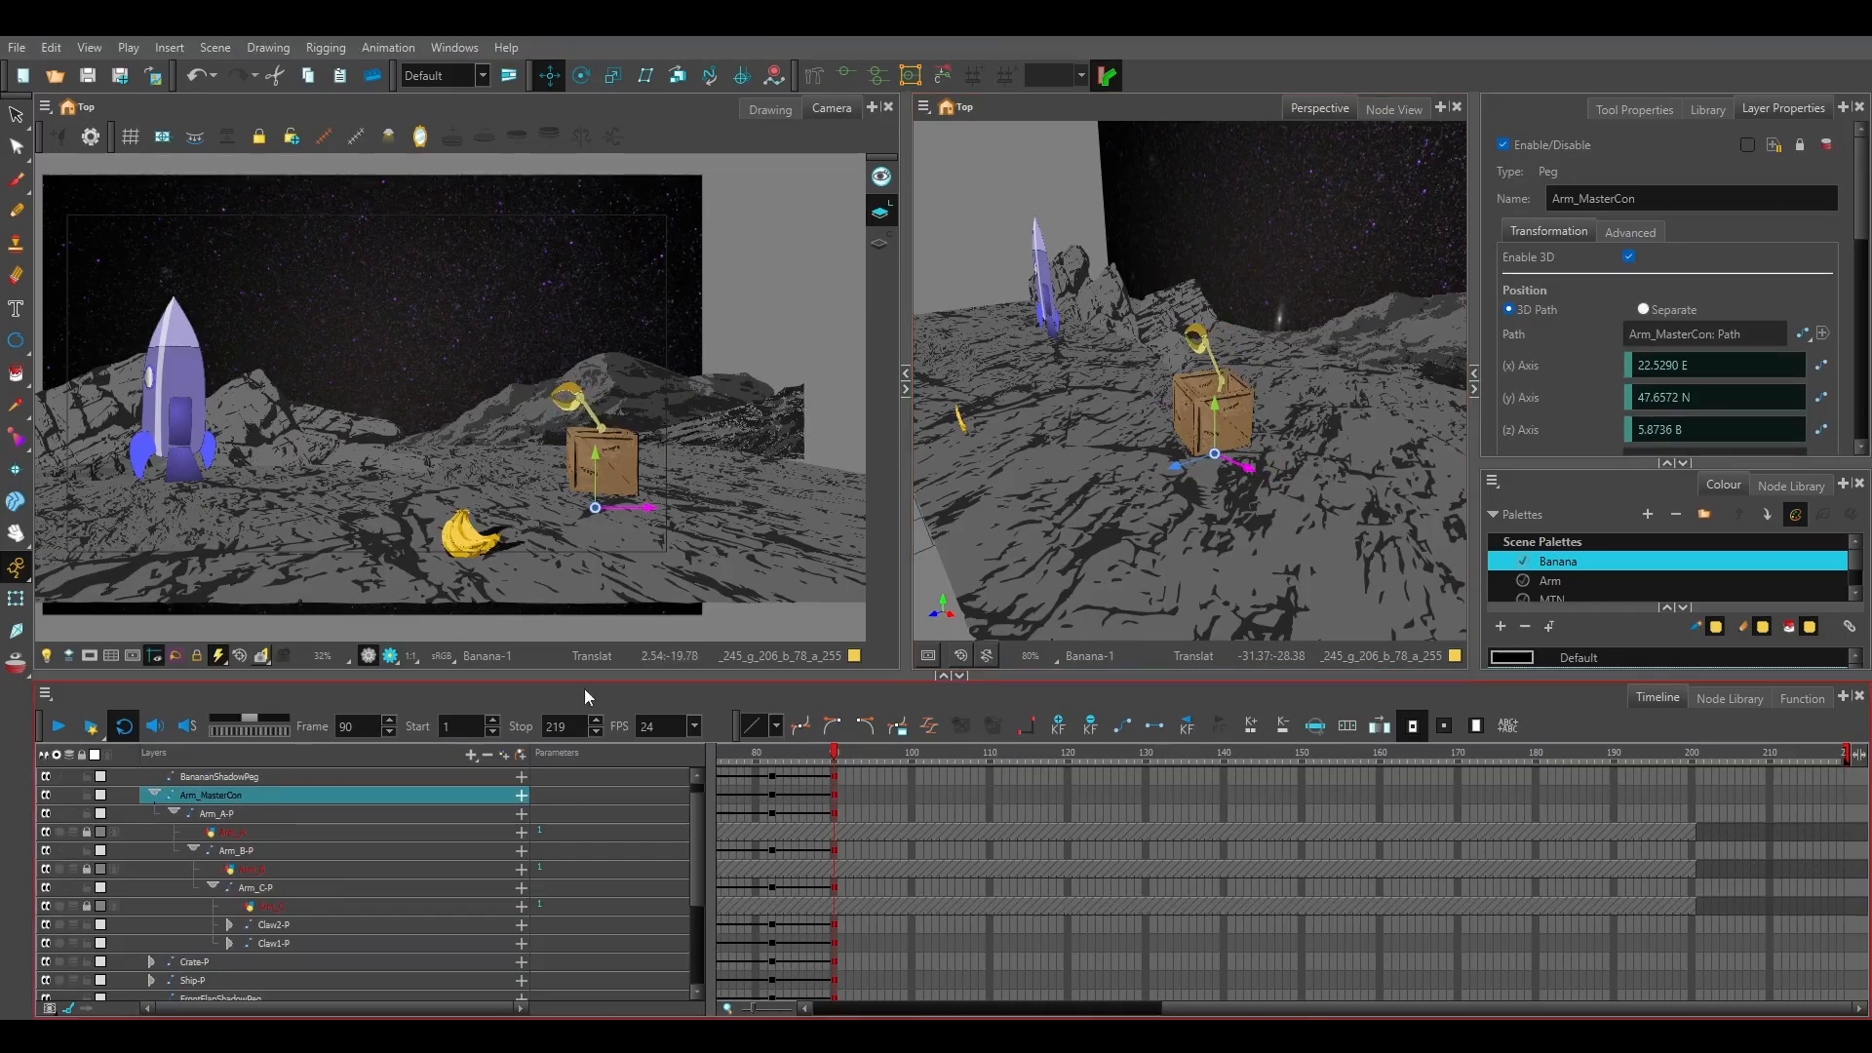
pyautogui.click(614, 75)
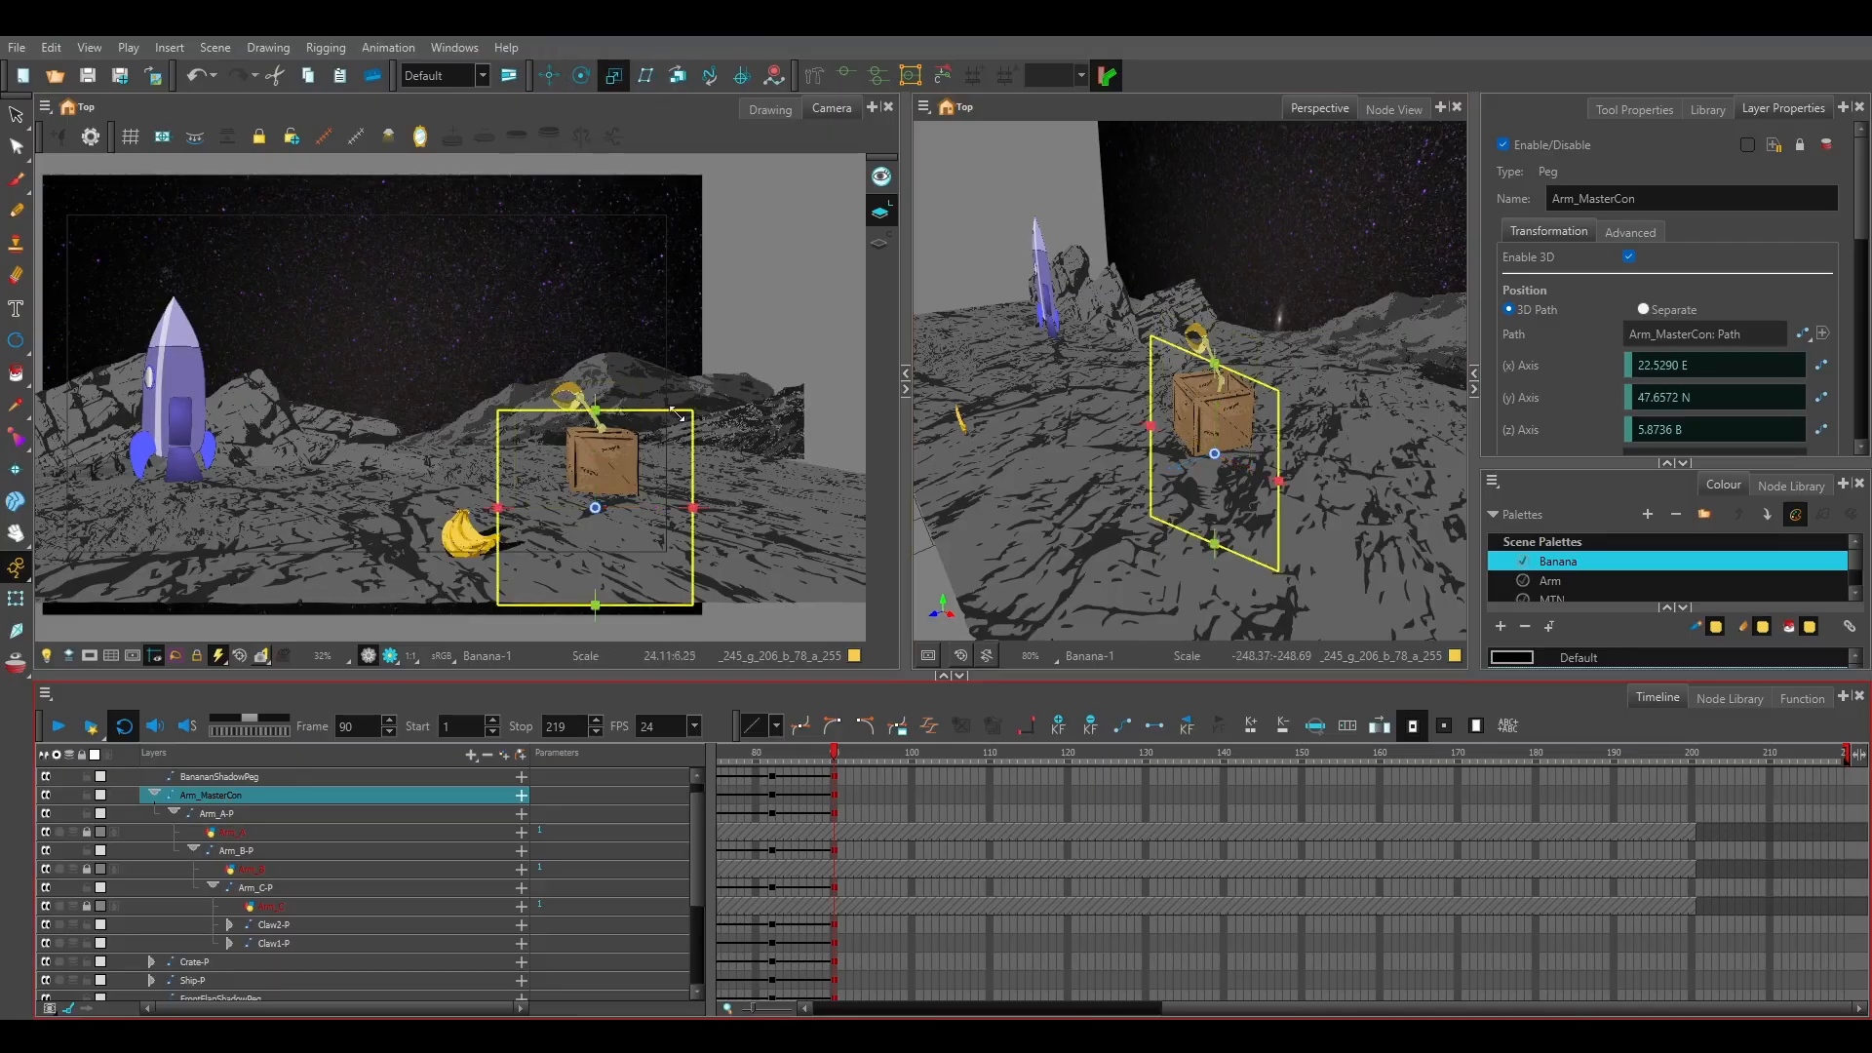
pyautogui.moveTo(686, 406); pyautogui.dragTo(656, 430)
# Scale the Crate-P peg down slightly and move it to about 39.9 E, 5.9 S and 5.7 B.
pyautogui.scroll(-2, 259, 859)
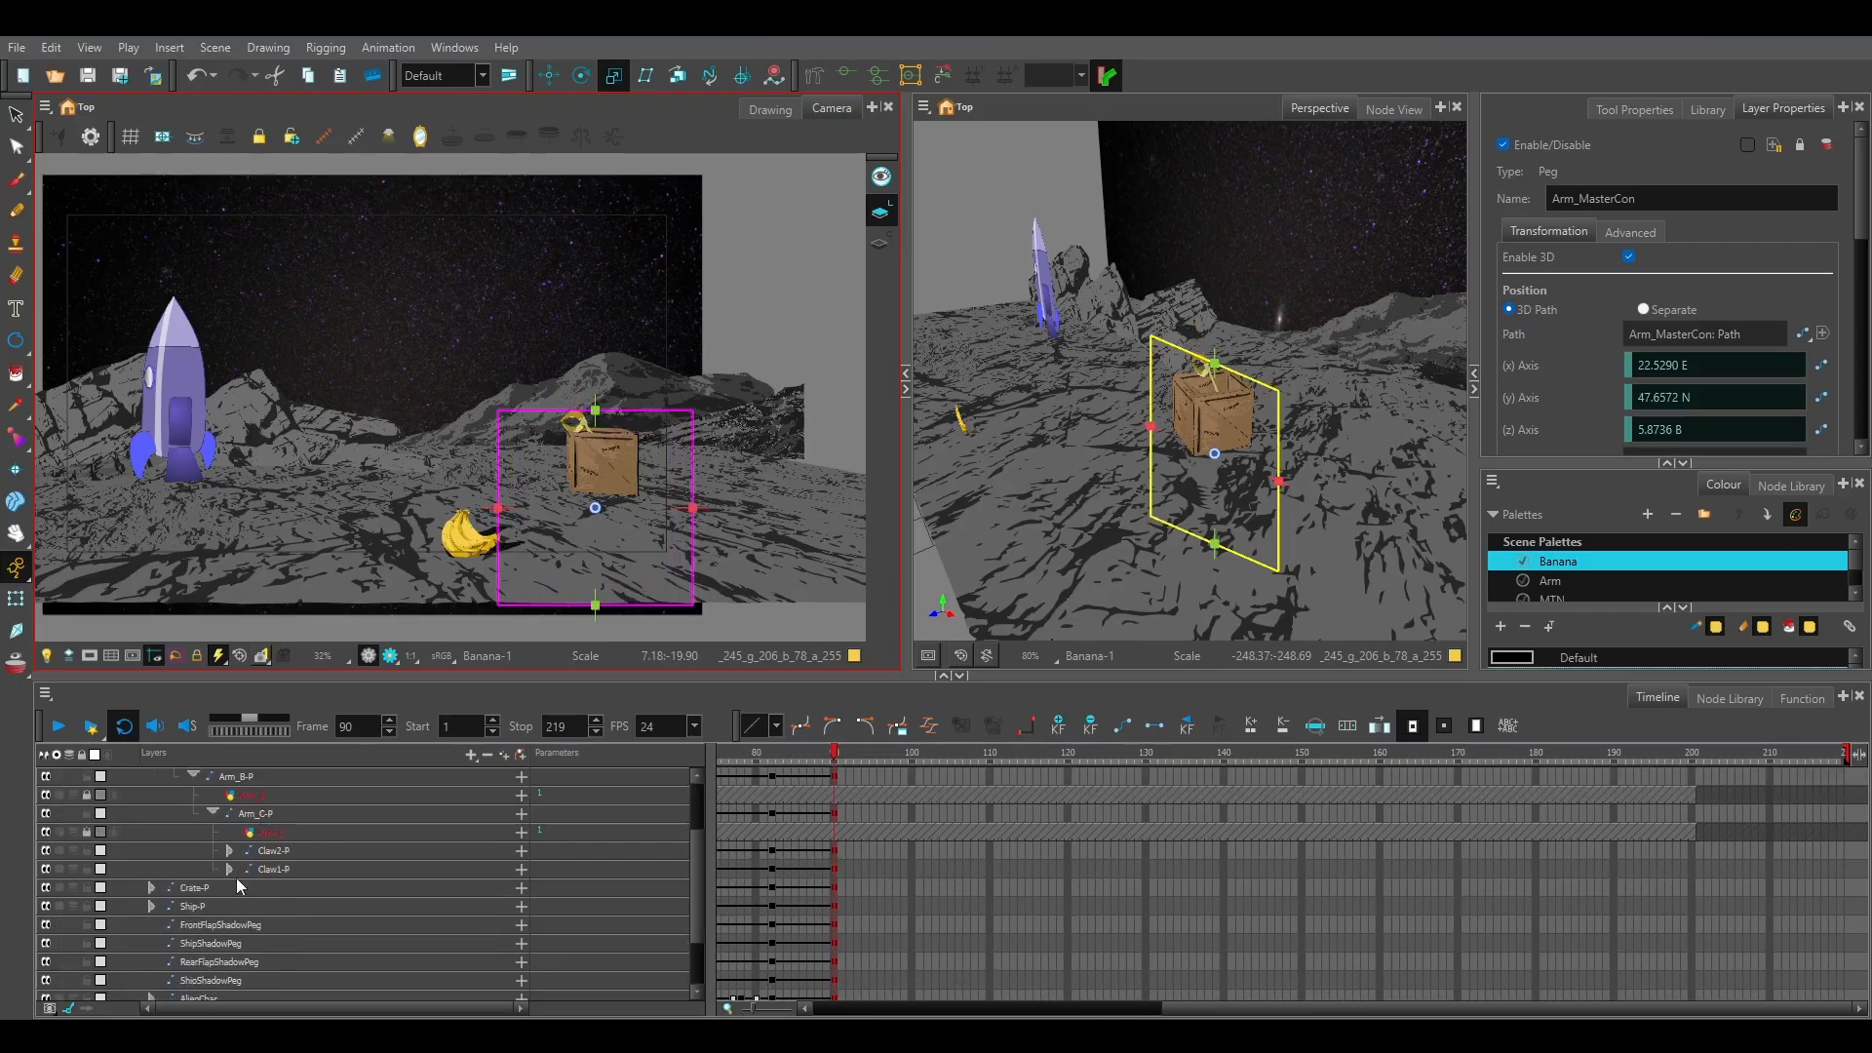
pyautogui.click(239, 887)
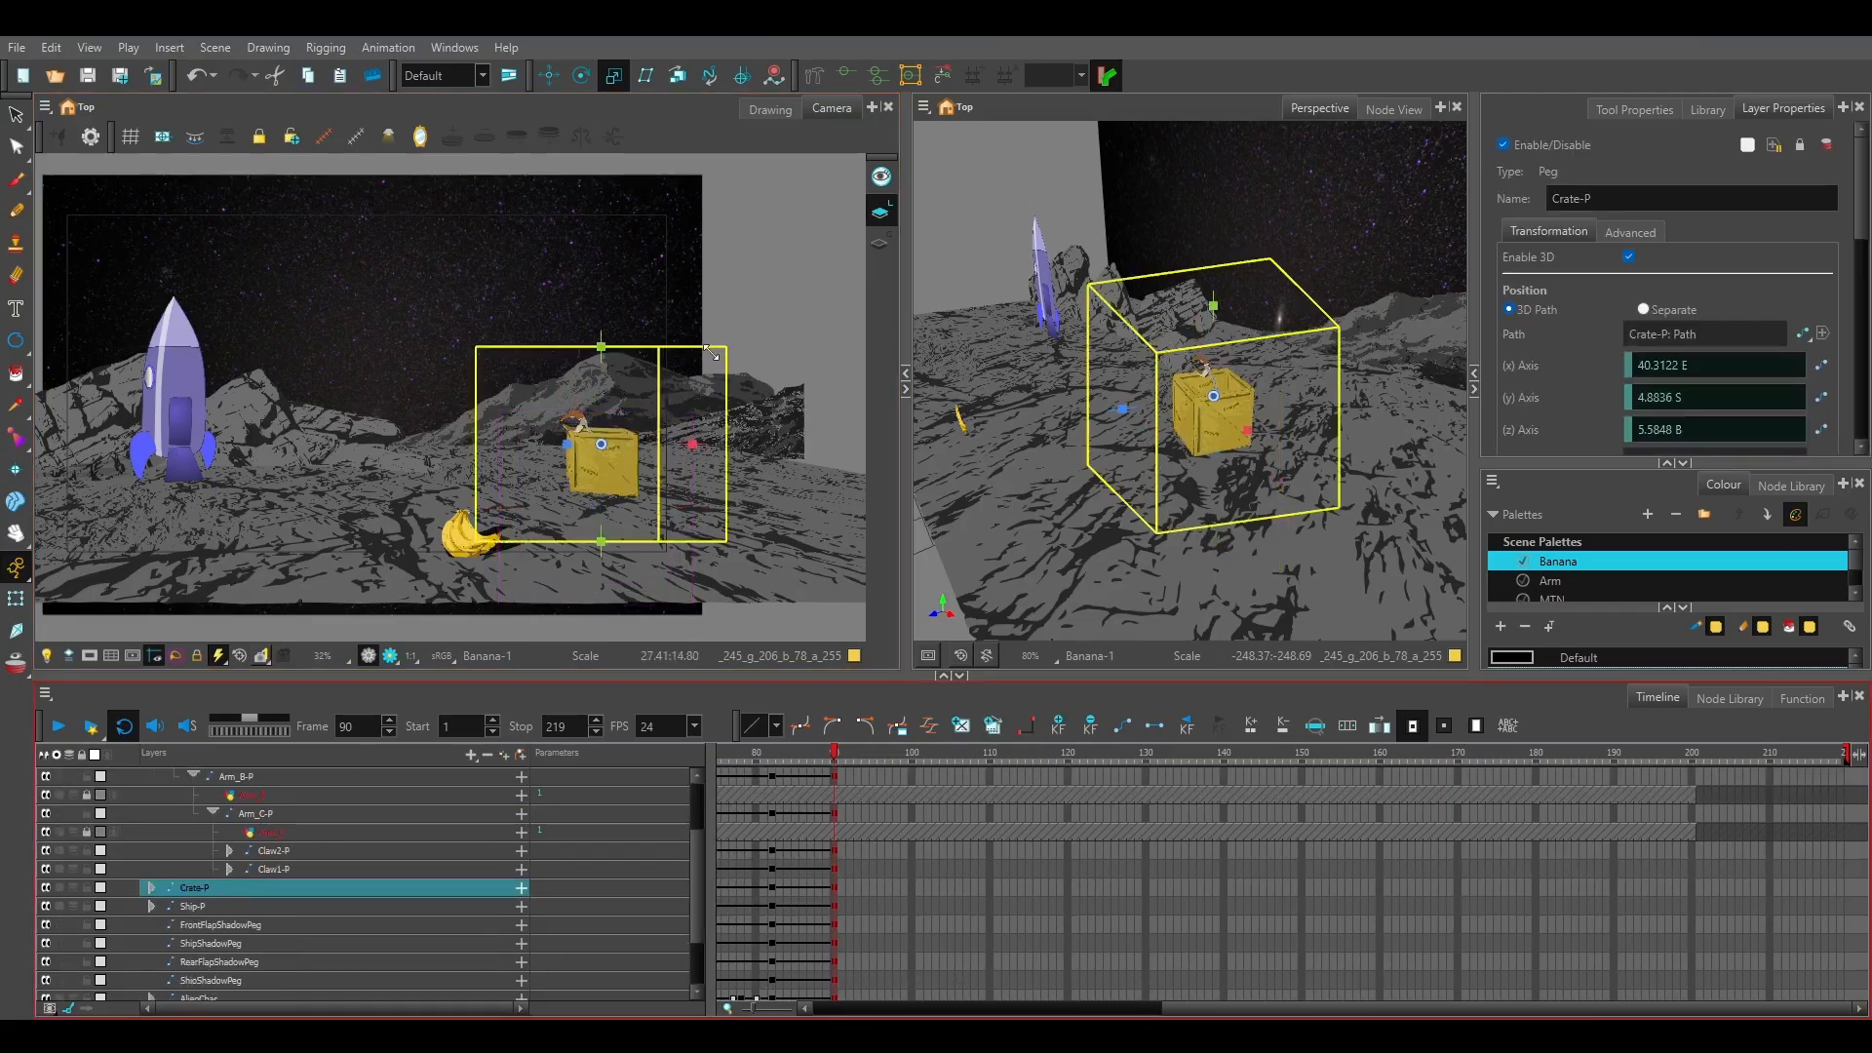
pyautogui.moveTo(713, 353); pyautogui.dragTo(670, 312)
pyautogui.click(549, 75)
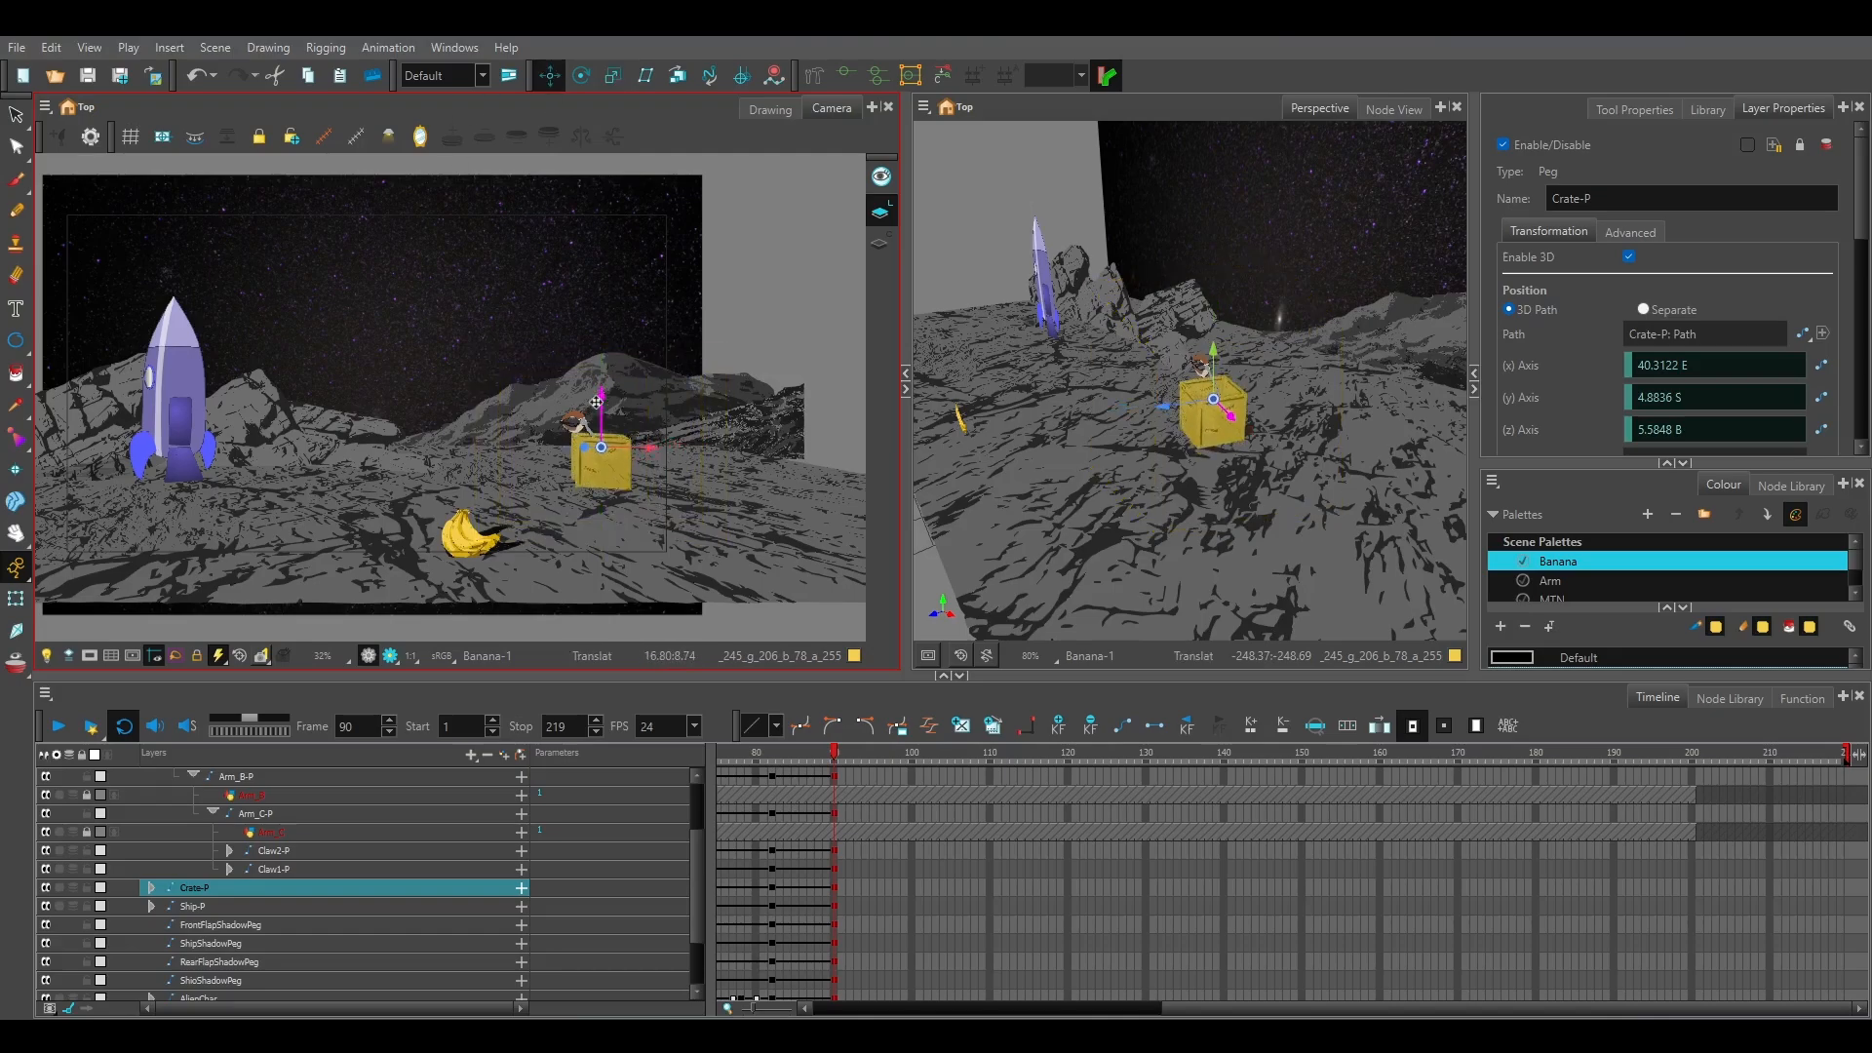
pyautogui.moveTo(592, 406); pyautogui.dragTo(645, 452)
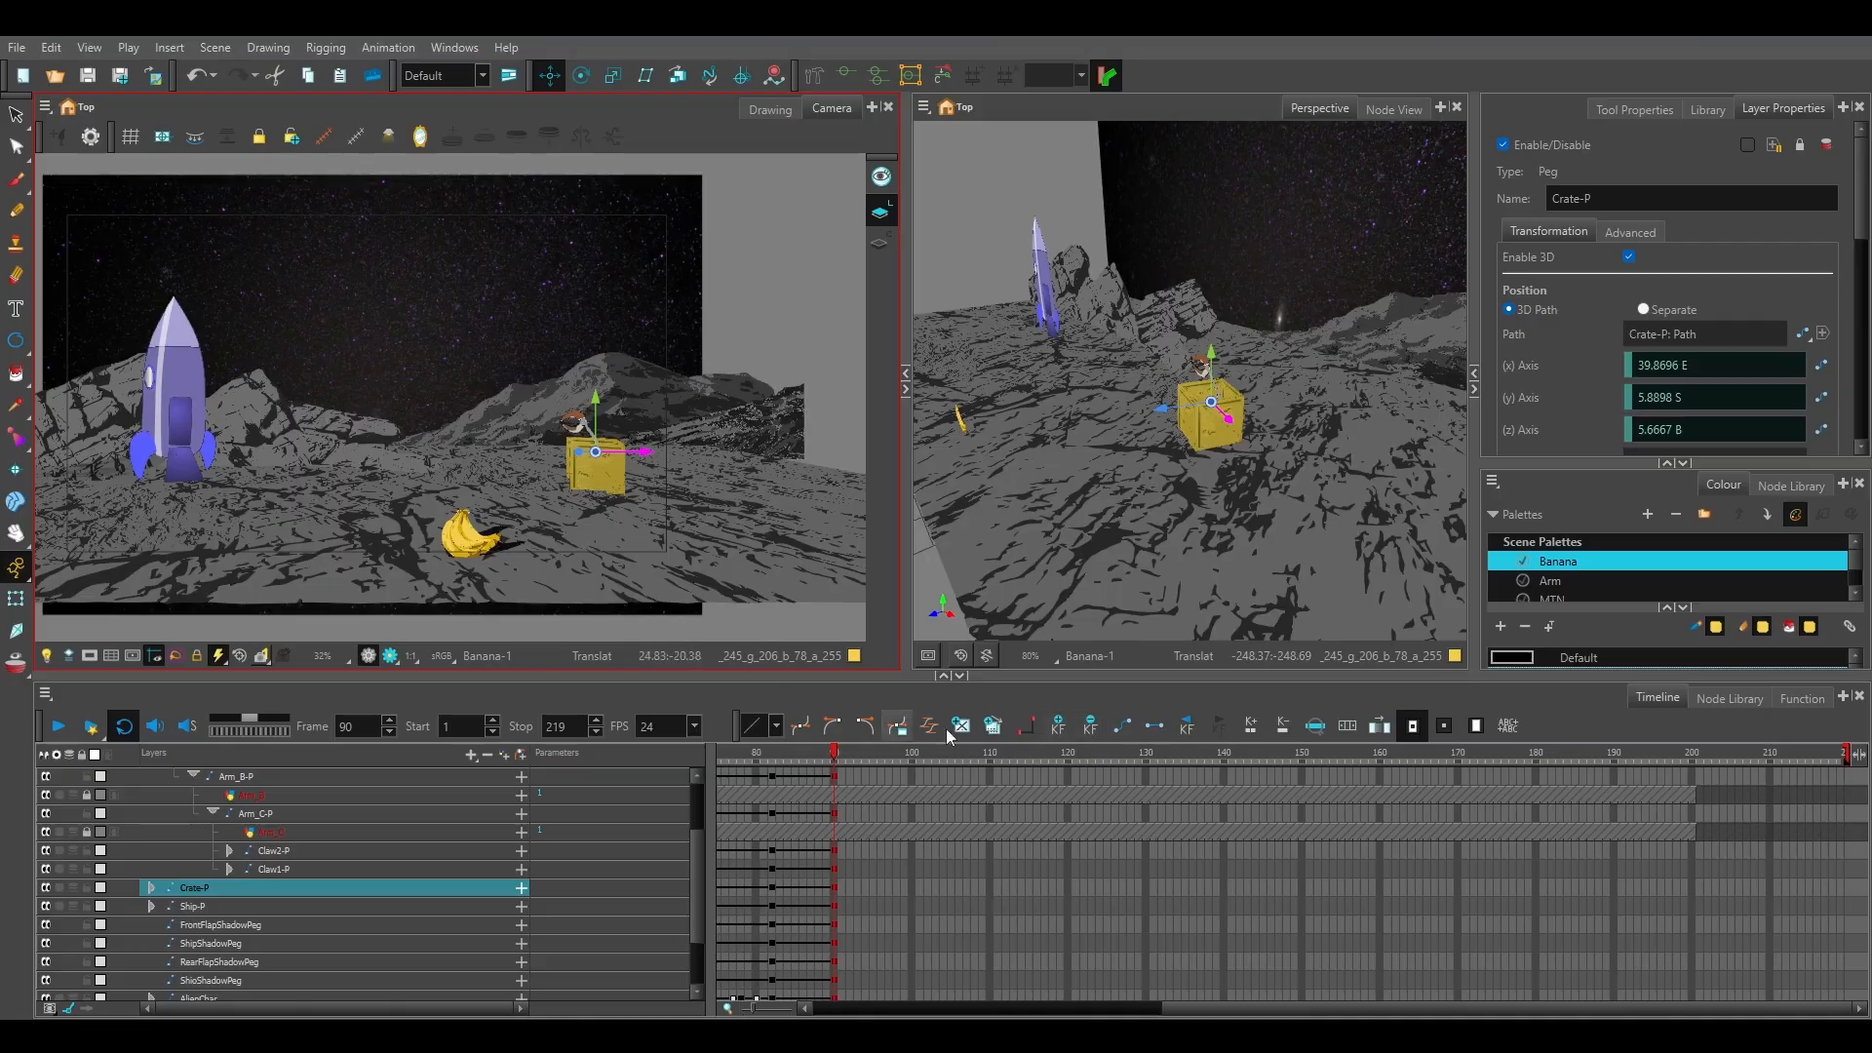
# Try to move the Banana drawing at frame 90 to the right, and undo the move.
pyautogui.scroll(2, 222, 824)
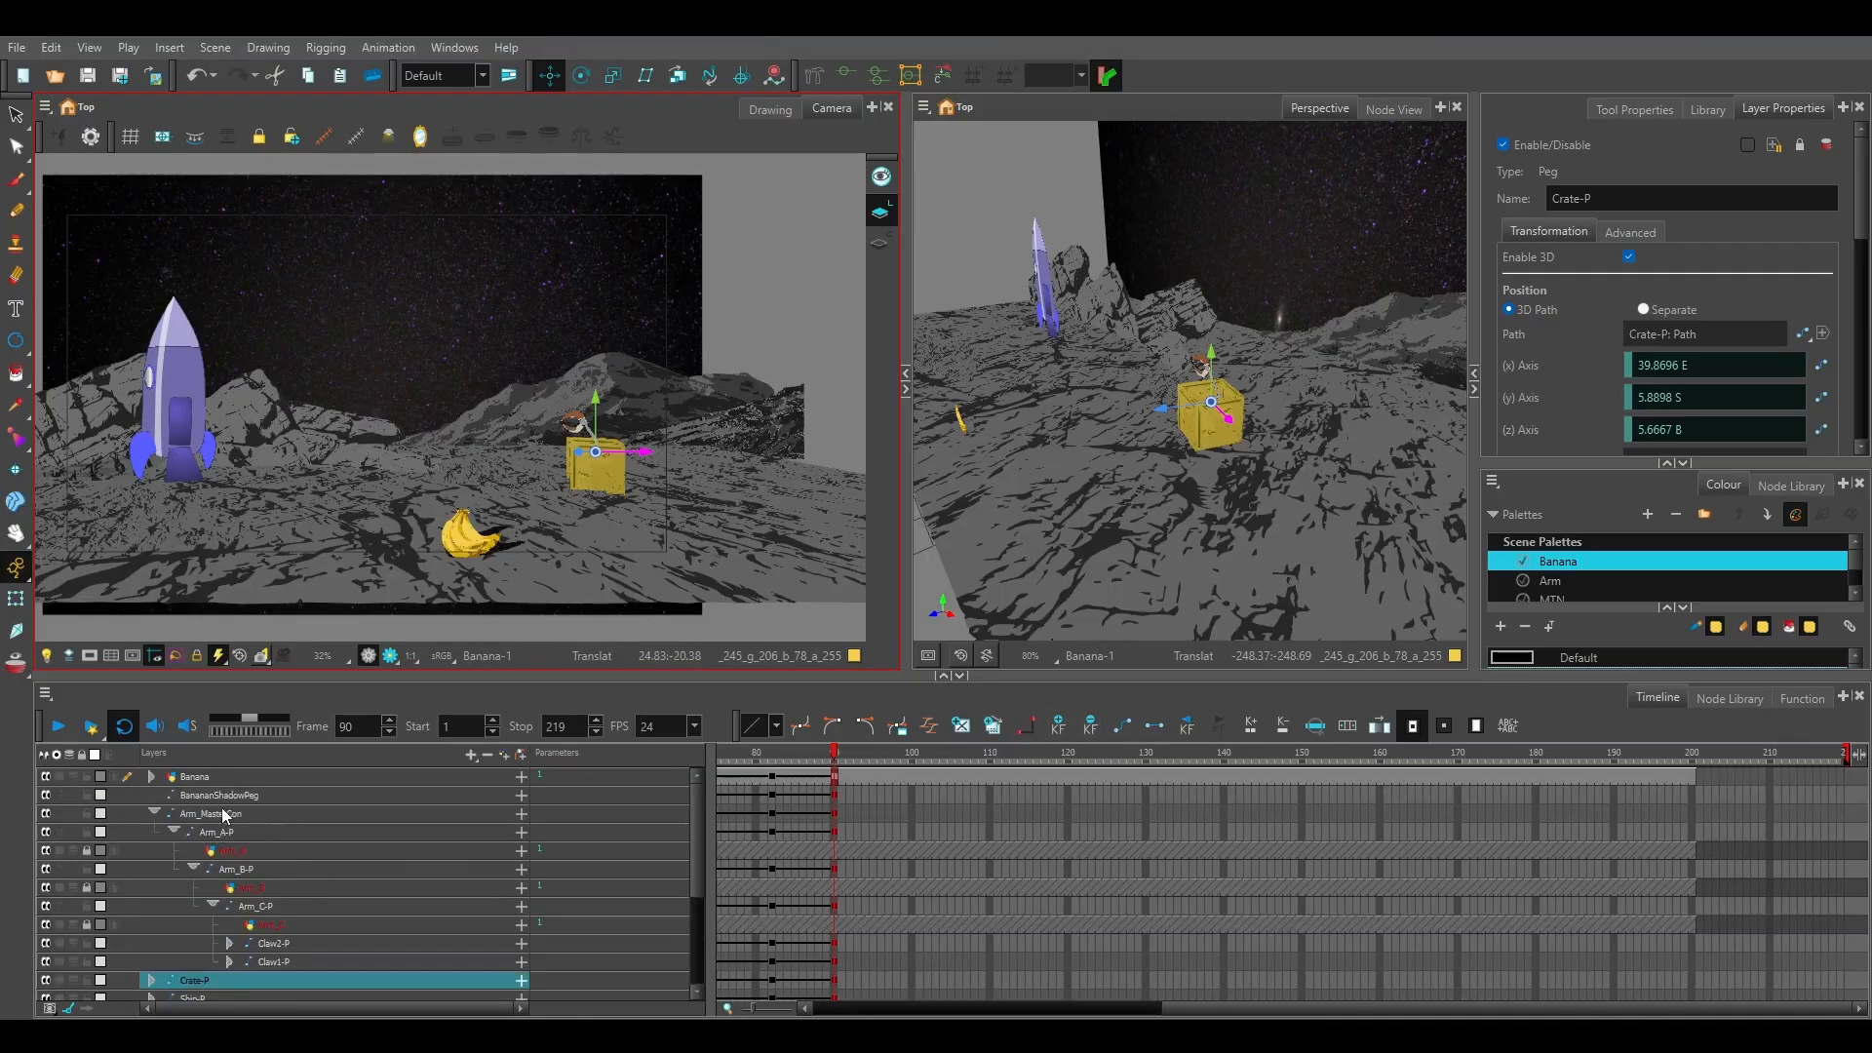
pyautogui.click(835, 776)
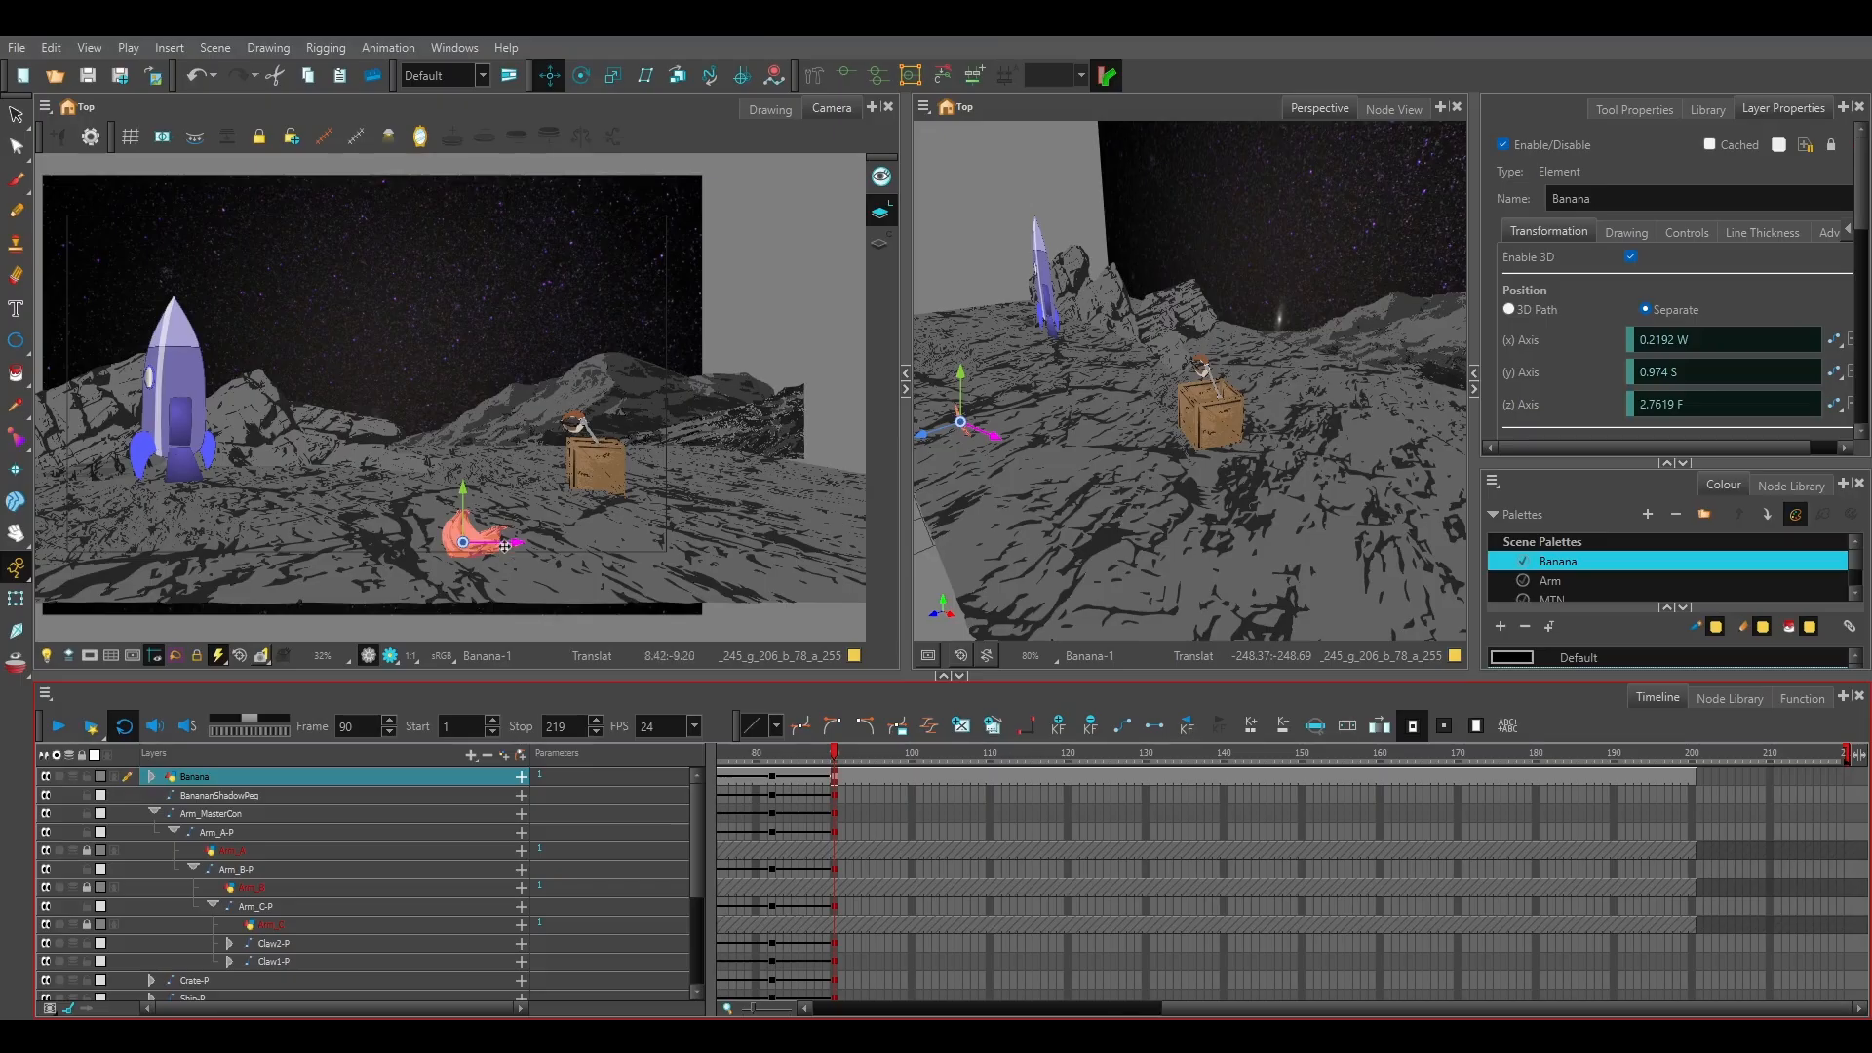
pyautogui.moveTo(503, 541); pyautogui.dragTo(739, 532)
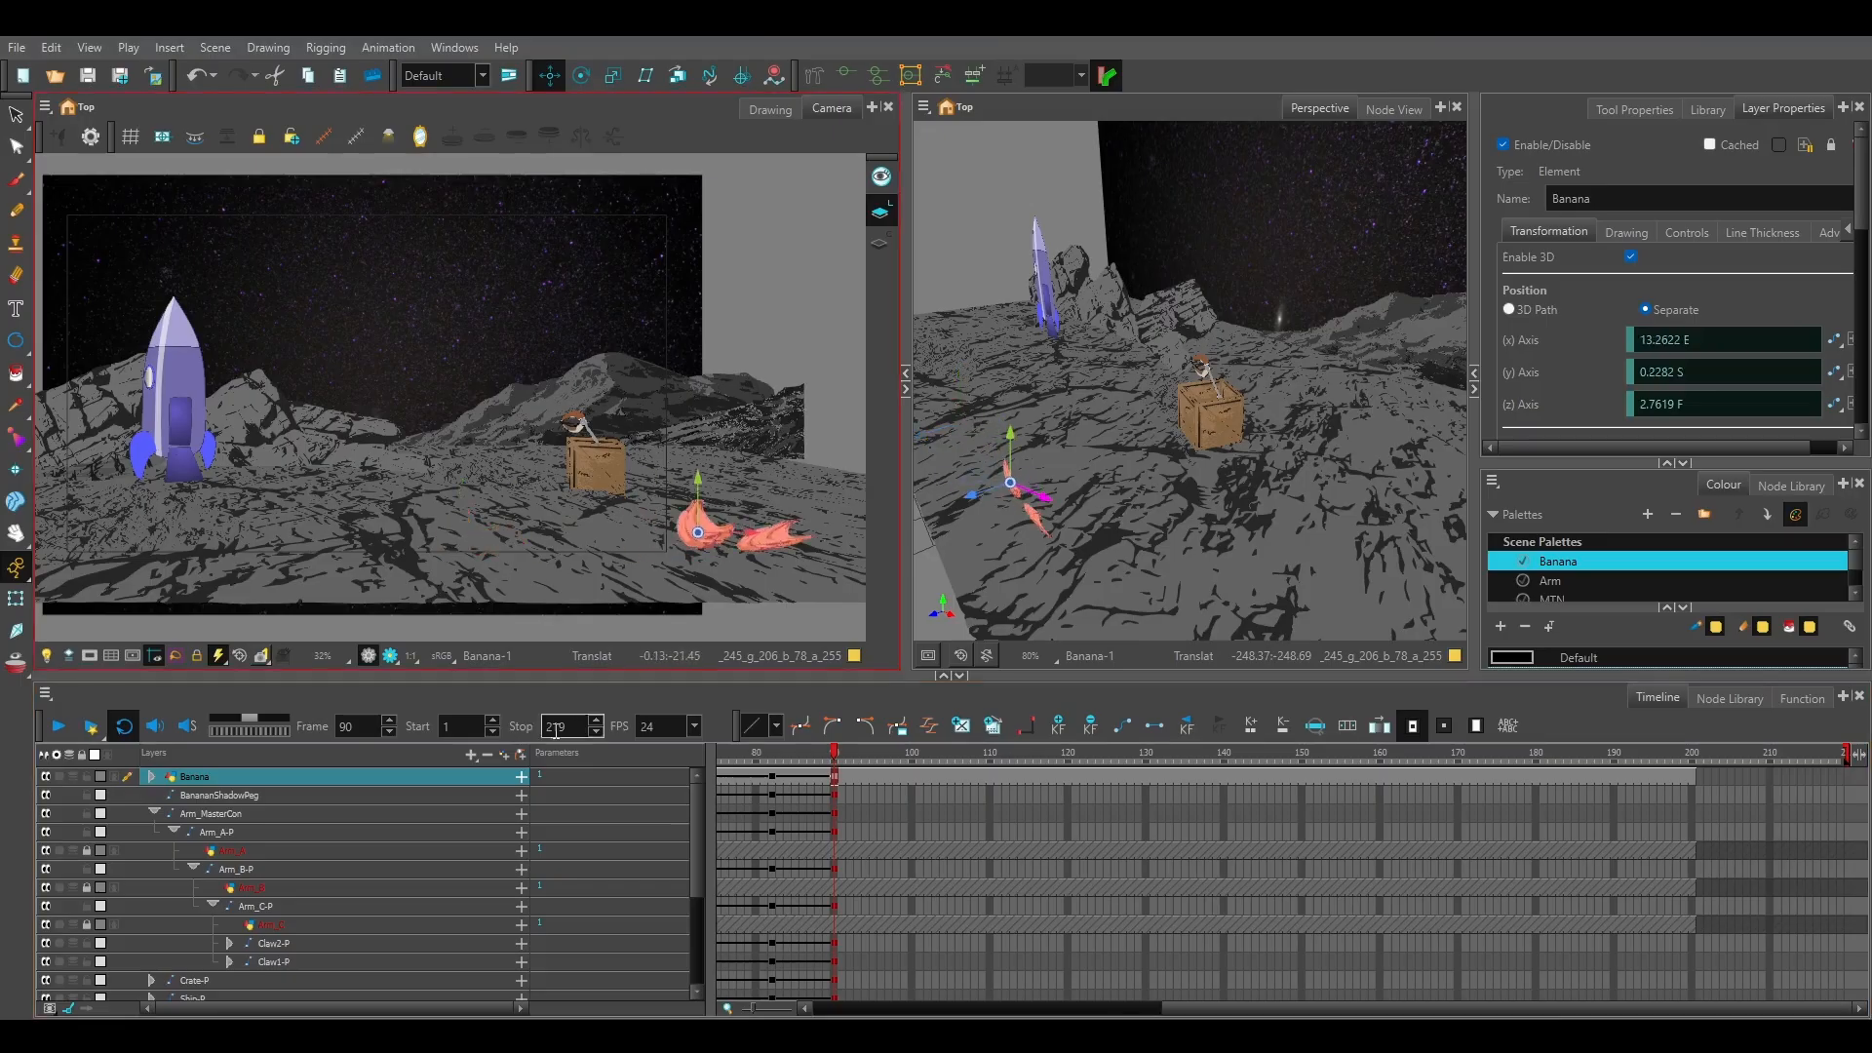
pyautogui.hotkey('ctrl', 'z')
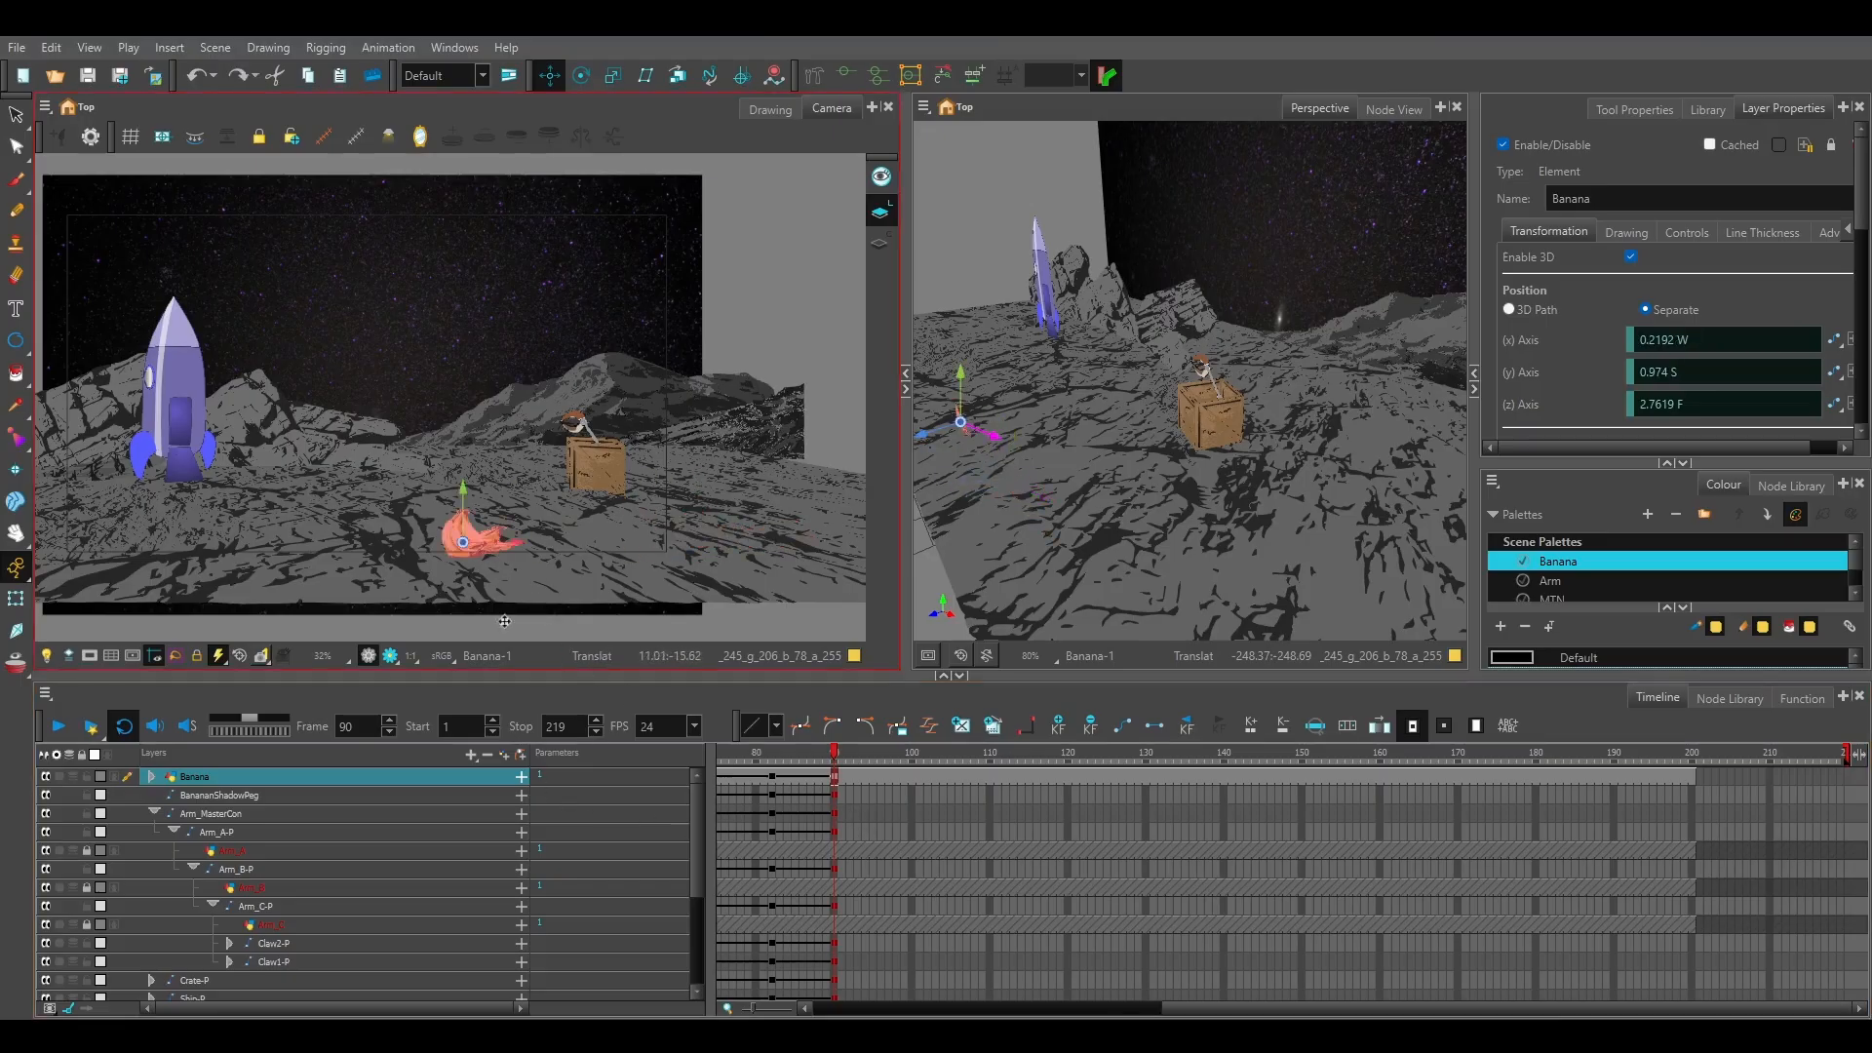
# Delete the Banana drawing layer's exposure from frame 90 to about frame 202.
pyautogui.scroll(-2, 220, 940)
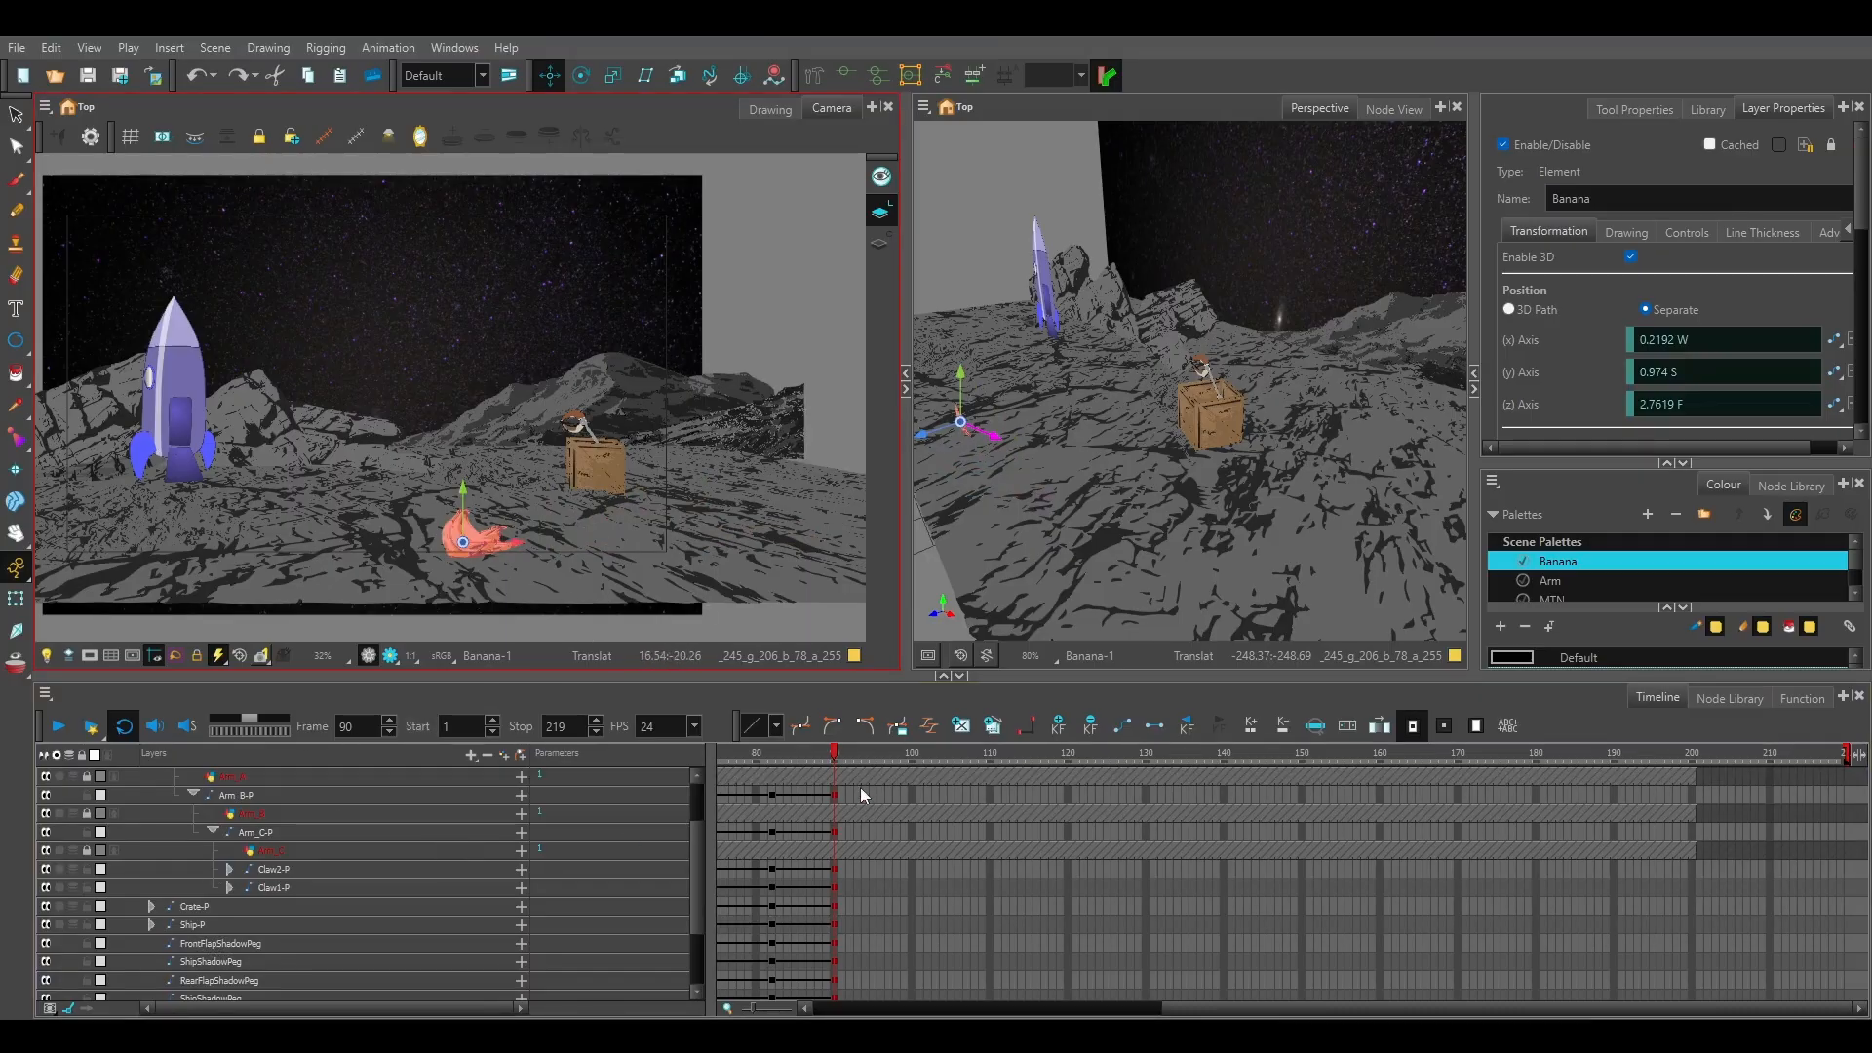
pyautogui.scroll(2, 329, 852)
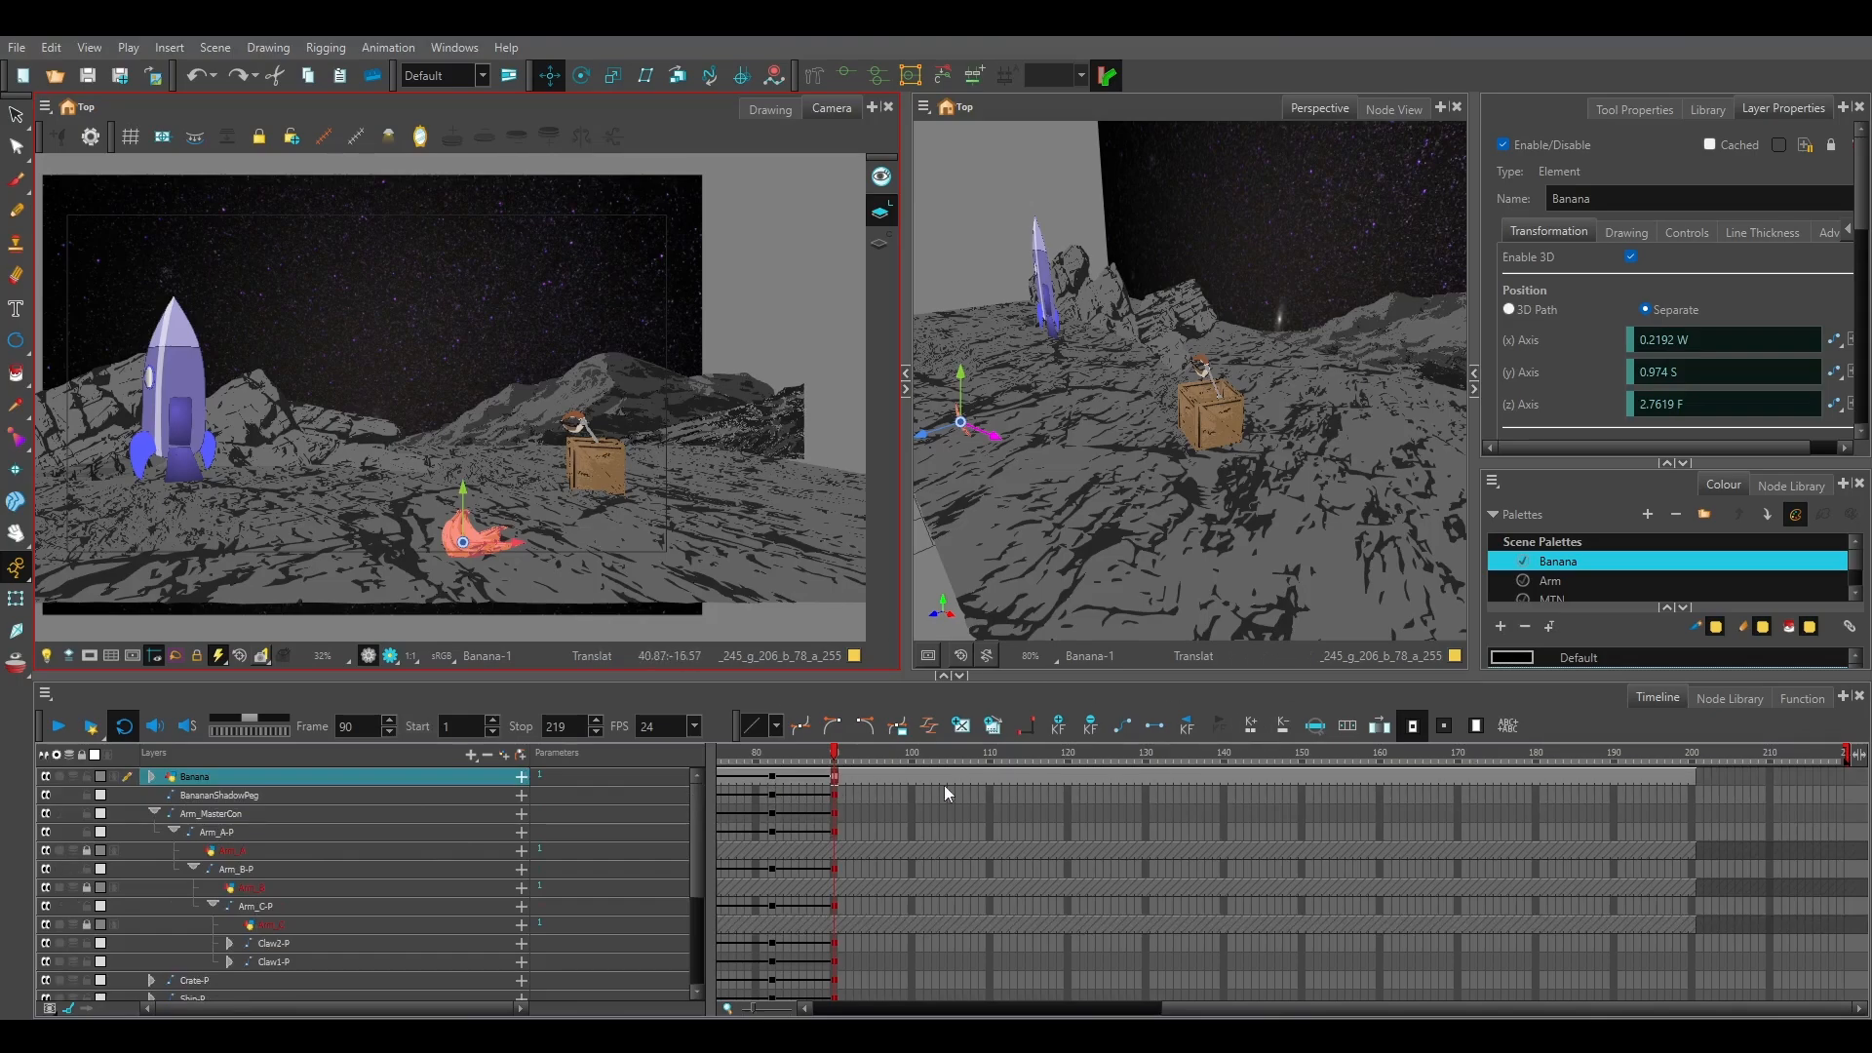
pyautogui.moveTo(1694, 778); pyautogui.dragTo(835, 785)
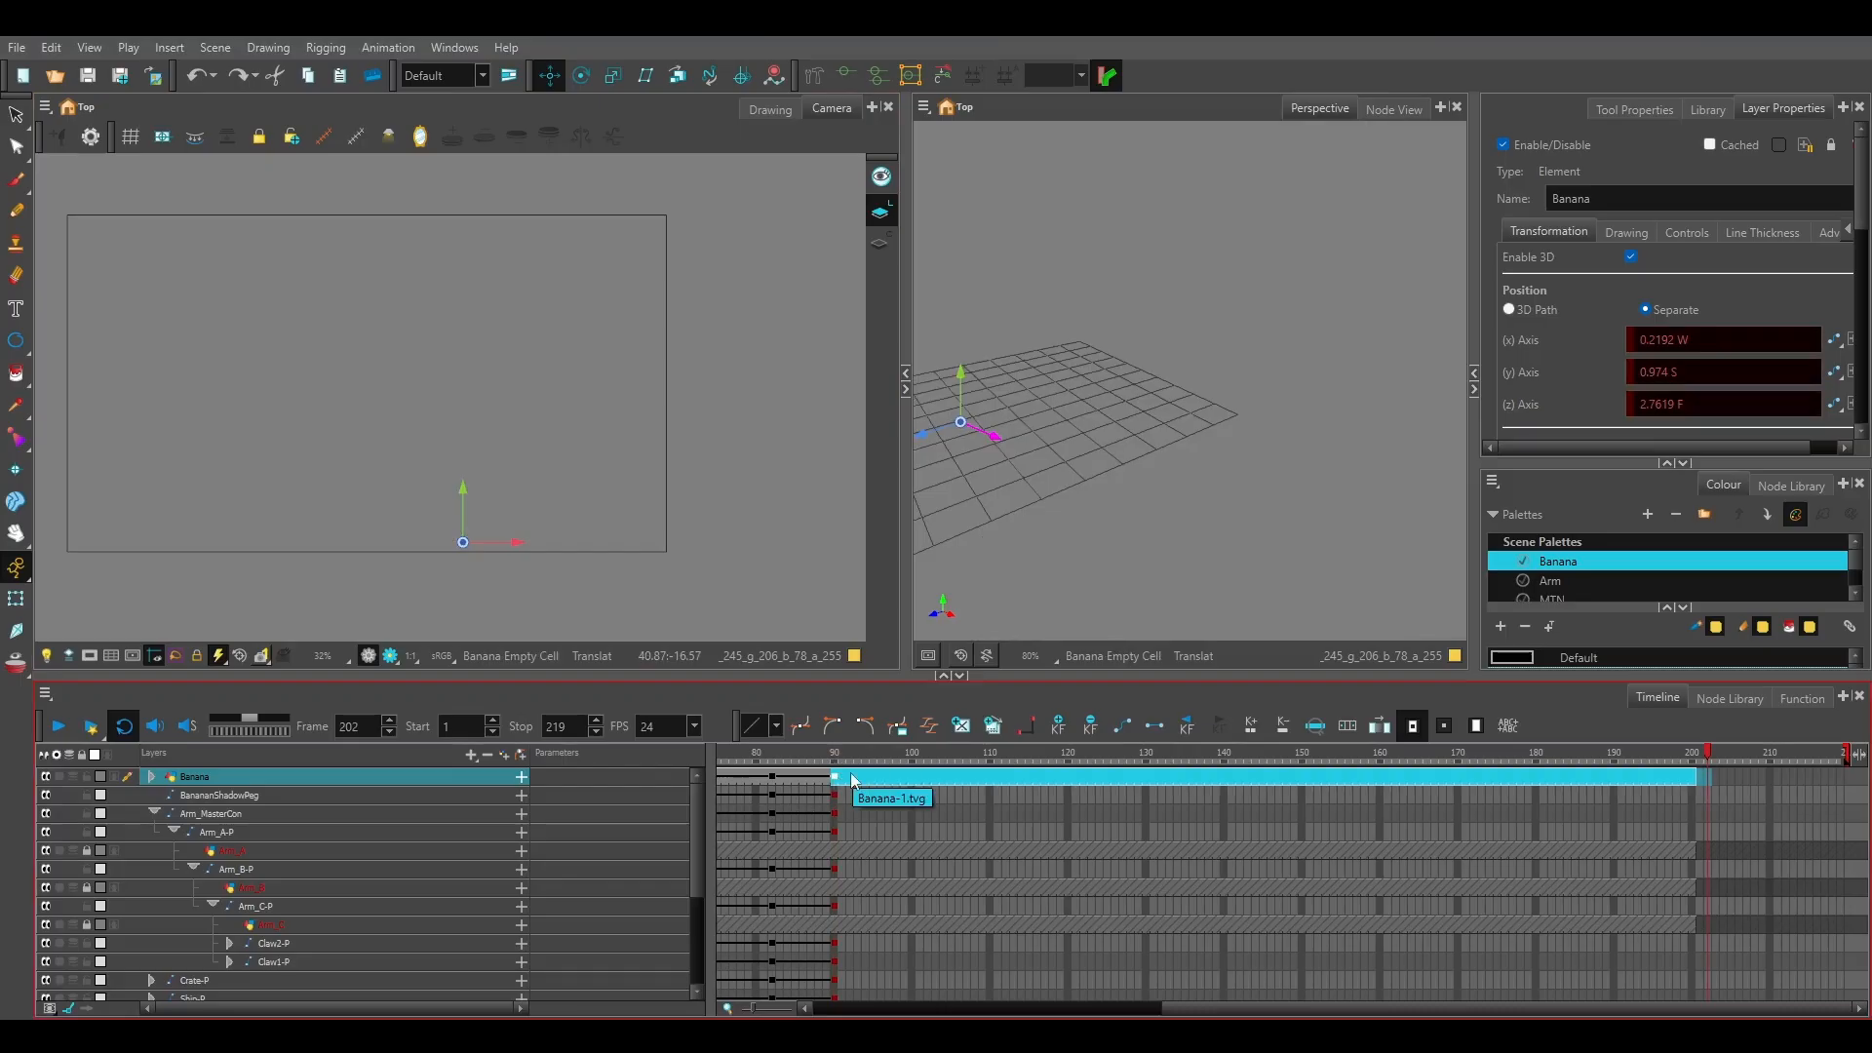
pyautogui.press('Delete')
# Select Arm_MasterCon, return to frame 90 and compare its pose with the previous keyframe at frame 82.
pyautogui.click(814, 813)
pyautogui.moveTo(811, 761); pyautogui.dragTo(836, 766)
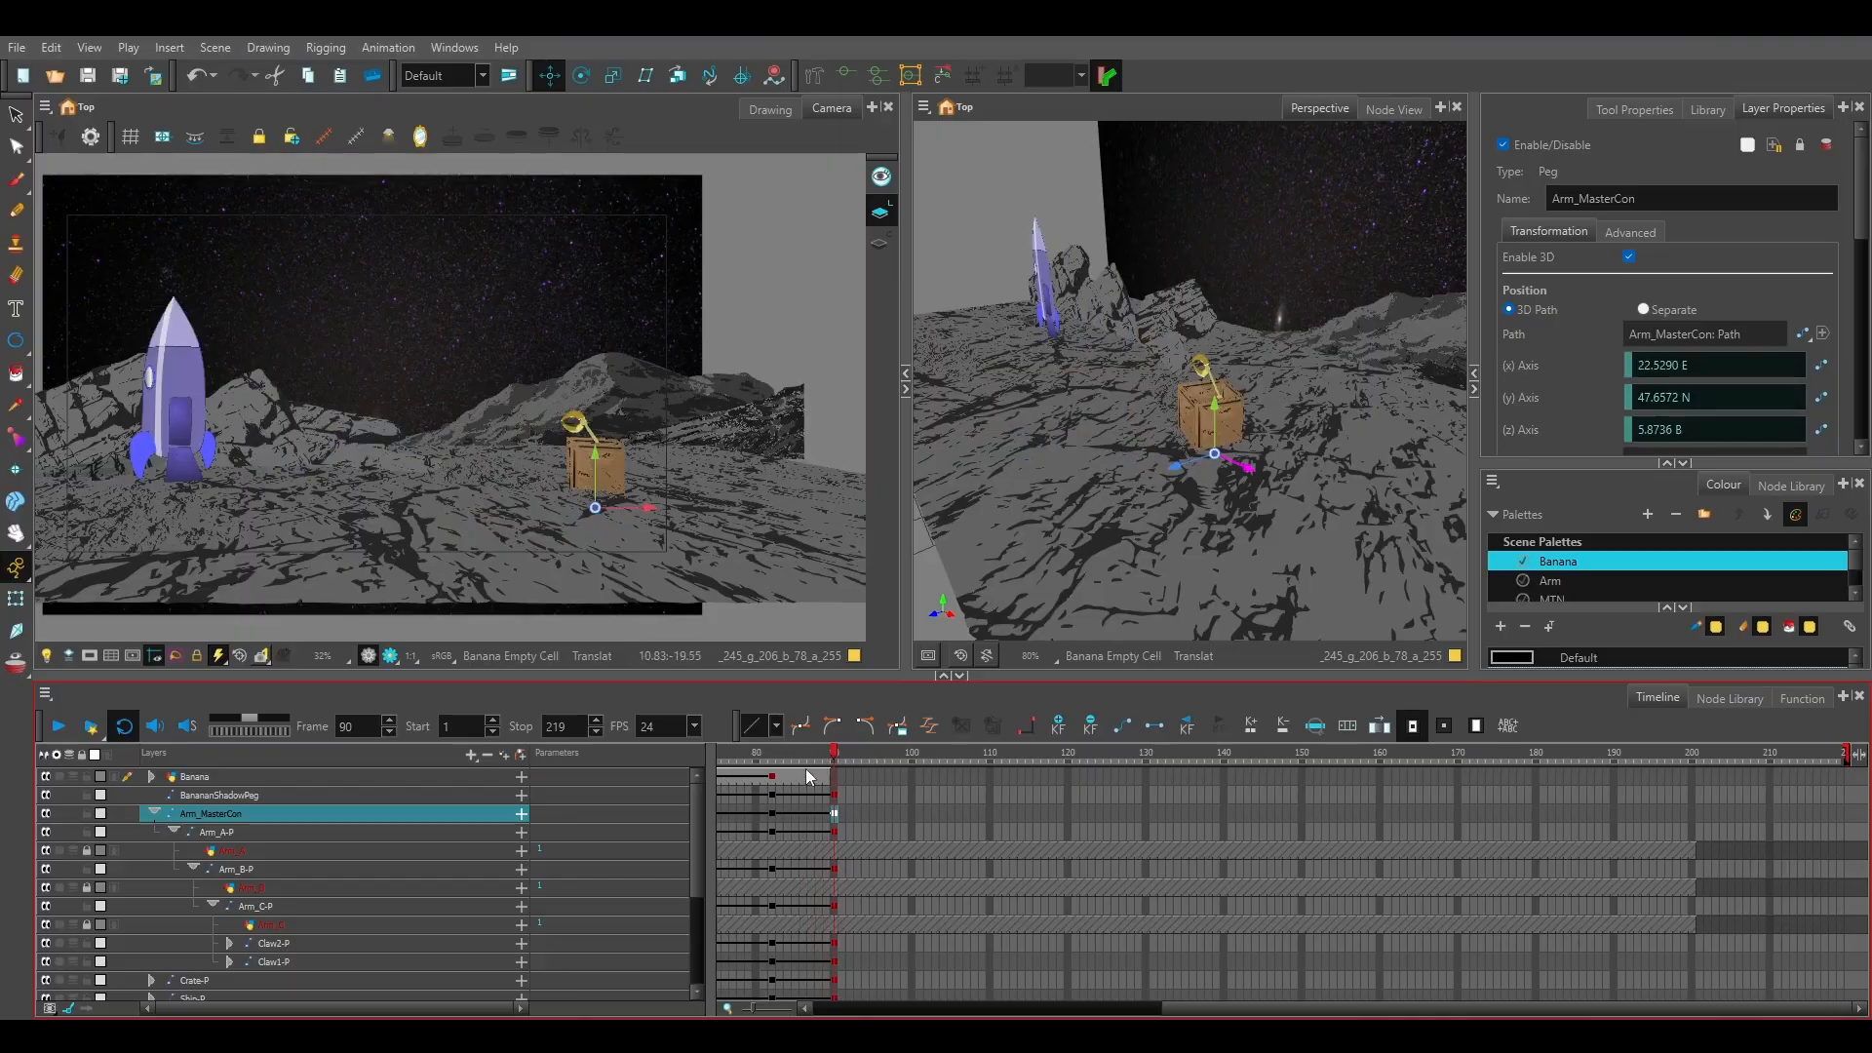
pyautogui.press('.')
pyautogui.press("'")
pyautogui.press(';')
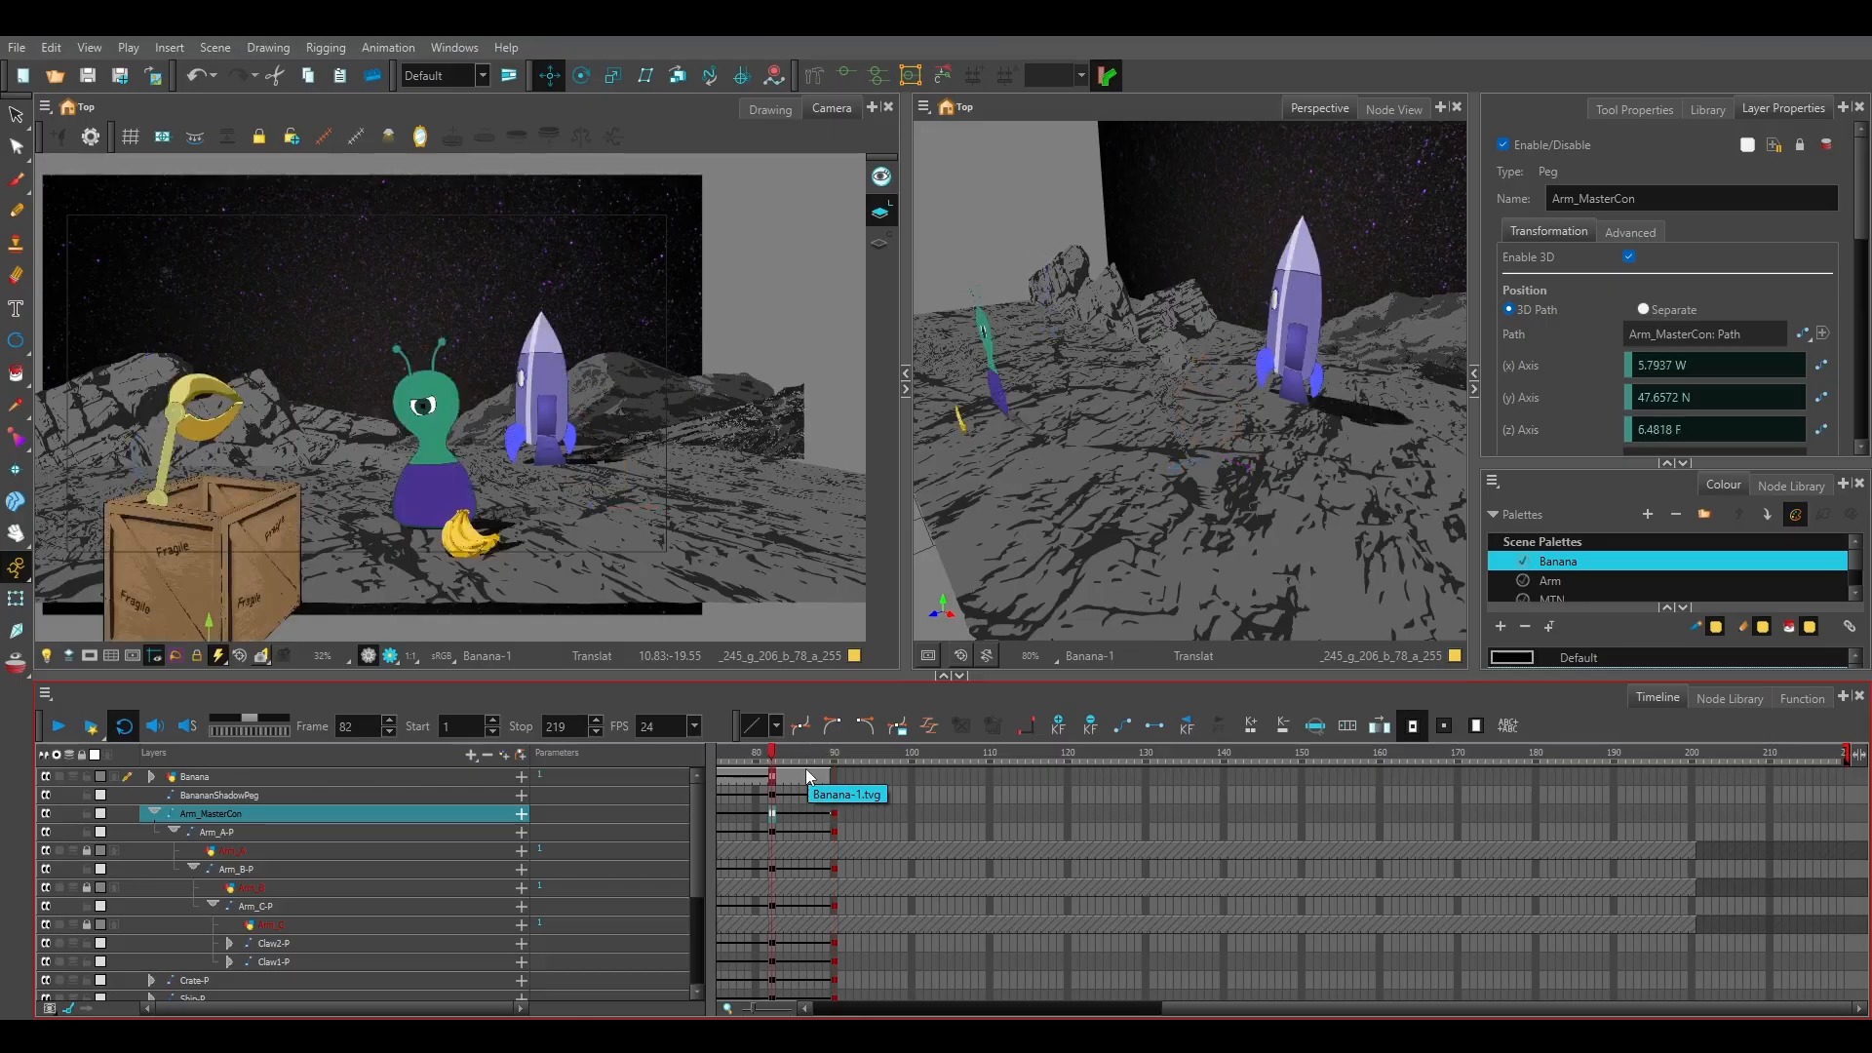
# Flip between the keyframes at frames 82 and 90 to compare the two shots, ending on frame 90.
pyautogui.press("'")
pyautogui.press(';')
pyautogui.press("'")
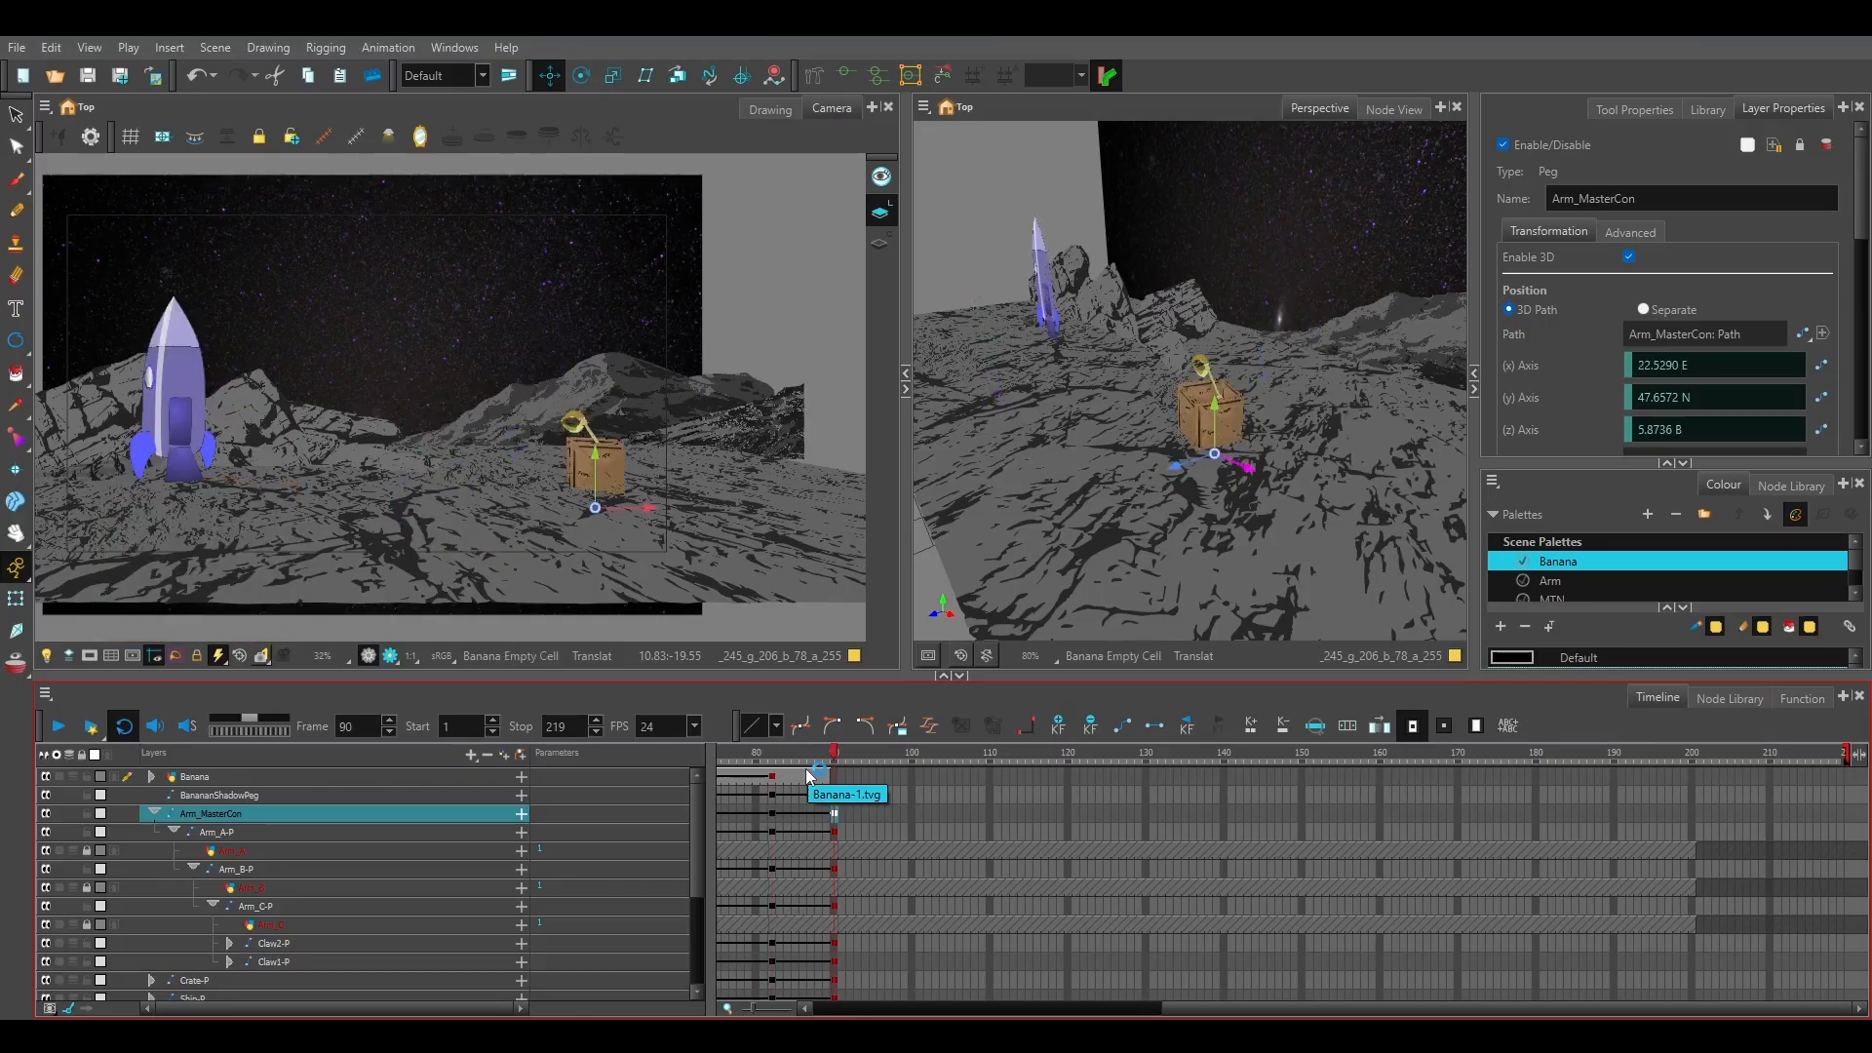
# Collapse the Arm_MasterCon group, expand the Stars-P group and unlock the Stars-P peg.
pyautogui.click(154, 812)
pyautogui.scroll(-1, 364, 863)
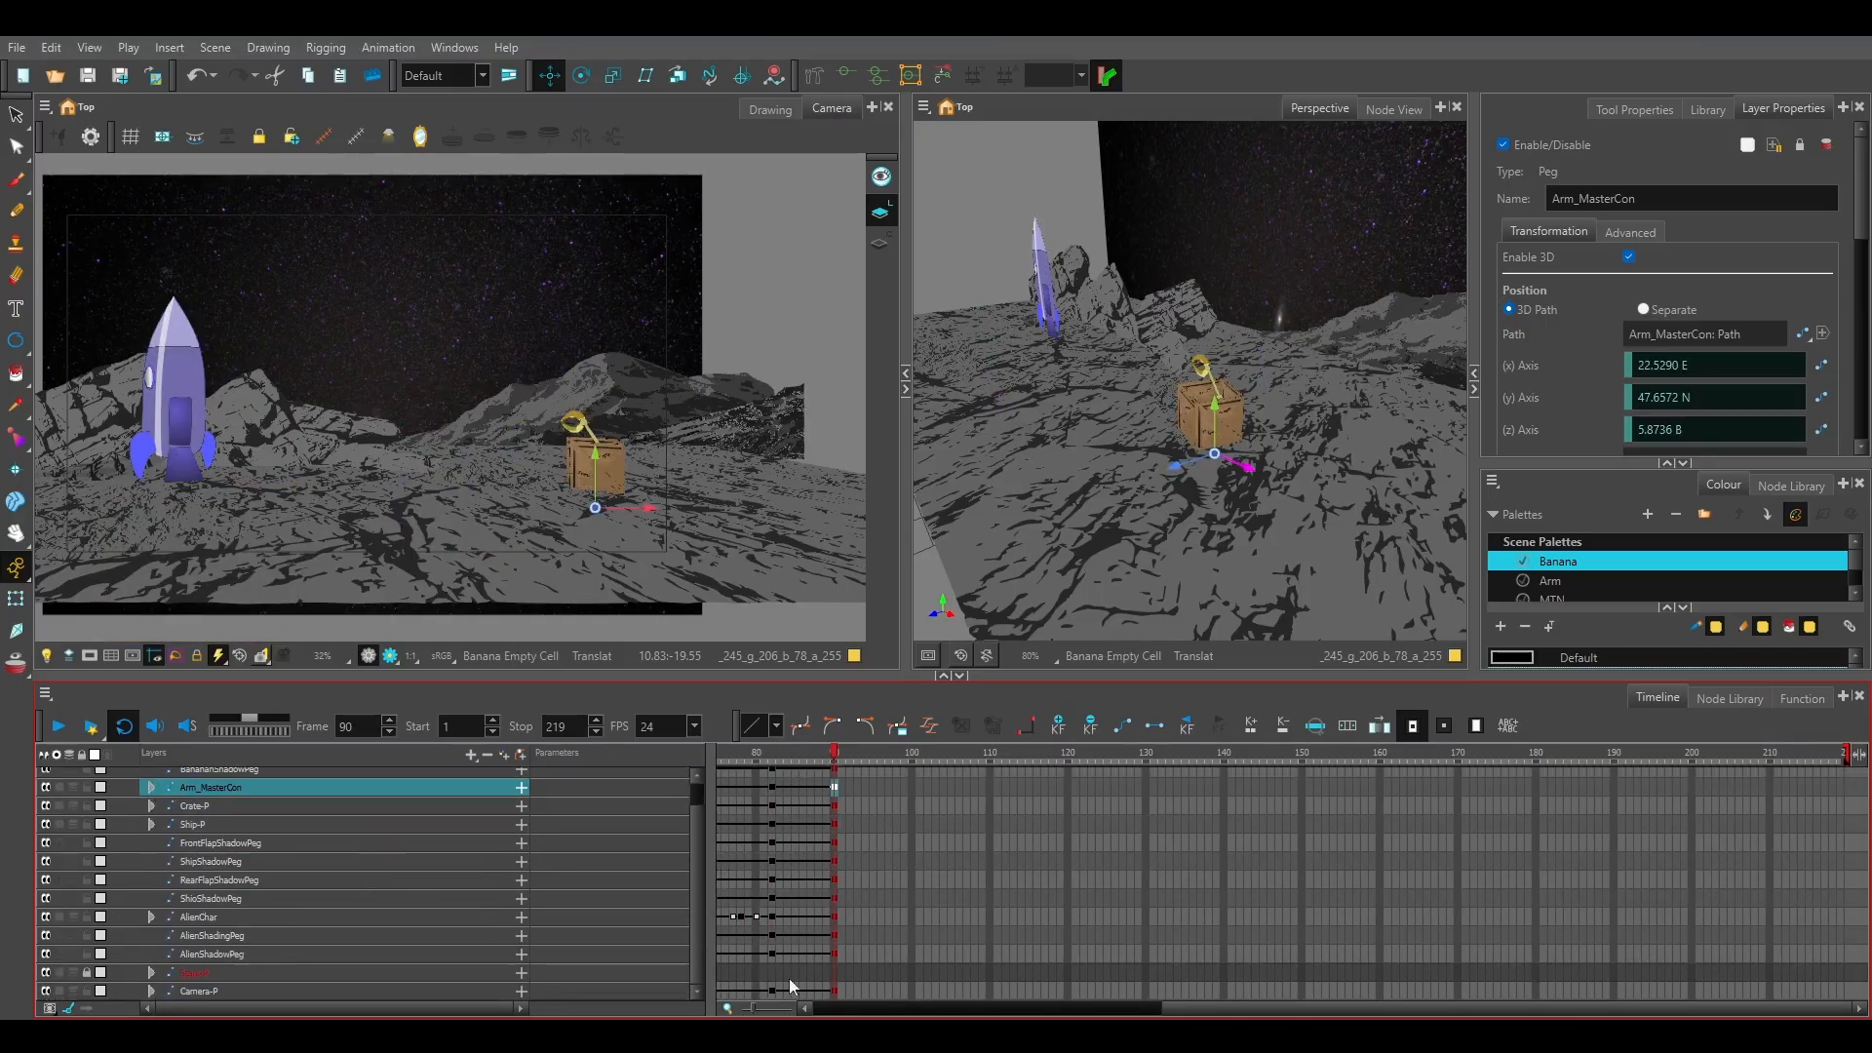
pyautogui.click(153, 972)
pyautogui.click(190, 973)
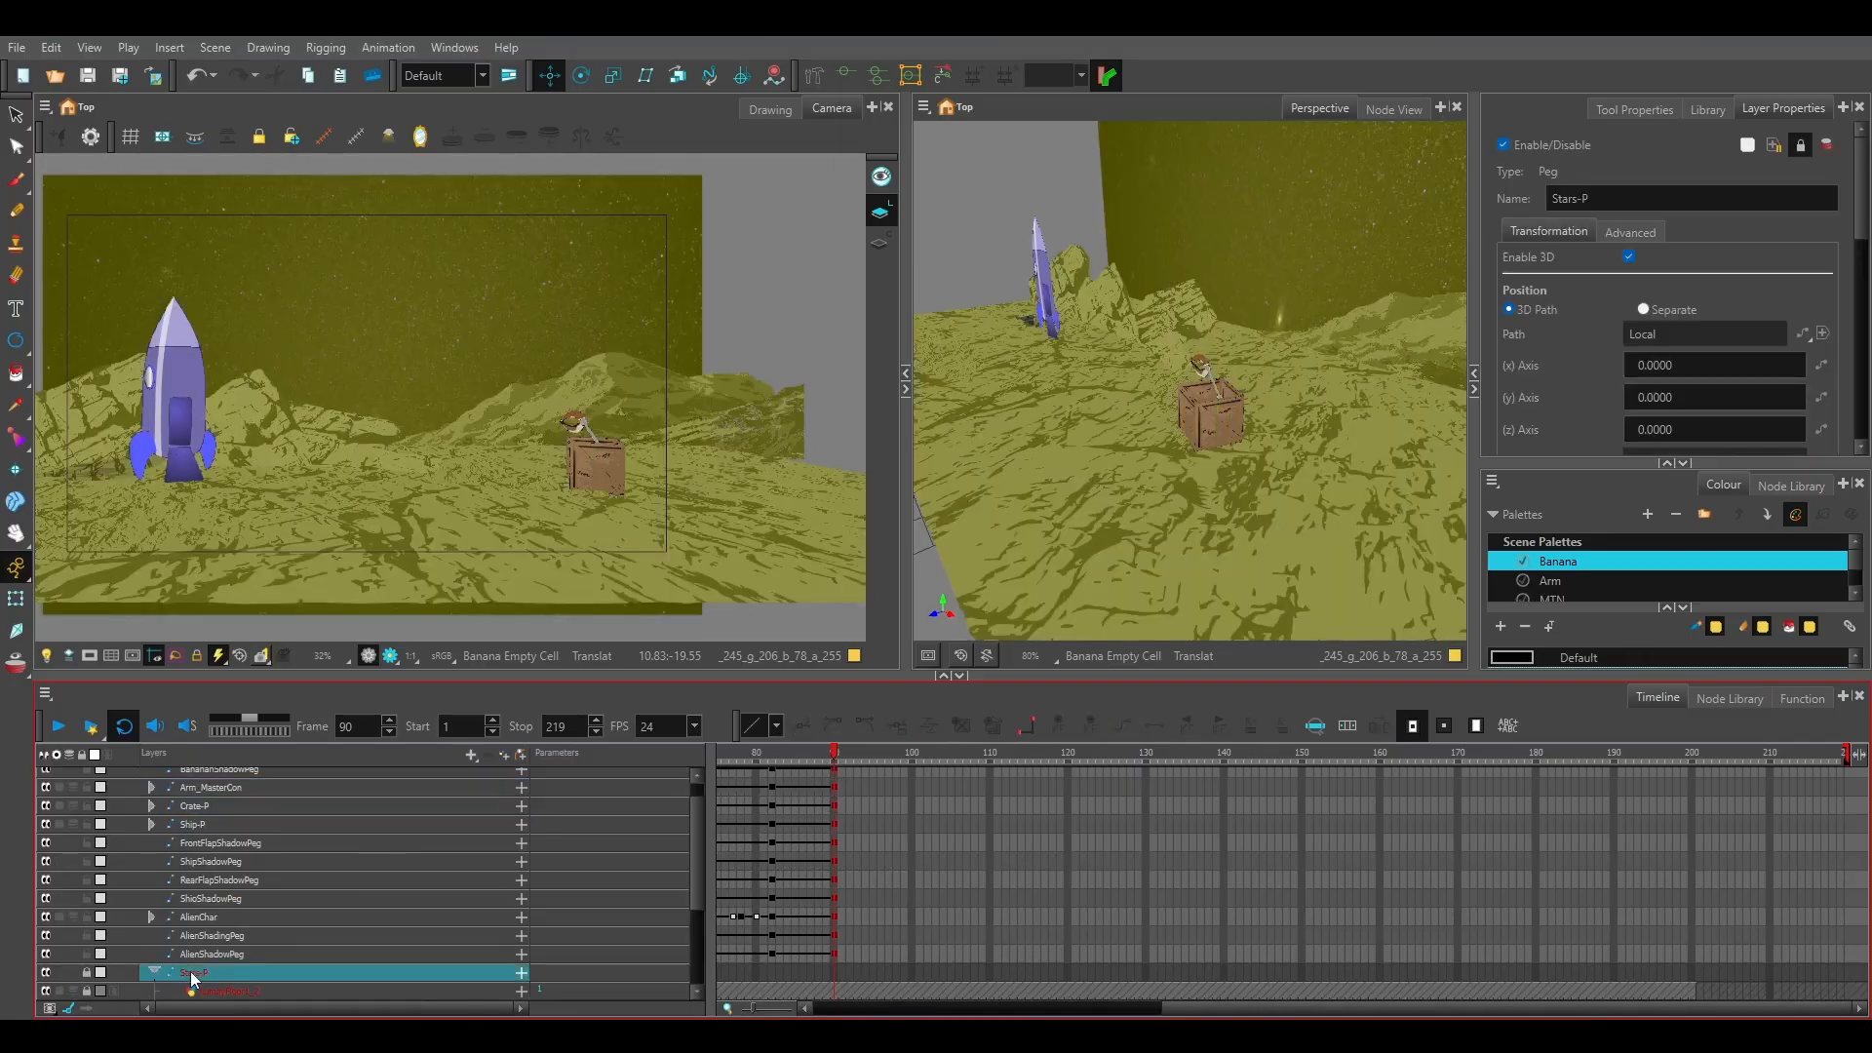
pyautogui.click(87, 972)
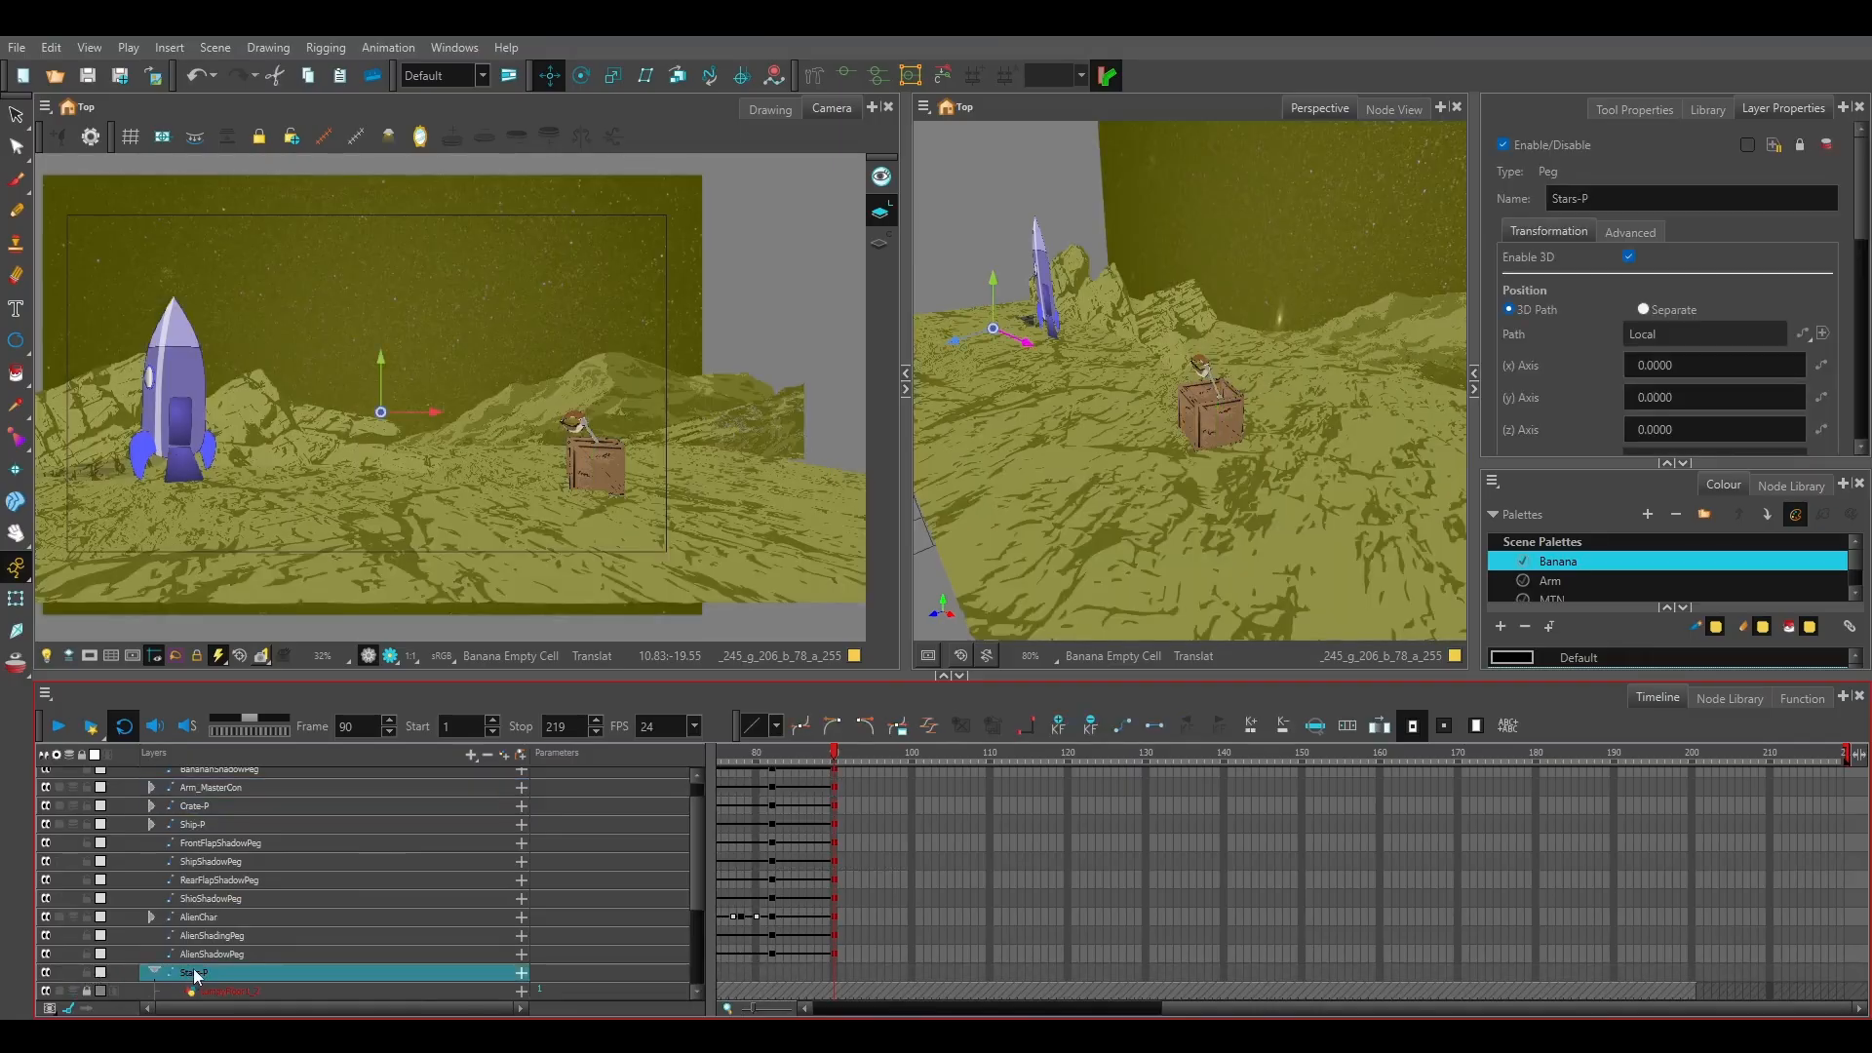
pyautogui.click(1108, 866)
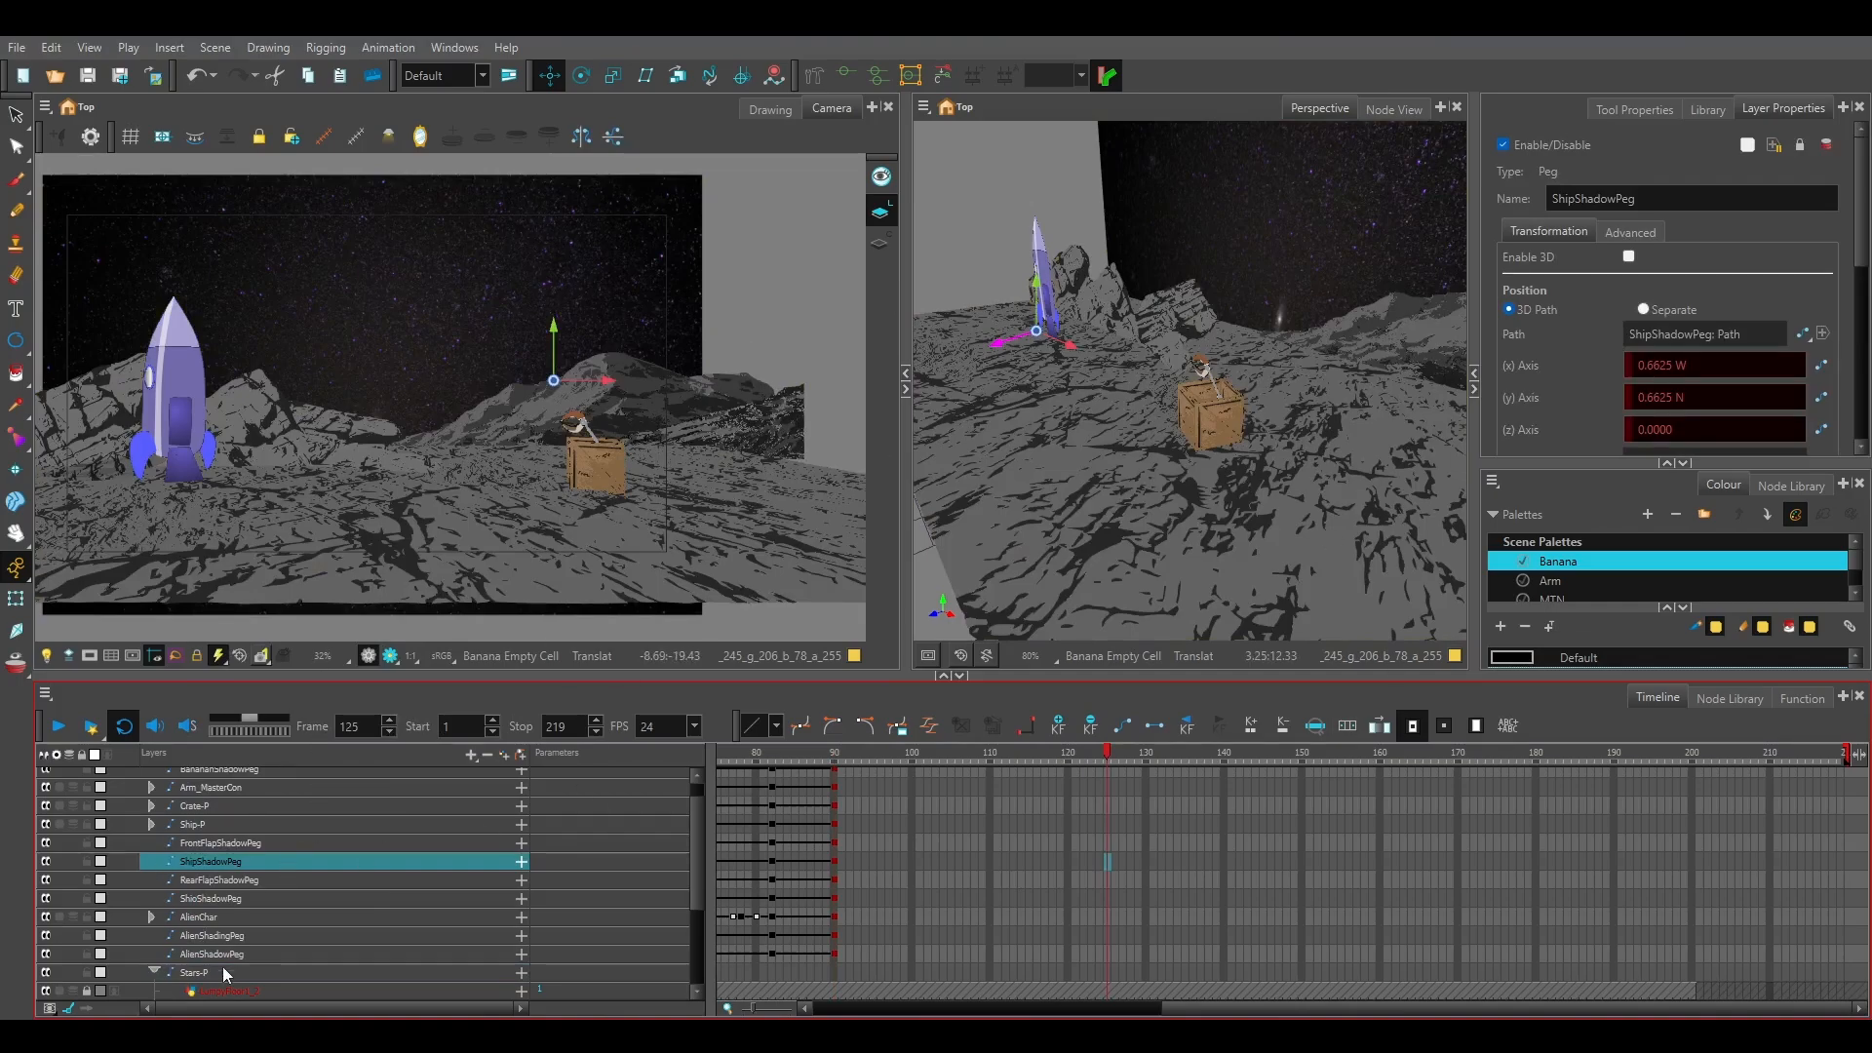
# Select the Stars layer inside Stars-P and compare the background at frames 82 and 90.
pyautogui.scroll(-3, 222, 968)
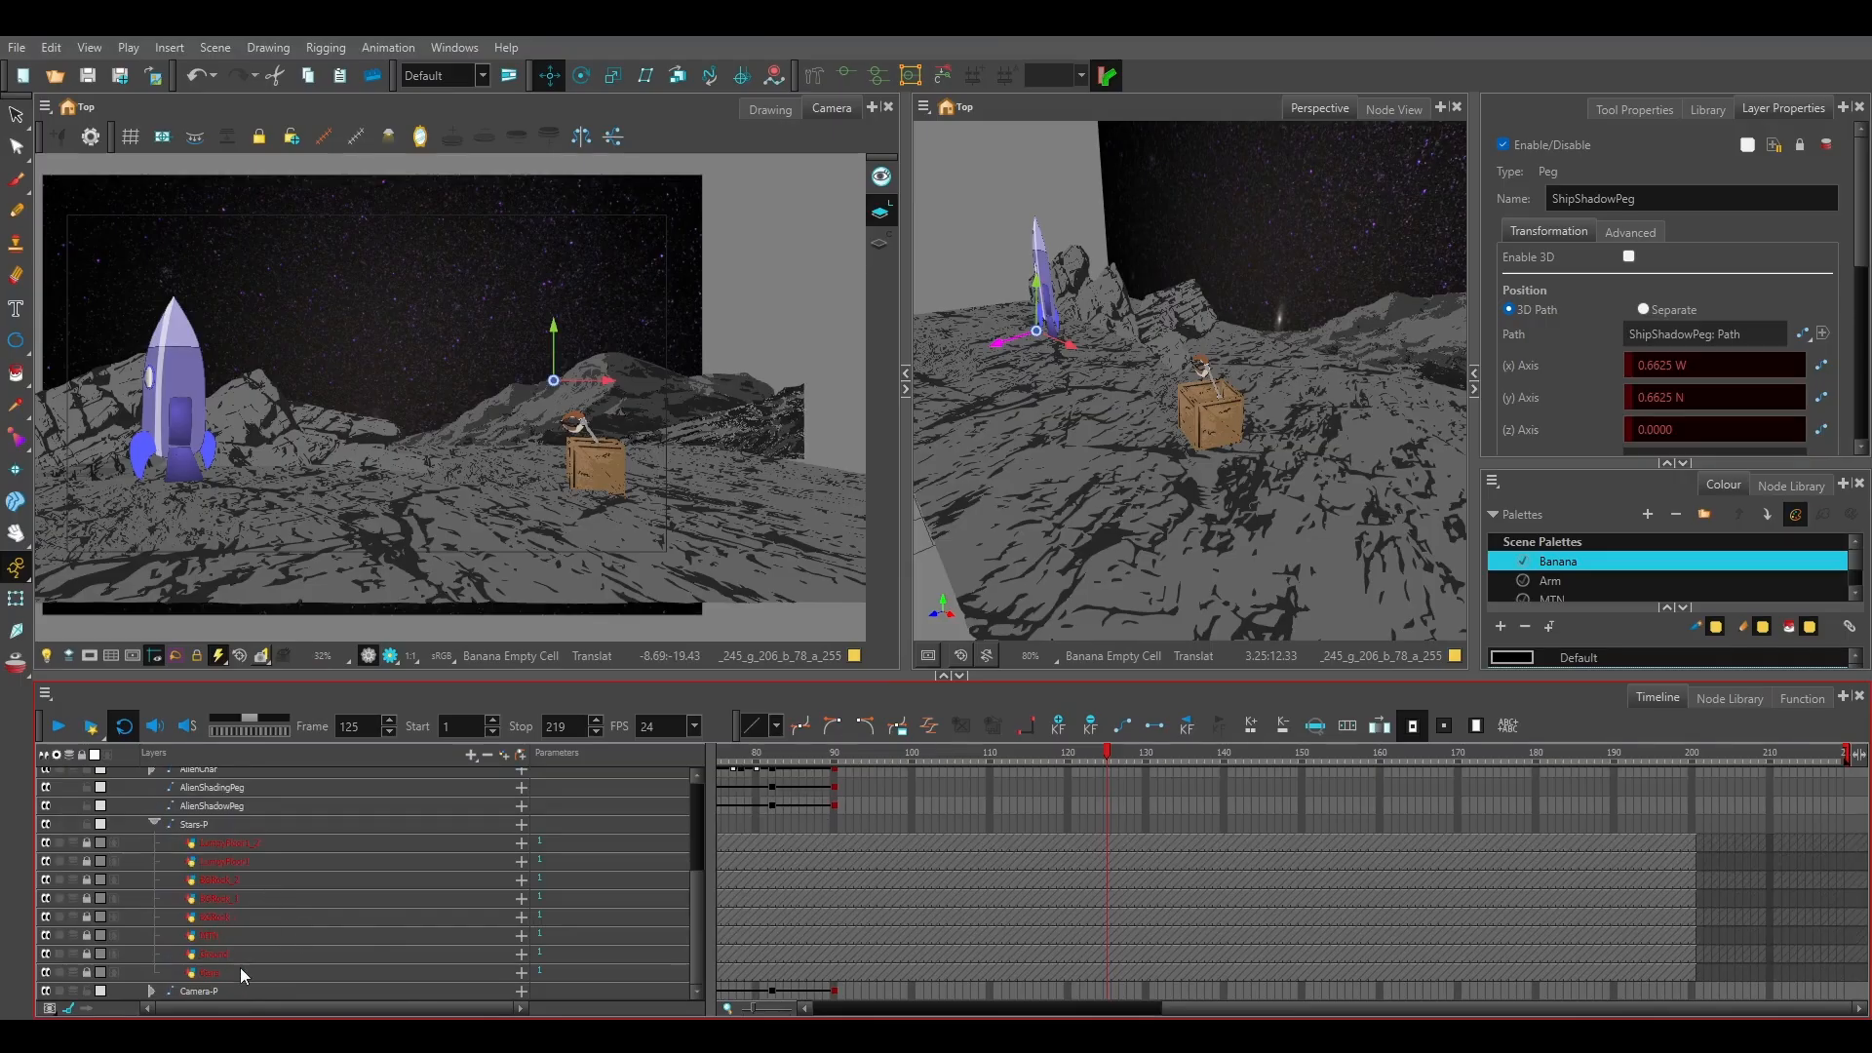
pyautogui.click(243, 971)
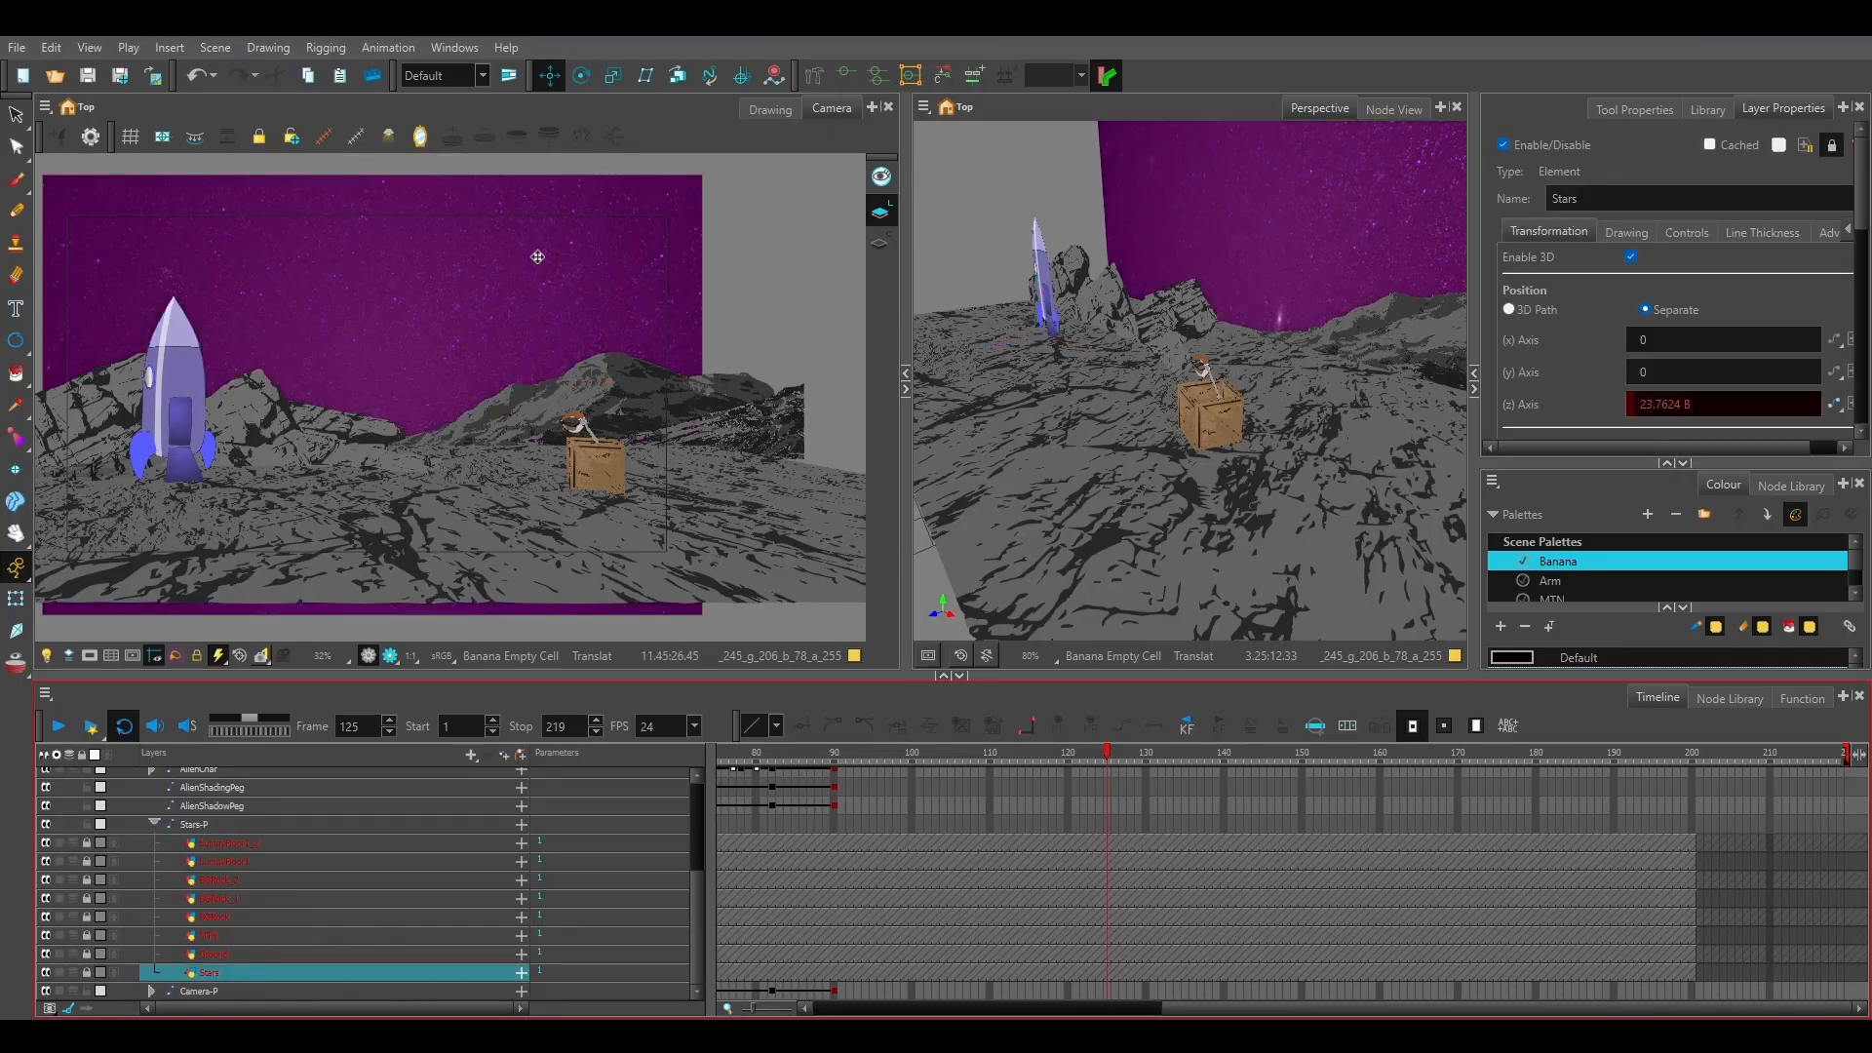
pyautogui.scroll(2, 823, 784)
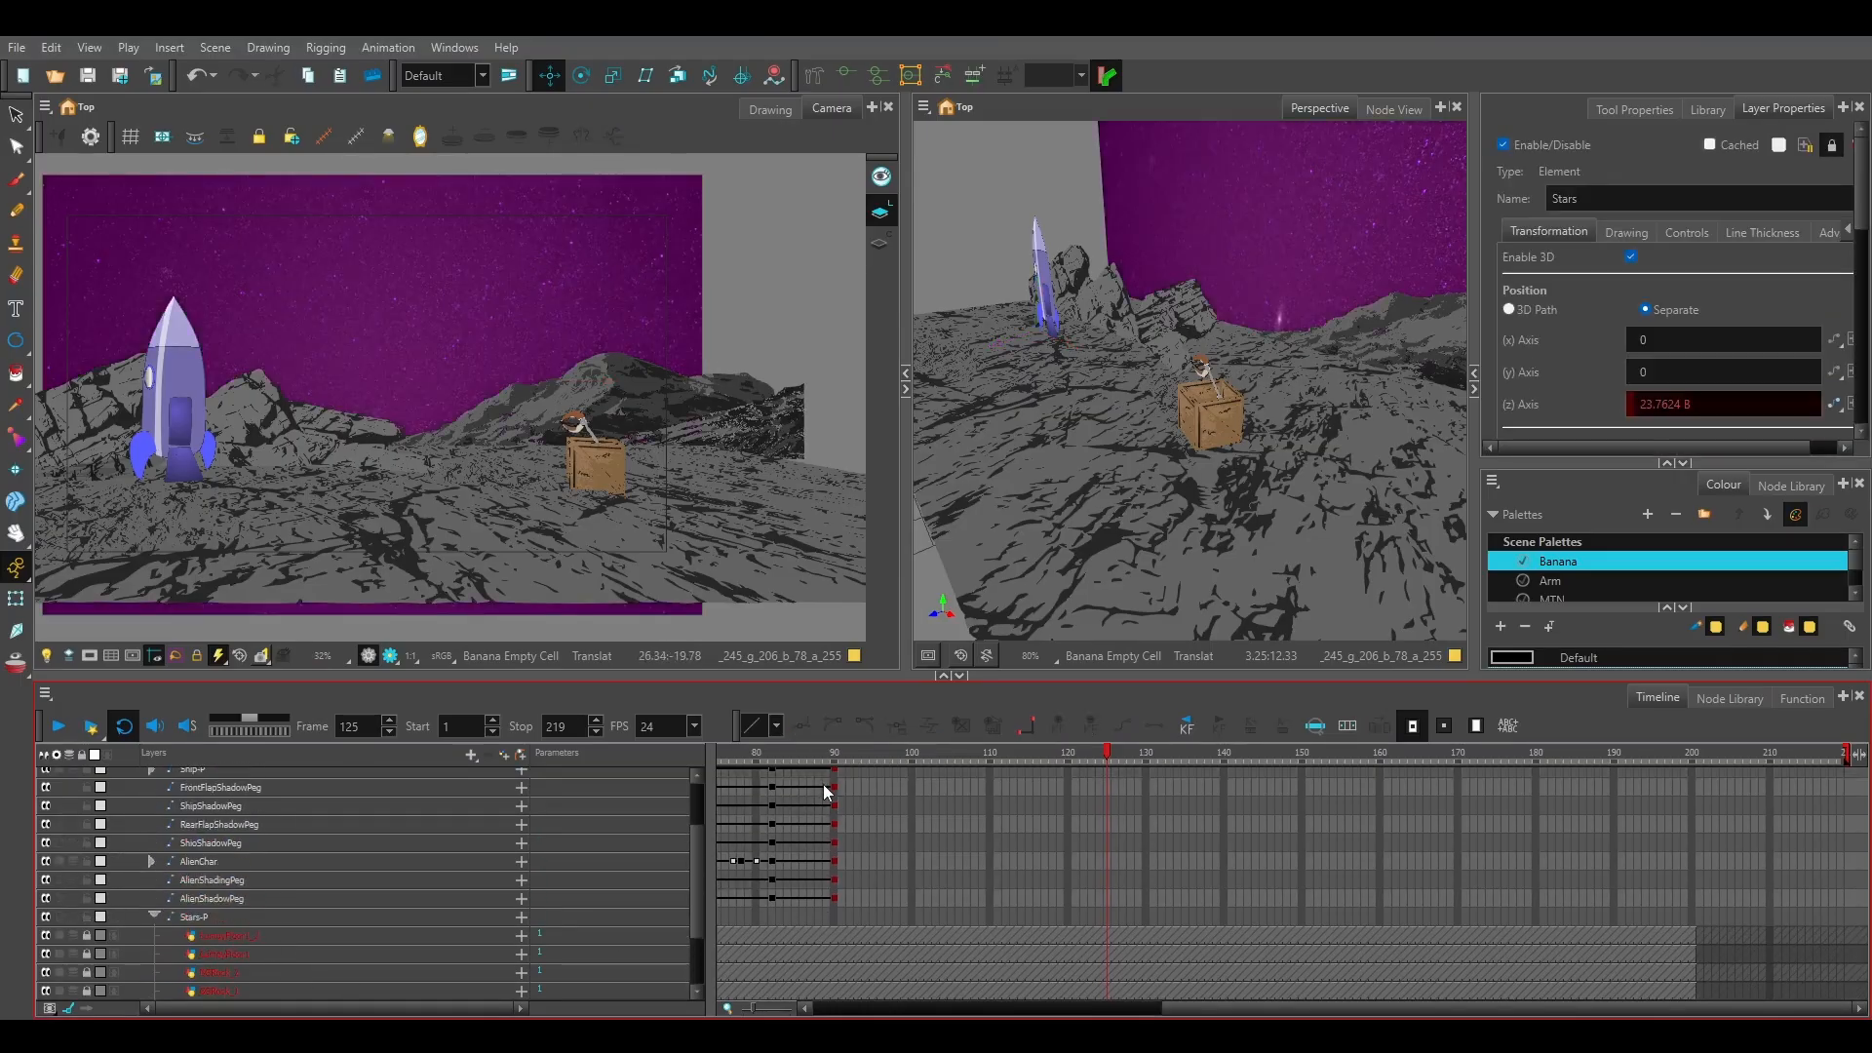
pyautogui.click(769, 761)
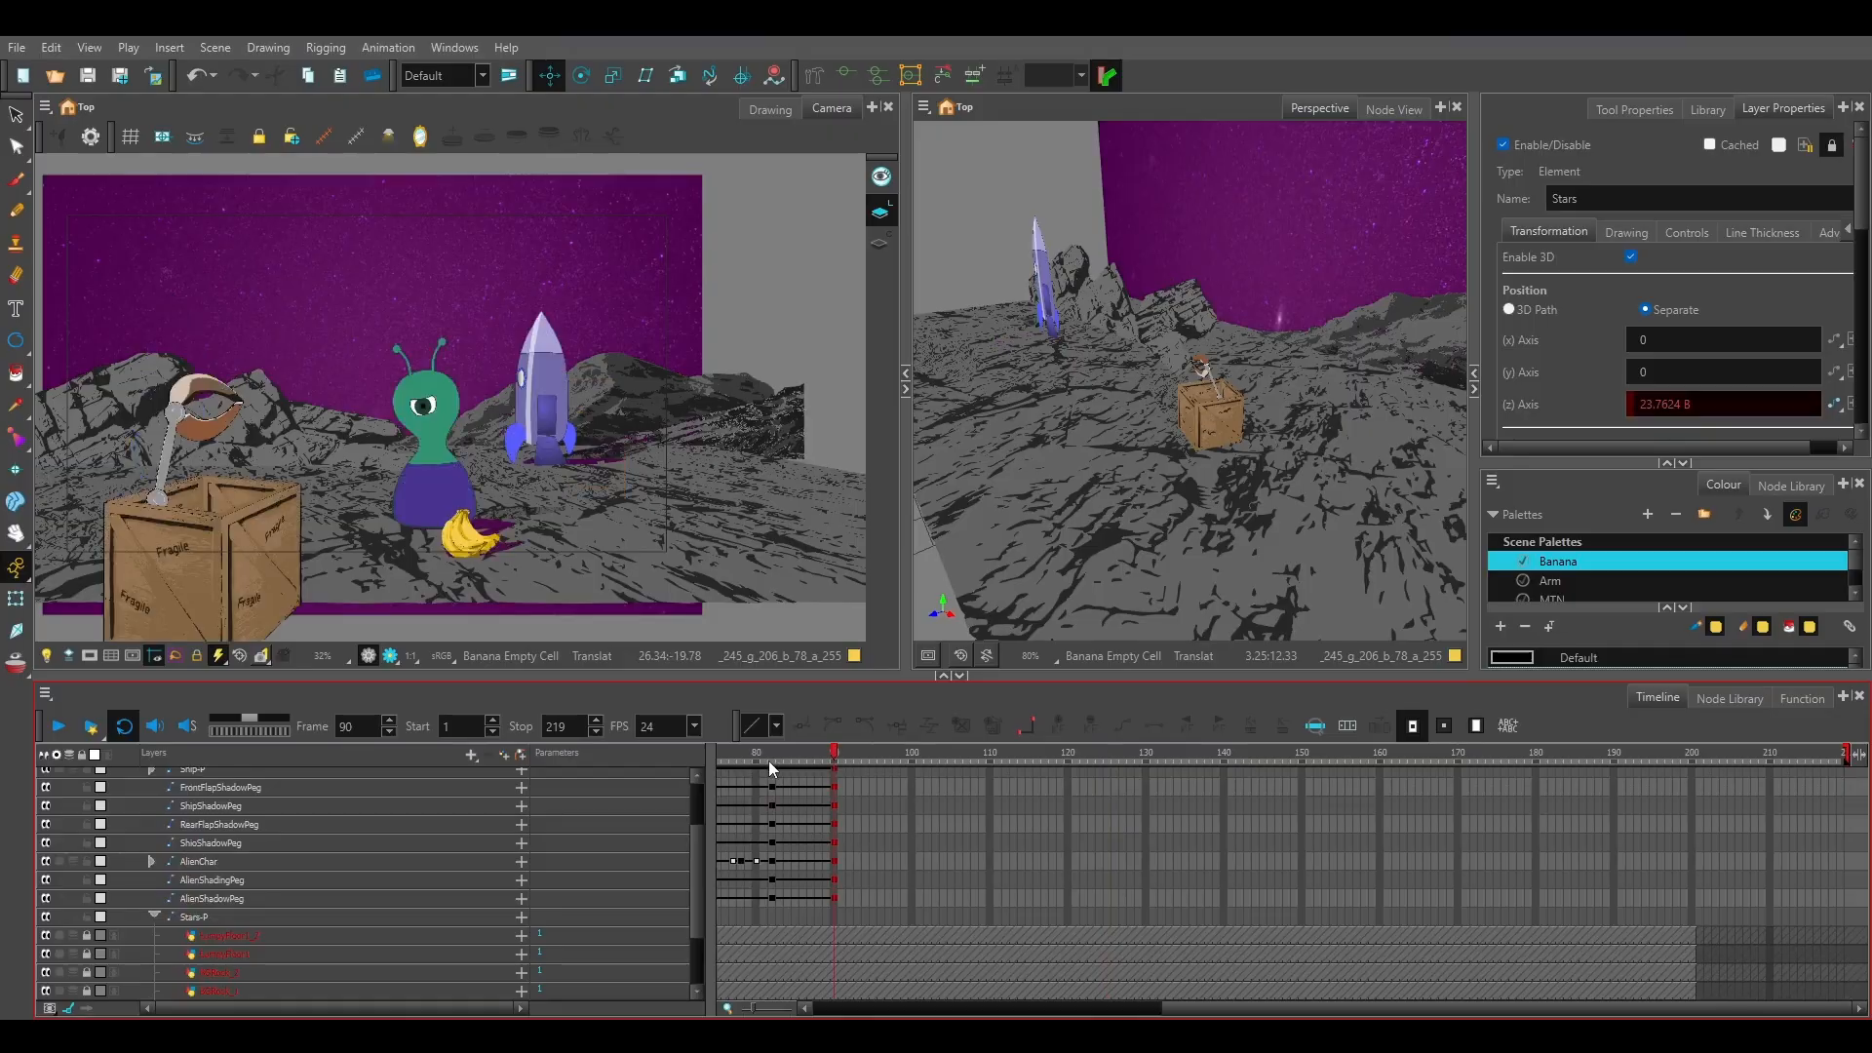
pyautogui.click(836, 759)
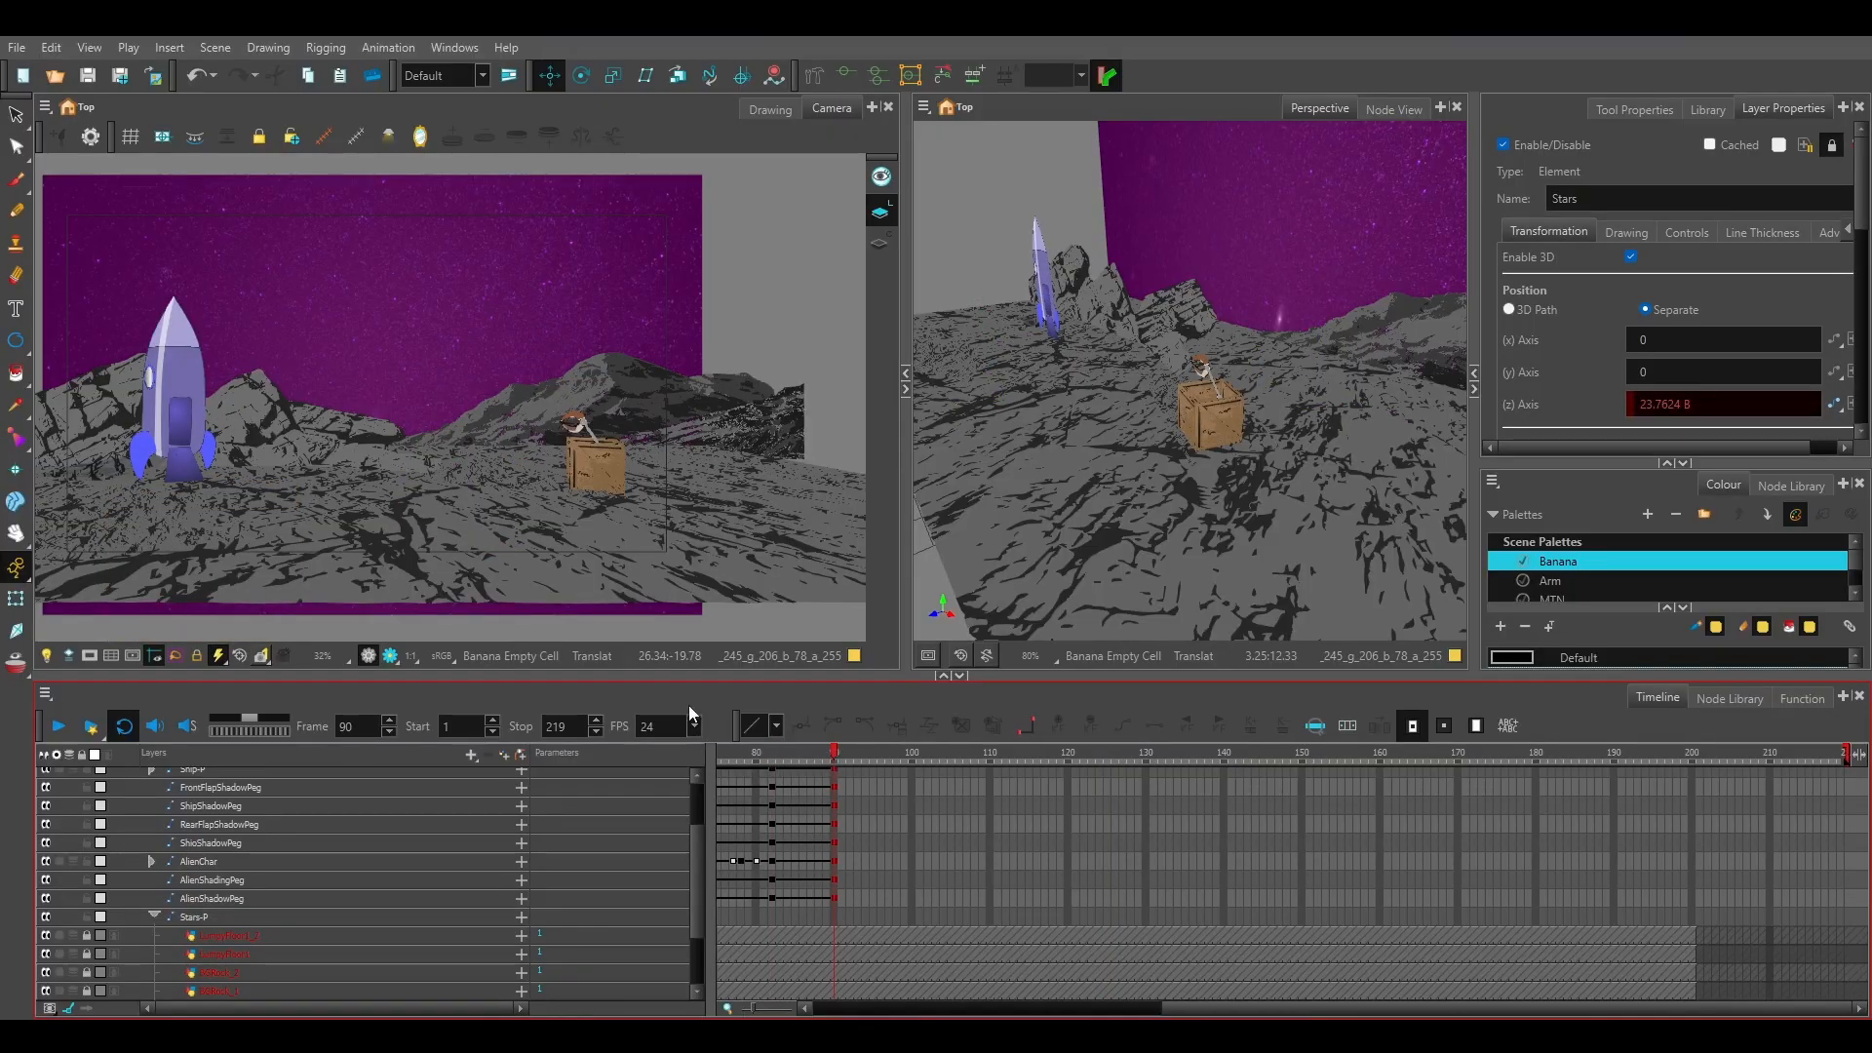
# Unlock all the Stars-P child layers: LumpyFloor1_2, LumpyFloor1, BGRock_2, BGRock_1, BGRock, MTN, Ground and Stars.
pyautogui.scroll(-2, 236, 944)
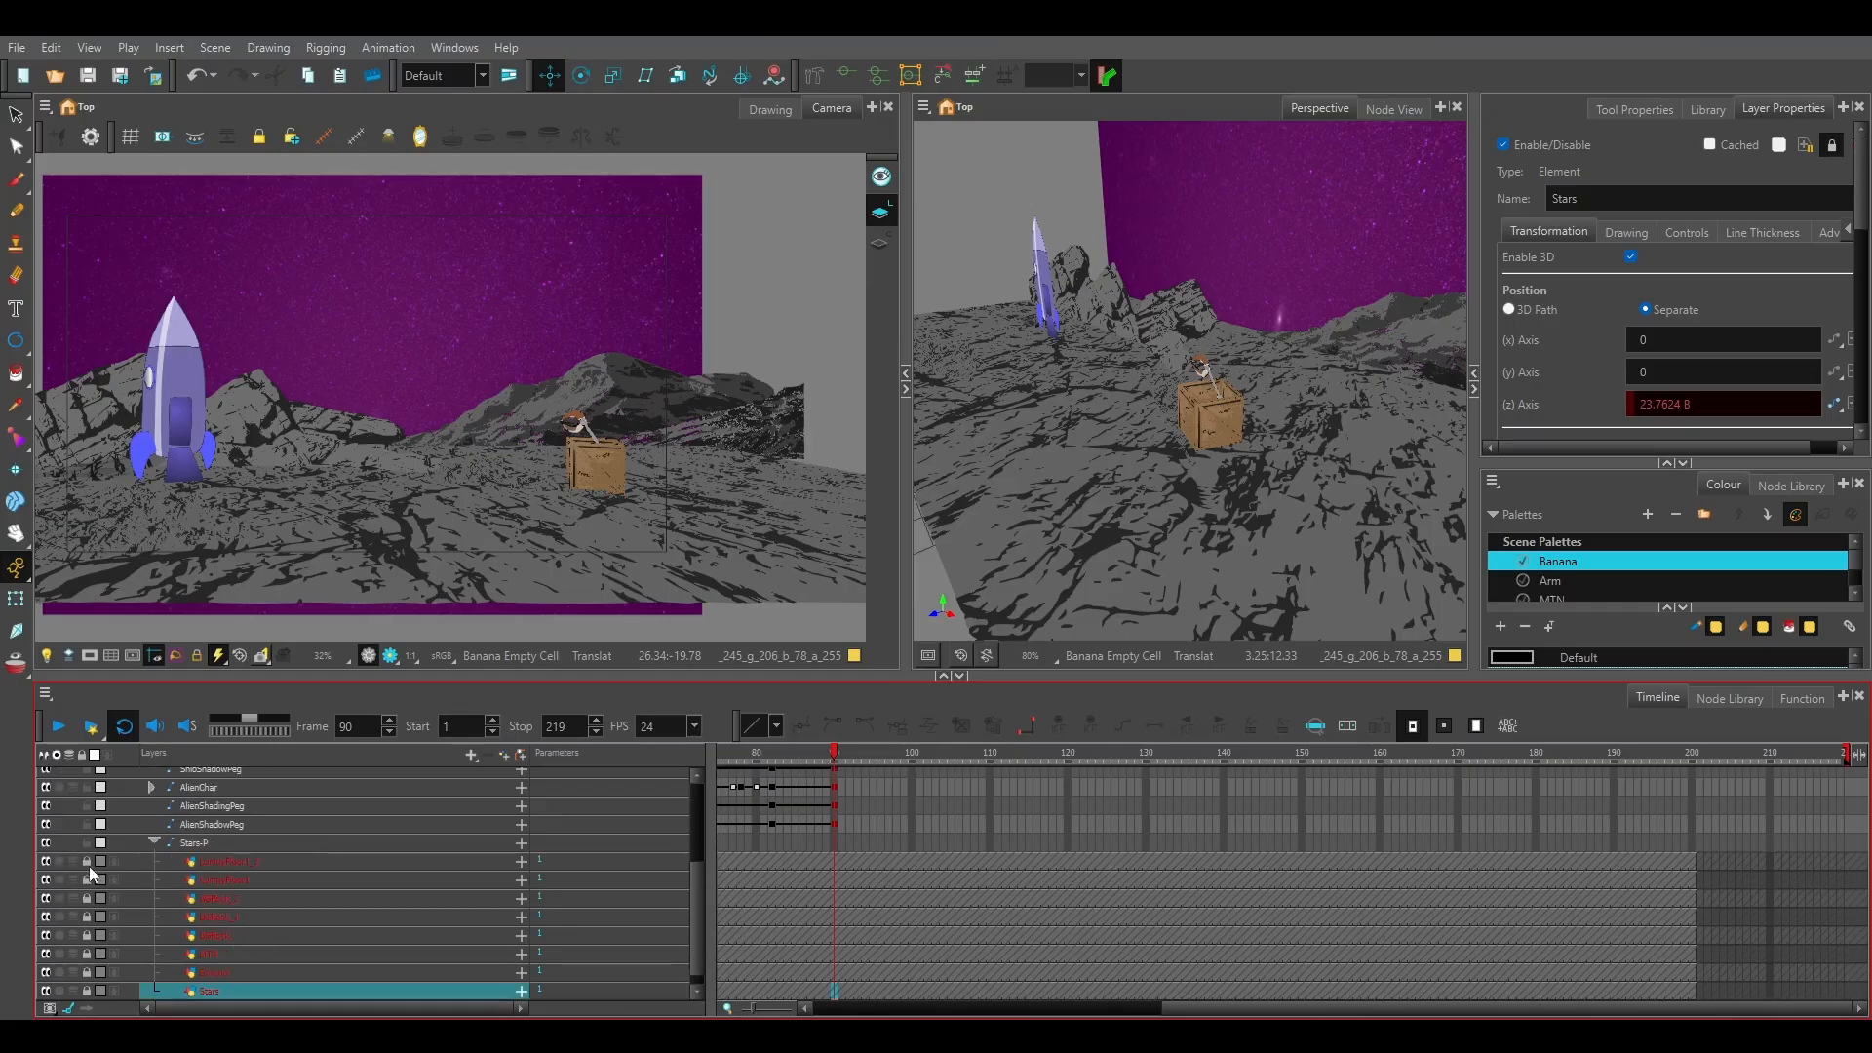
pyautogui.click(90, 866)
pyautogui.click(85, 879)
pyautogui.click(89, 901)
pyautogui.click(89, 917)
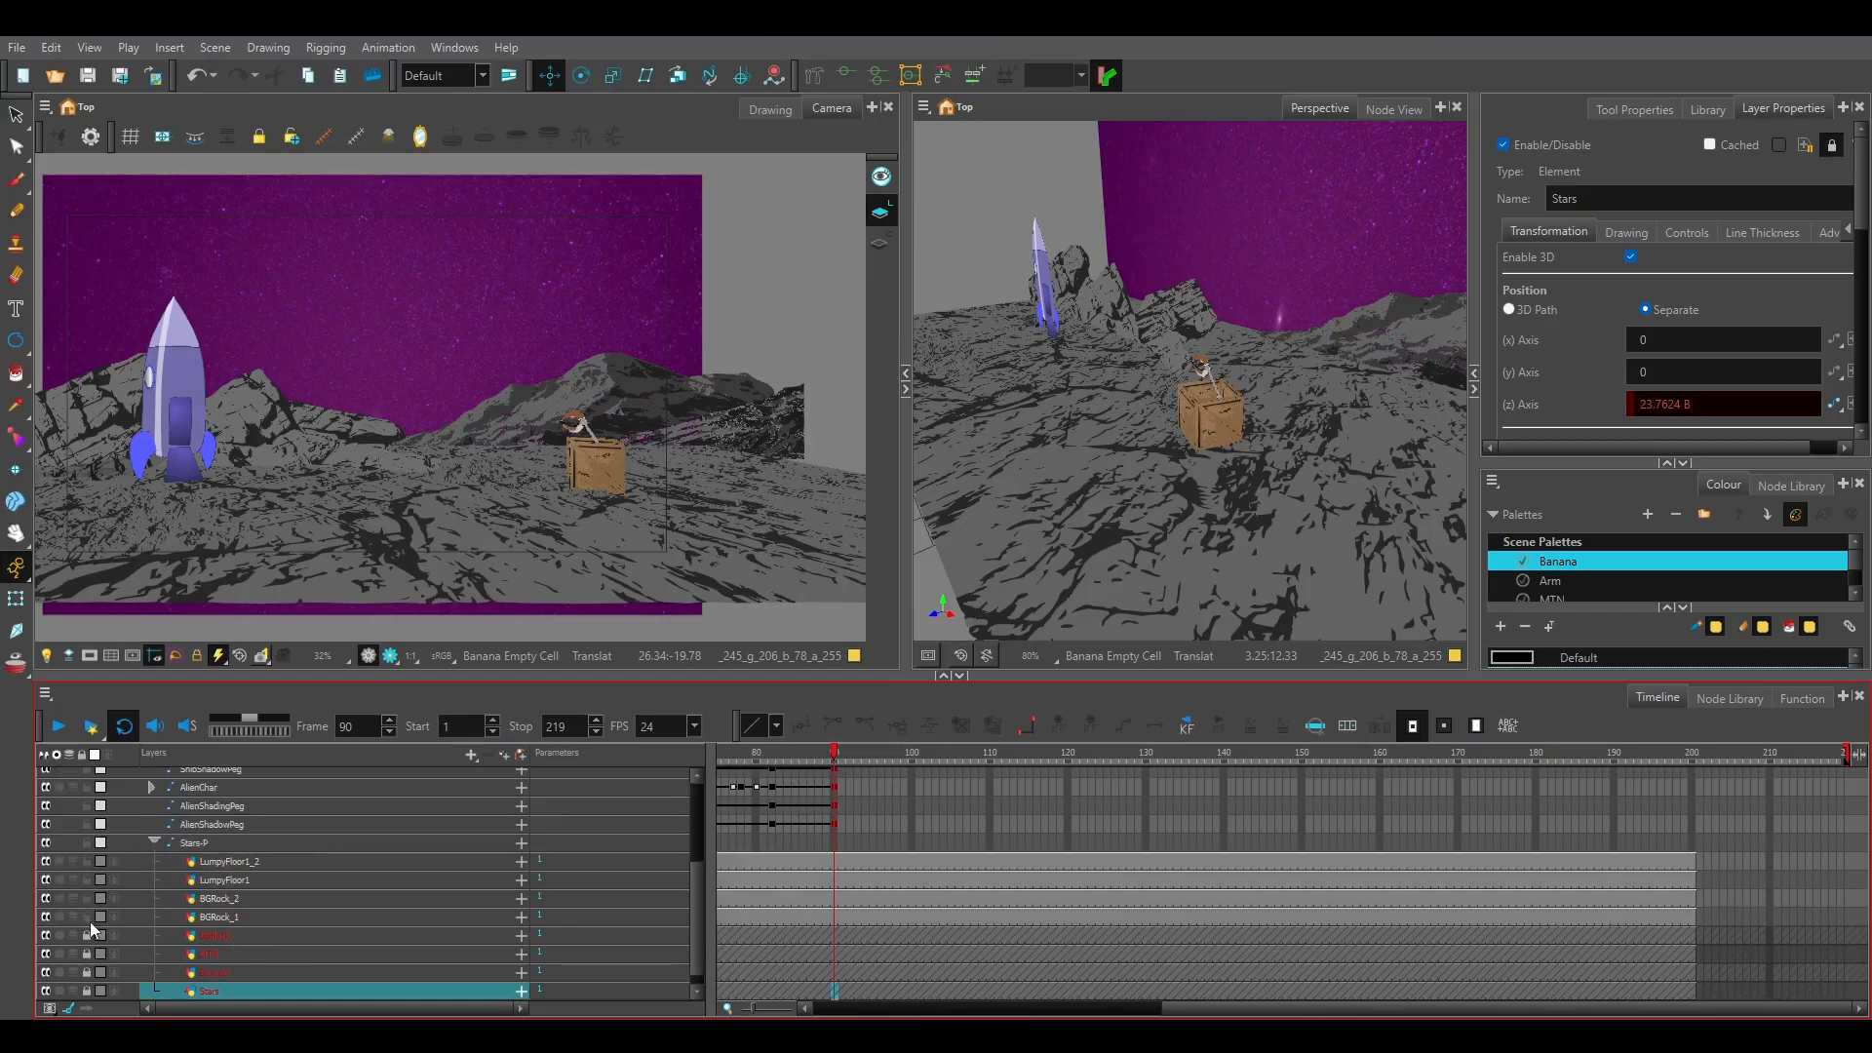
pyautogui.click(86, 935)
pyautogui.click(85, 953)
pyautogui.click(86, 972)
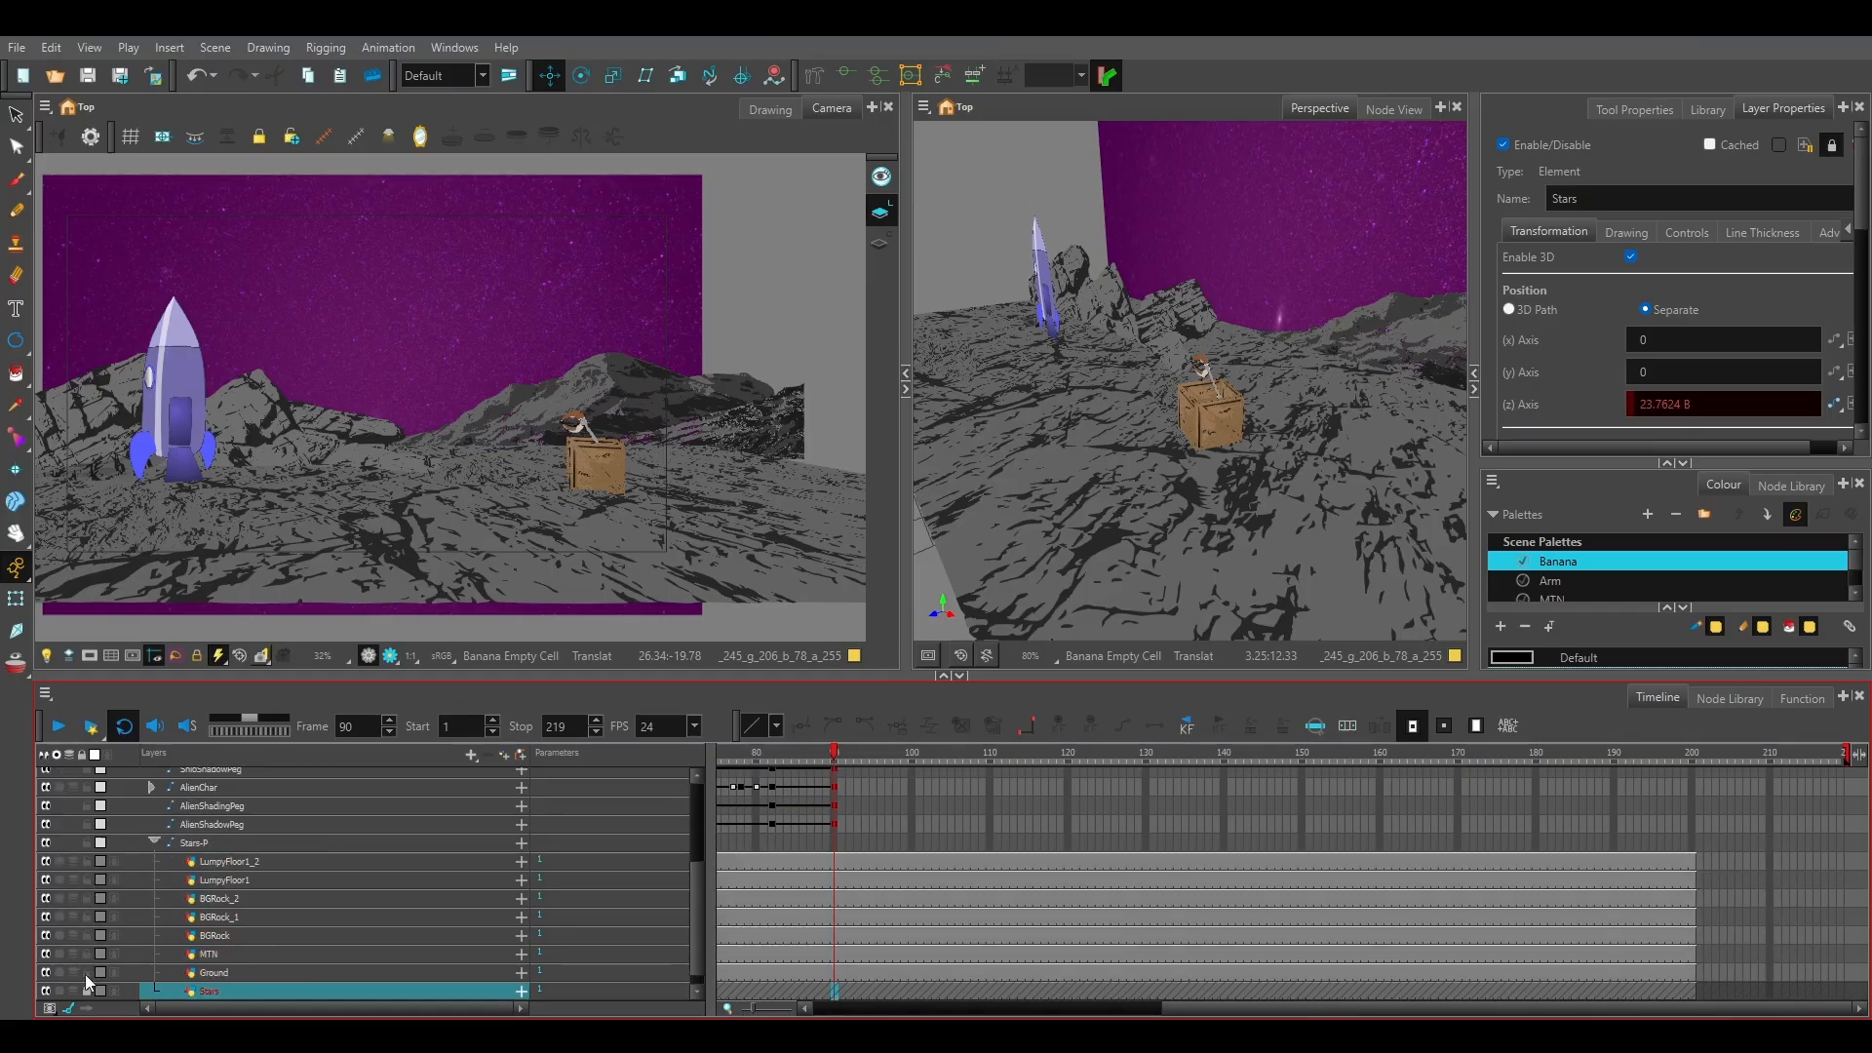
pyautogui.click(86, 991)
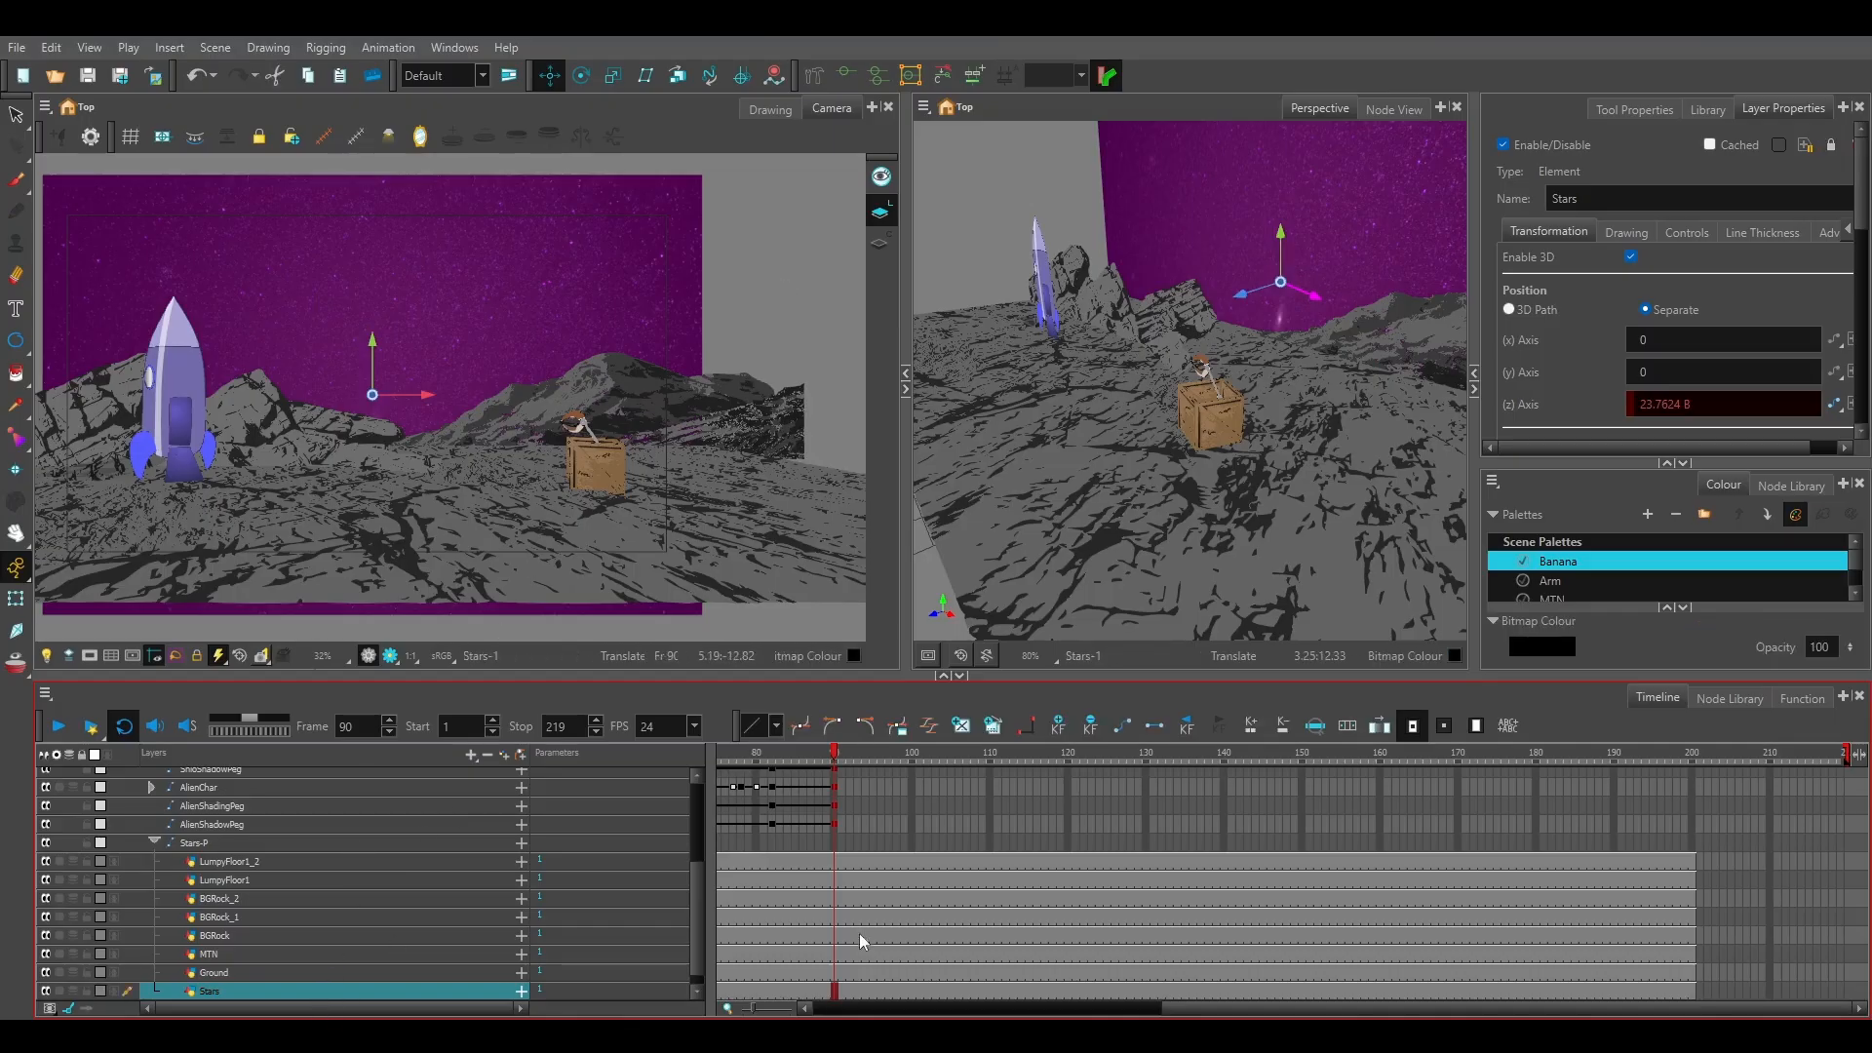
# Add keyframes at frame 82 to the Stars-P peg and all of its background layers from LumpyFloor1_2 to Stars.
pyautogui.scroll(-1, 792, 978)
pyautogui.click(770, 844)
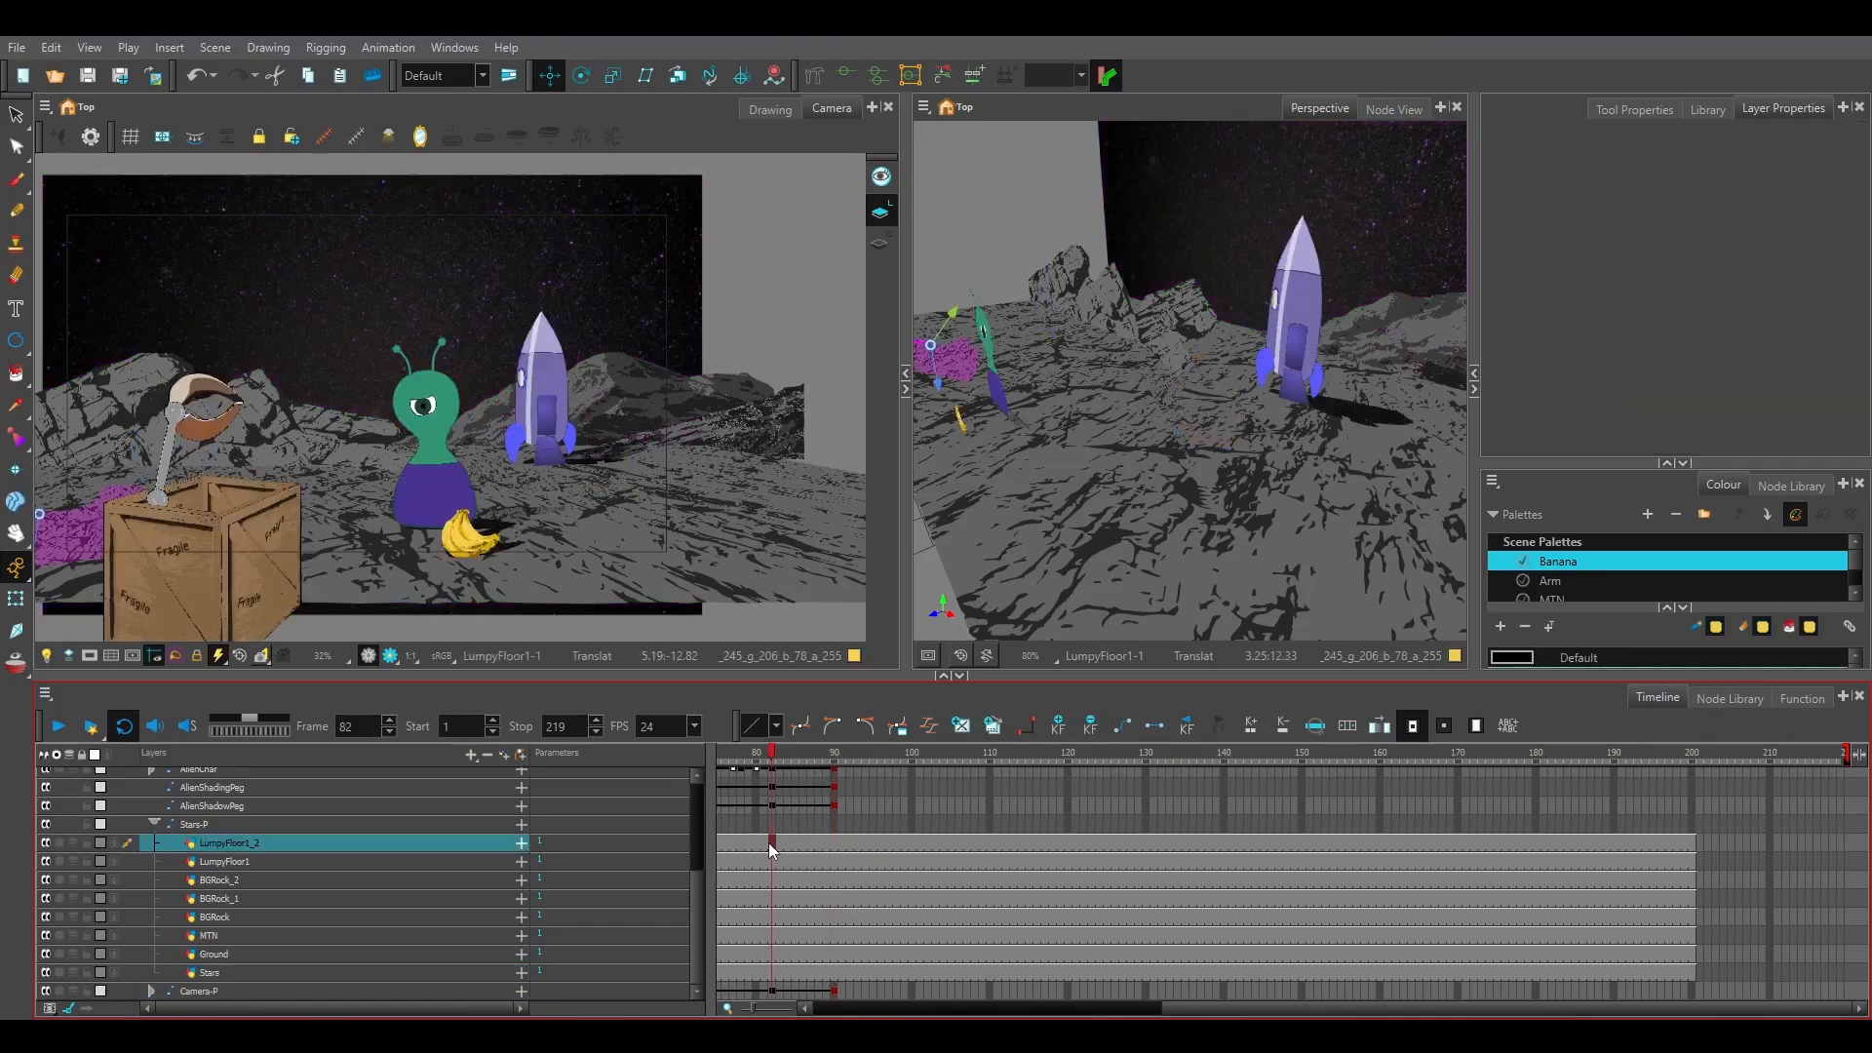
pyautogui.keyDown('shift'); pyautogui.click(772, 971); pyautogui.keyUp('shift')
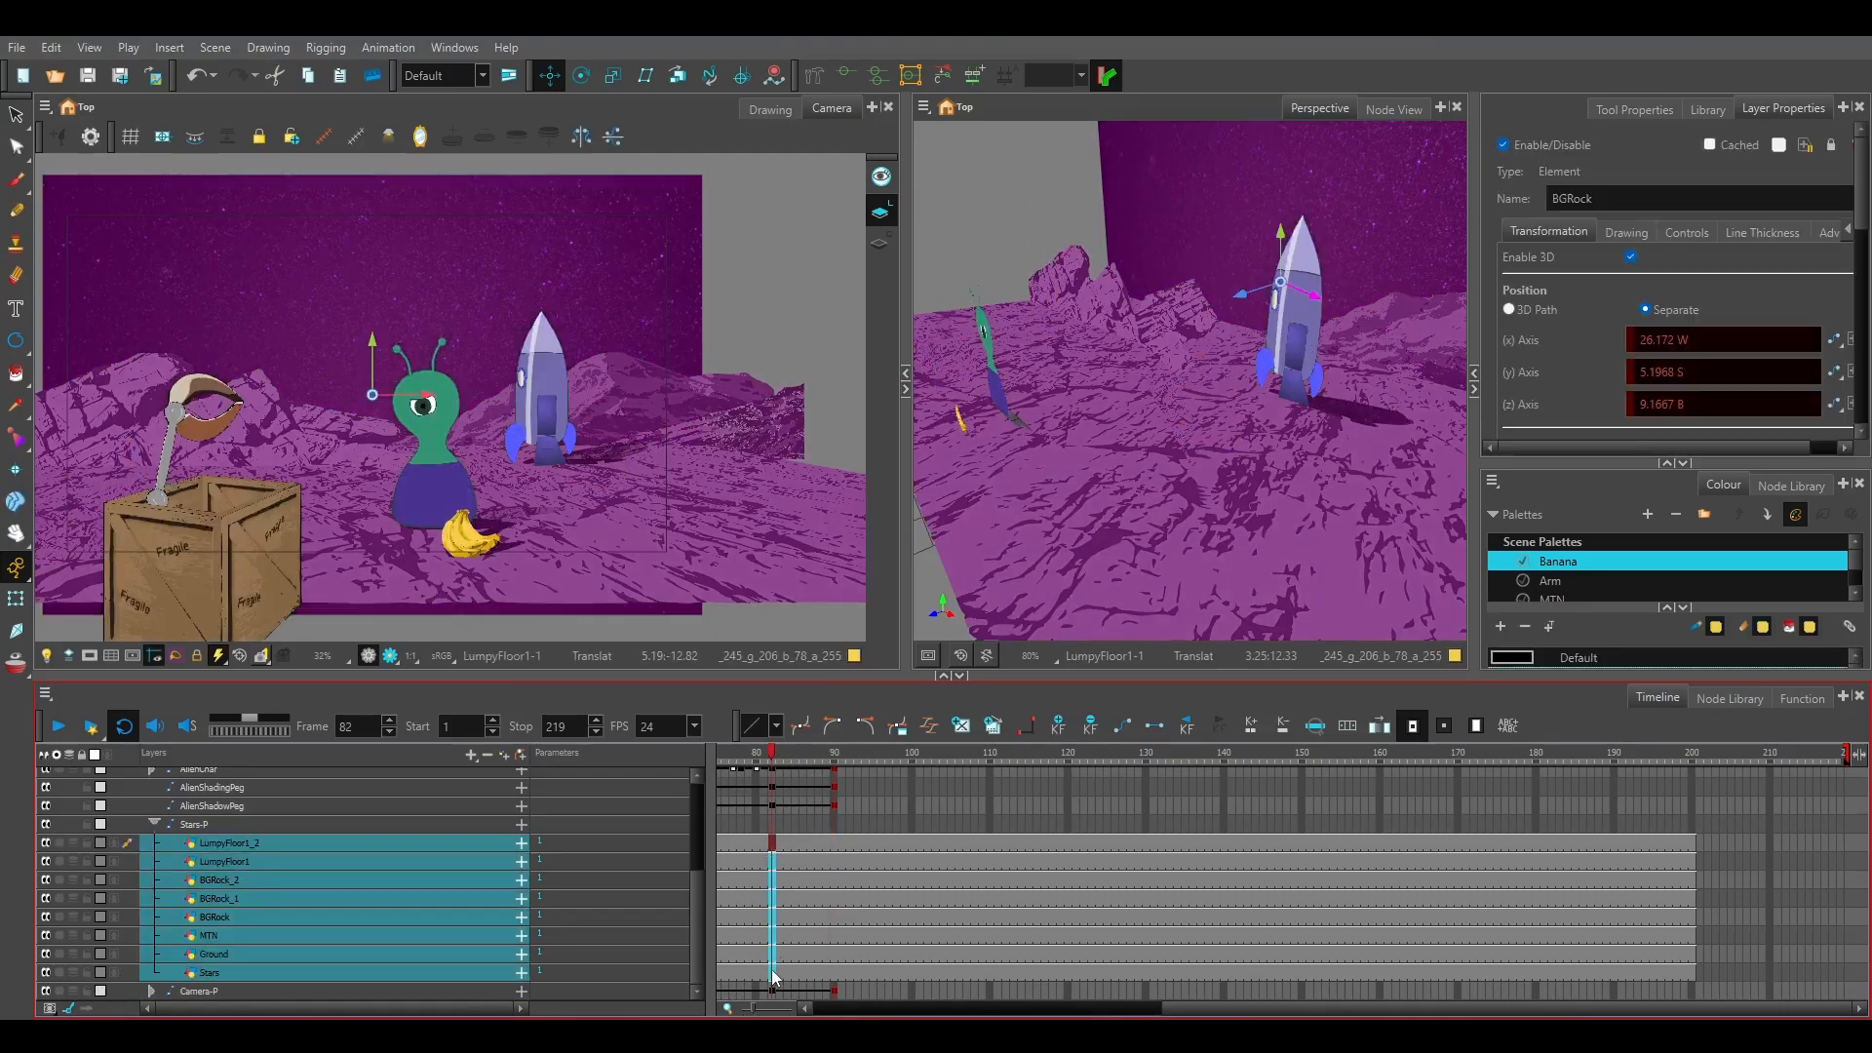
pyautogui.click(774, 825)
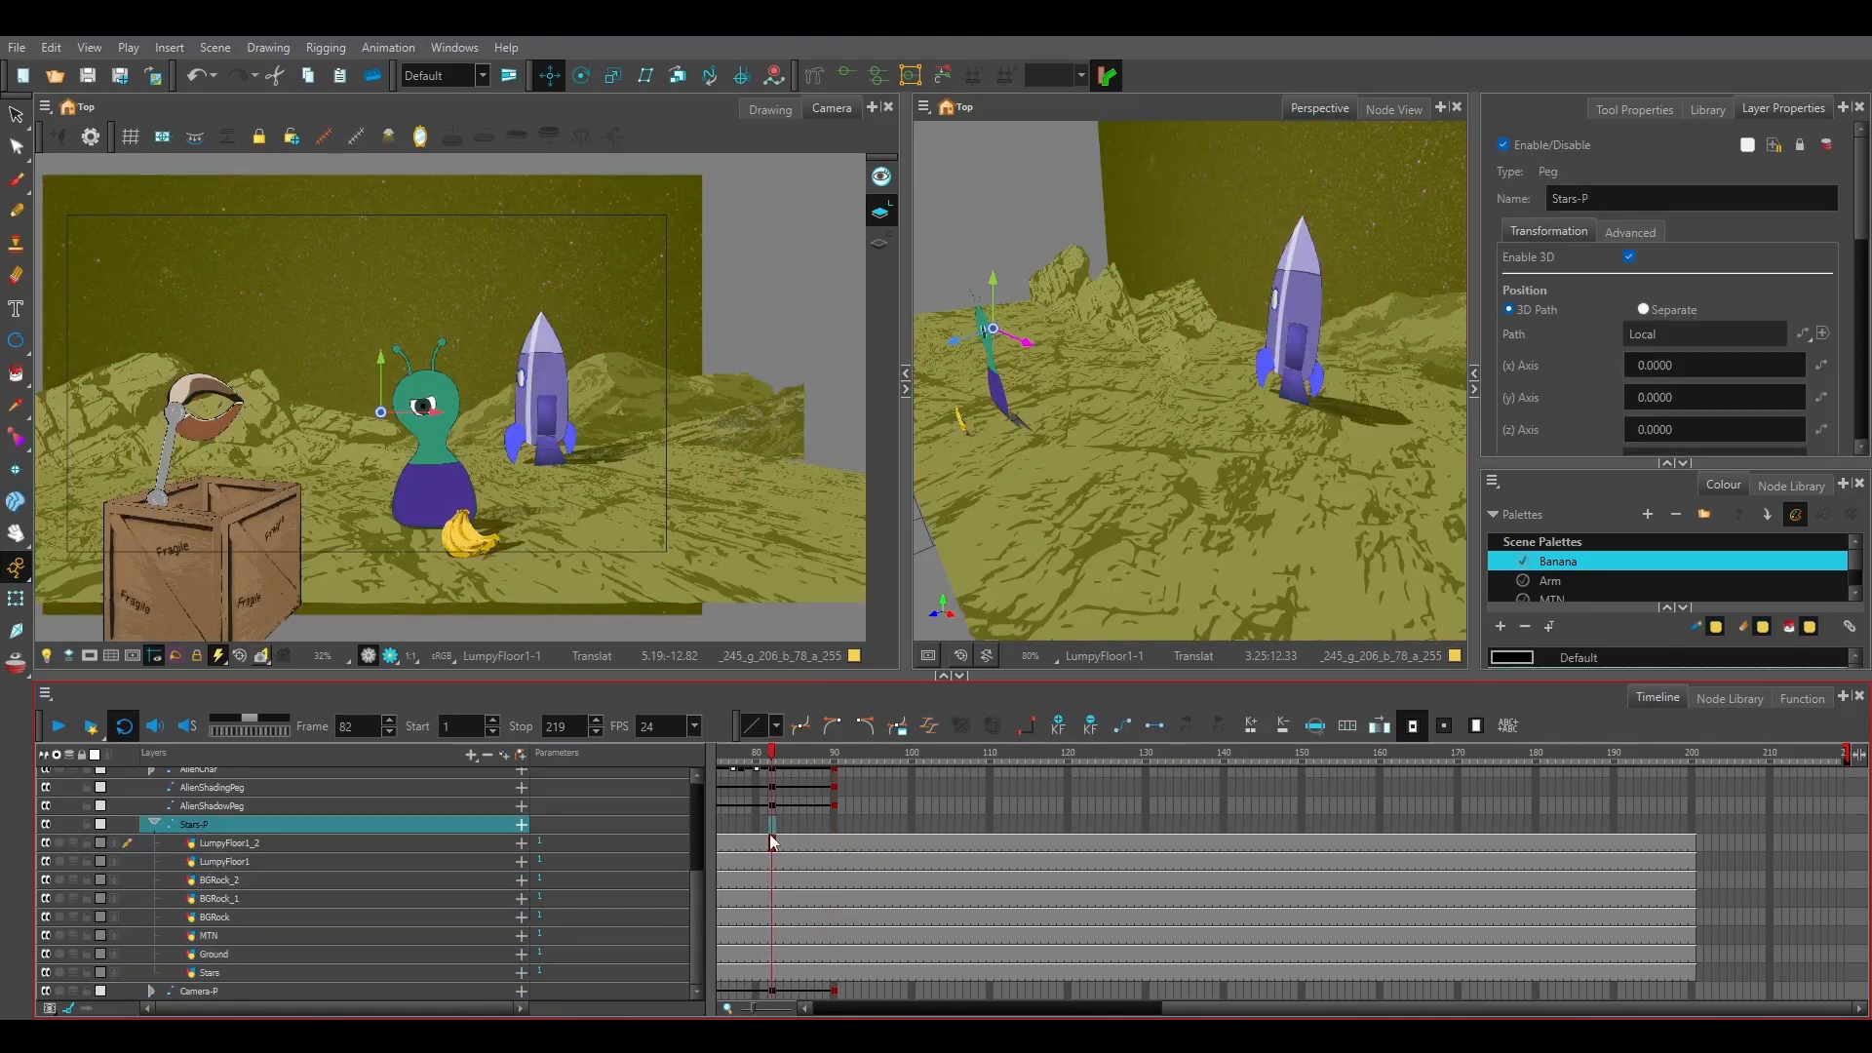
pyautogui.keyDown('shift'); pyautogui.click(773, 973); pyautogui.keyUp('shift')
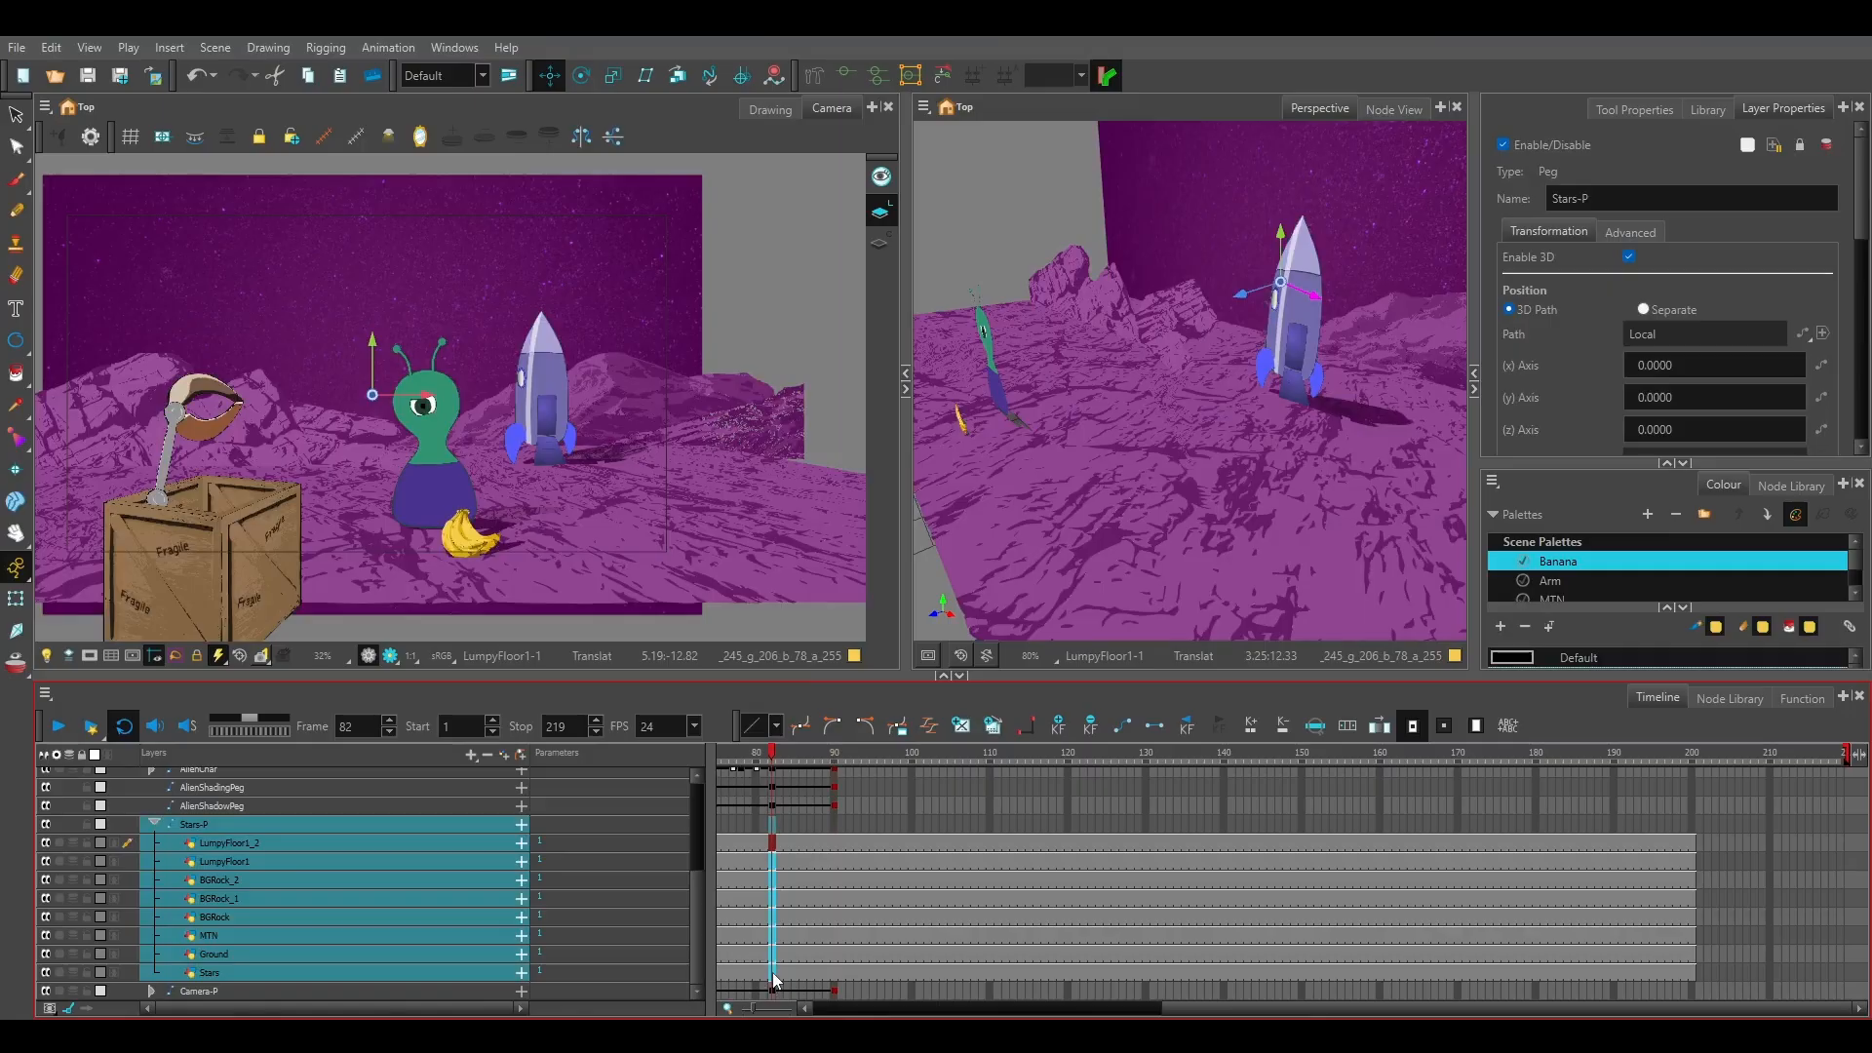
pyautogui.press('F6')
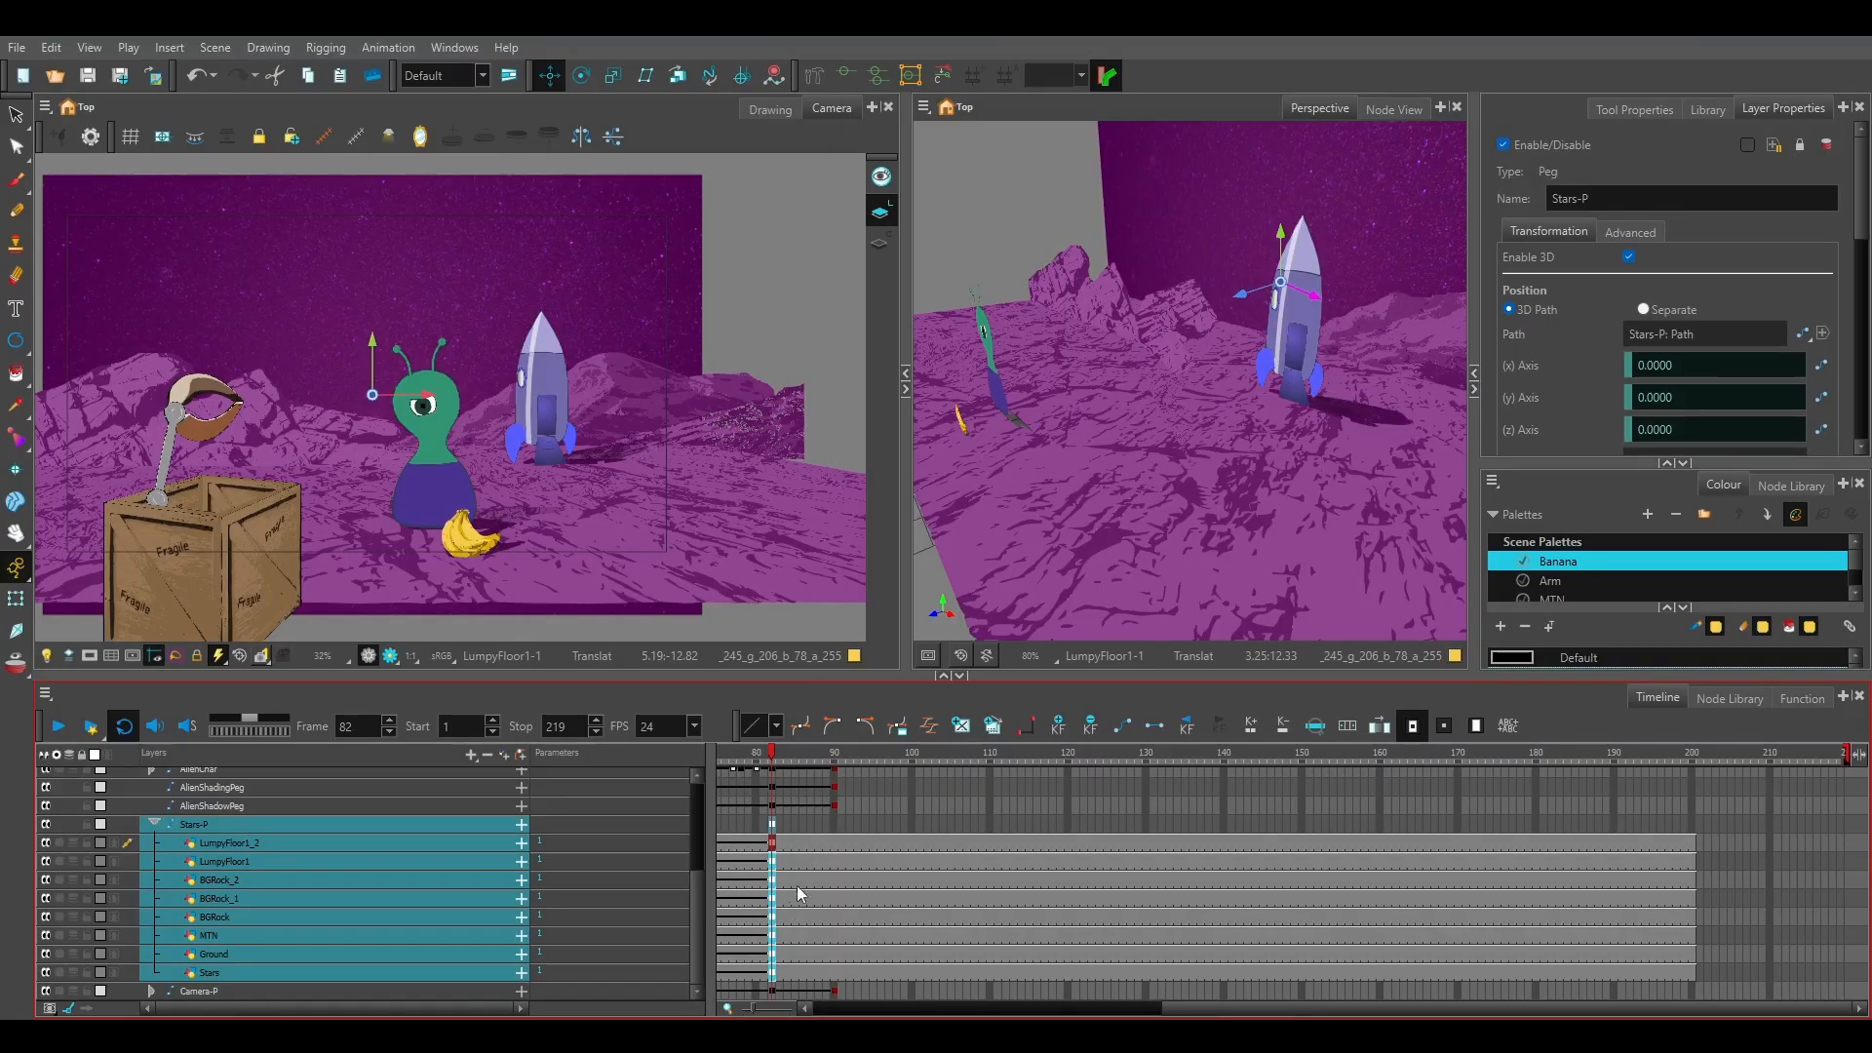
# Add keyframes at frame 90 to all background layers from LumpyFloor1_2 to Stars and to the Stars-P peg.
pyautogui.click(833, 841)
pyautogui.keyDown('shift'); pyautogui.click(832, 973); pyautogui.keyUp('shift')
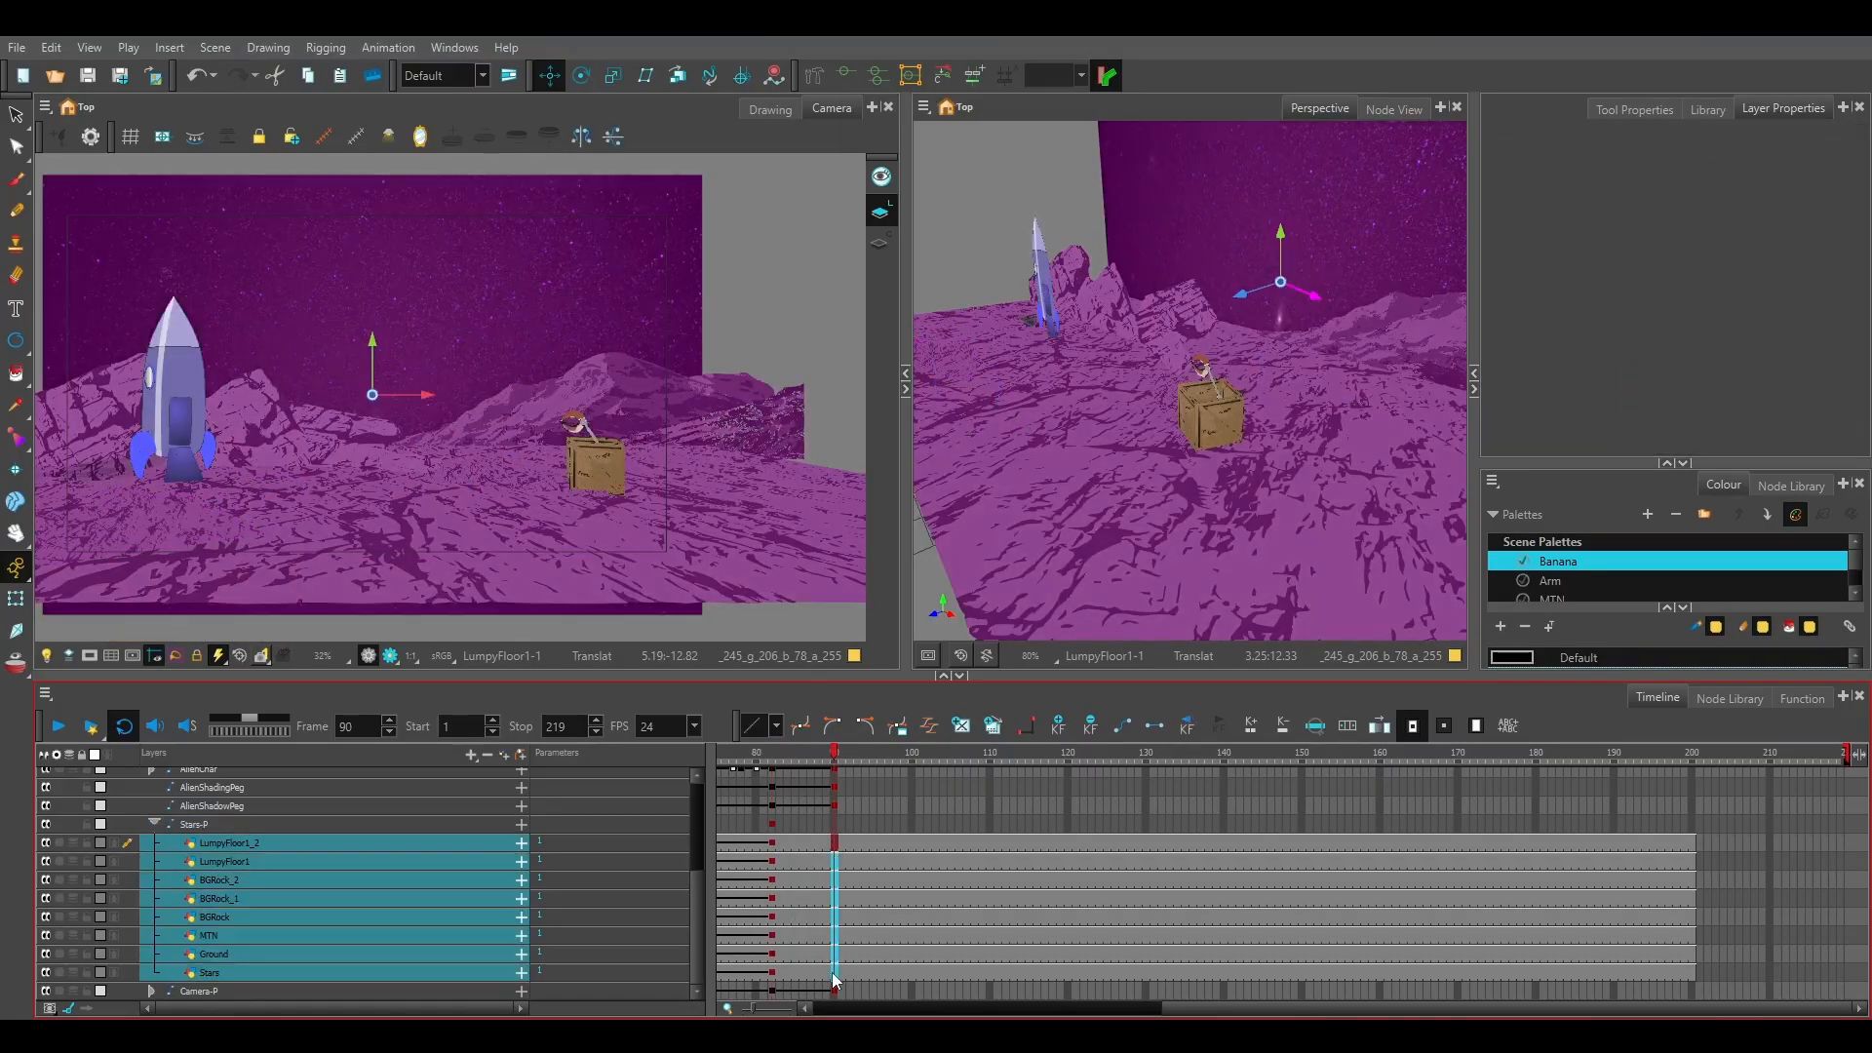
pyautogui.press('F6')
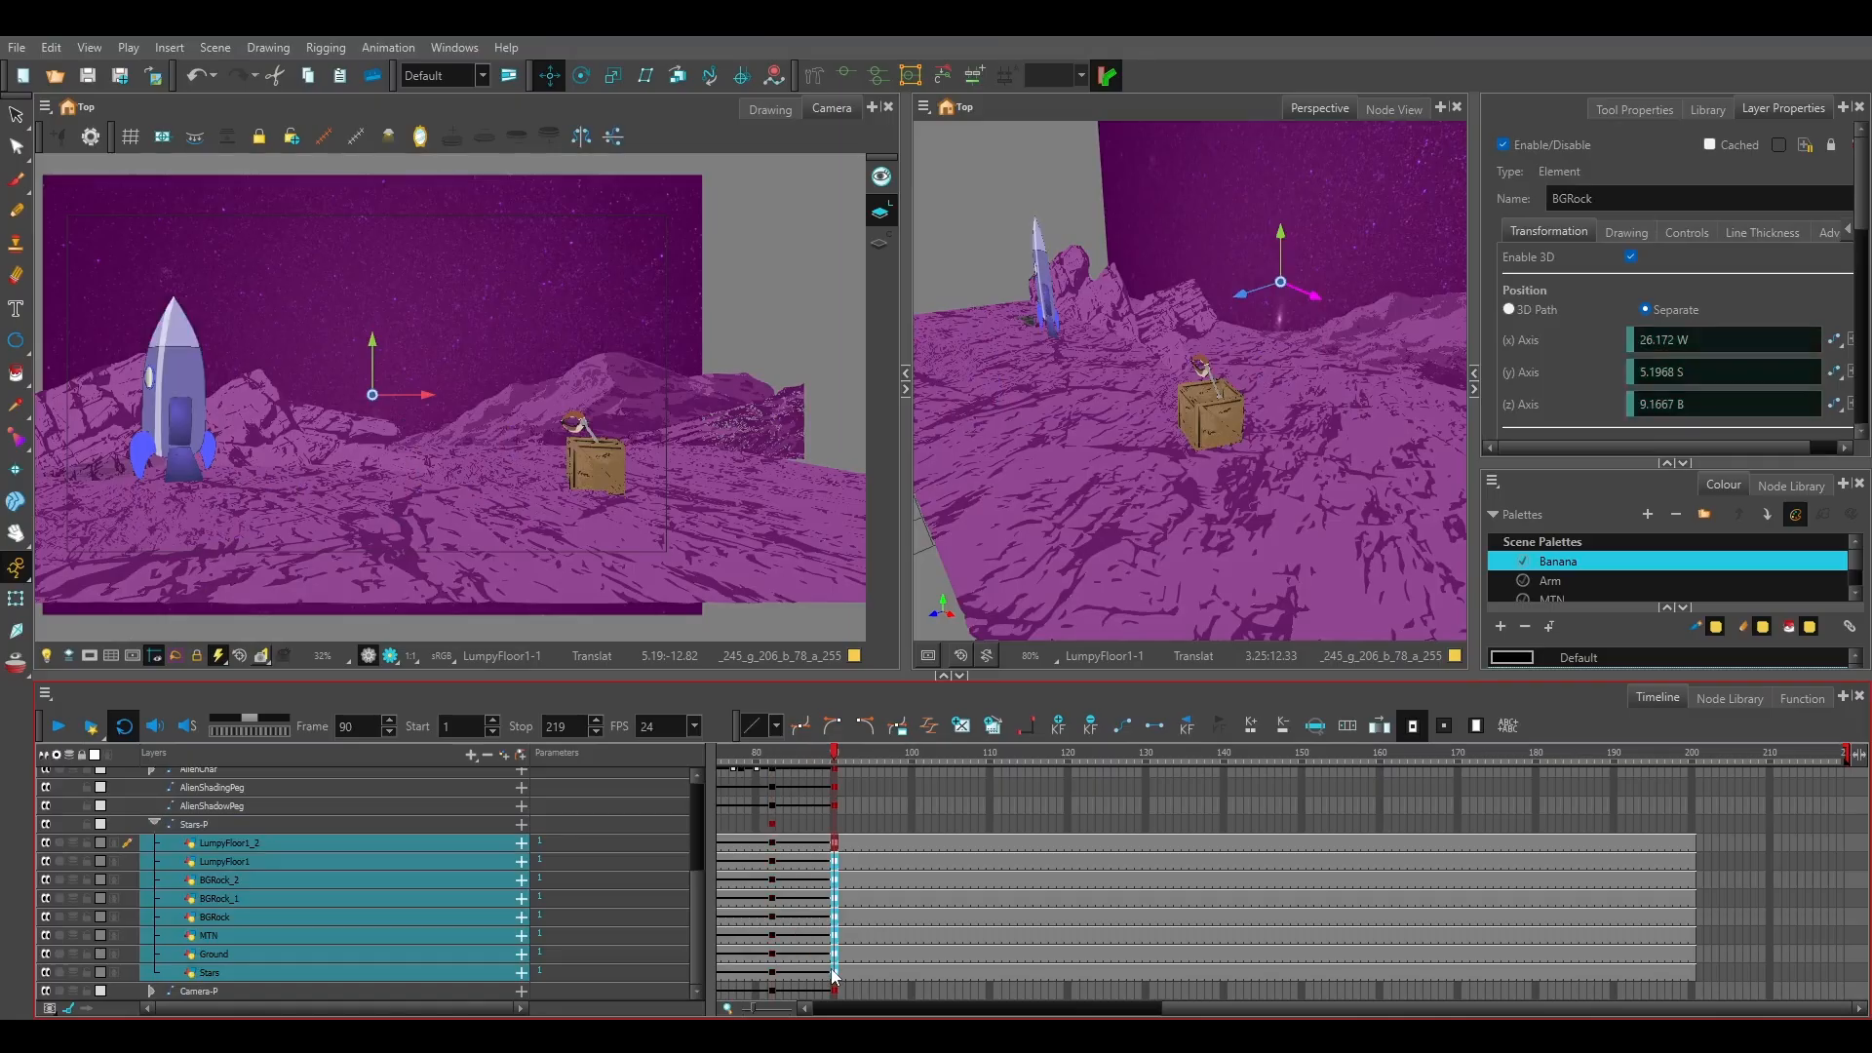
pyautogui.click(834, 824)
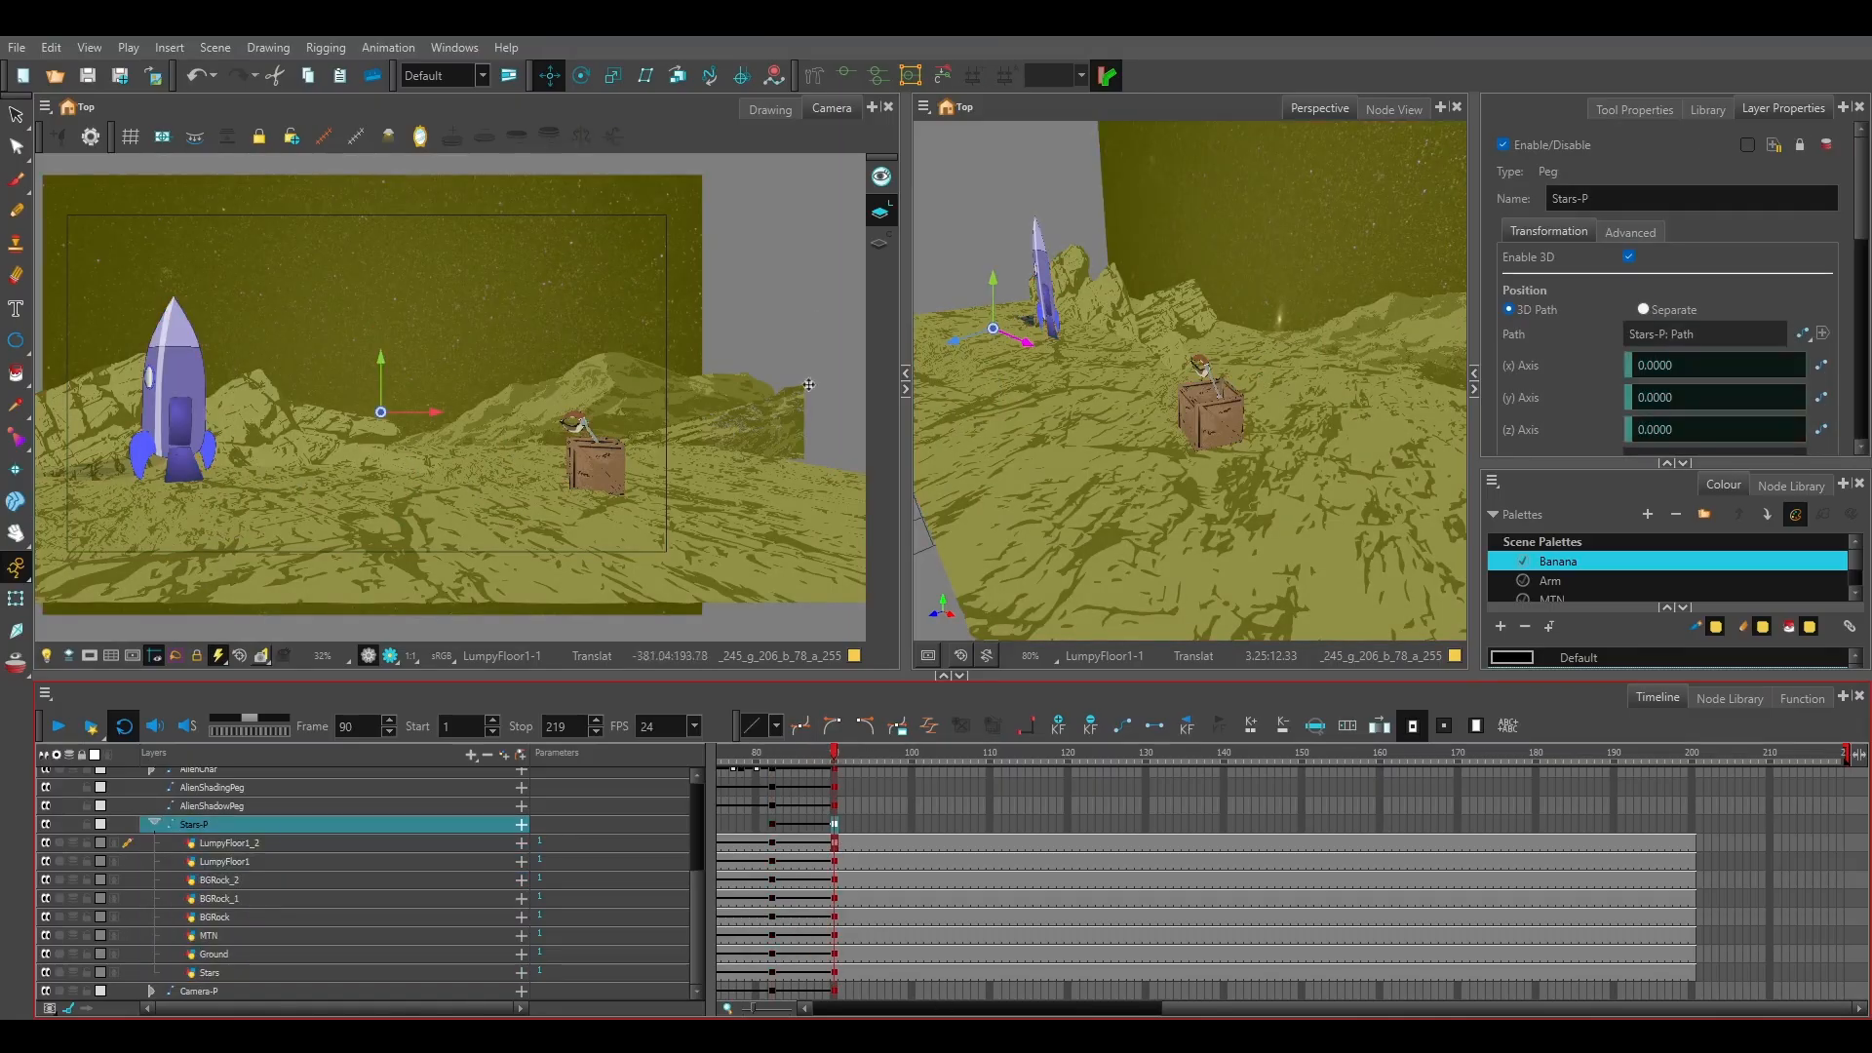
pyautogui.click(926, 823)
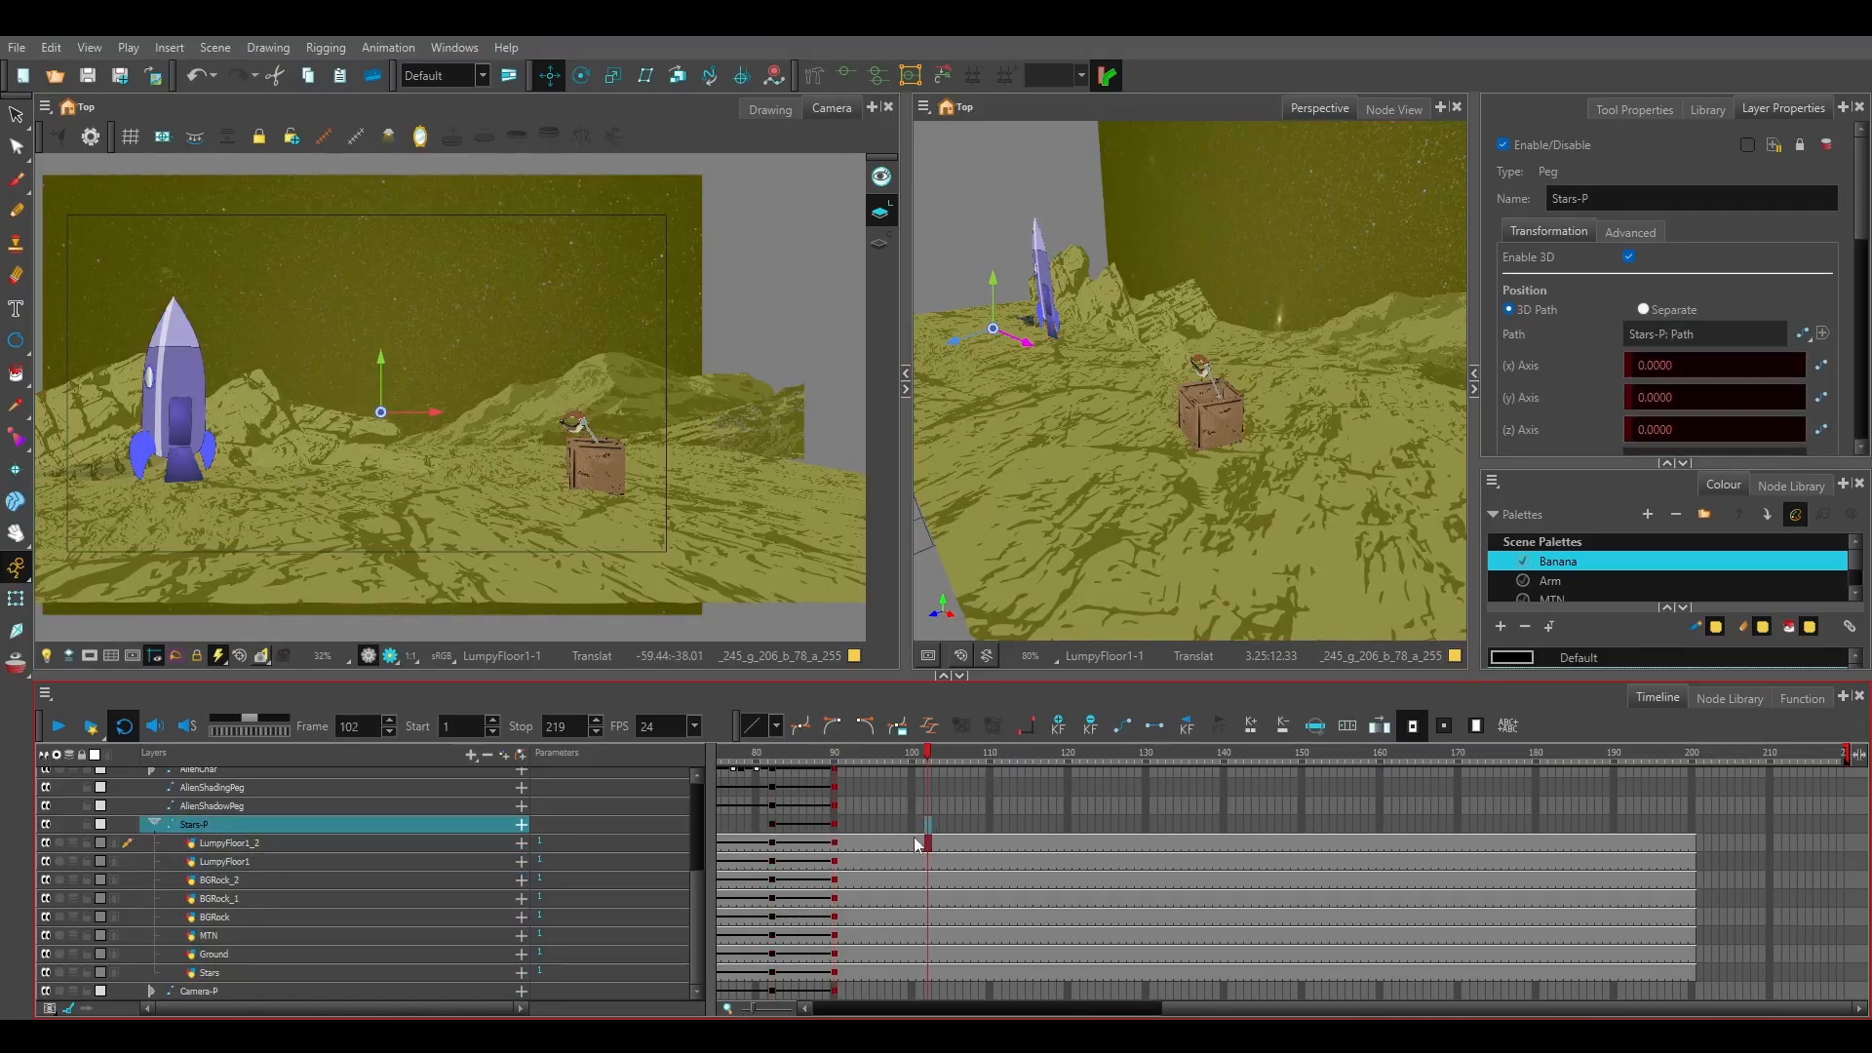
# Move the Stars layer at frame 90 to about 15.4 E and 4.8 N, and scale it up slightly.
pyautogui.click(835, 973)
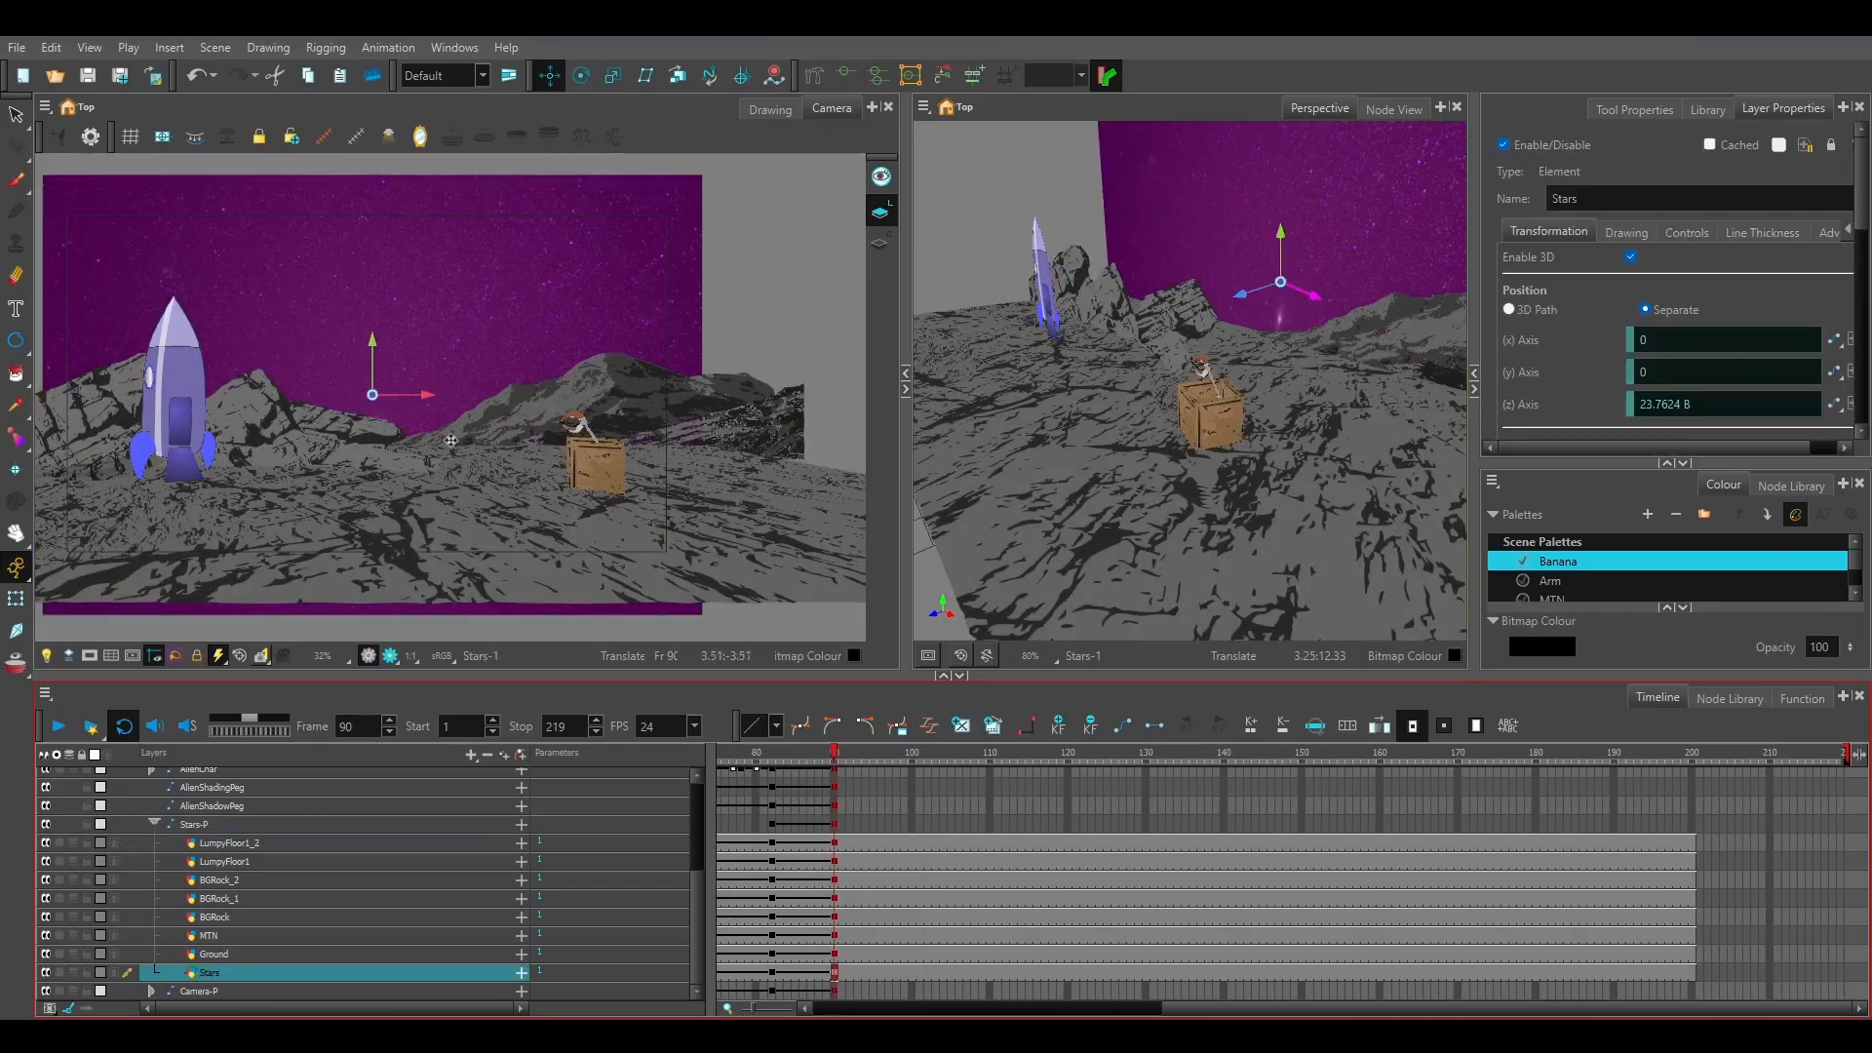
pyautogui.moveTo(407, 371); pyautogui.dragTo(491, 338)
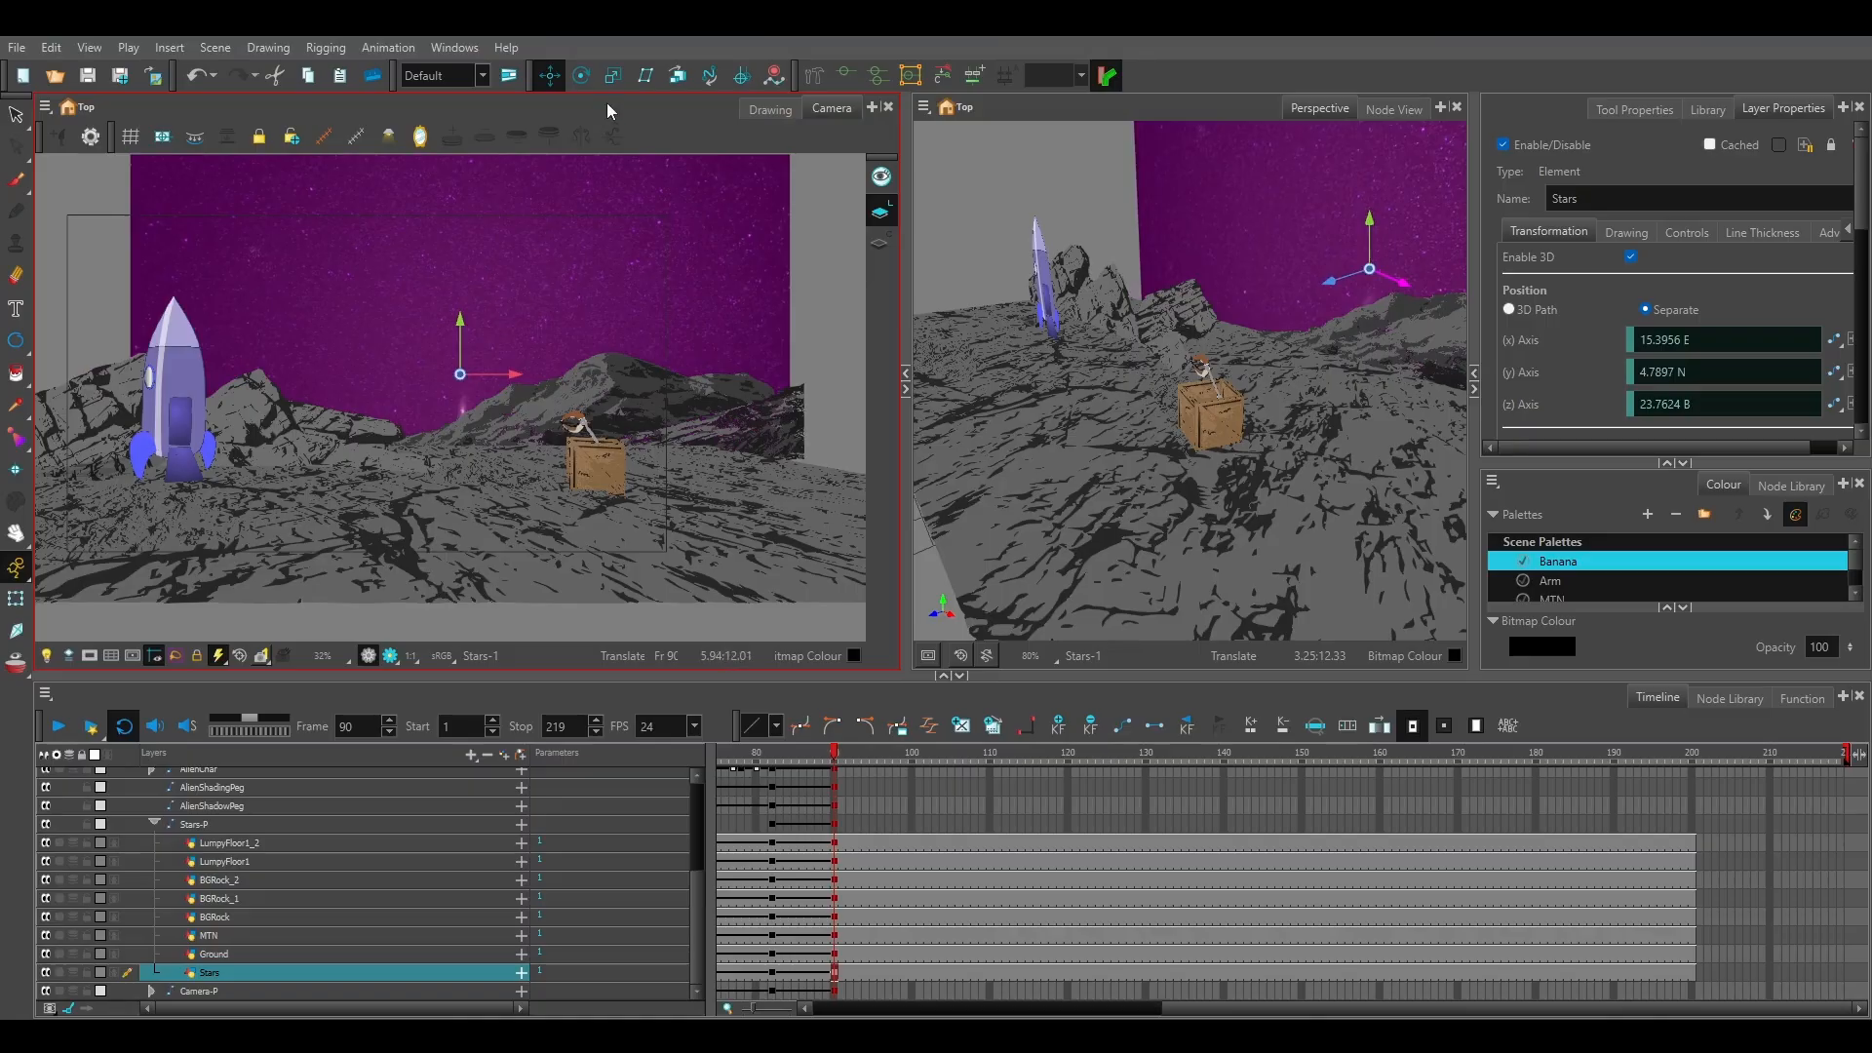
pyautogui.hotkey('alt', '4')
pyautogui.scroll(-2, 460, 368)
pyautogui.moveTo(362, 470); pyautogui.dragTo(334, 480)
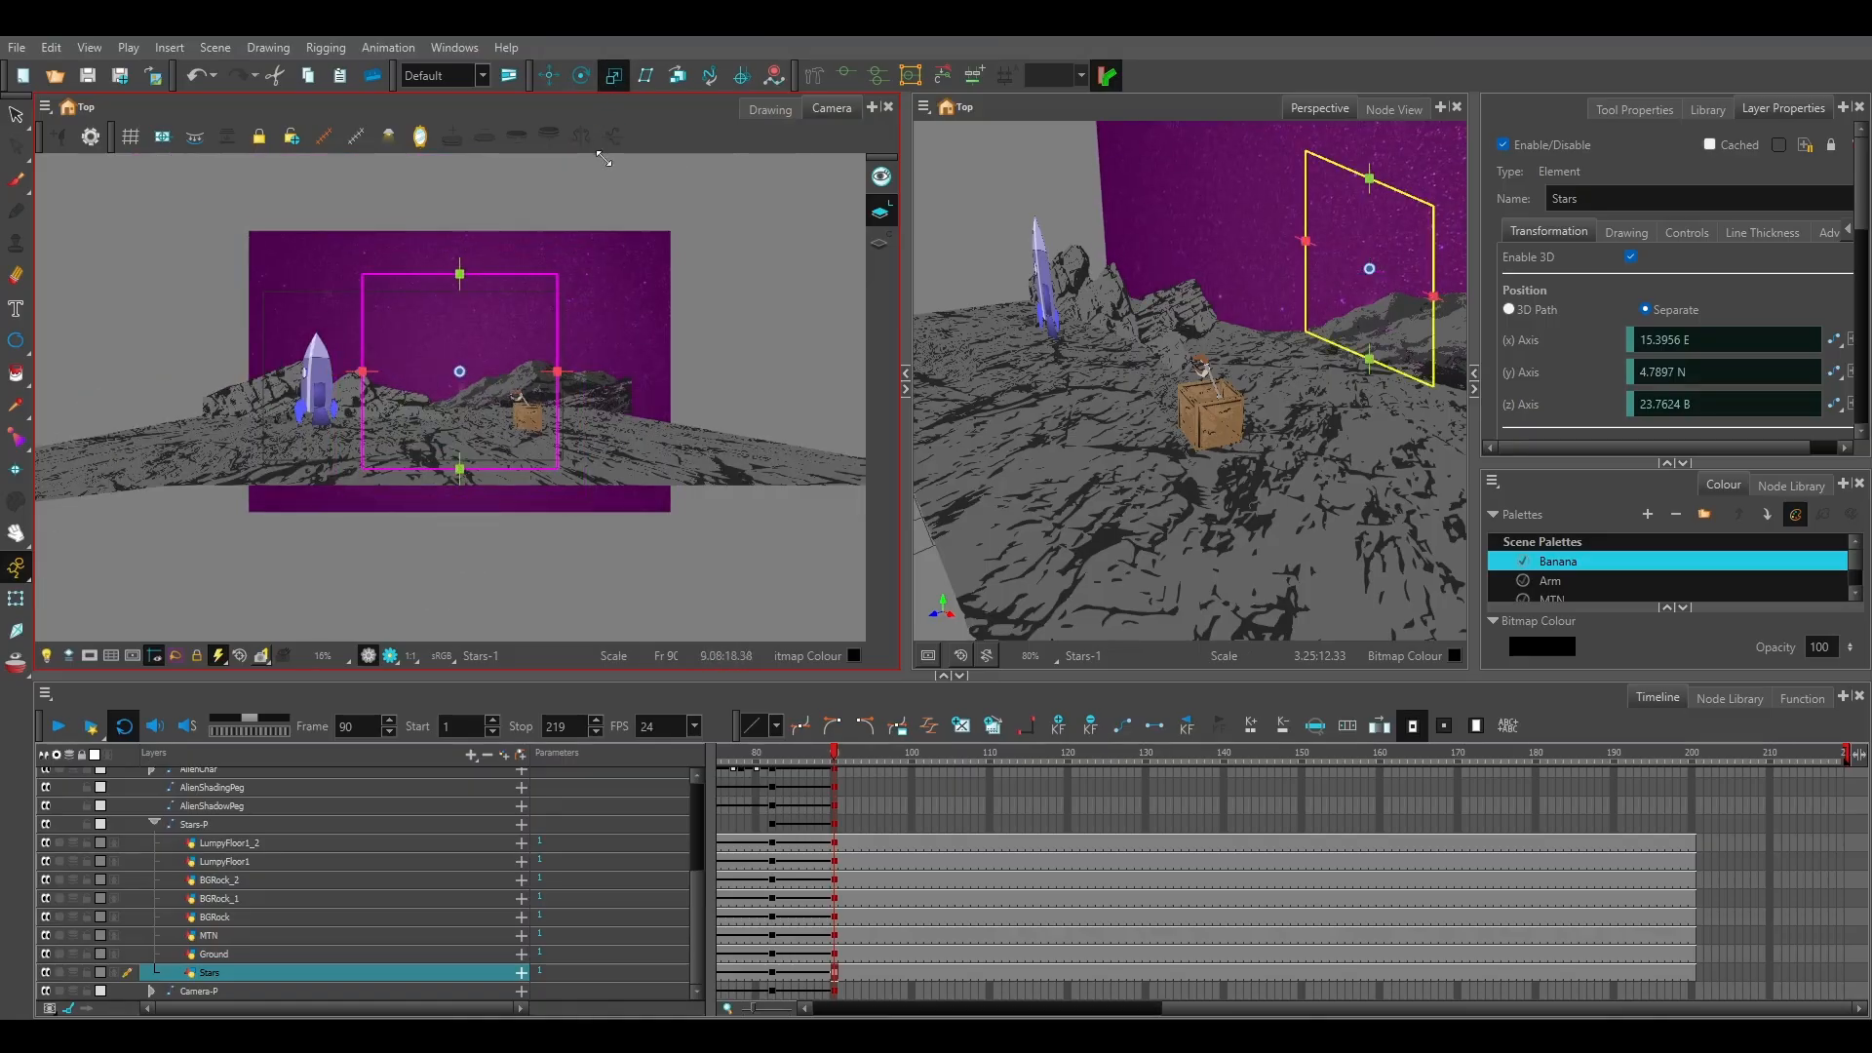
# Try to rotate the Stars layer in 3D at frame 90, and undo the rotations.
pyautogui.click(581, 75)
pyautogui.moveTo(506, 301); pyautogui.dragTo(465, 460)
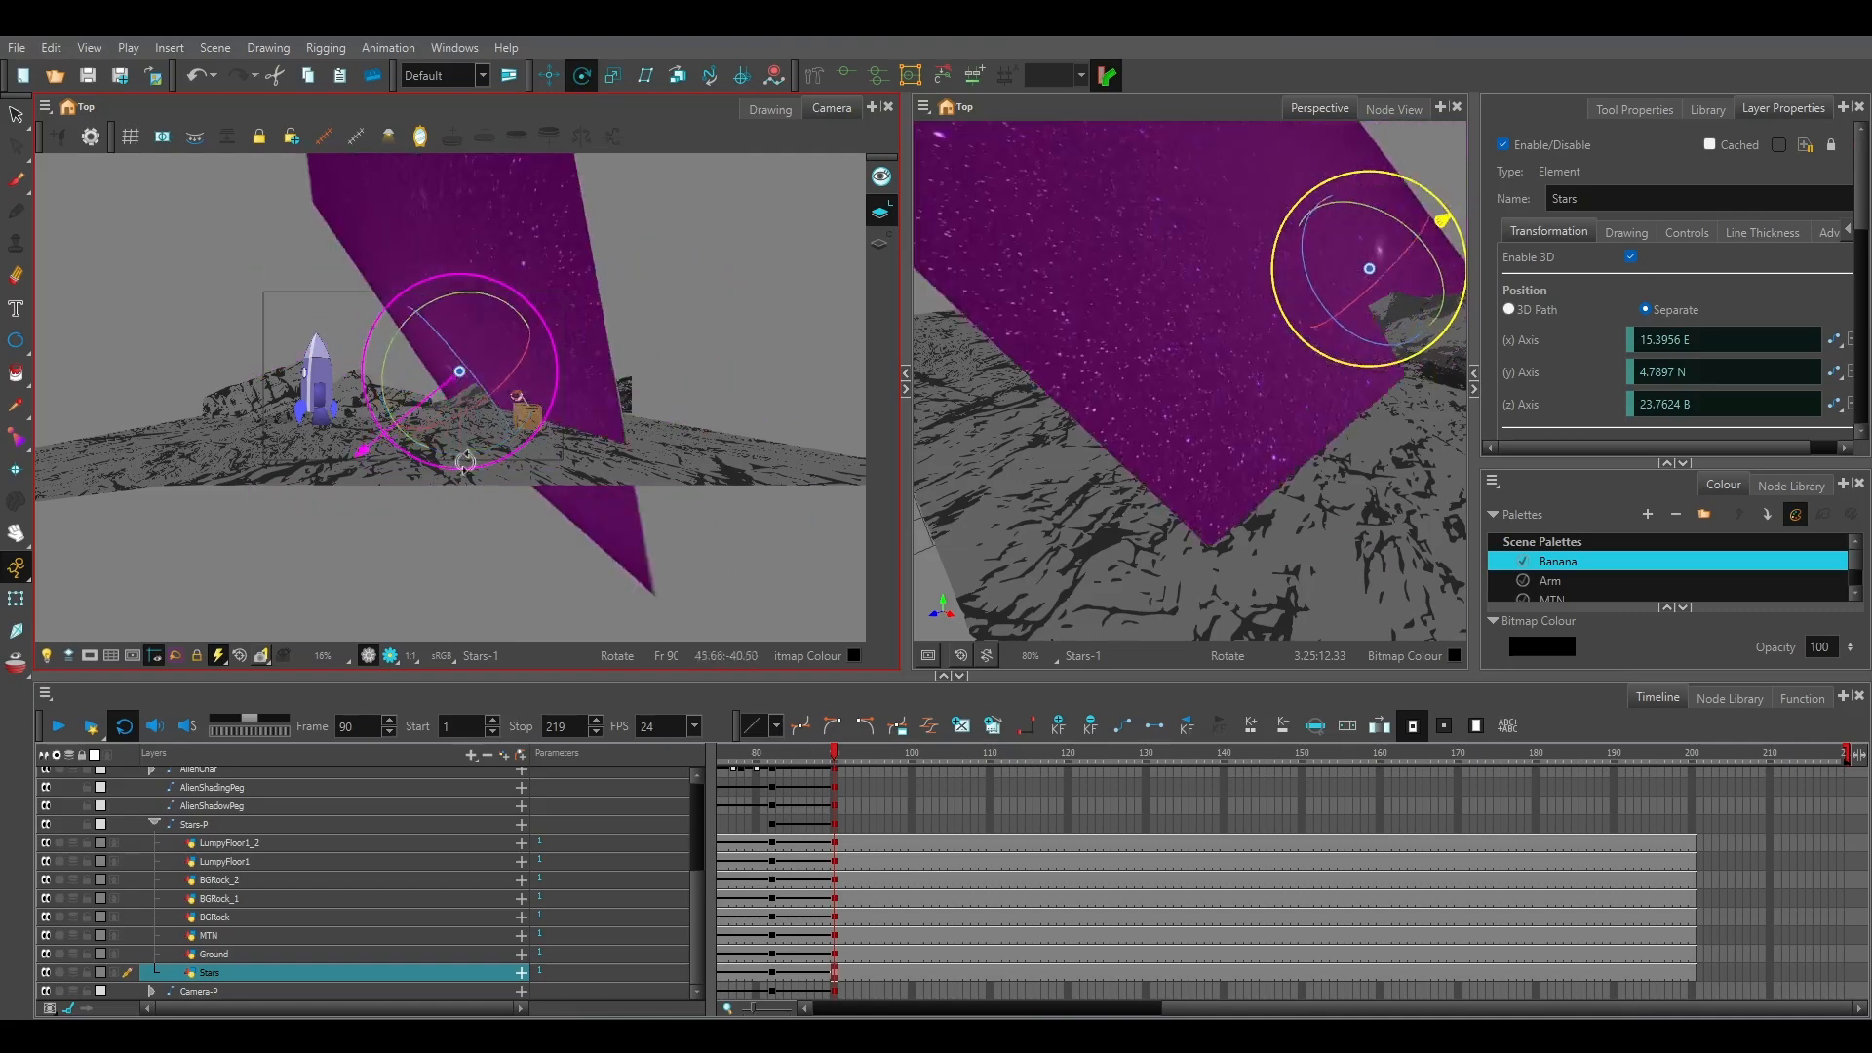
pyautogui.hotkey('ctrl', 'z')
pyautogui.hotkey('ctrl', 'z')
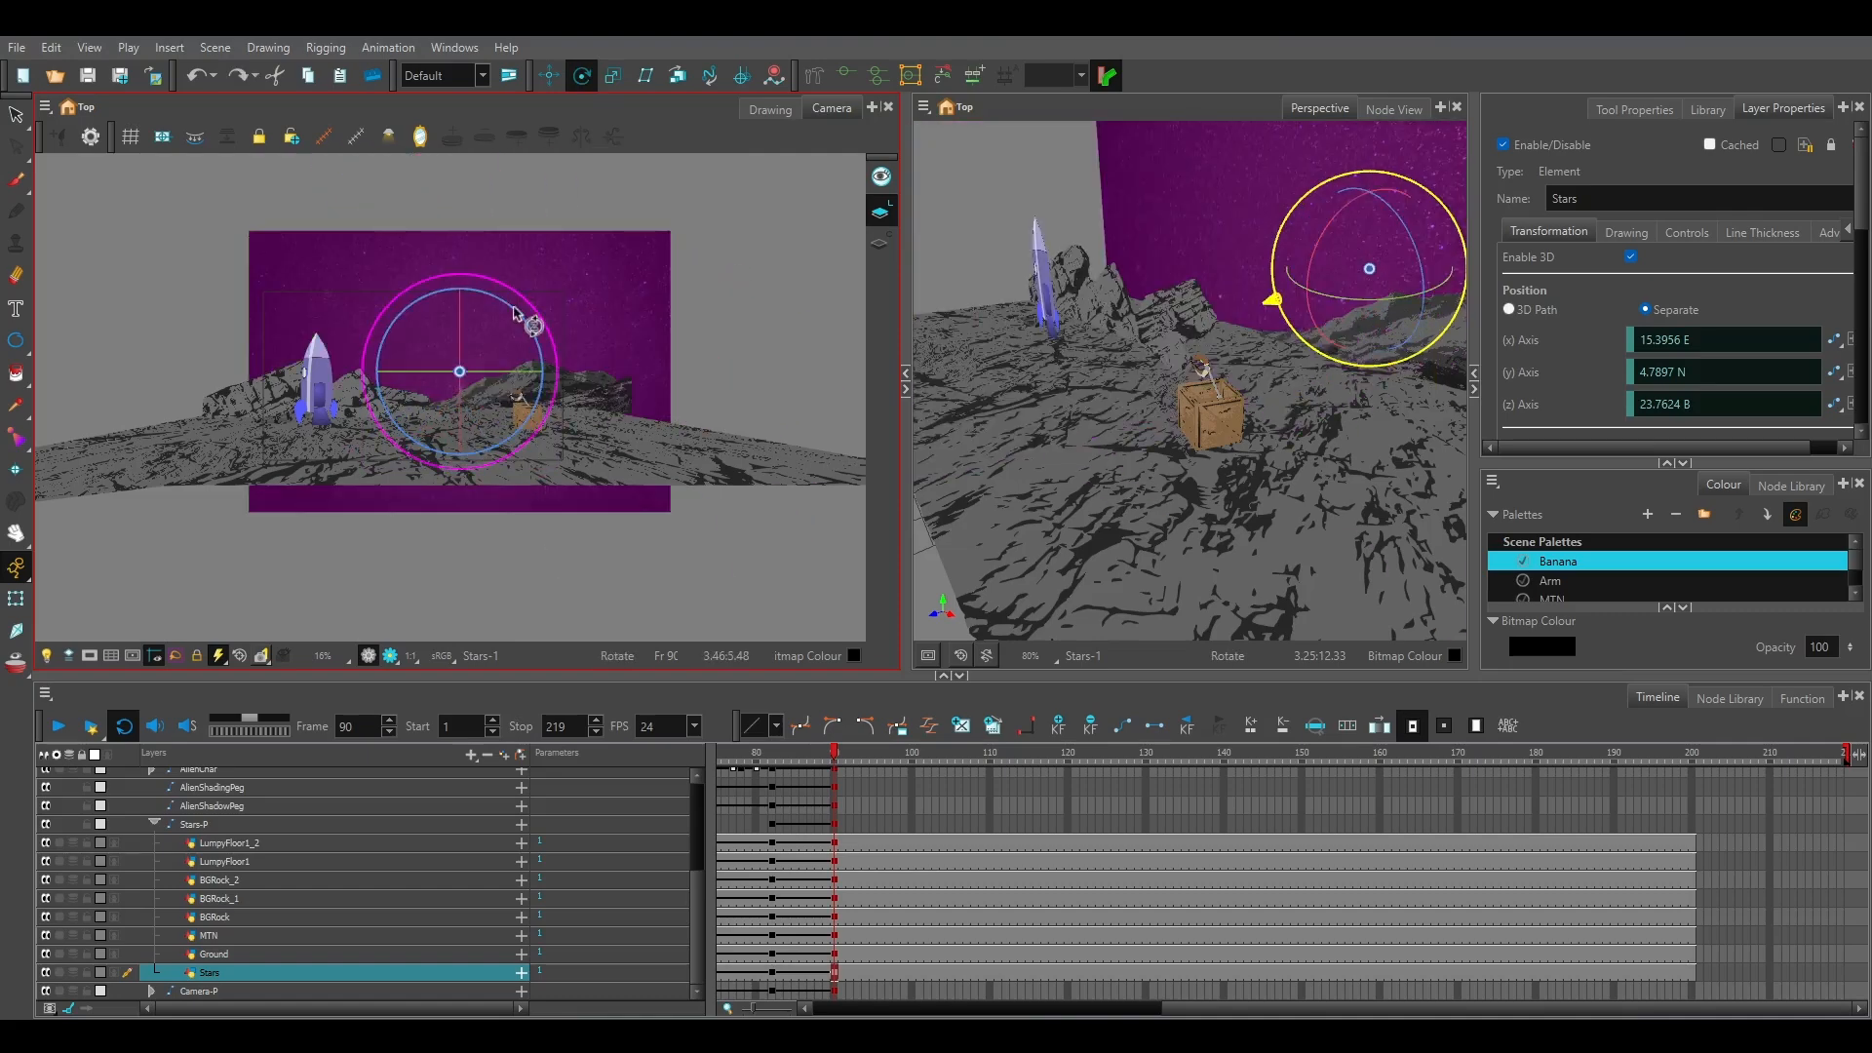
pyautogui.moveTo(514, 310); pyautogui.dragTo(531, 382)
pyautogui.hotkey('ctrl', 'z')
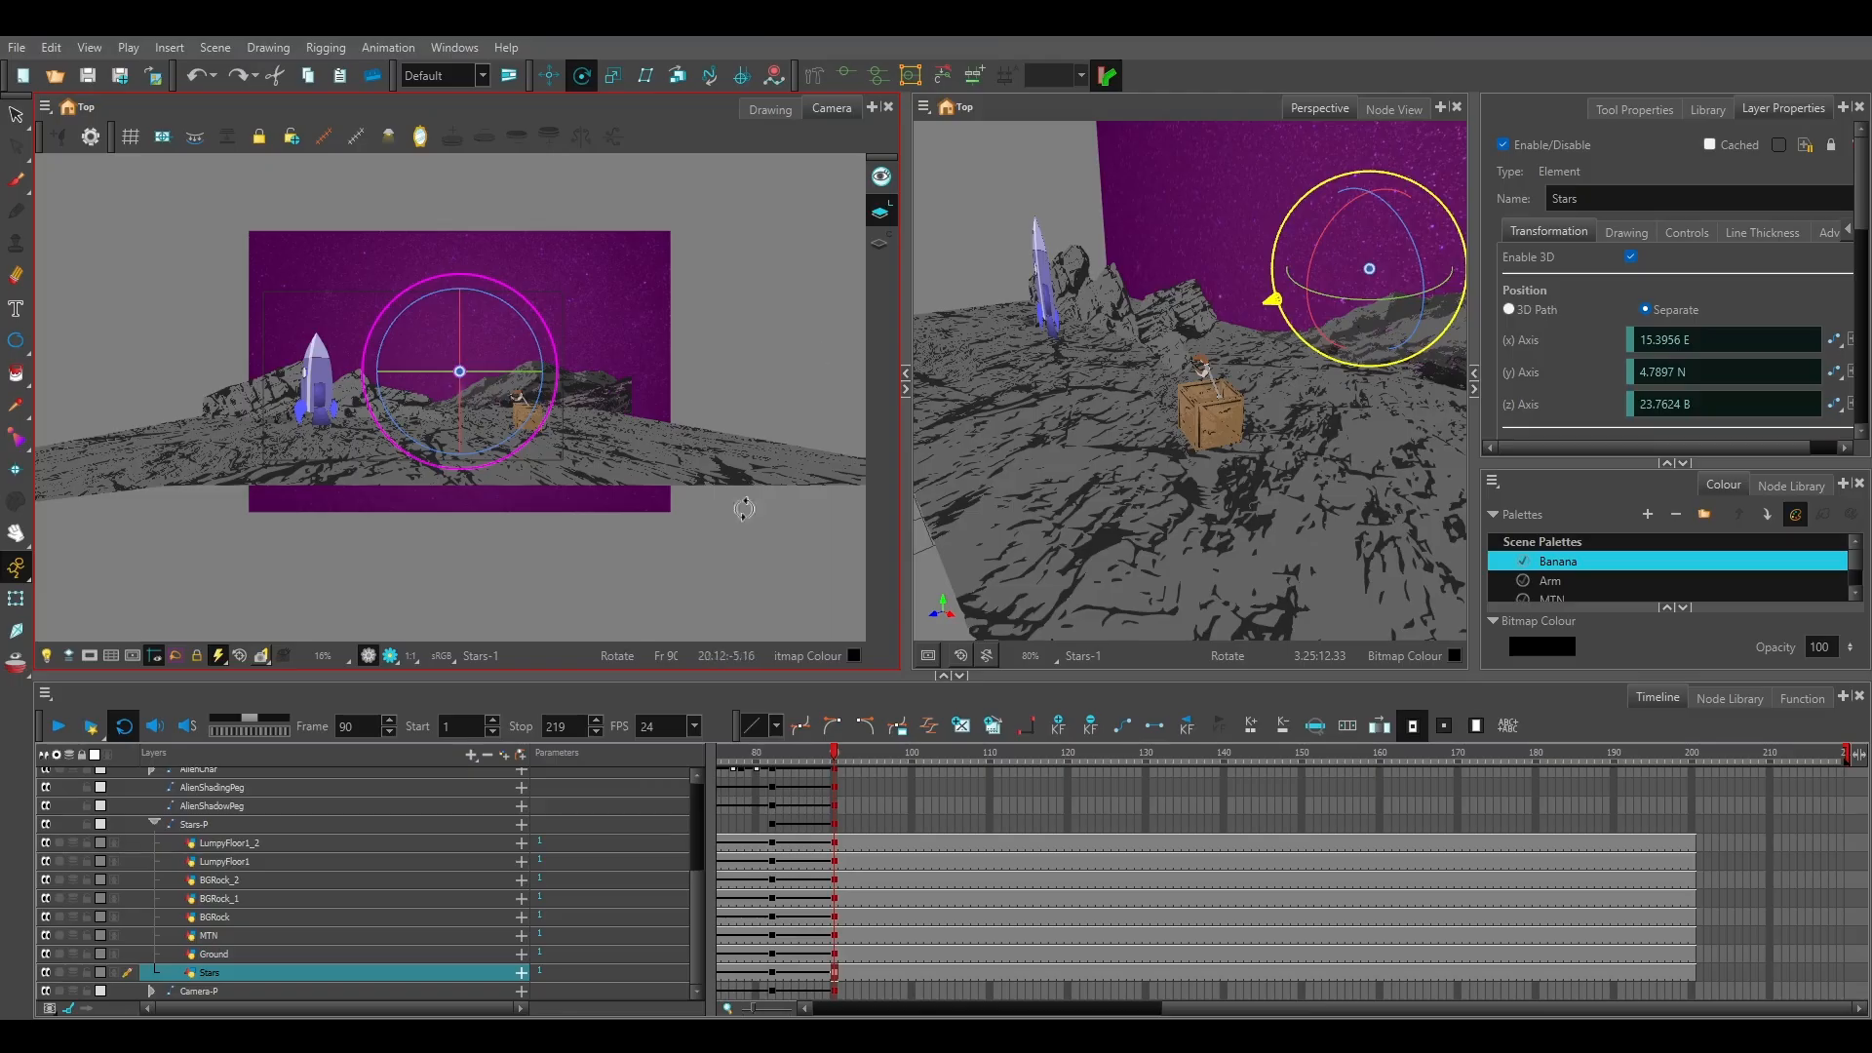
# Examine the star background behind the ship and crate at frame 90, deactivate the transform handles, and check frame 89.
pyautogui.scroll(1, 683, 386)
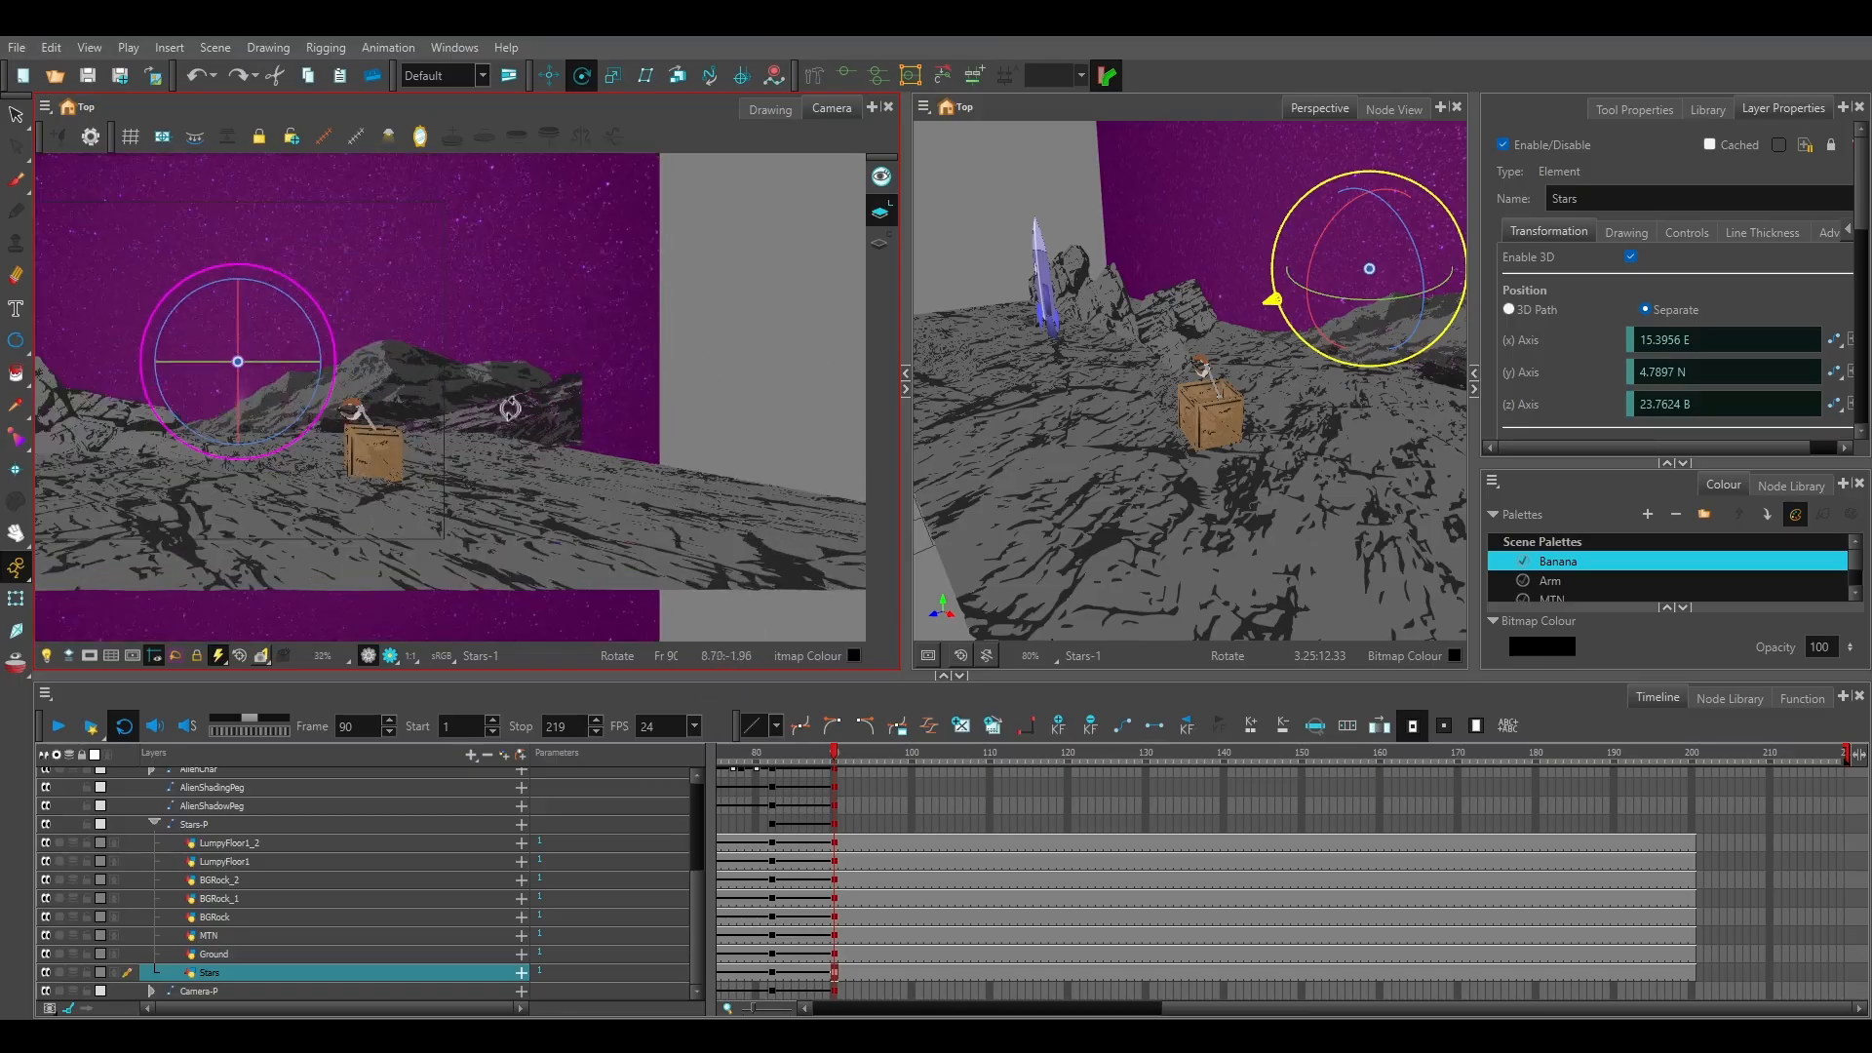
pyautogui.moveTo(511, 408); pyautogui.dragTo(759, 459)
pyautogui.scroll(1, 447, 422)
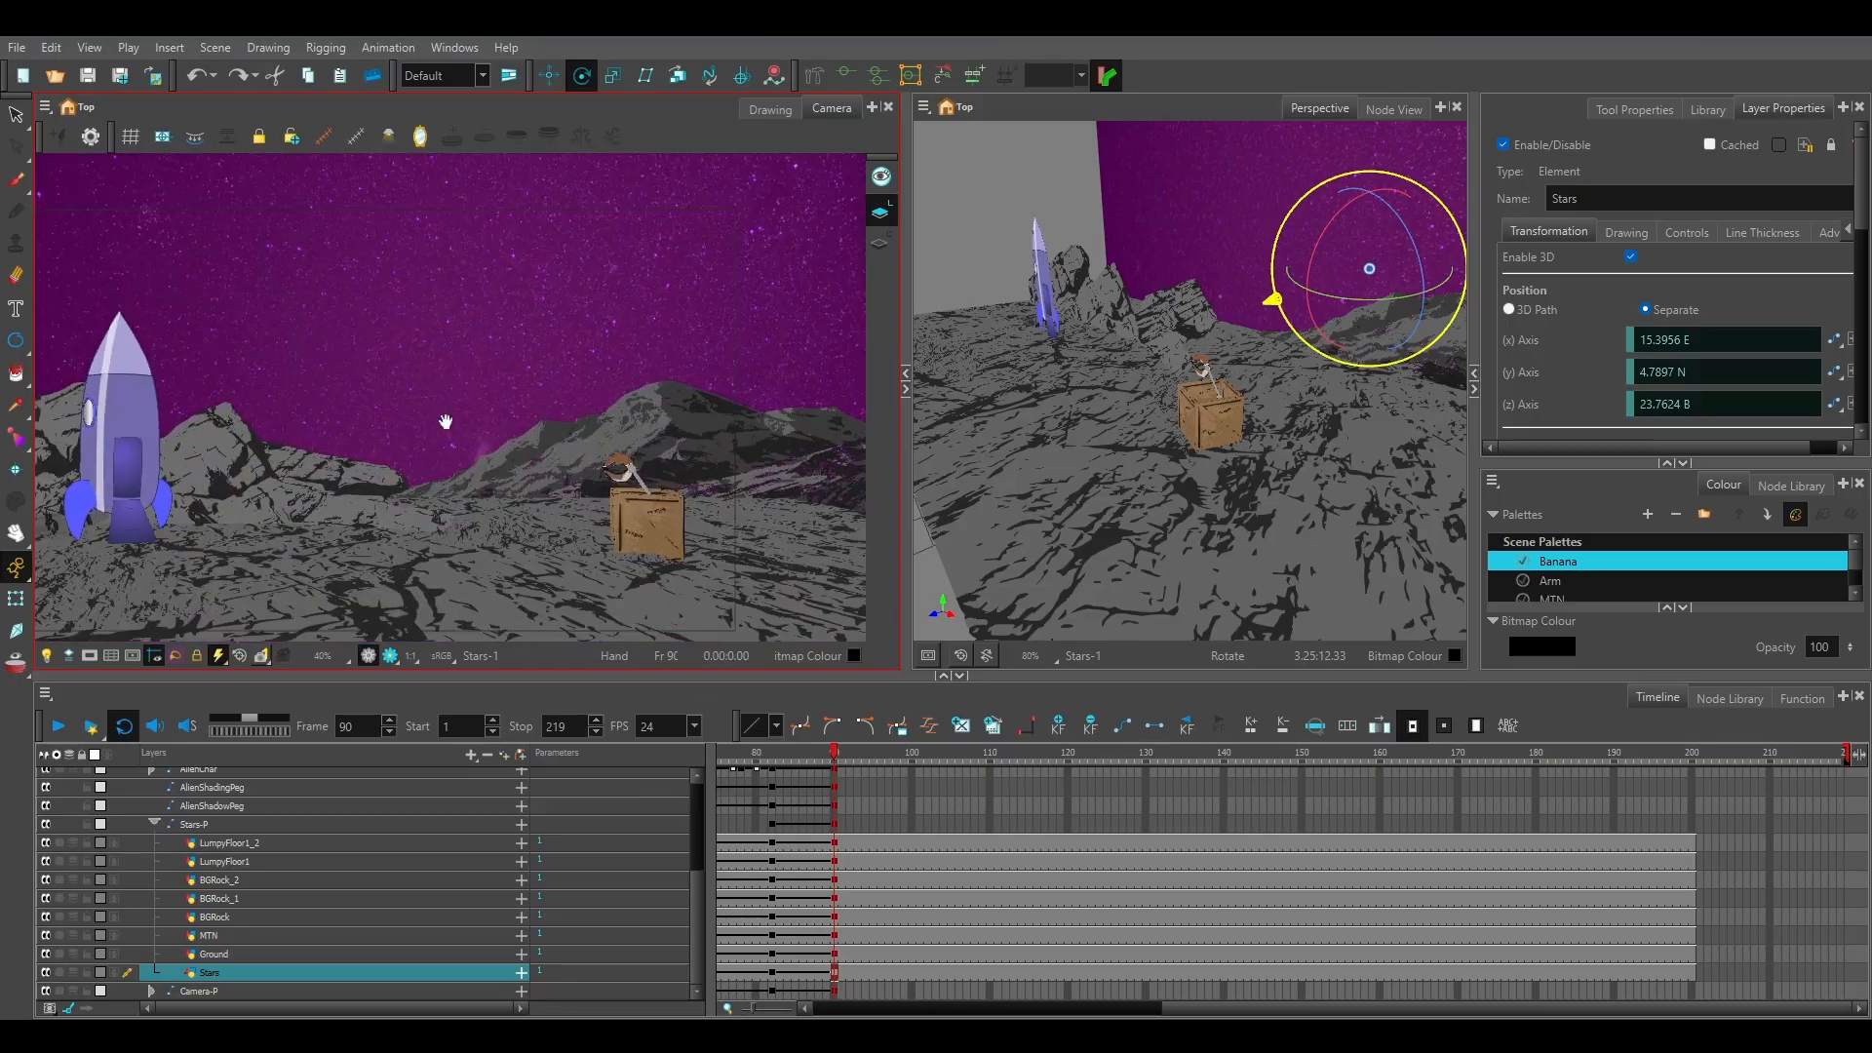
pyautogui.moveTo(426, 423); pyautogui.dragTo(518, 400)
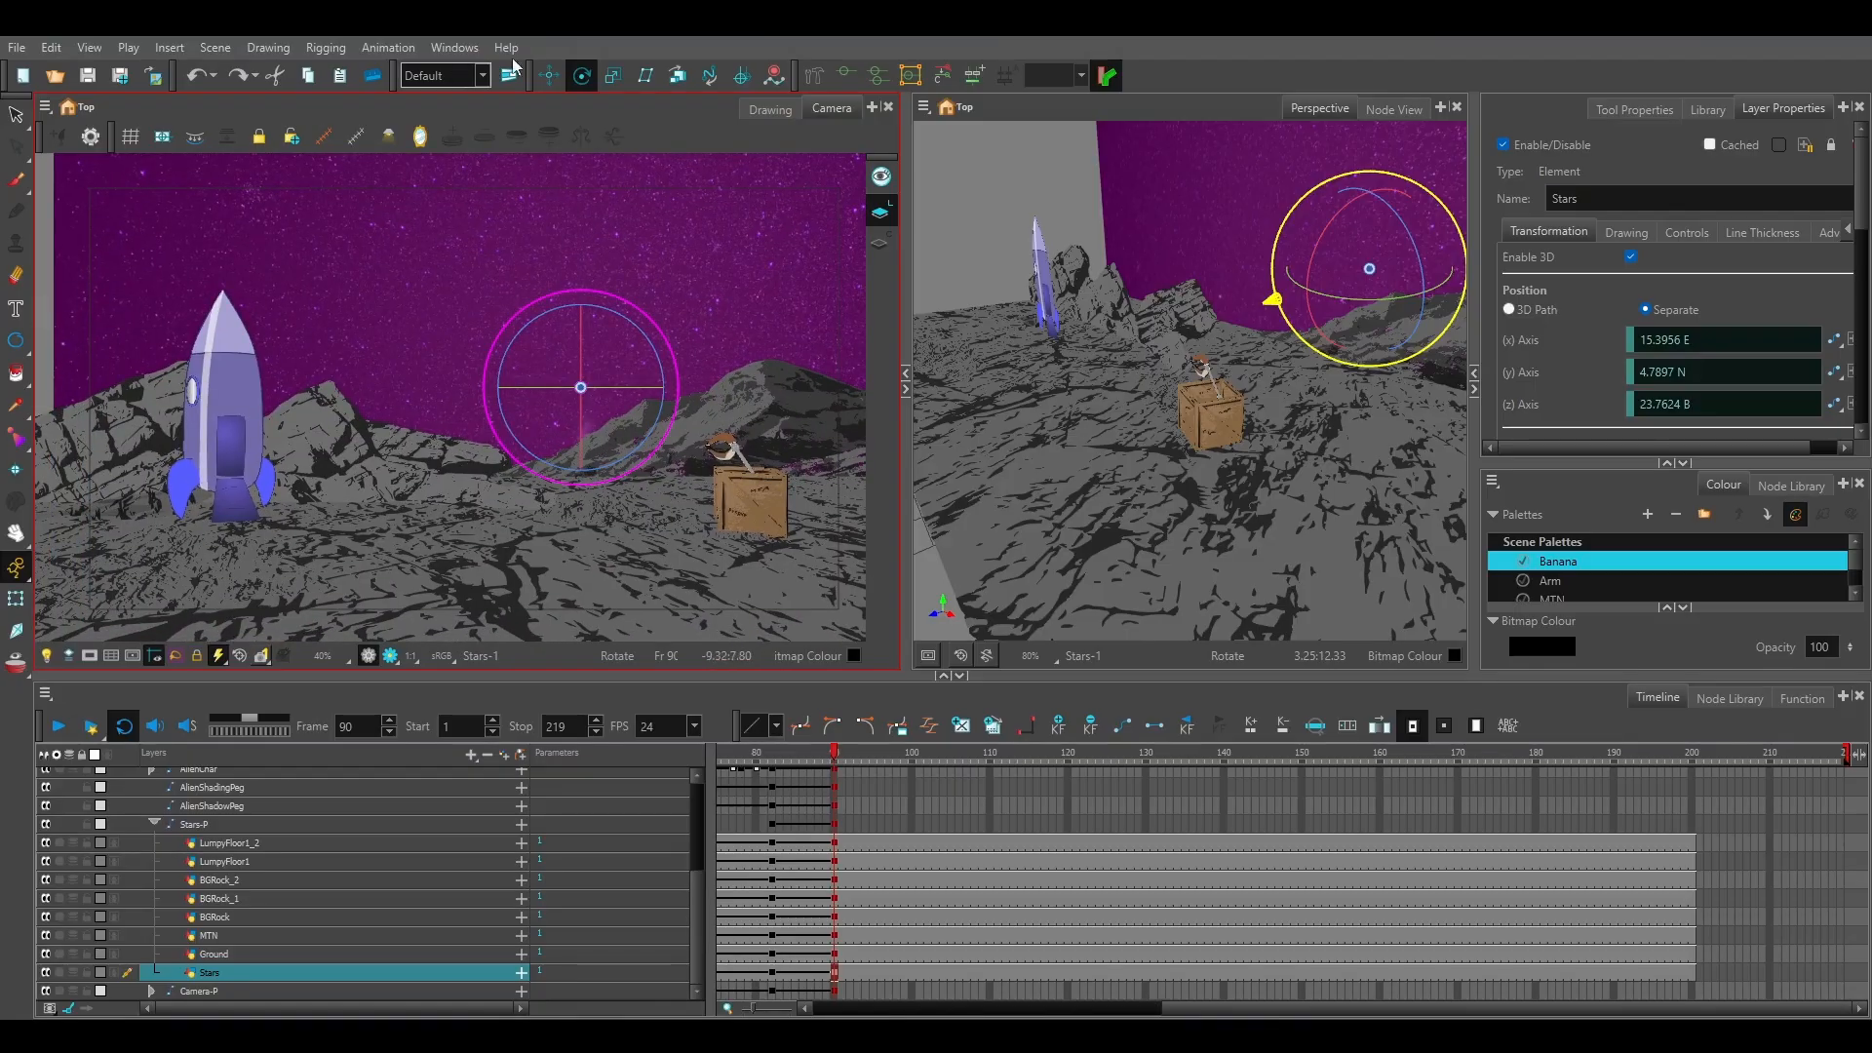
pyautogui.click(549, 75)
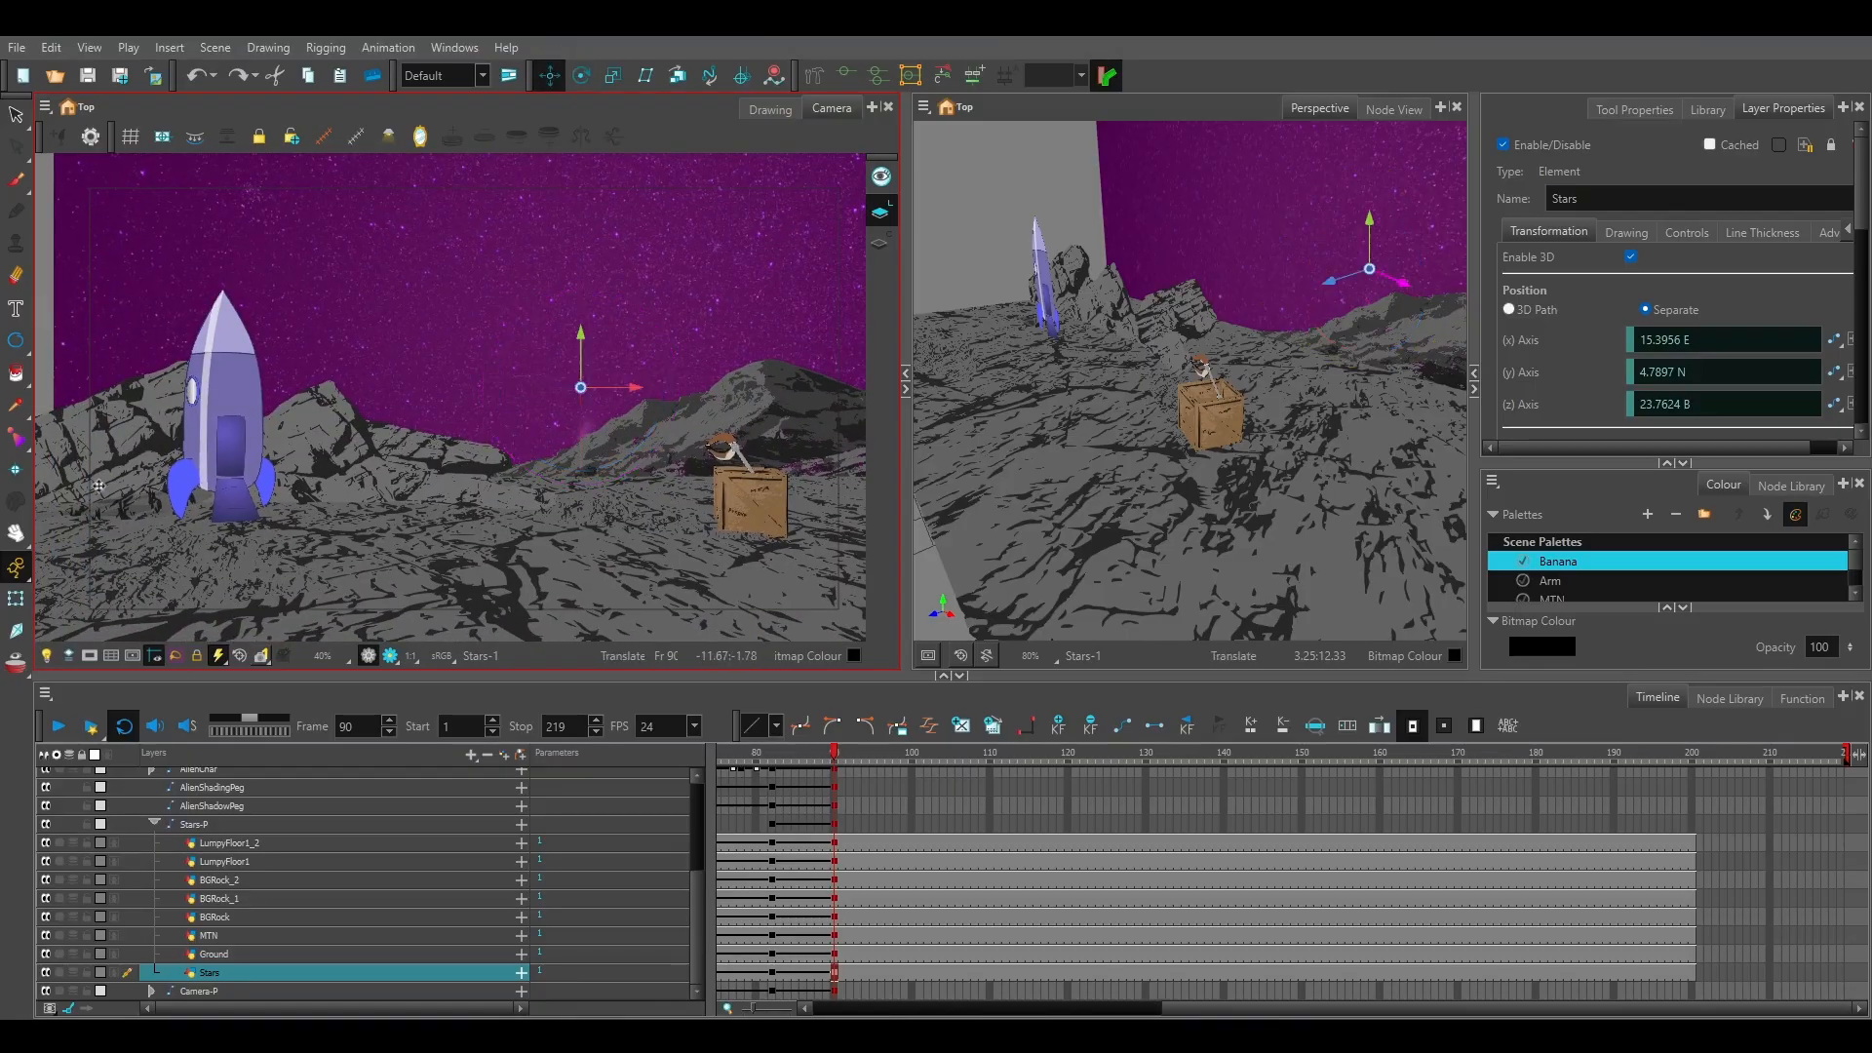
pyautogui.click(16, 114)
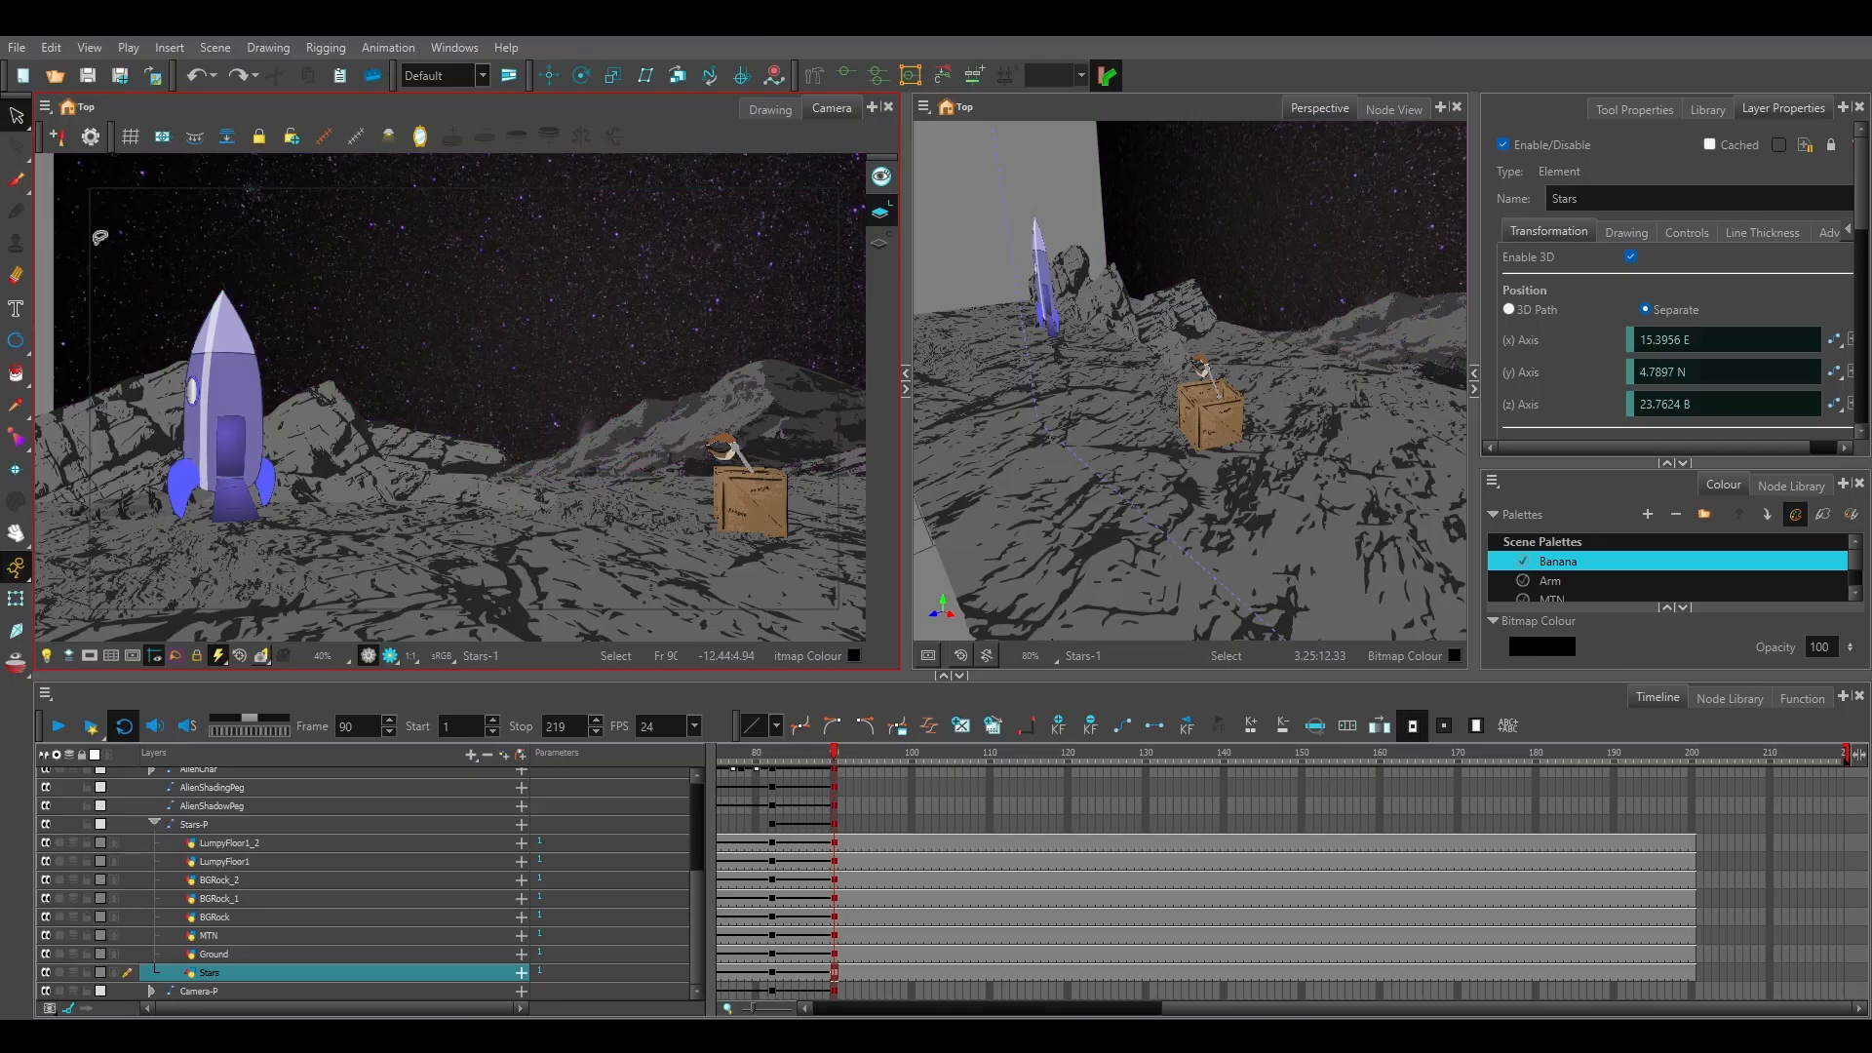
pyautogui.press(',')
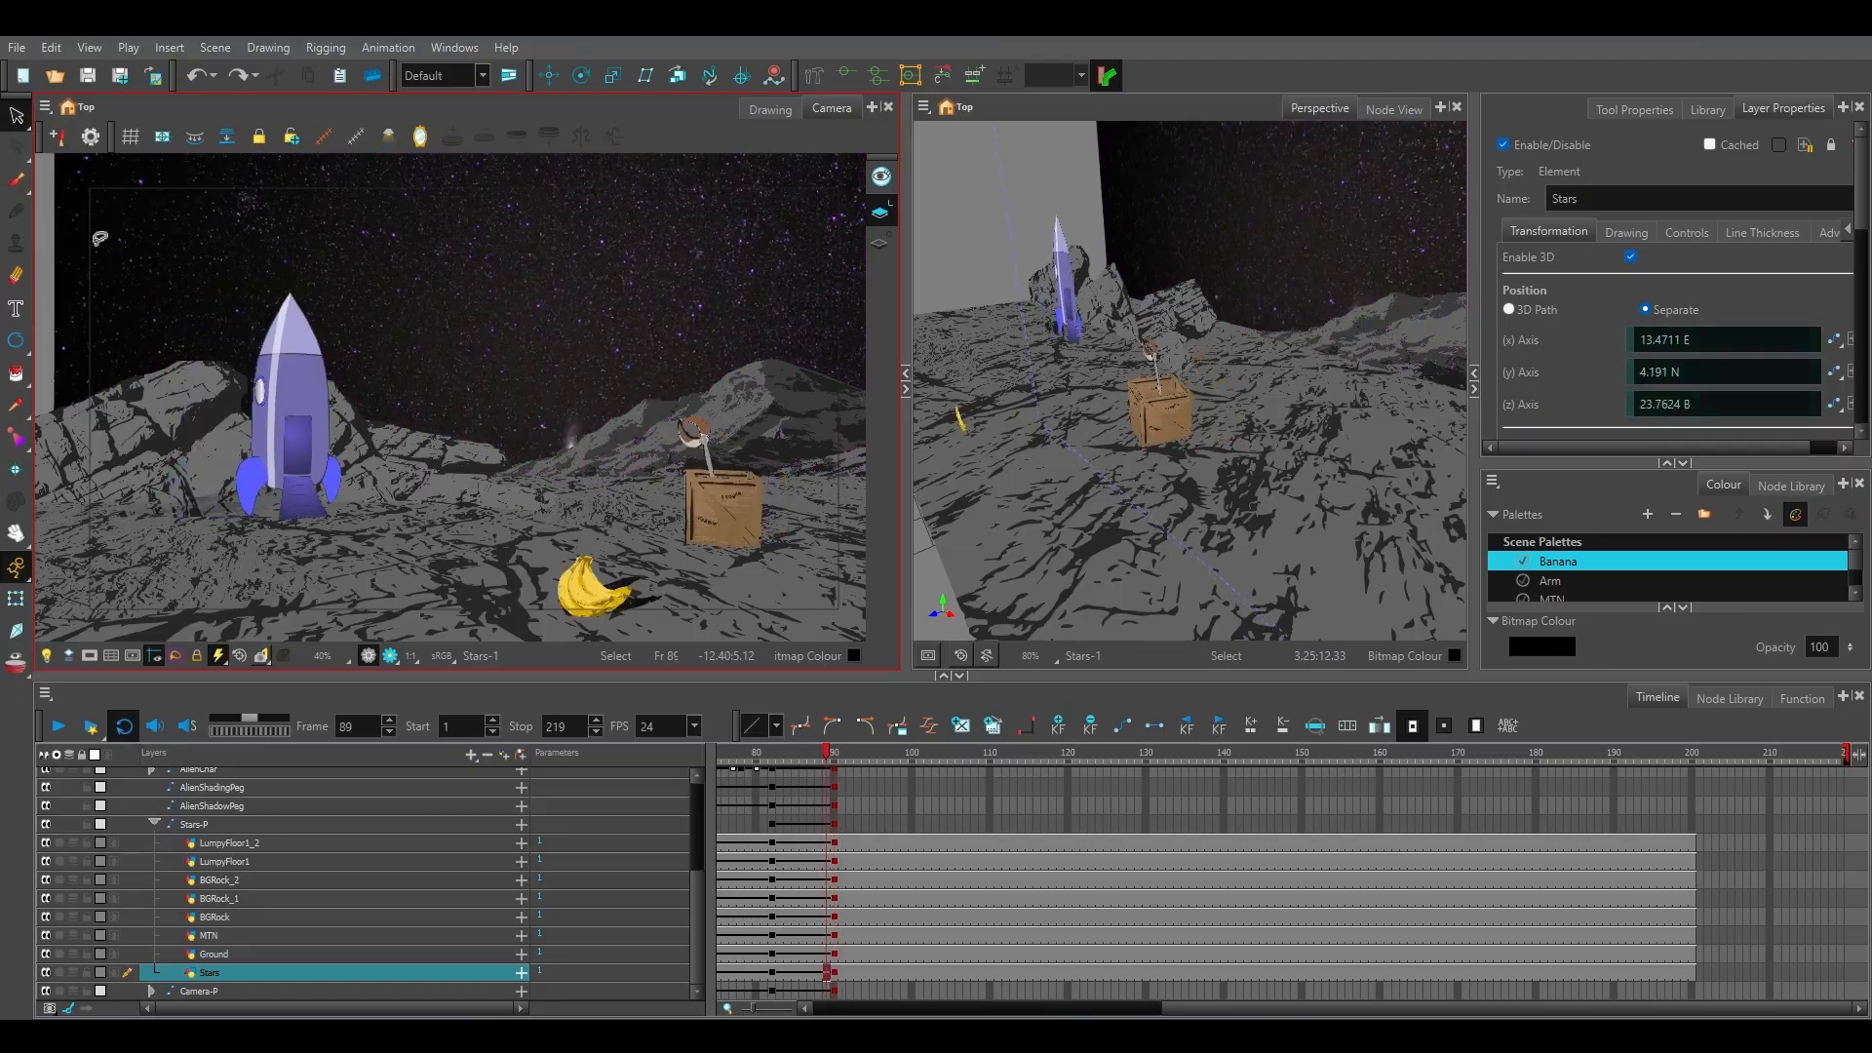
# Rotate the Stars layer at frame 90 to 180 degrees around its z axis and deactivate the transform handles.
pyautogui.press('.')
pyautogui.click(444, 792)
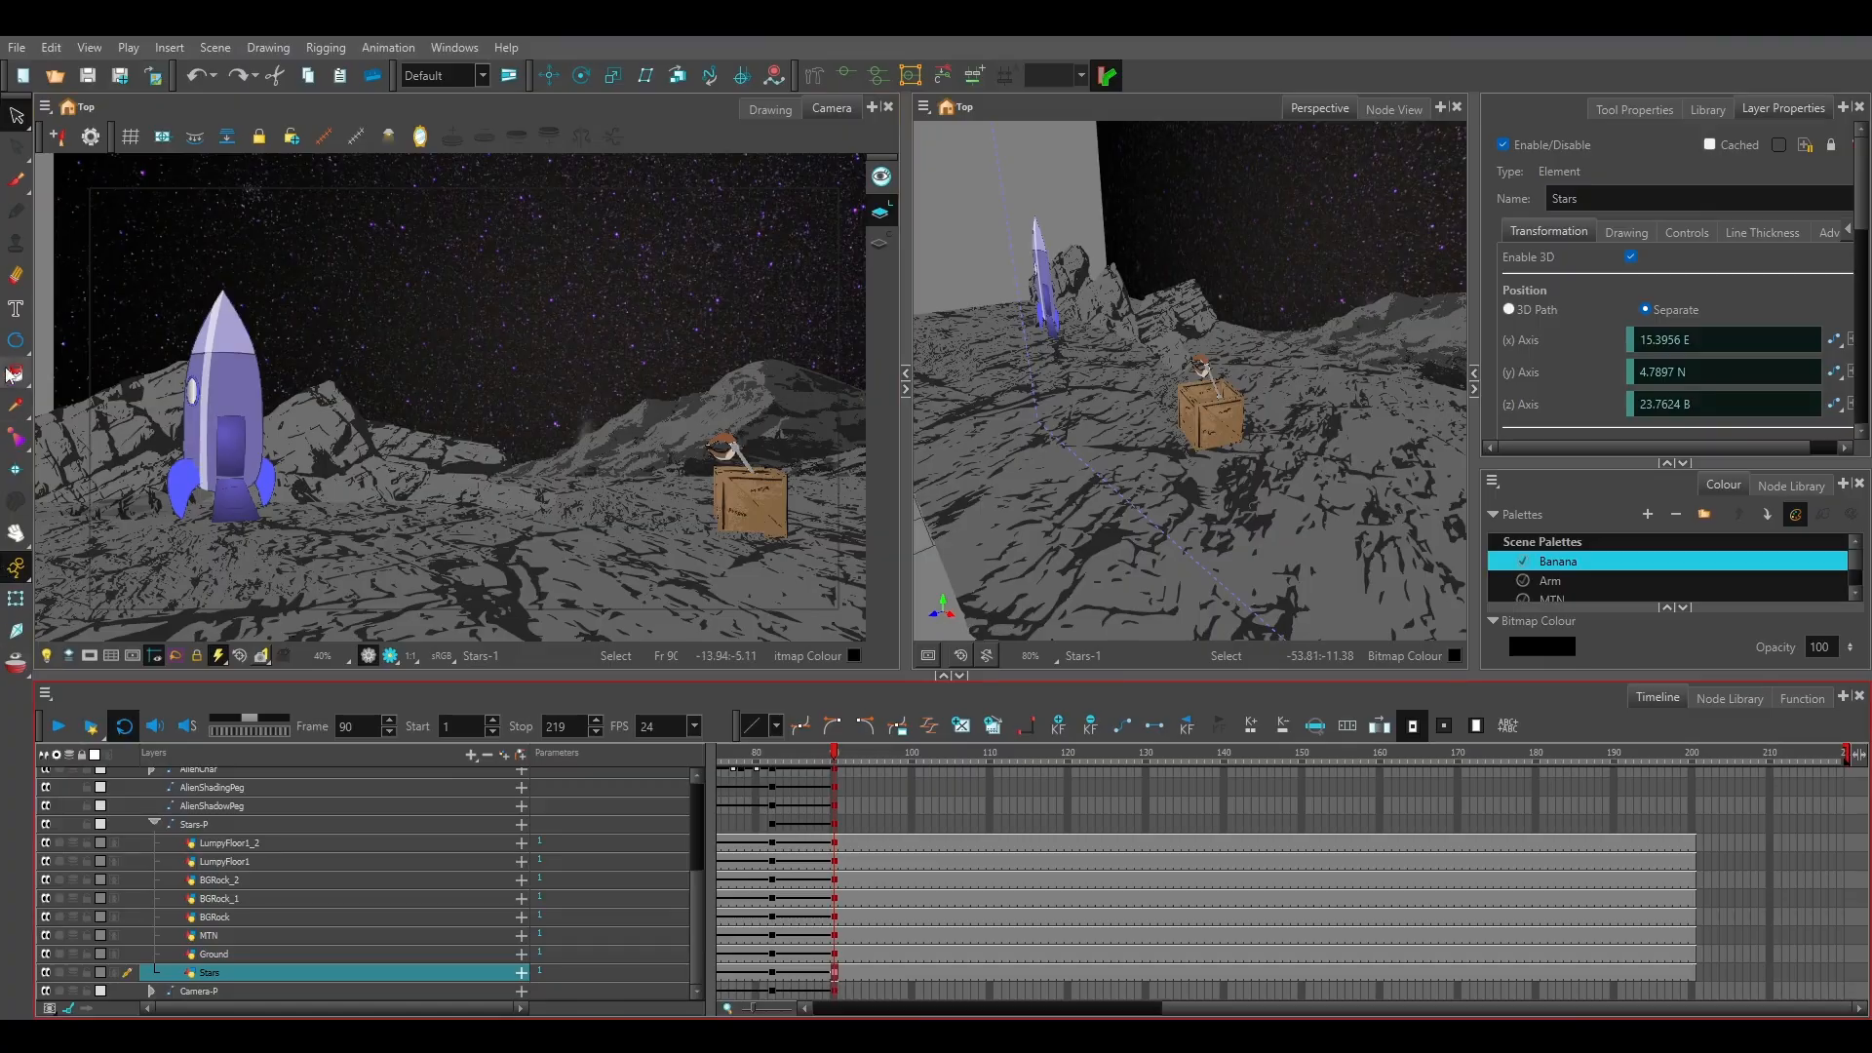
pyautogui.click(582, 76)
pyautogui.scroll(-4, 1618, 354)
pyautogui.scroll(-2, 1618, 355)
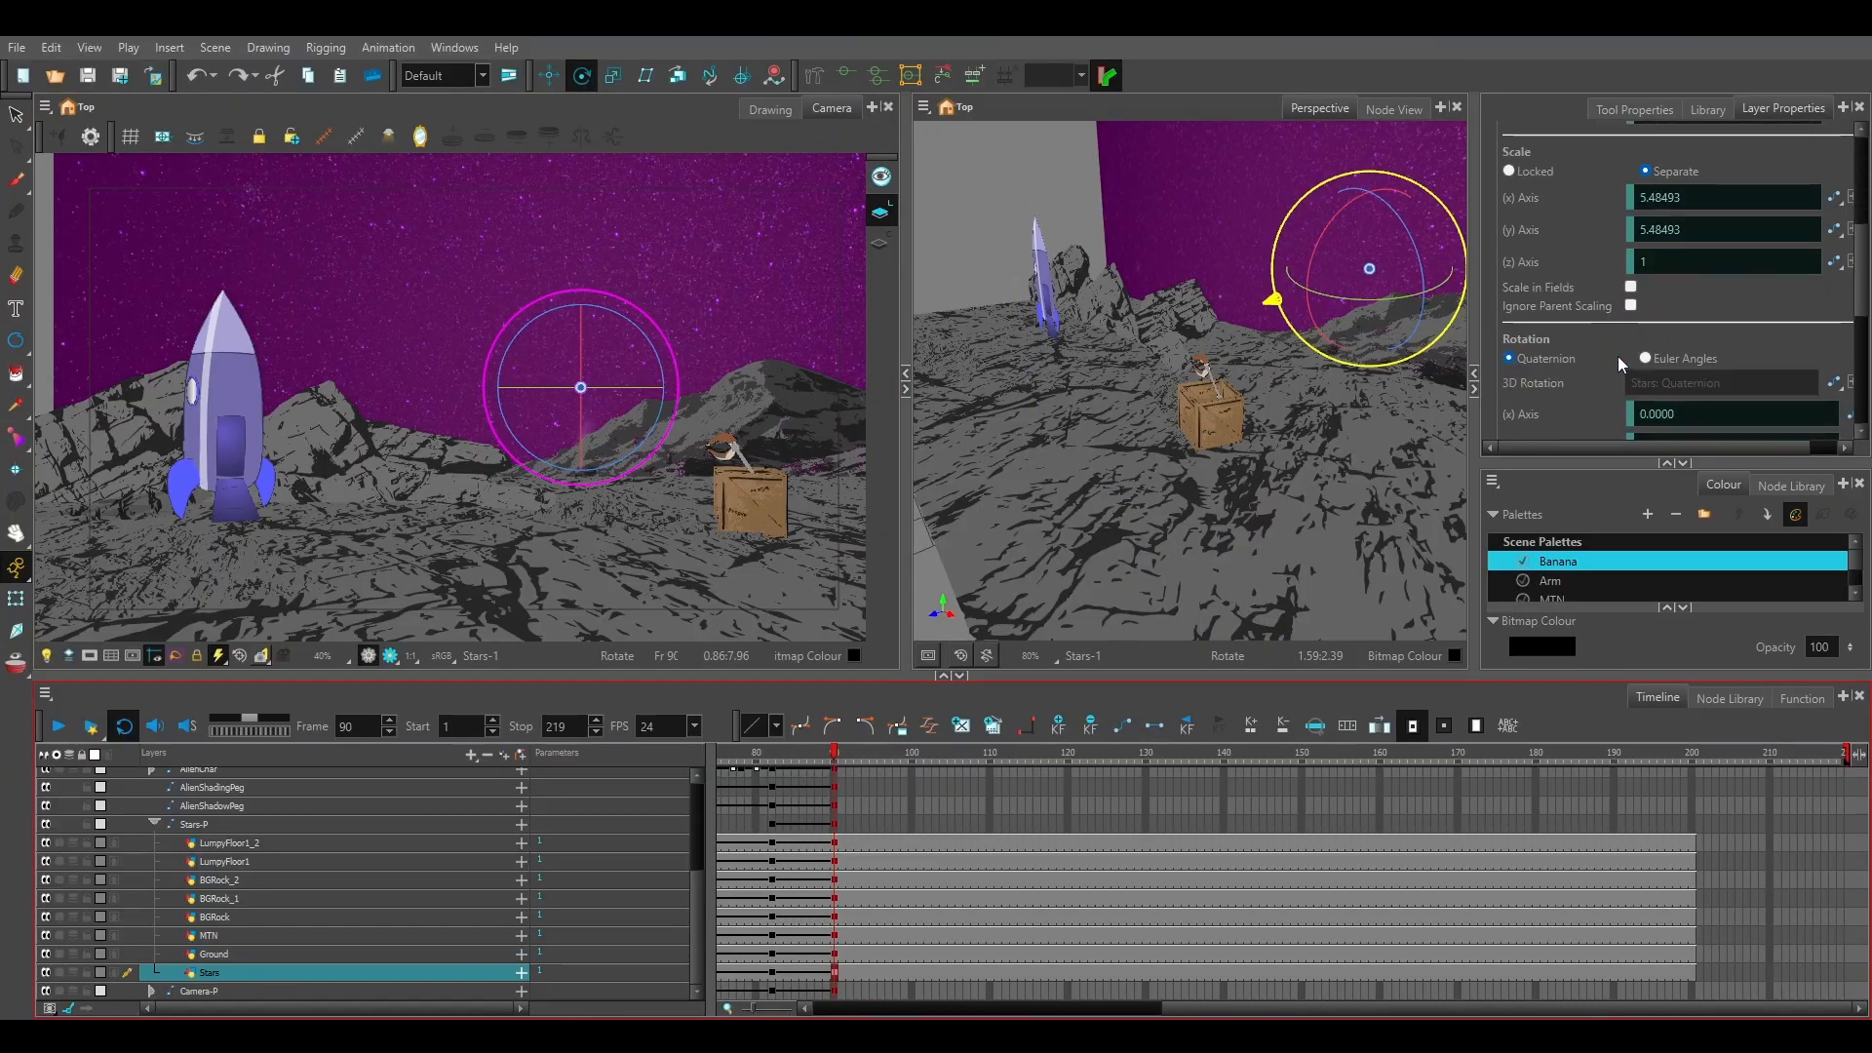
pyautogui.scroll(-2, 1618, 355)
pyautogui.scroll(-2, 1618, 362)
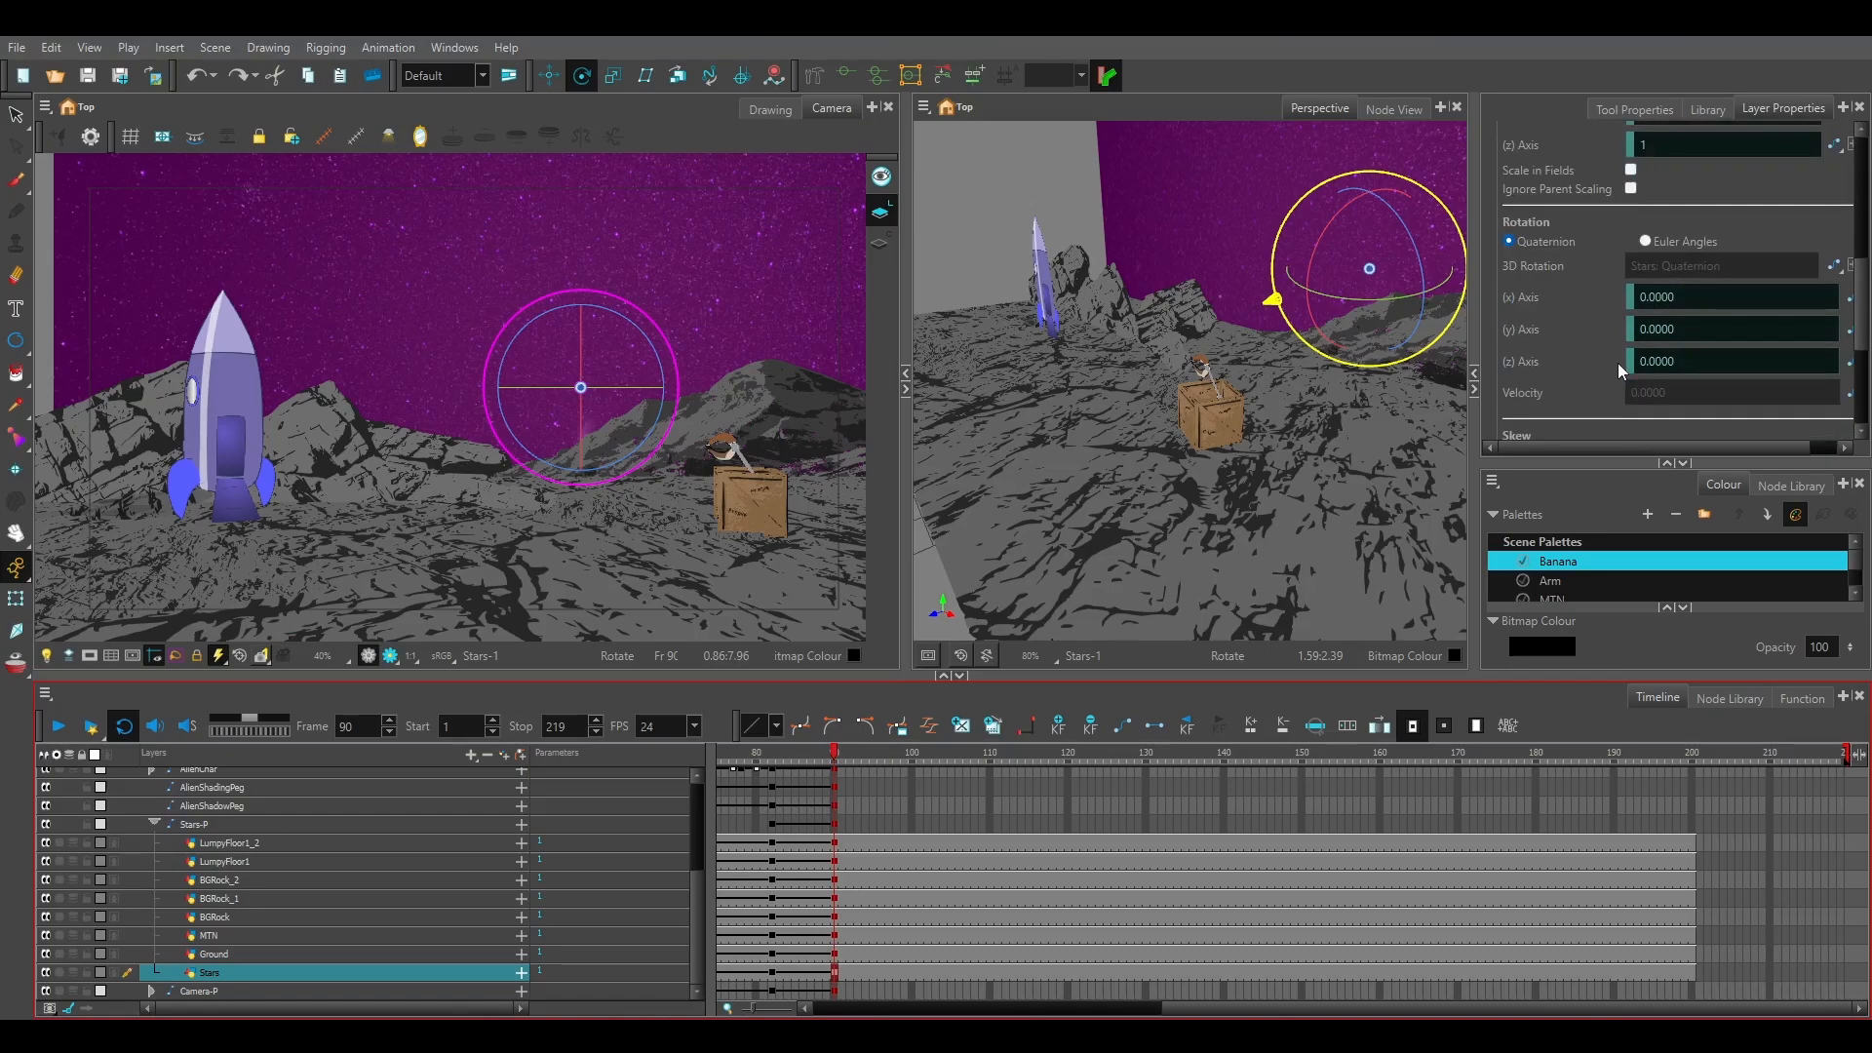
pyautogui.moveTo(1400, 250); pyautogui.dragTo(1058, 380)
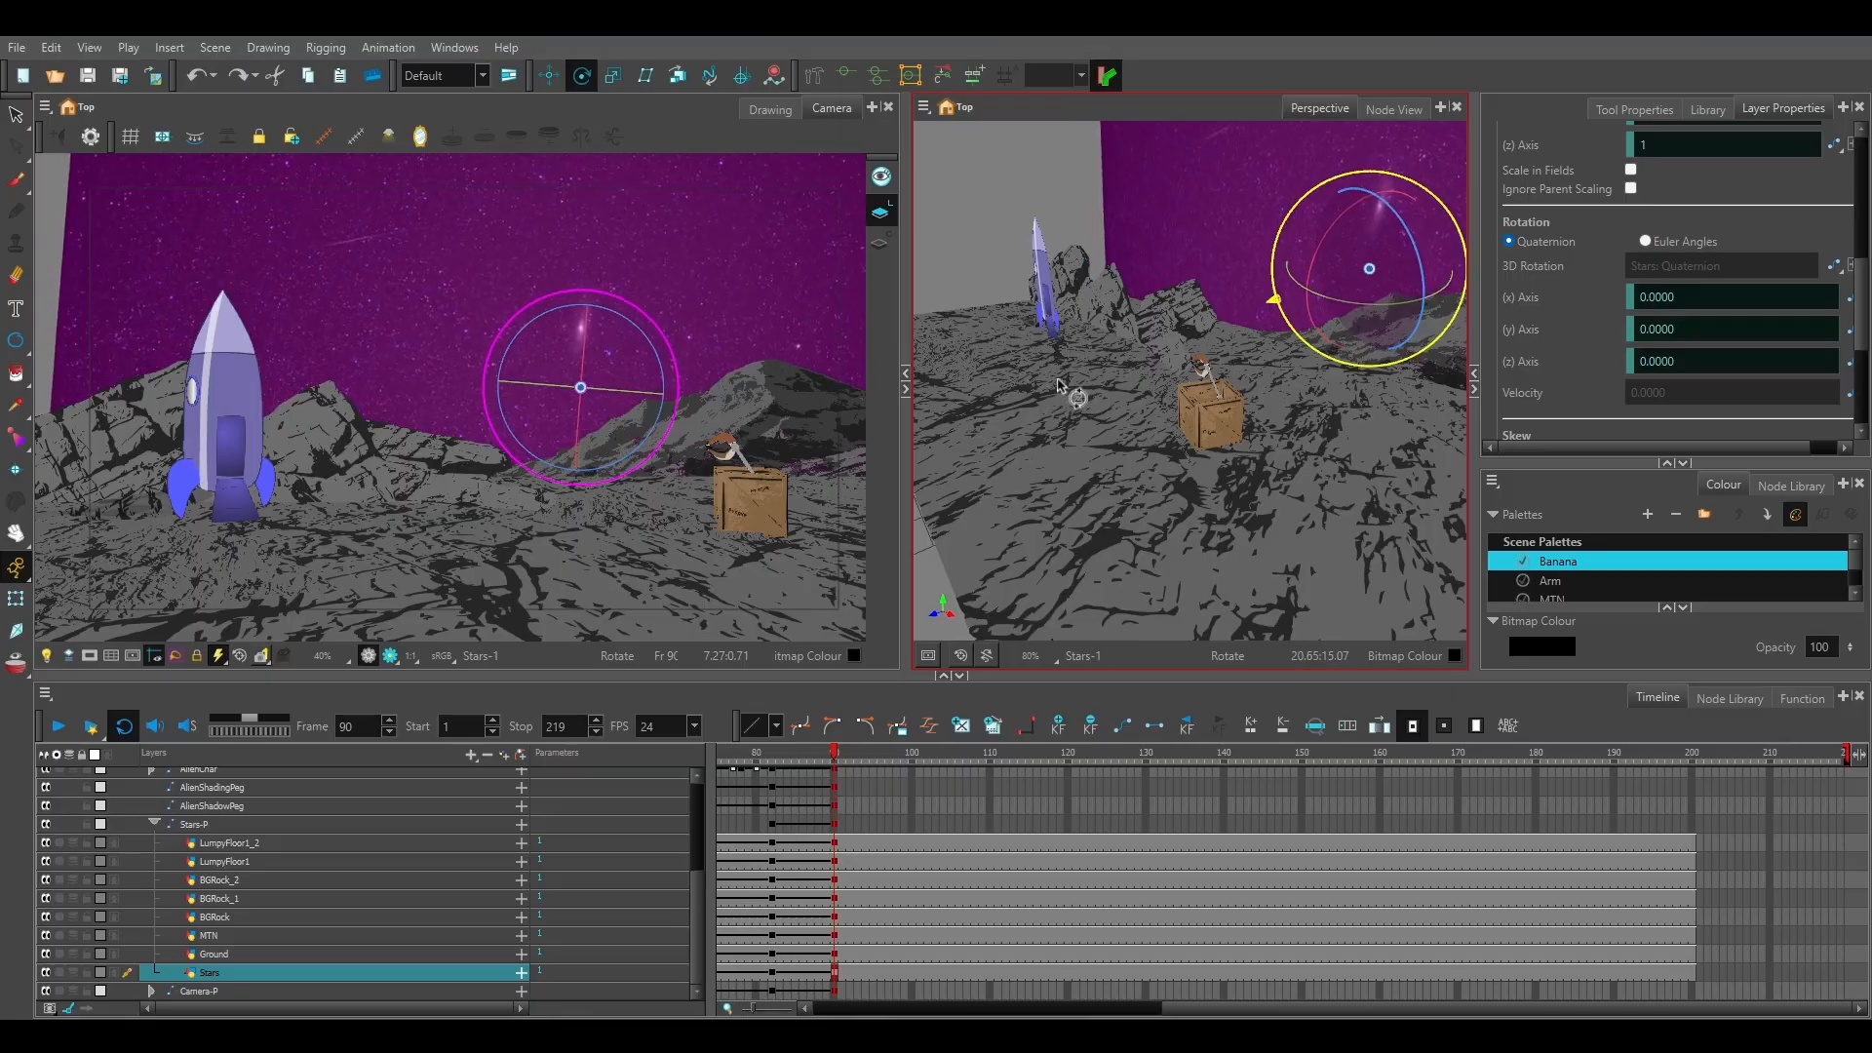
pyautogui.doubleClick(1664, 361)
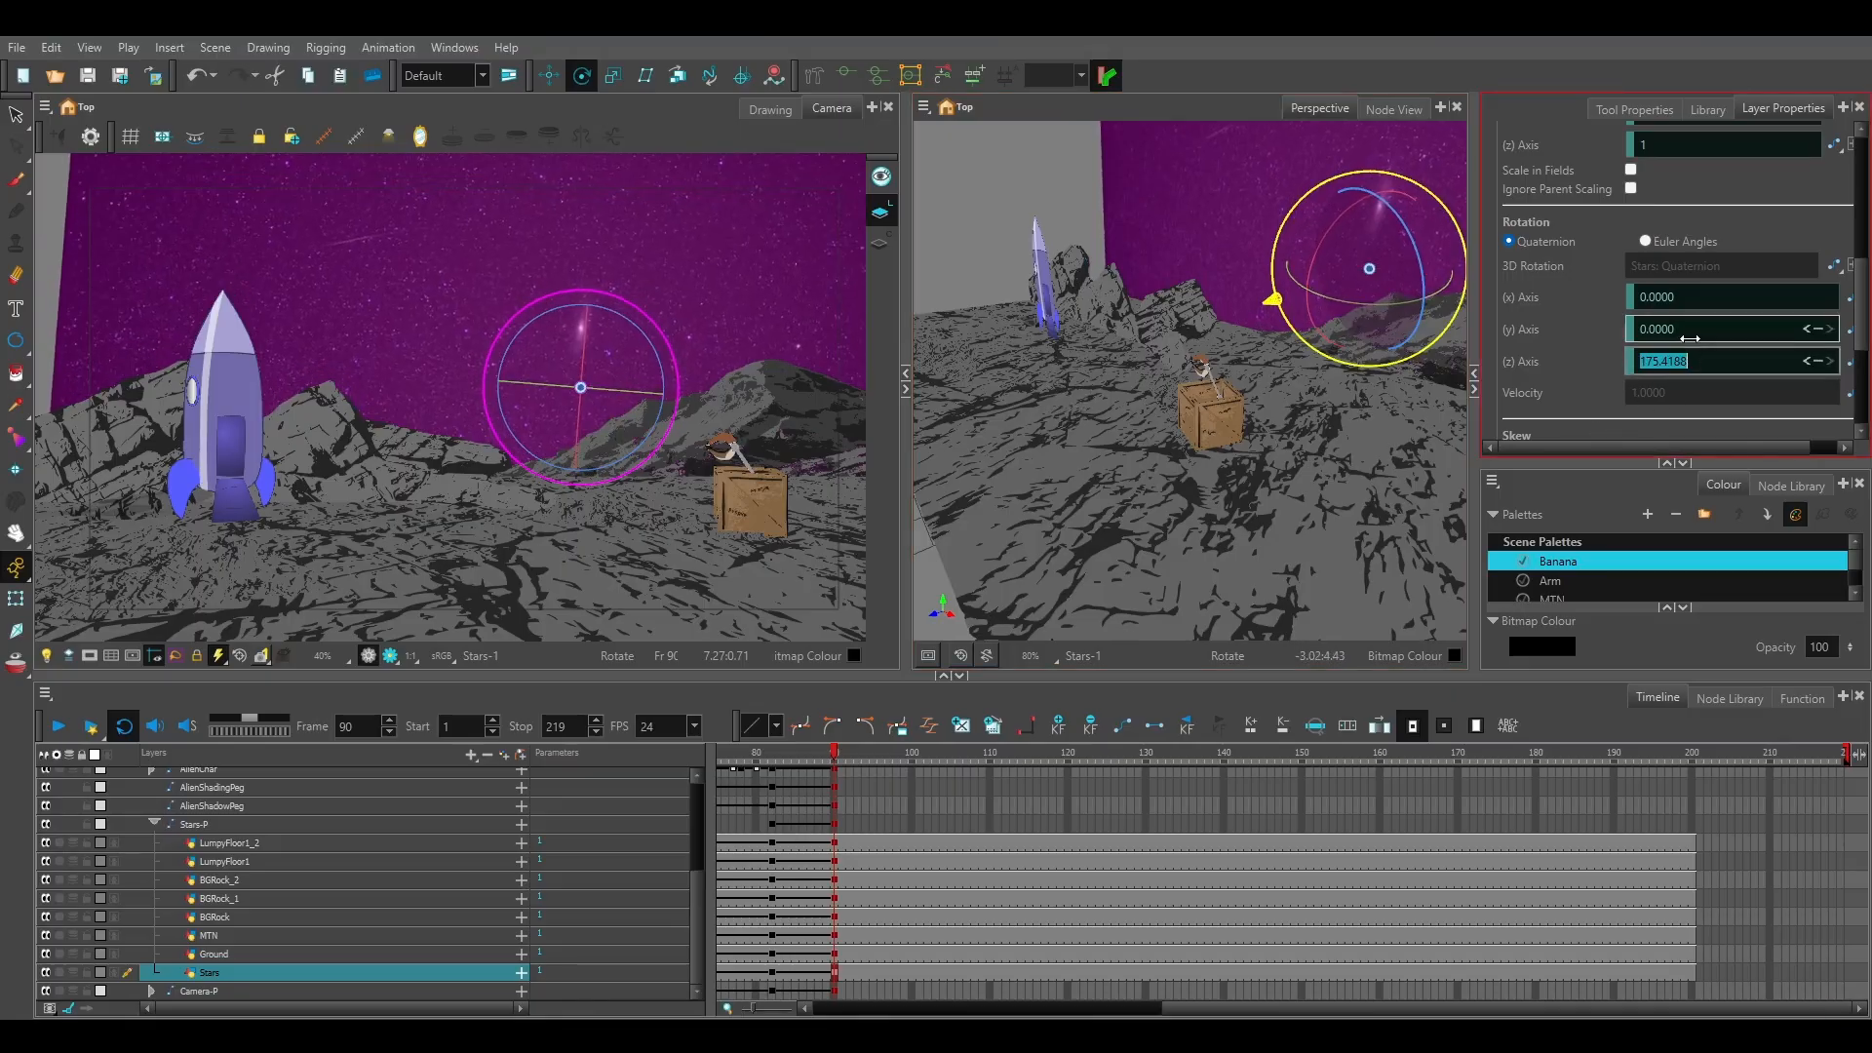
pyautogui.write('180')
pyautogui.press('Return')
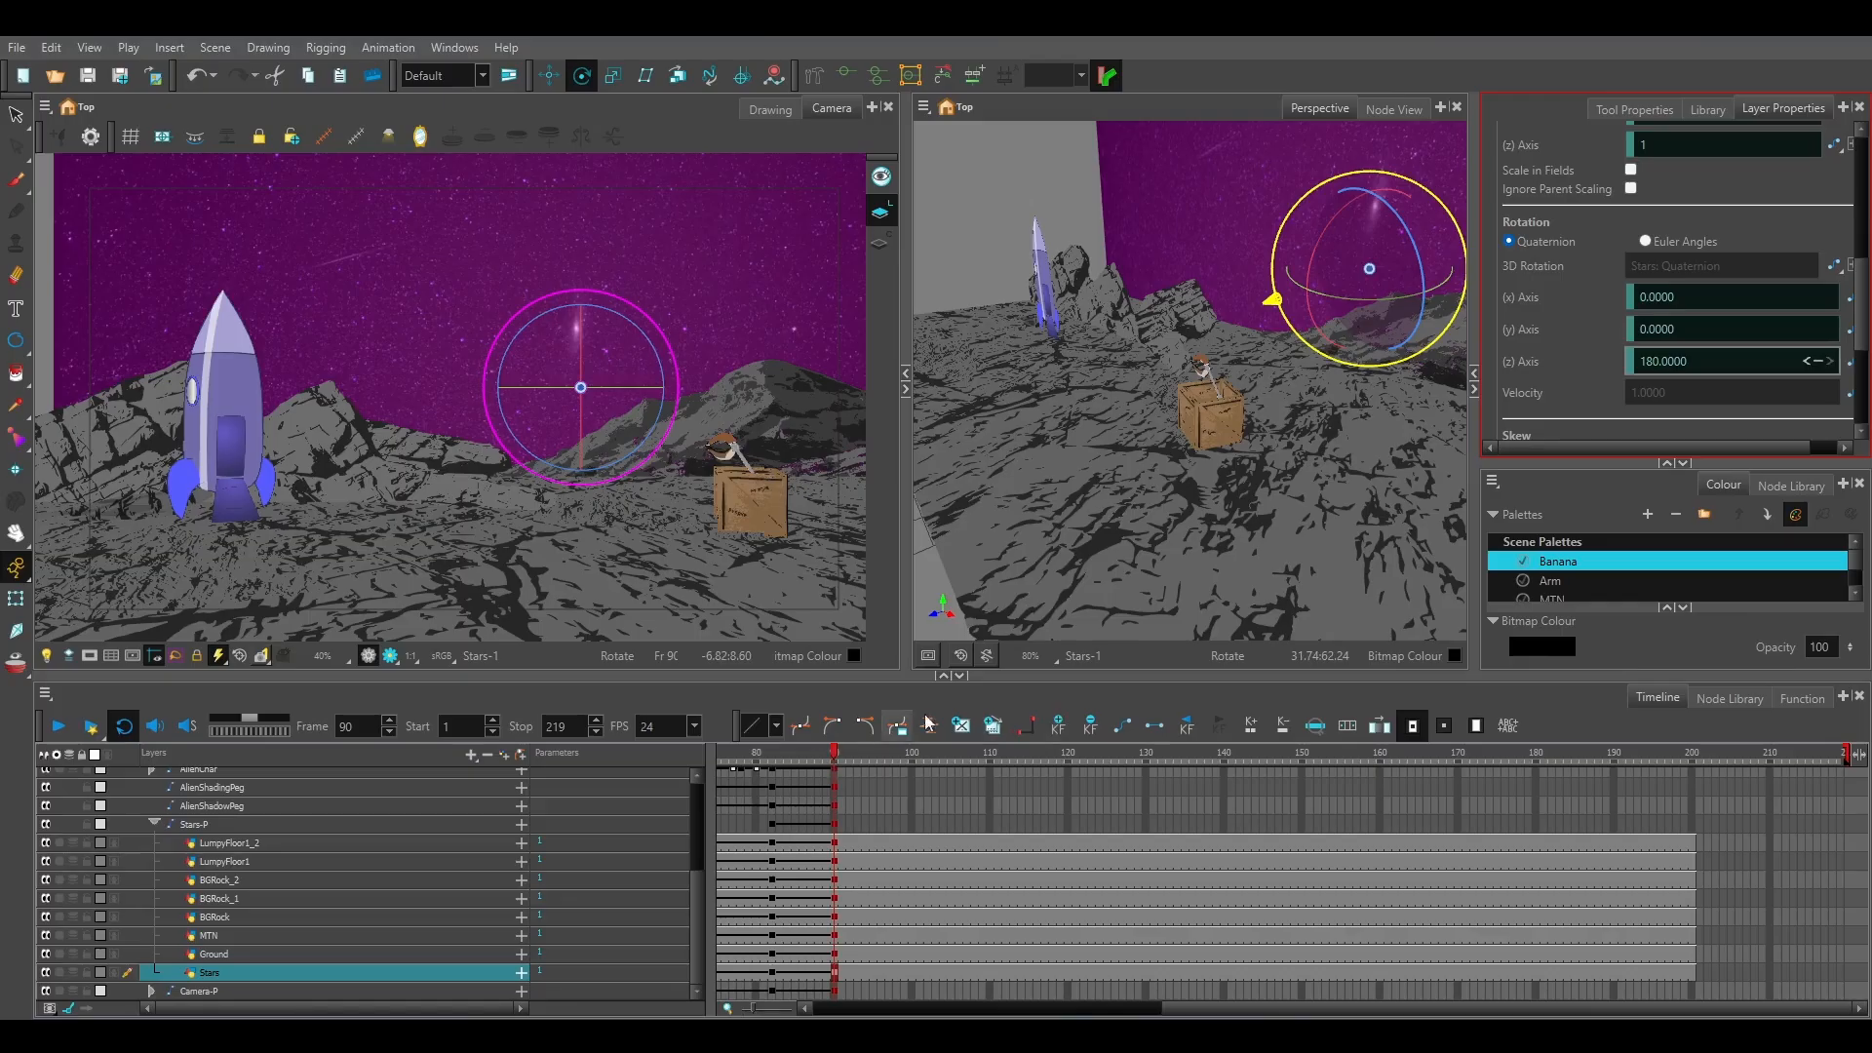
pyautogui.click(1000, 191)
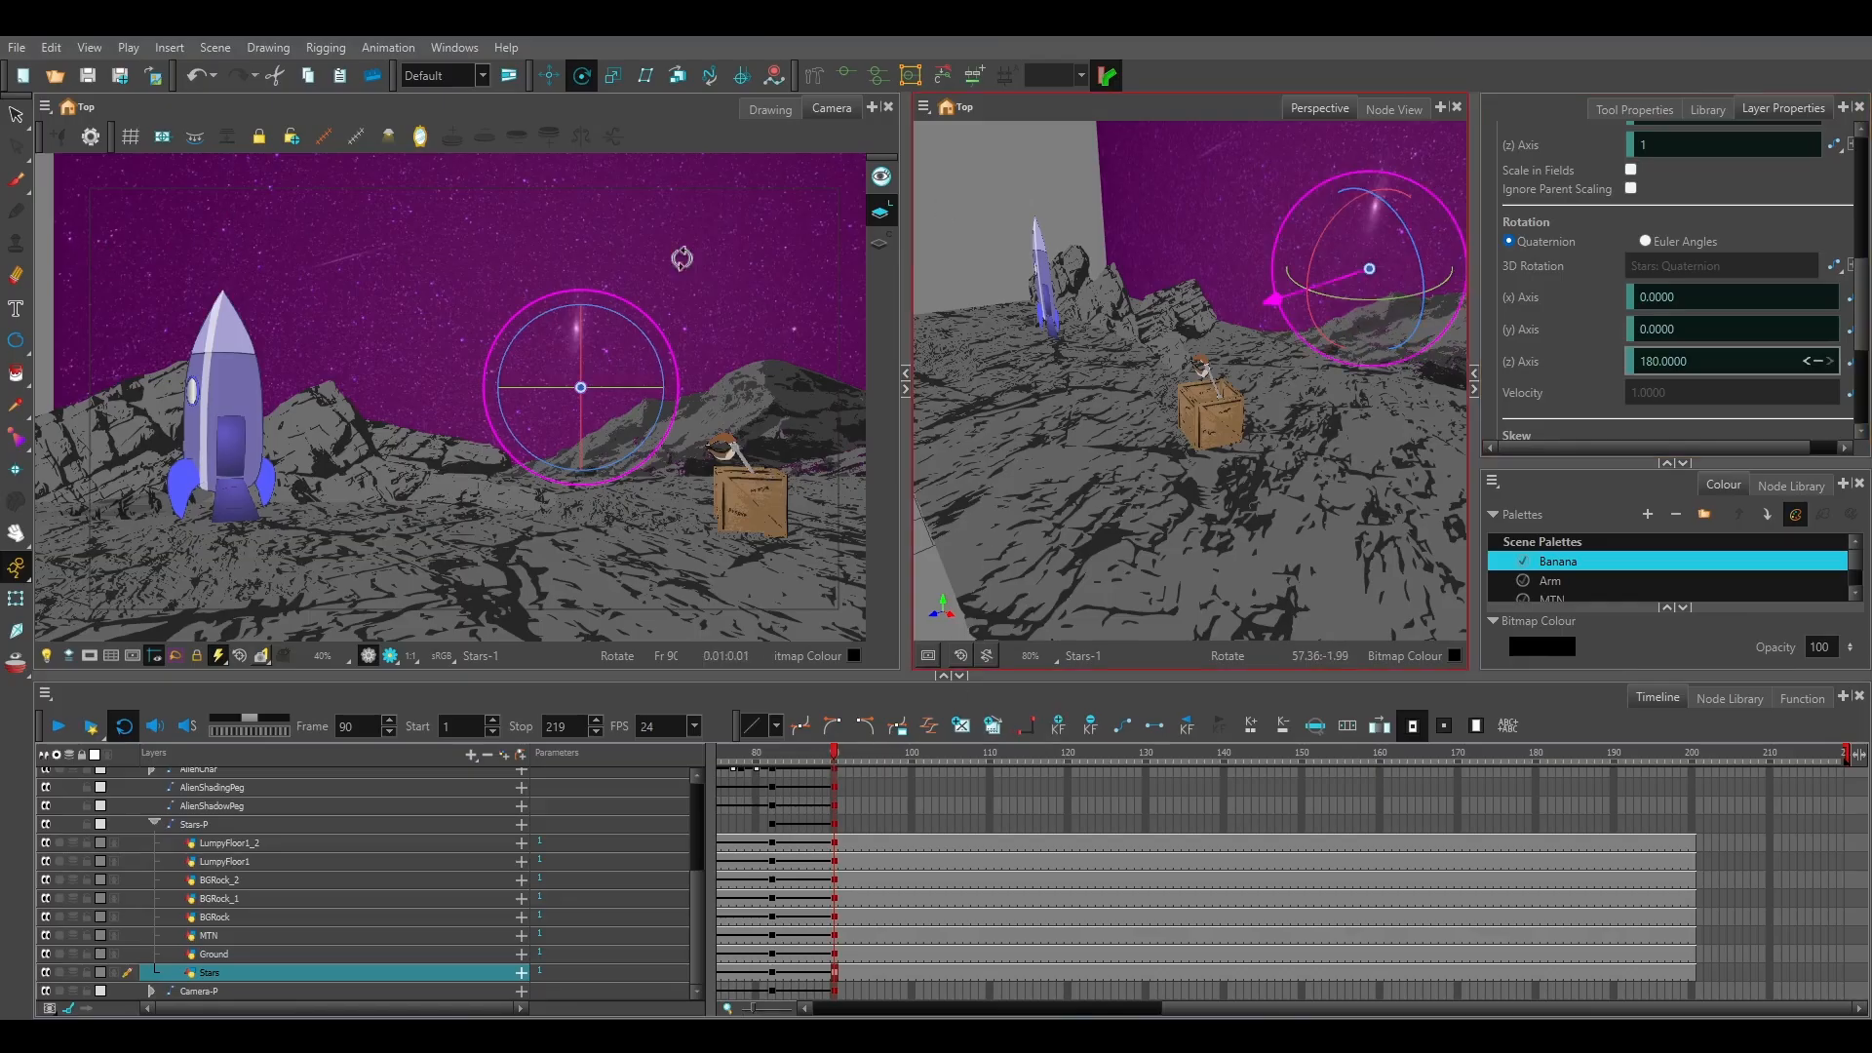
pyautogui.click(16, 115)
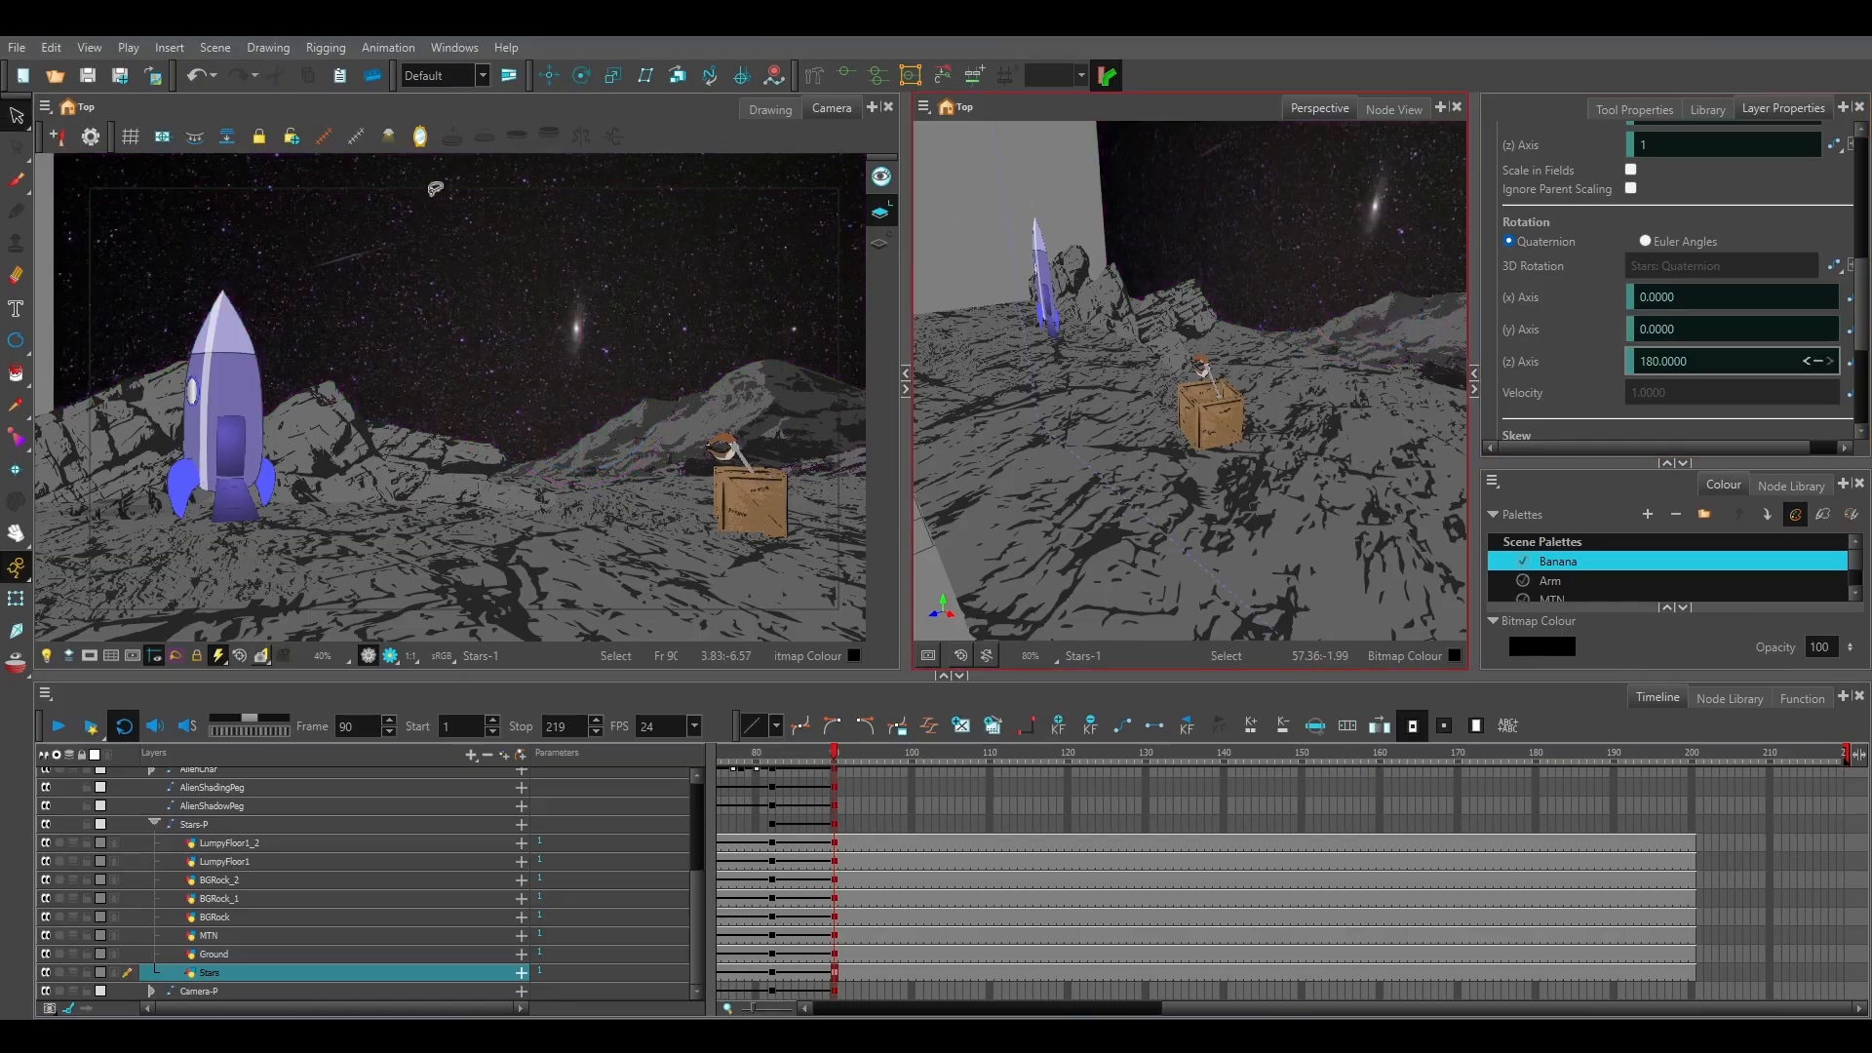
# Compare the star background between the previous shot's keyframe at frame 82 and the new shot at frame 90.
pyautogui.click(772, 751)
pyautogui.press("'")
pyautogui.click(772, 752)
pyautogui.press("'")
# Shift the Stars layer sideways at frame 90 so the galaxy sits closer to the ship.
pyautogui.scroll(-2, 644, 371)
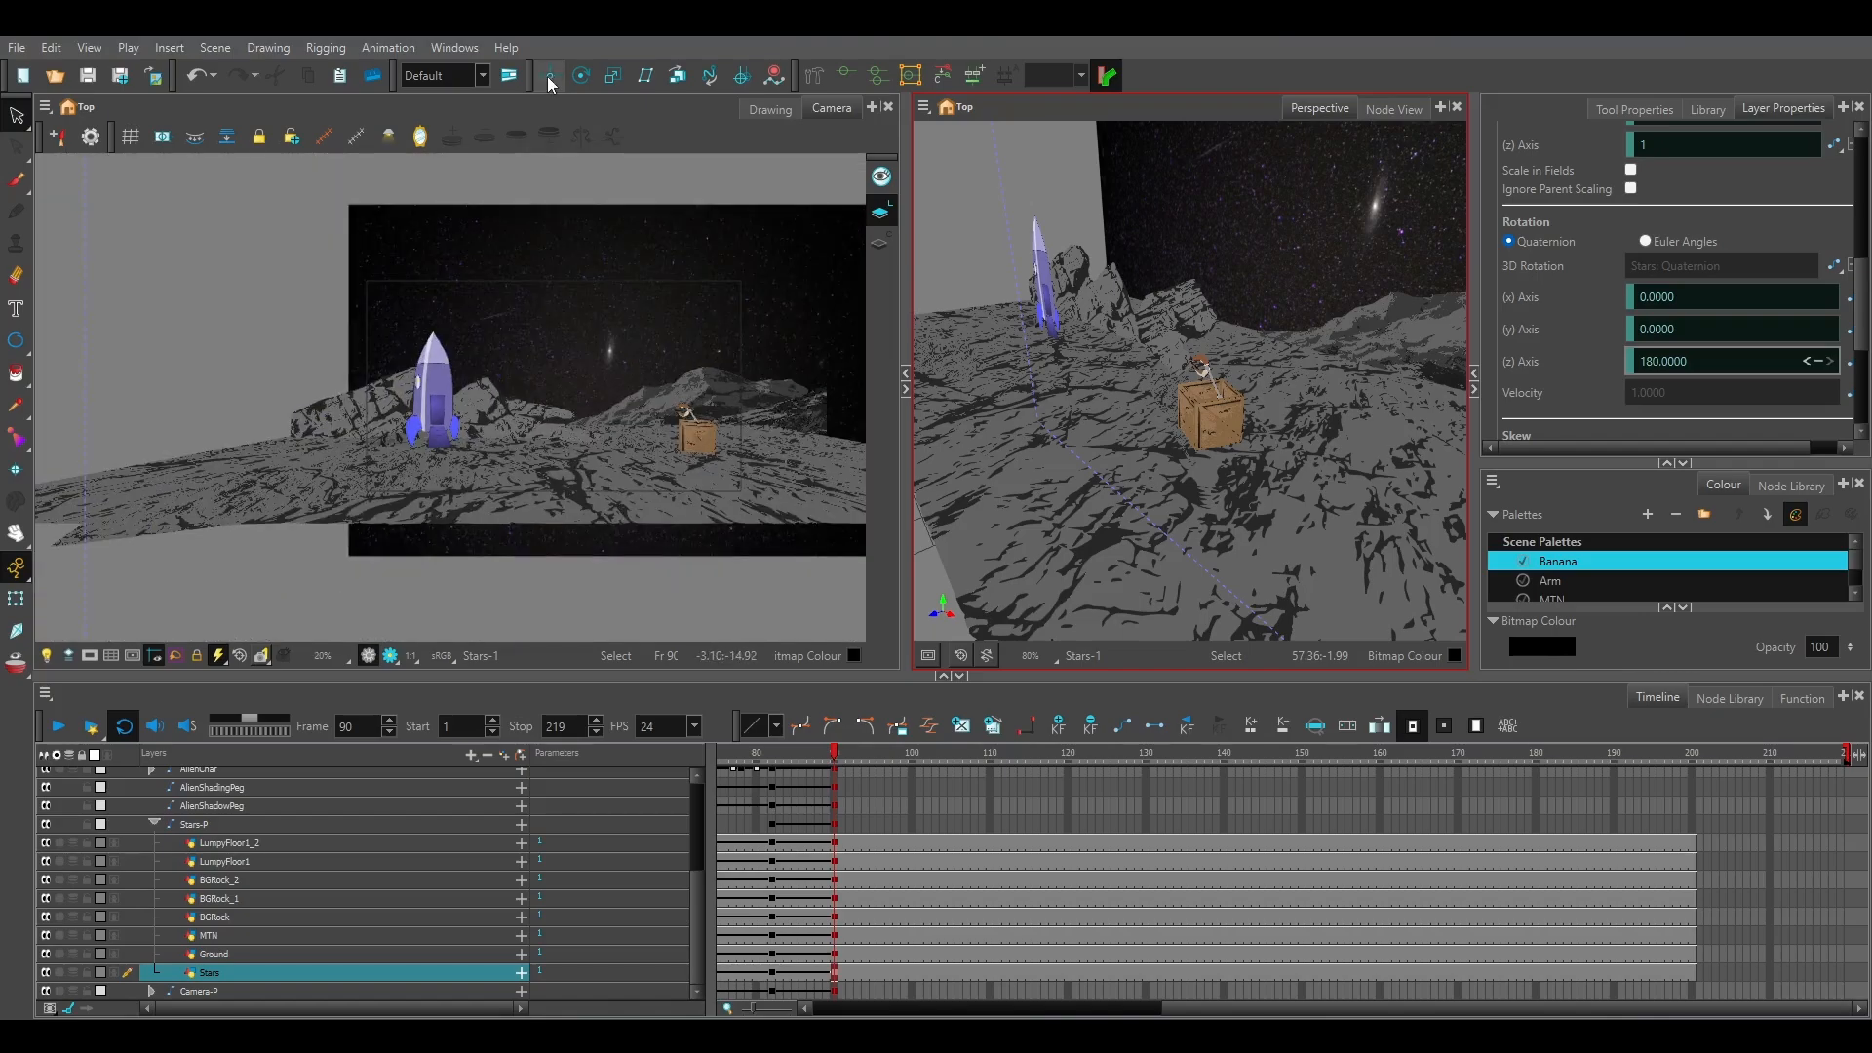
pyautogui.click(549, 76)
pyautogui.moveTo(588, 383); pyautogui.dragTo(505, 382)
pyautogui.scroll(3, 556, 400)
pyautogui.scroll(-2, 556, 401)
pyautogui.scroll(1, 561, 393)
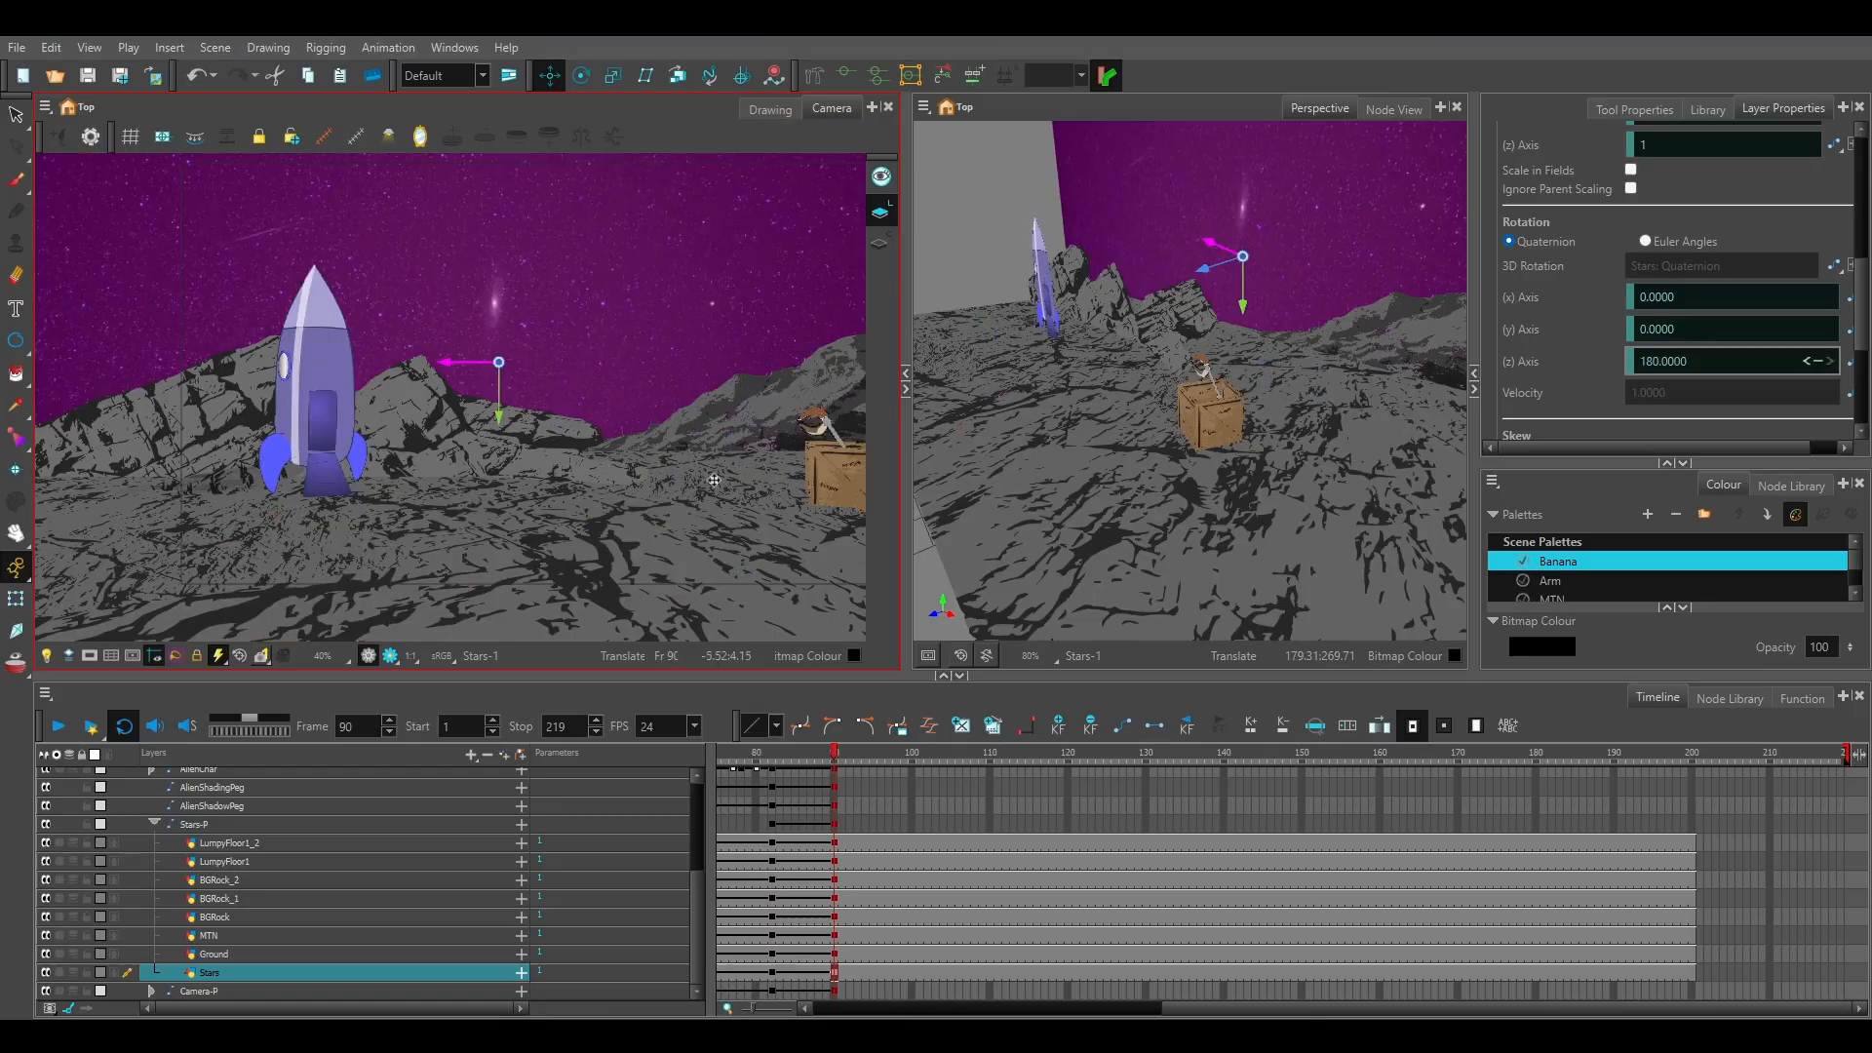
# Mask the camera view to the camera frame and deactivate the transform handles to check the composition.
pyautogui.scroll(-1, 730, 475)
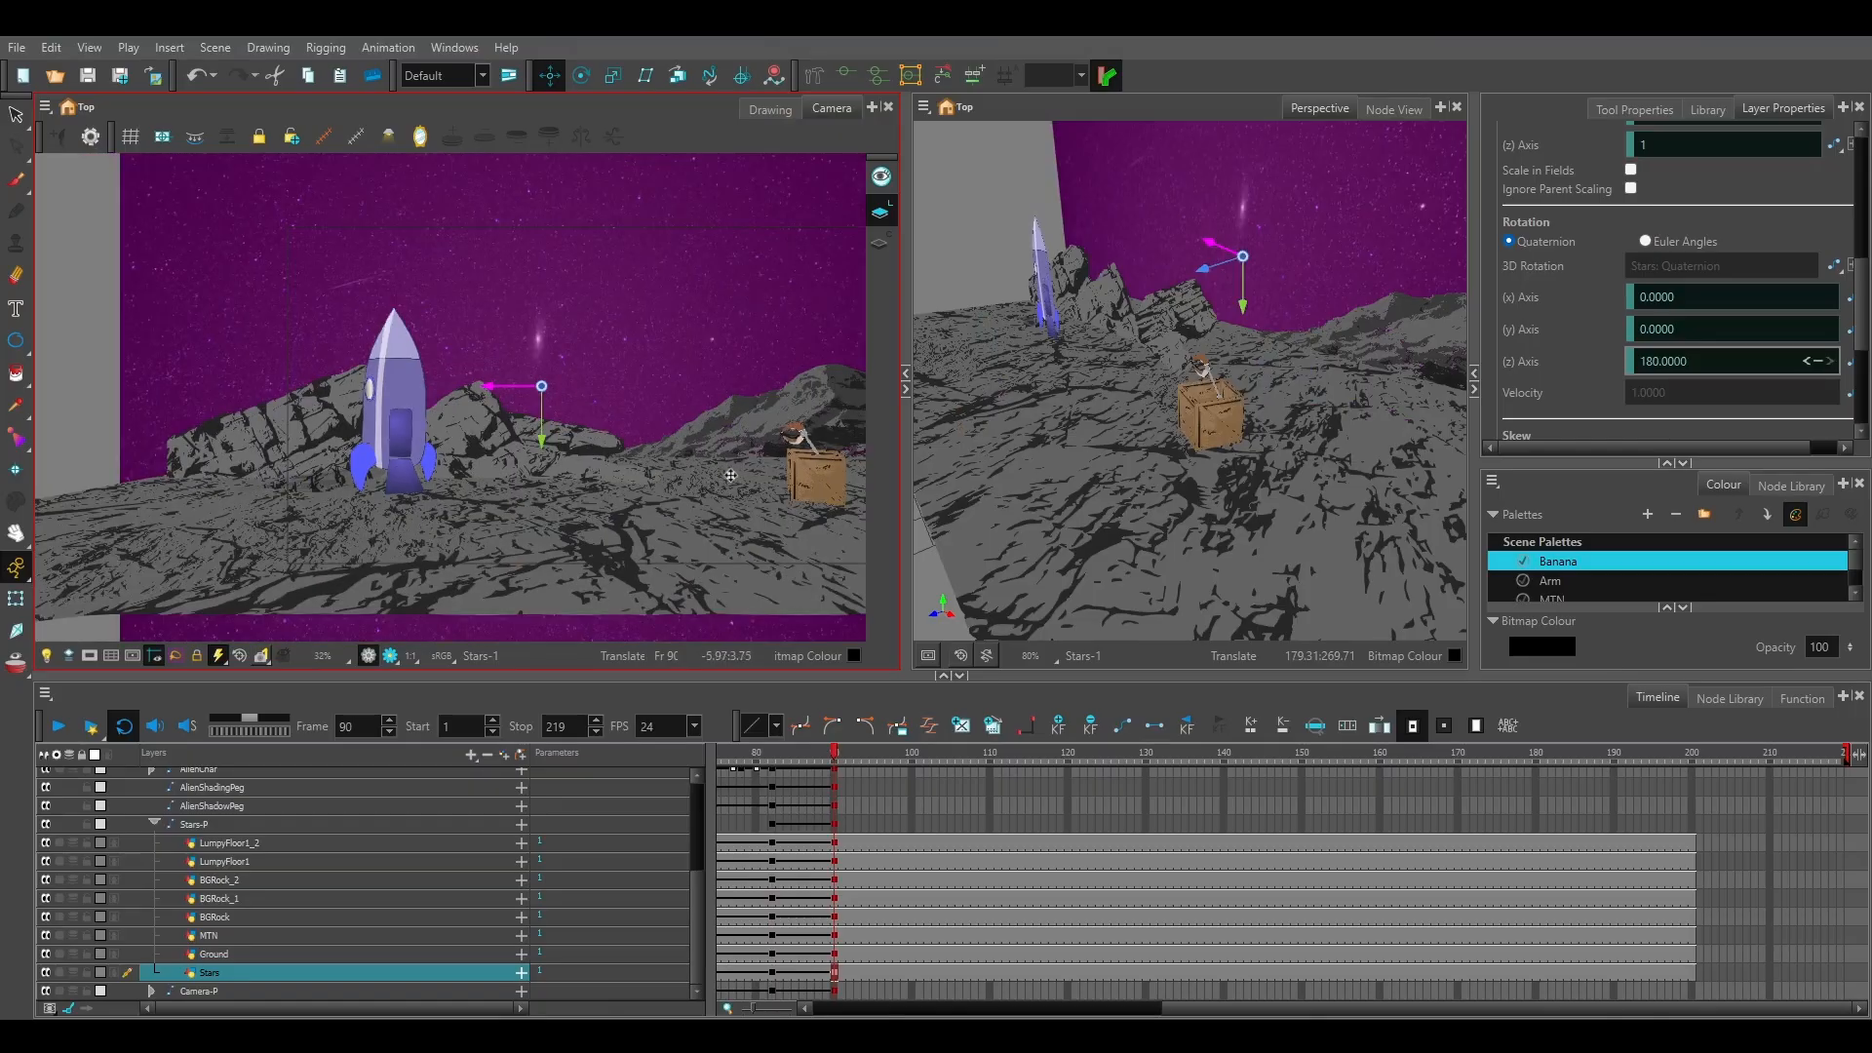
pyautogui.moveTo(724, 481); pyautogui.dragTo(605, 489)
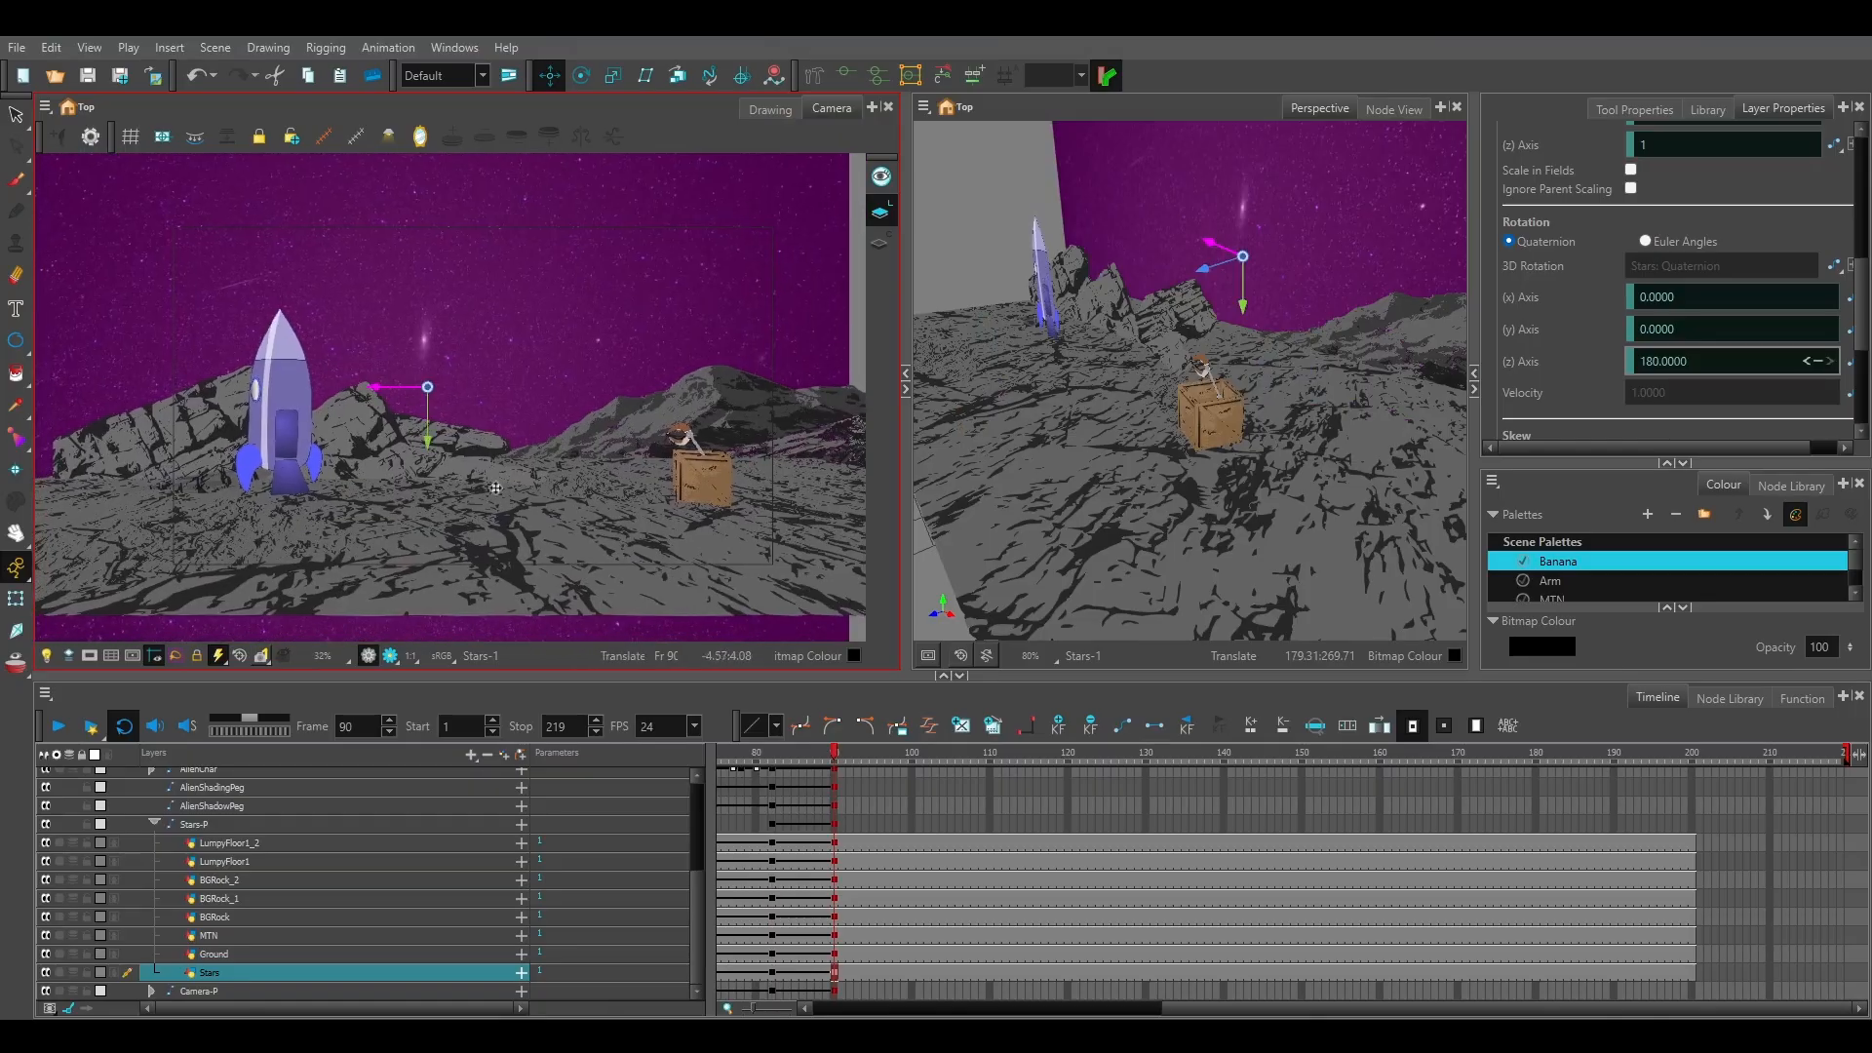
pyautogui.click(175, 656)
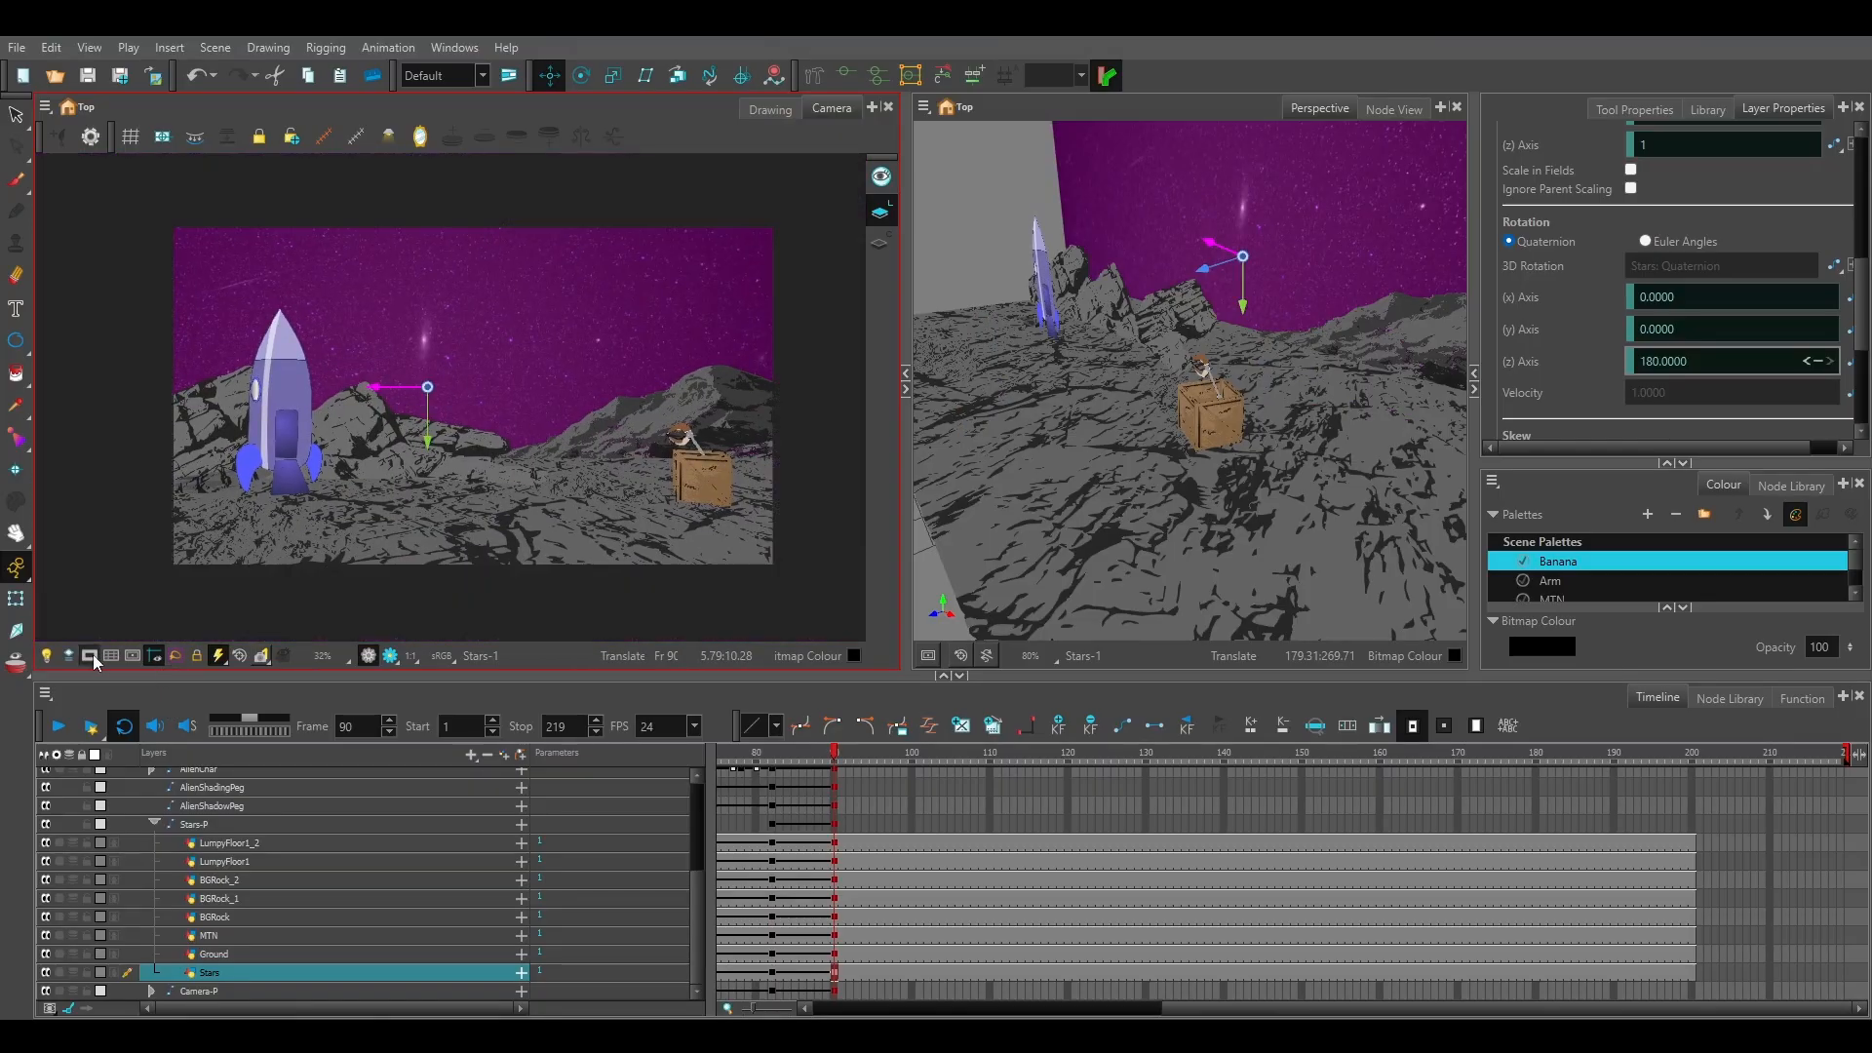
pyautogui.click(16, 115)
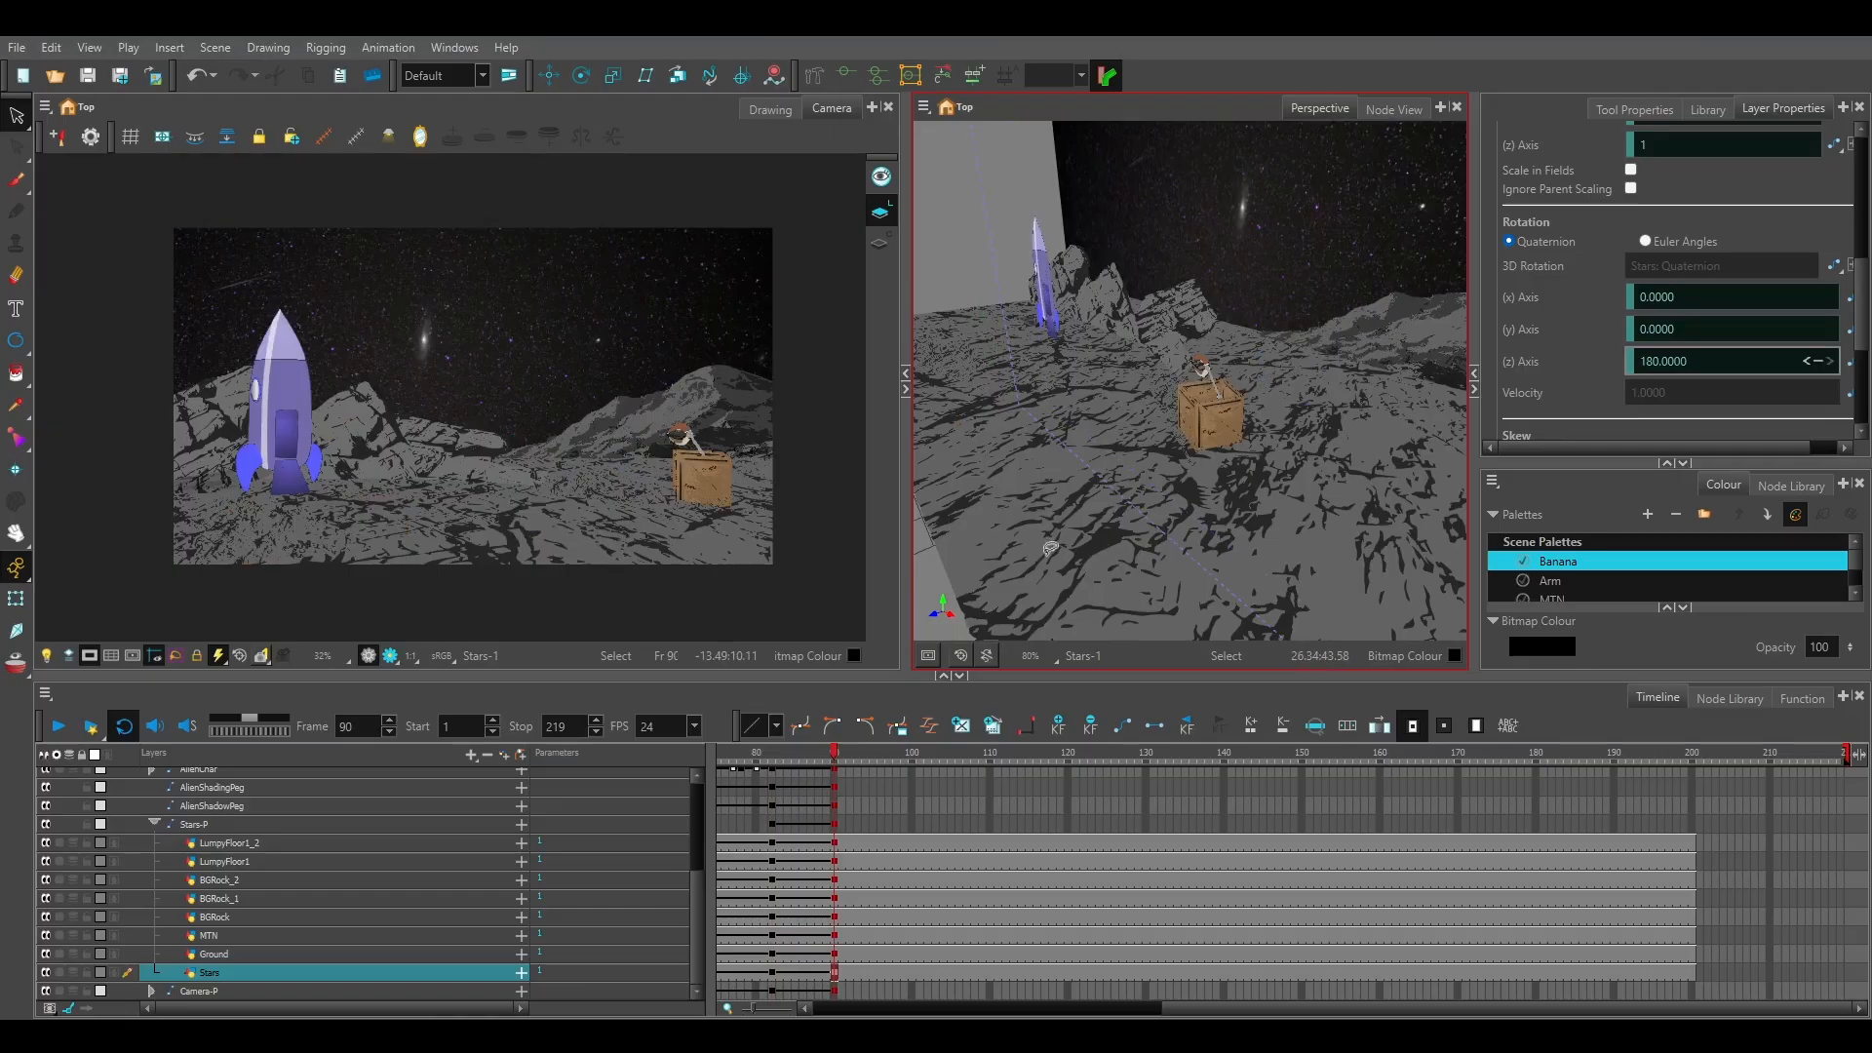
# Rotate the Ground layer at frame 90 to 90 degrees around its y axis.
pyautogui.click(228, 952)
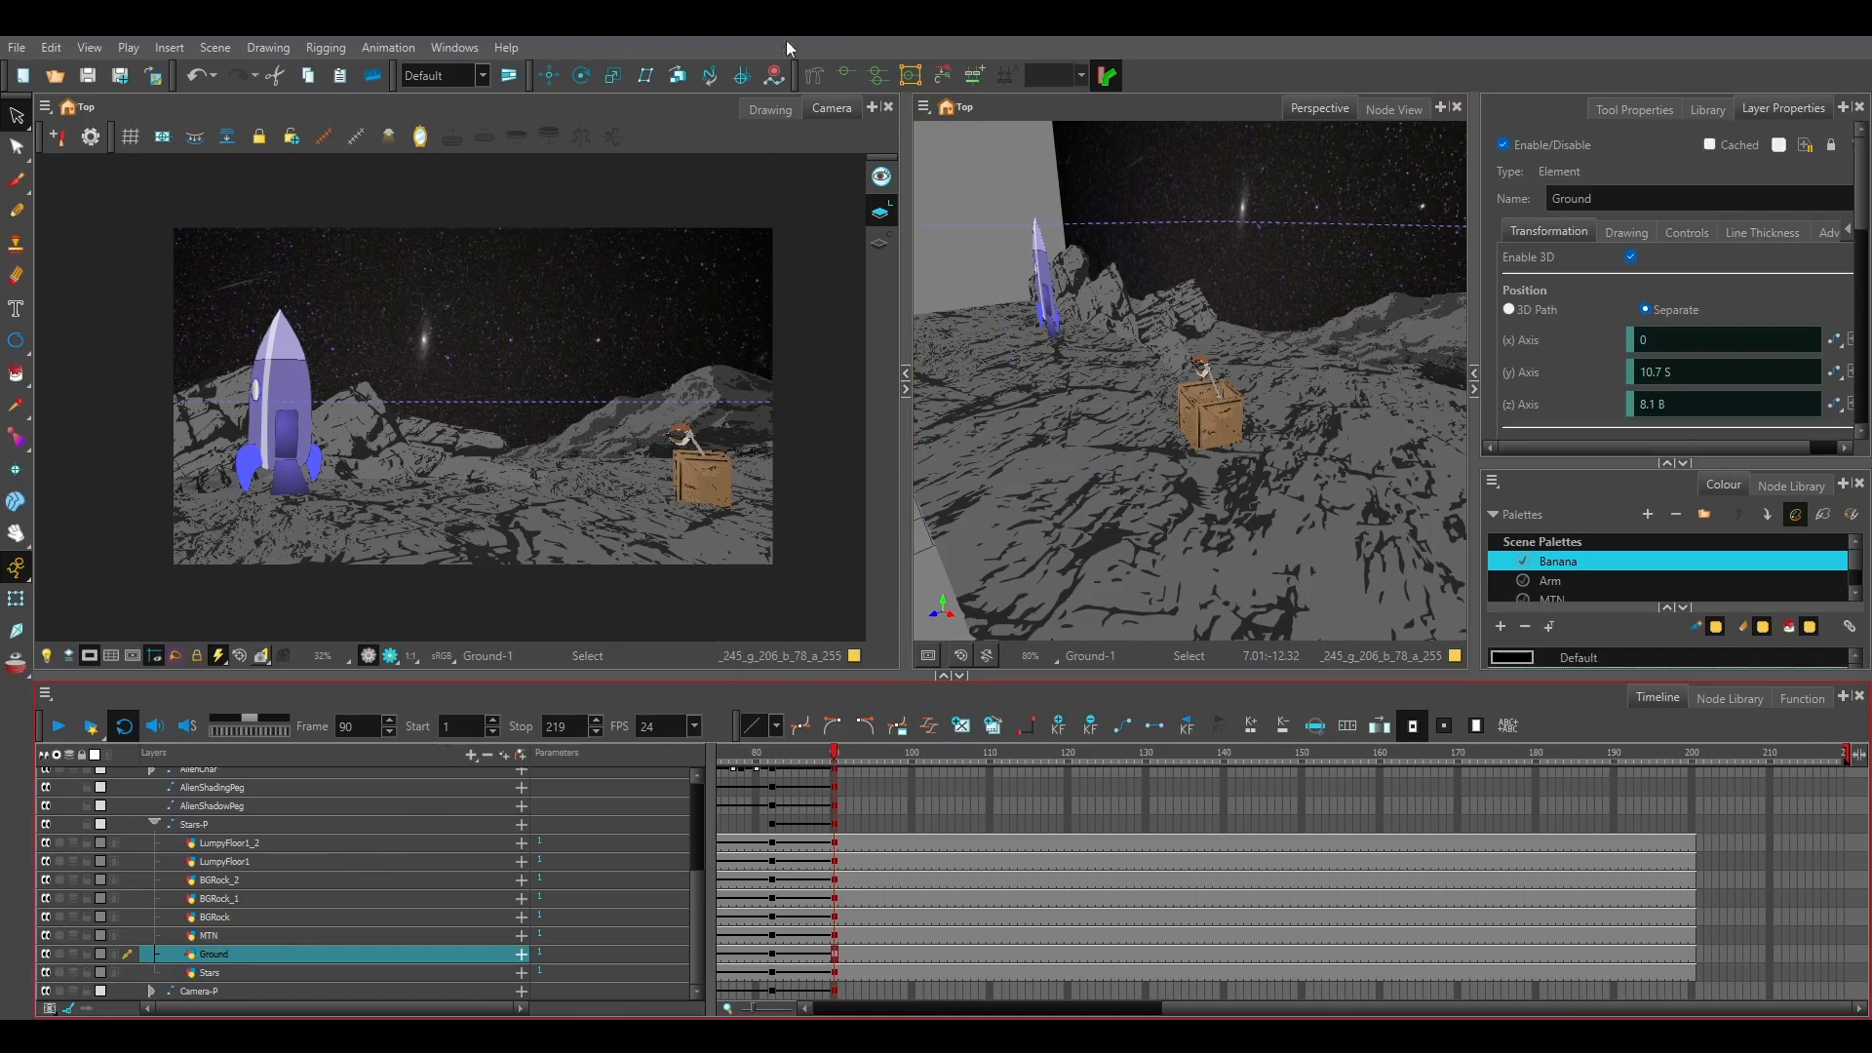
pyautogui.click(580, 76)
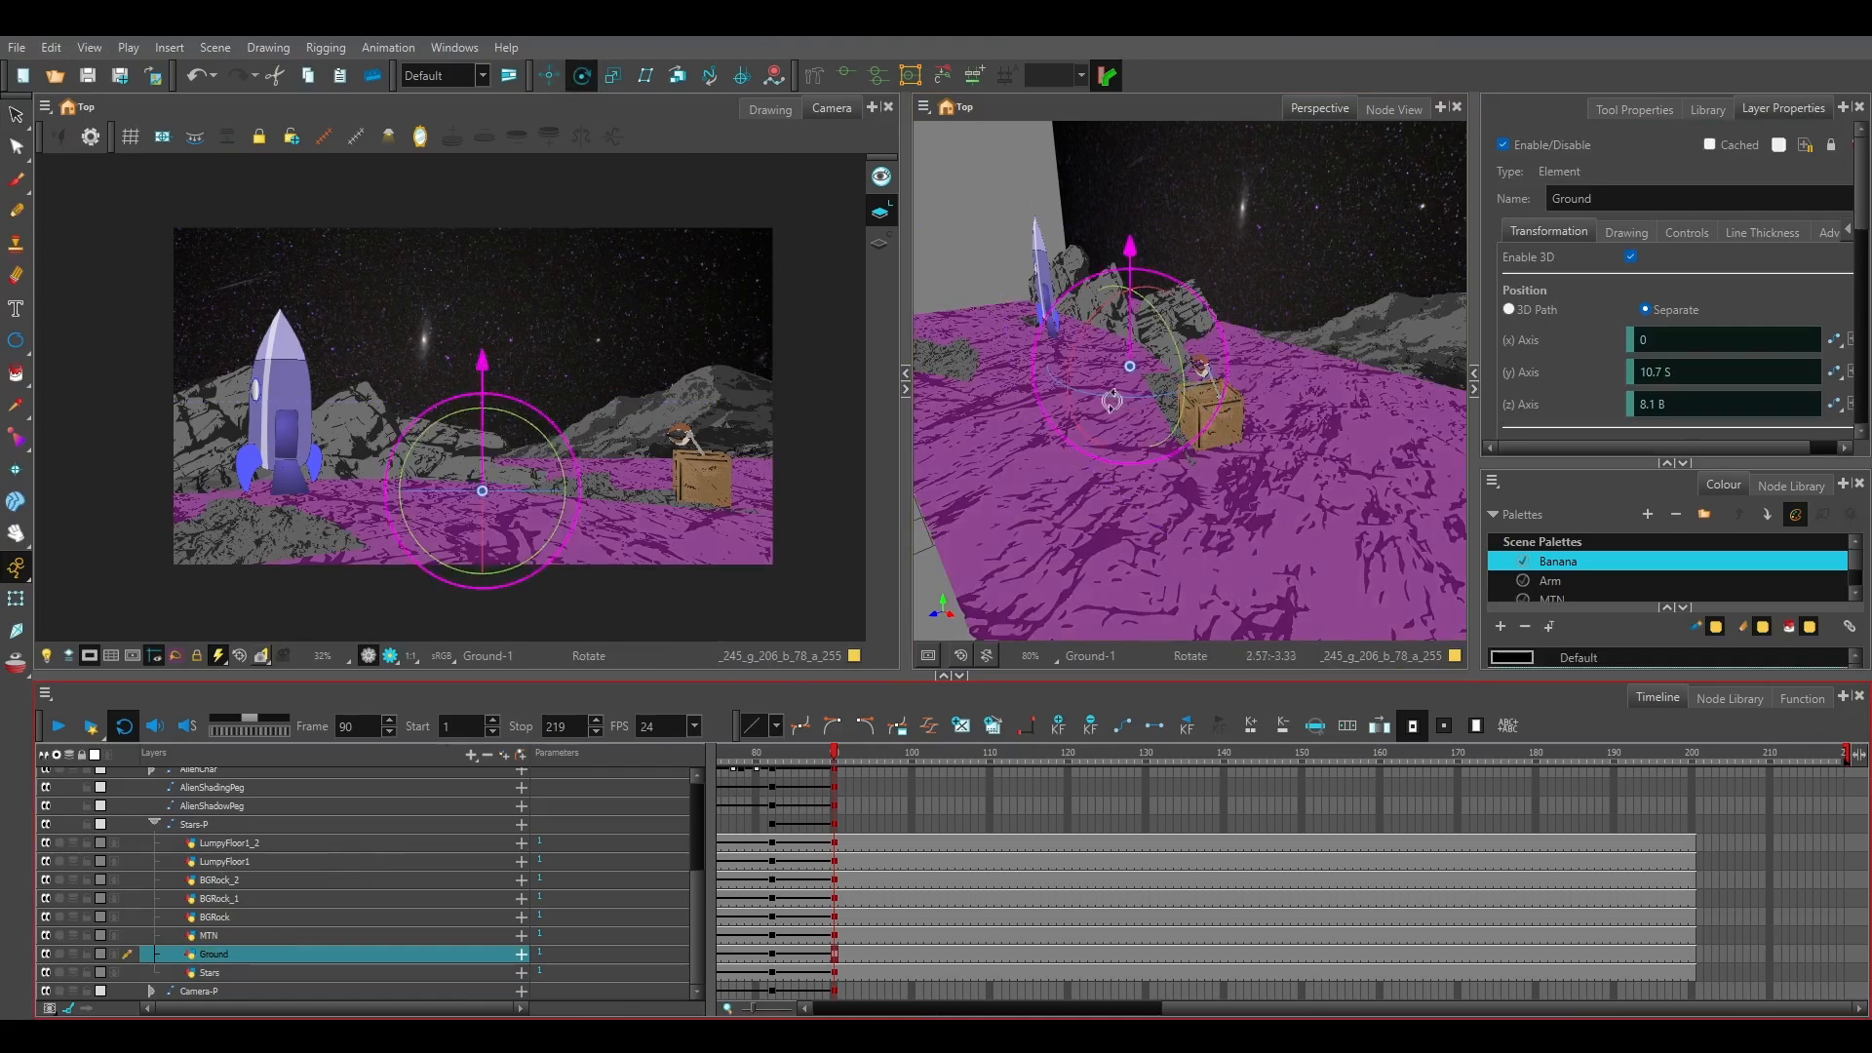
pyautogui.moveTo(1094, 409); pyautogui.dragTo(1210, 368)
pyautogui.scroll(-2, 1111, 380)
pyautogui.scroll(-5, 1750, 354)
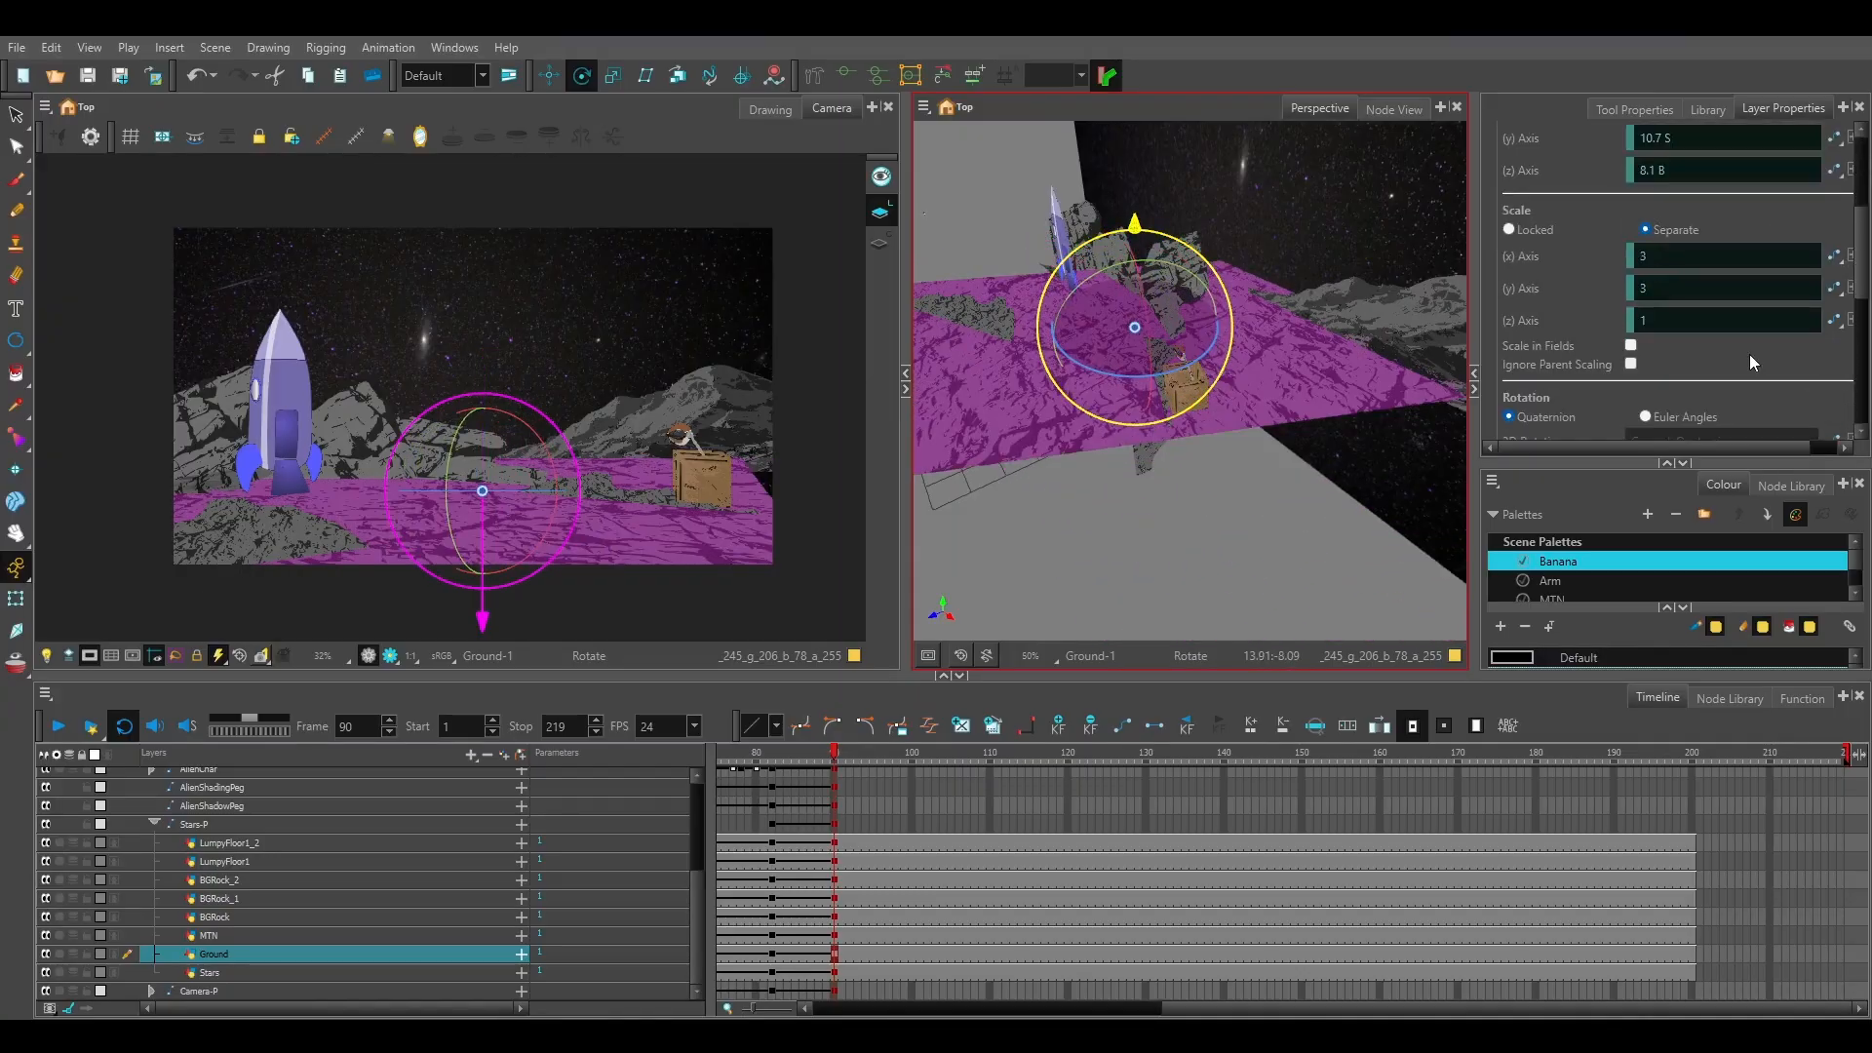
pyautogui.click(1696, 388)
pyautogui.write('0')
pyautogui.press('Return')
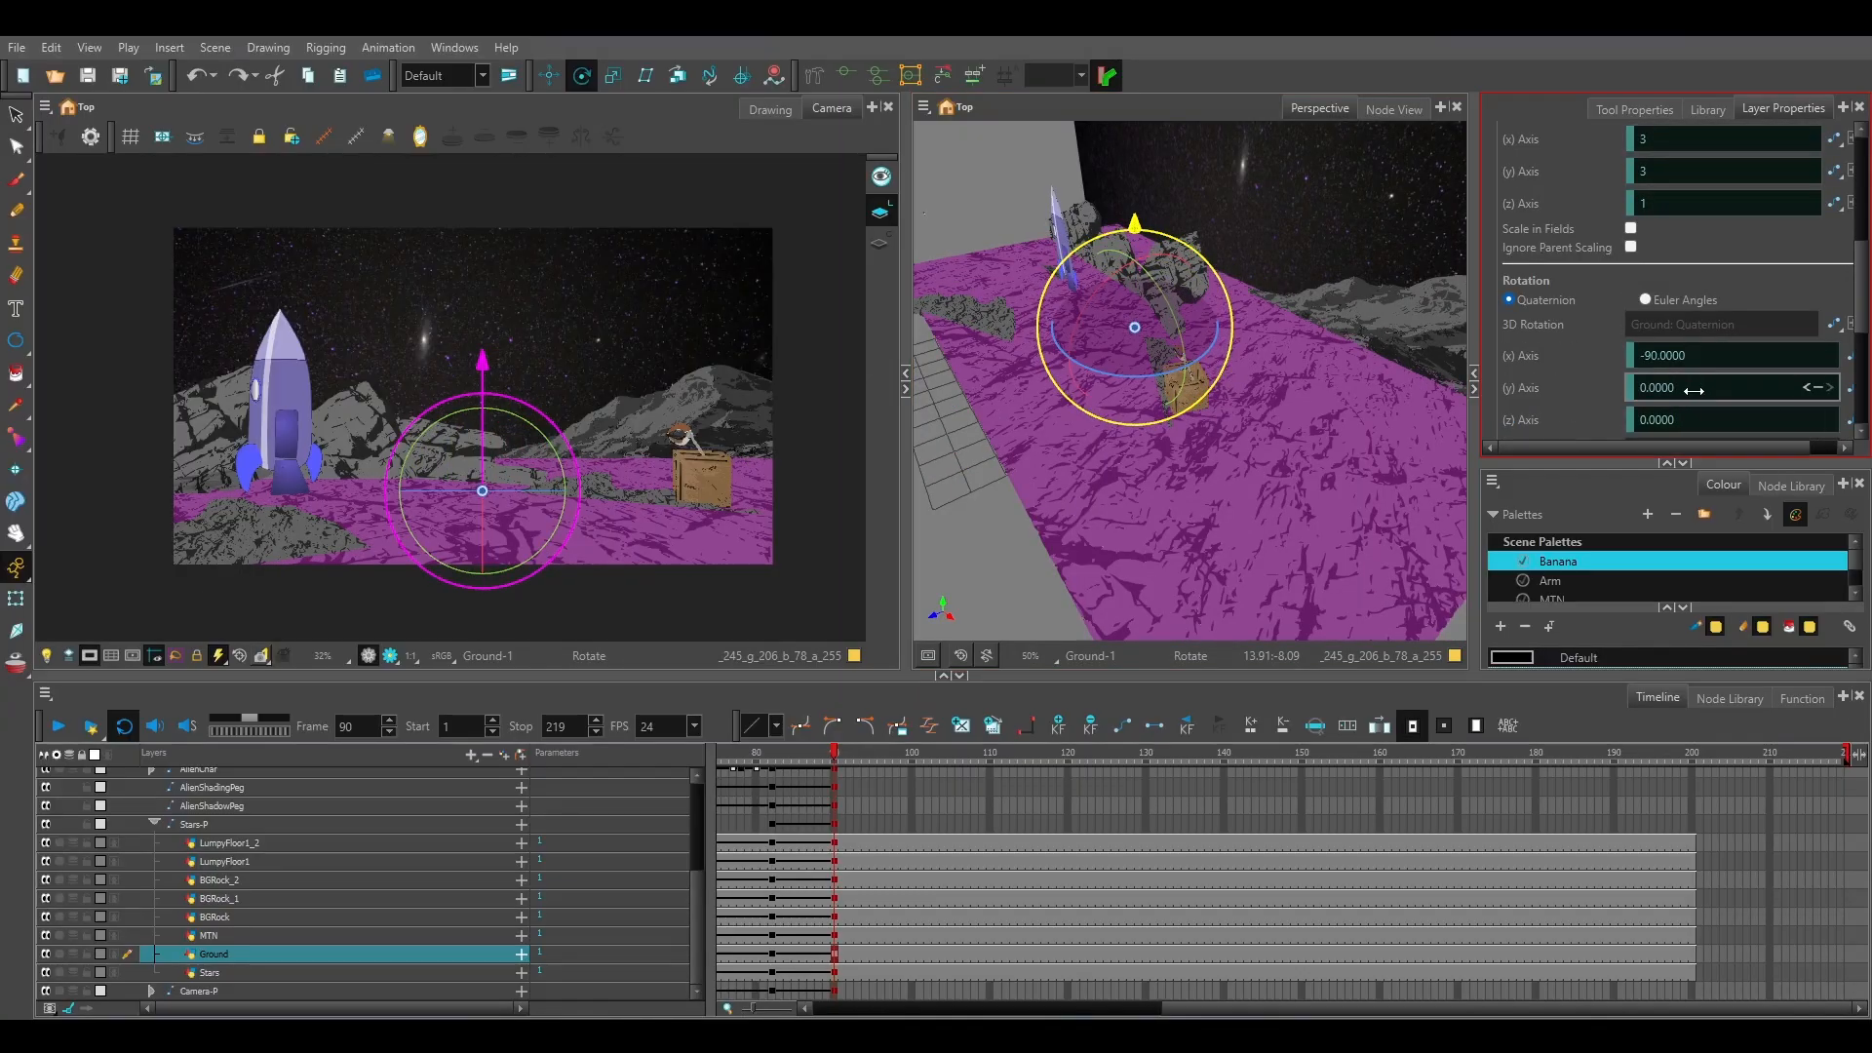
pyautogui.write('90')
pyautogui.press('Return')
# Scale the Ground layer at frame 90 to 2.79 in x and 5.25 in y, and deactivate the transform handles.
pyautogui.scroll(3, 1658, 207)
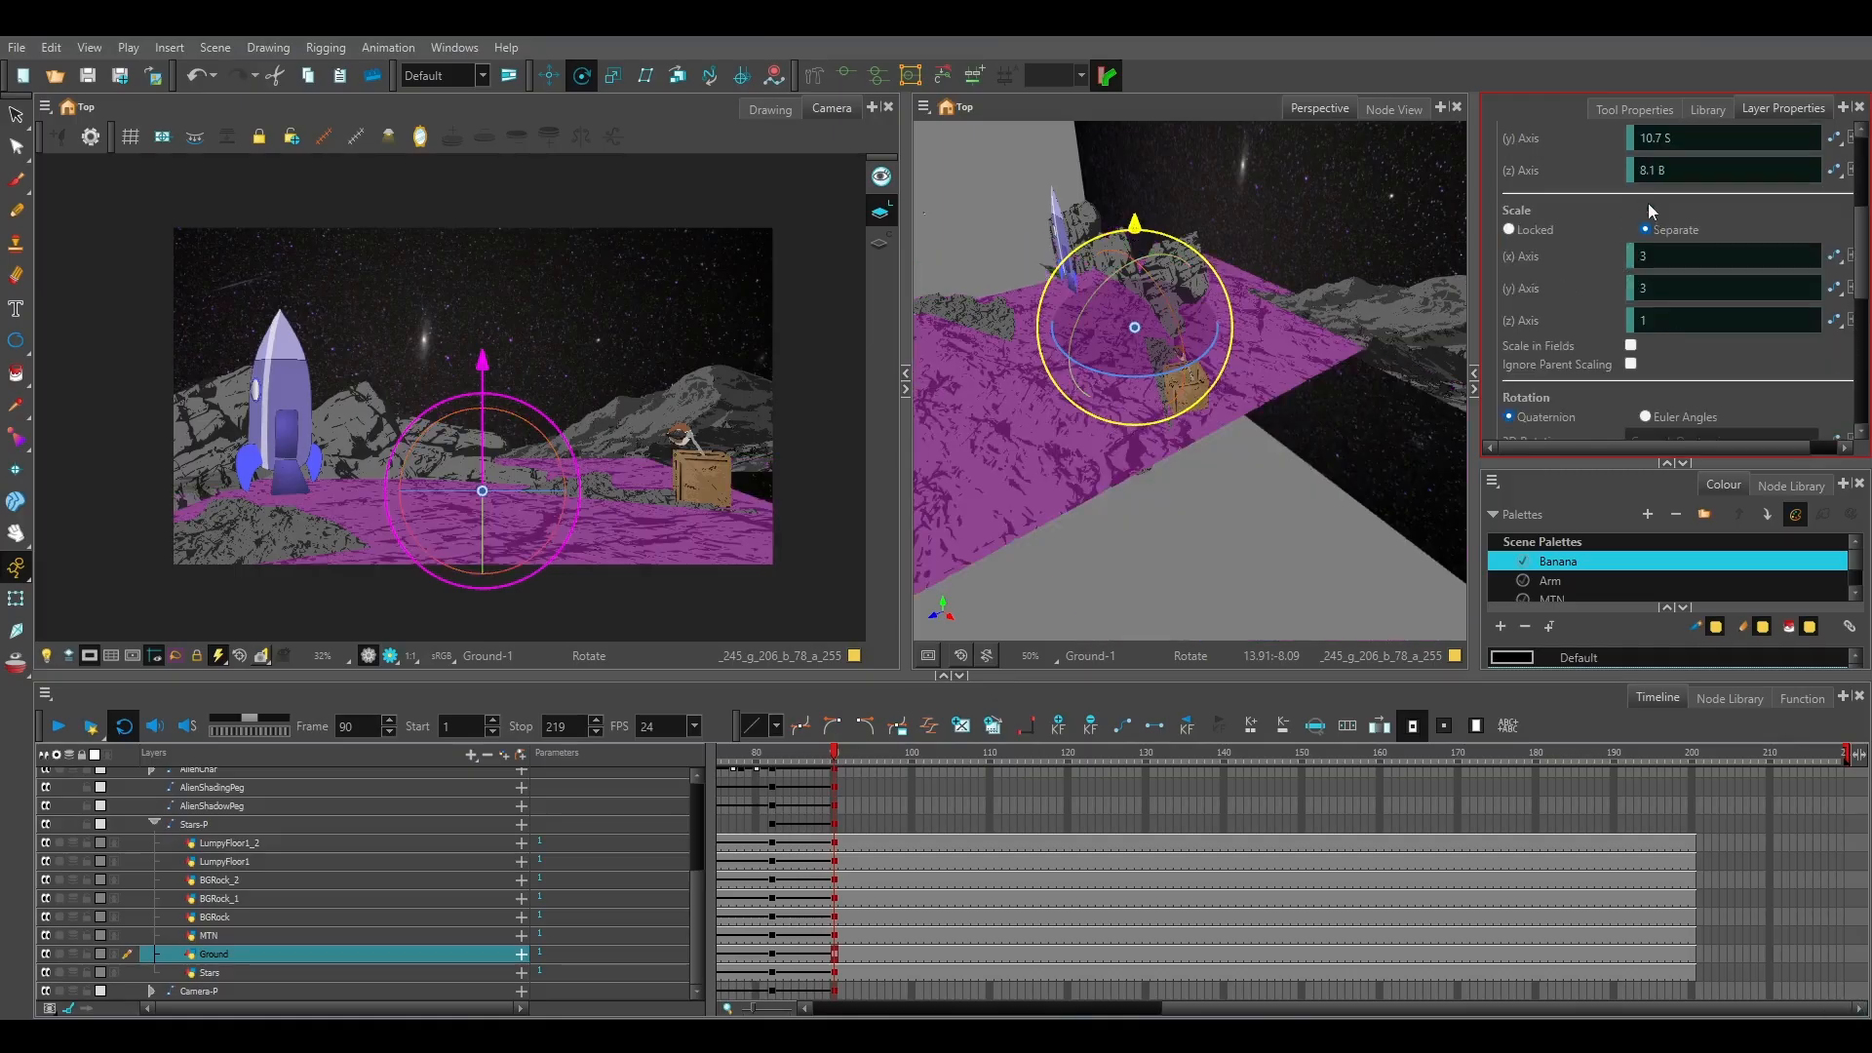
pyautogui.moveTo(1666, 287)
pyautogui.mouseDown()
pyautogui.moveTo(1745, 287)
pyautogui.moveTo(1669, 295)
pyautogui.moveTo(1661, 258)
pyautogui.moveTo(1648, 289)
pyautogui.mouseUp()
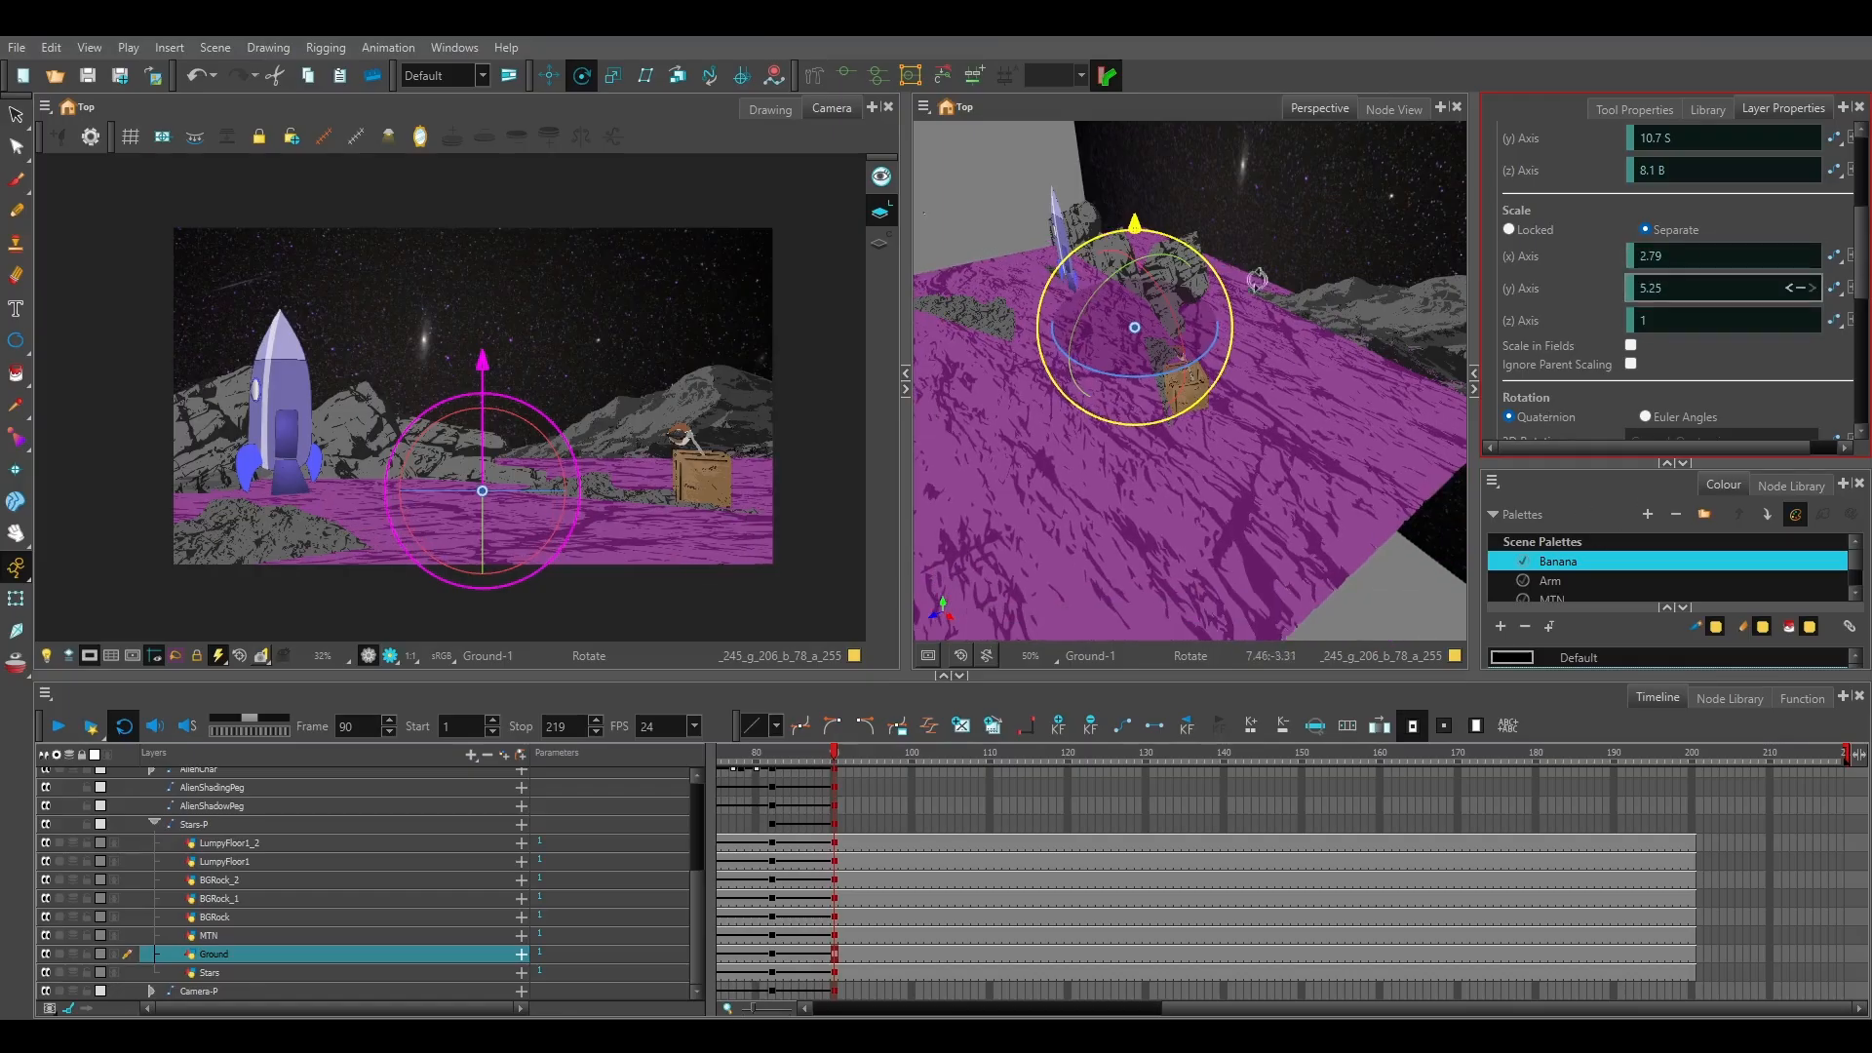
pyautogui.click(13, 115)
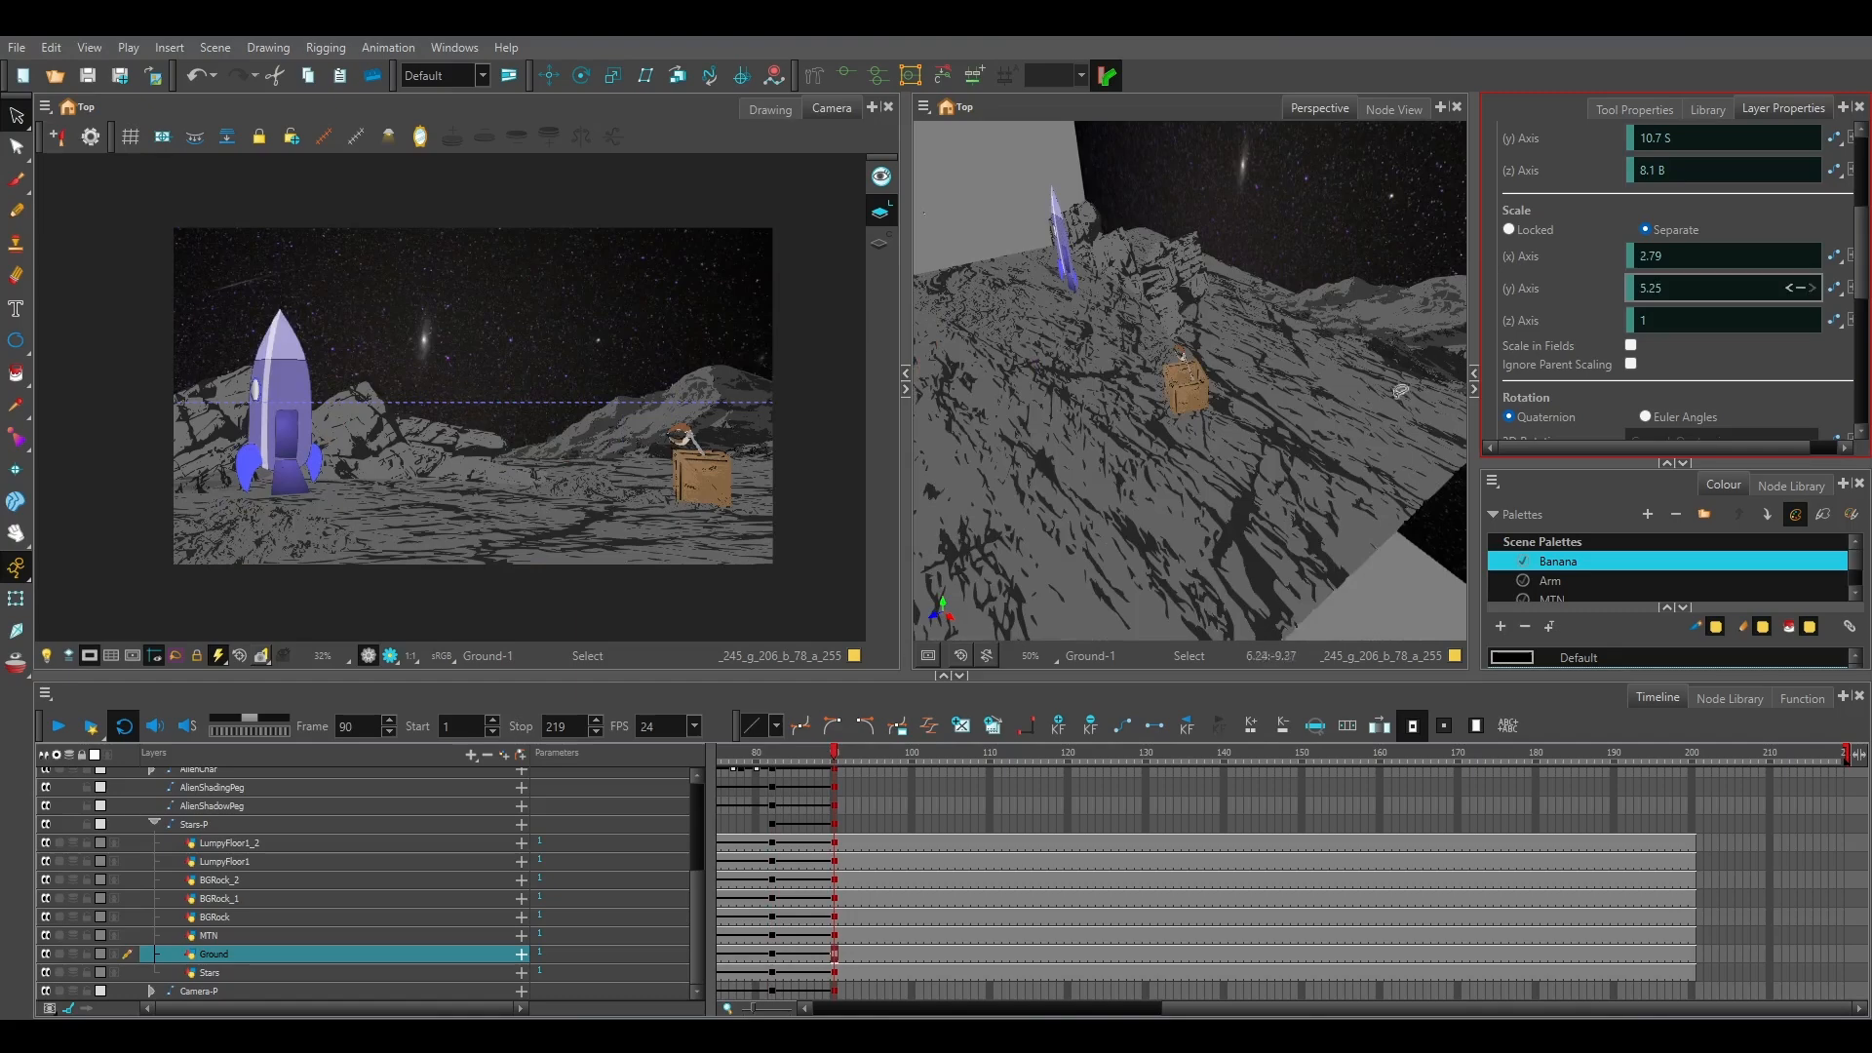
# Try to move the rock and lumpy floor layers from BGRock to LumpyFloor1_2 together at frame 90, and undo the move.
pyautogui.click(214, 919)
pyautogui.keyDown('shift'); pyautogui.click(214, 887); pyautogui.keyUp('shift')
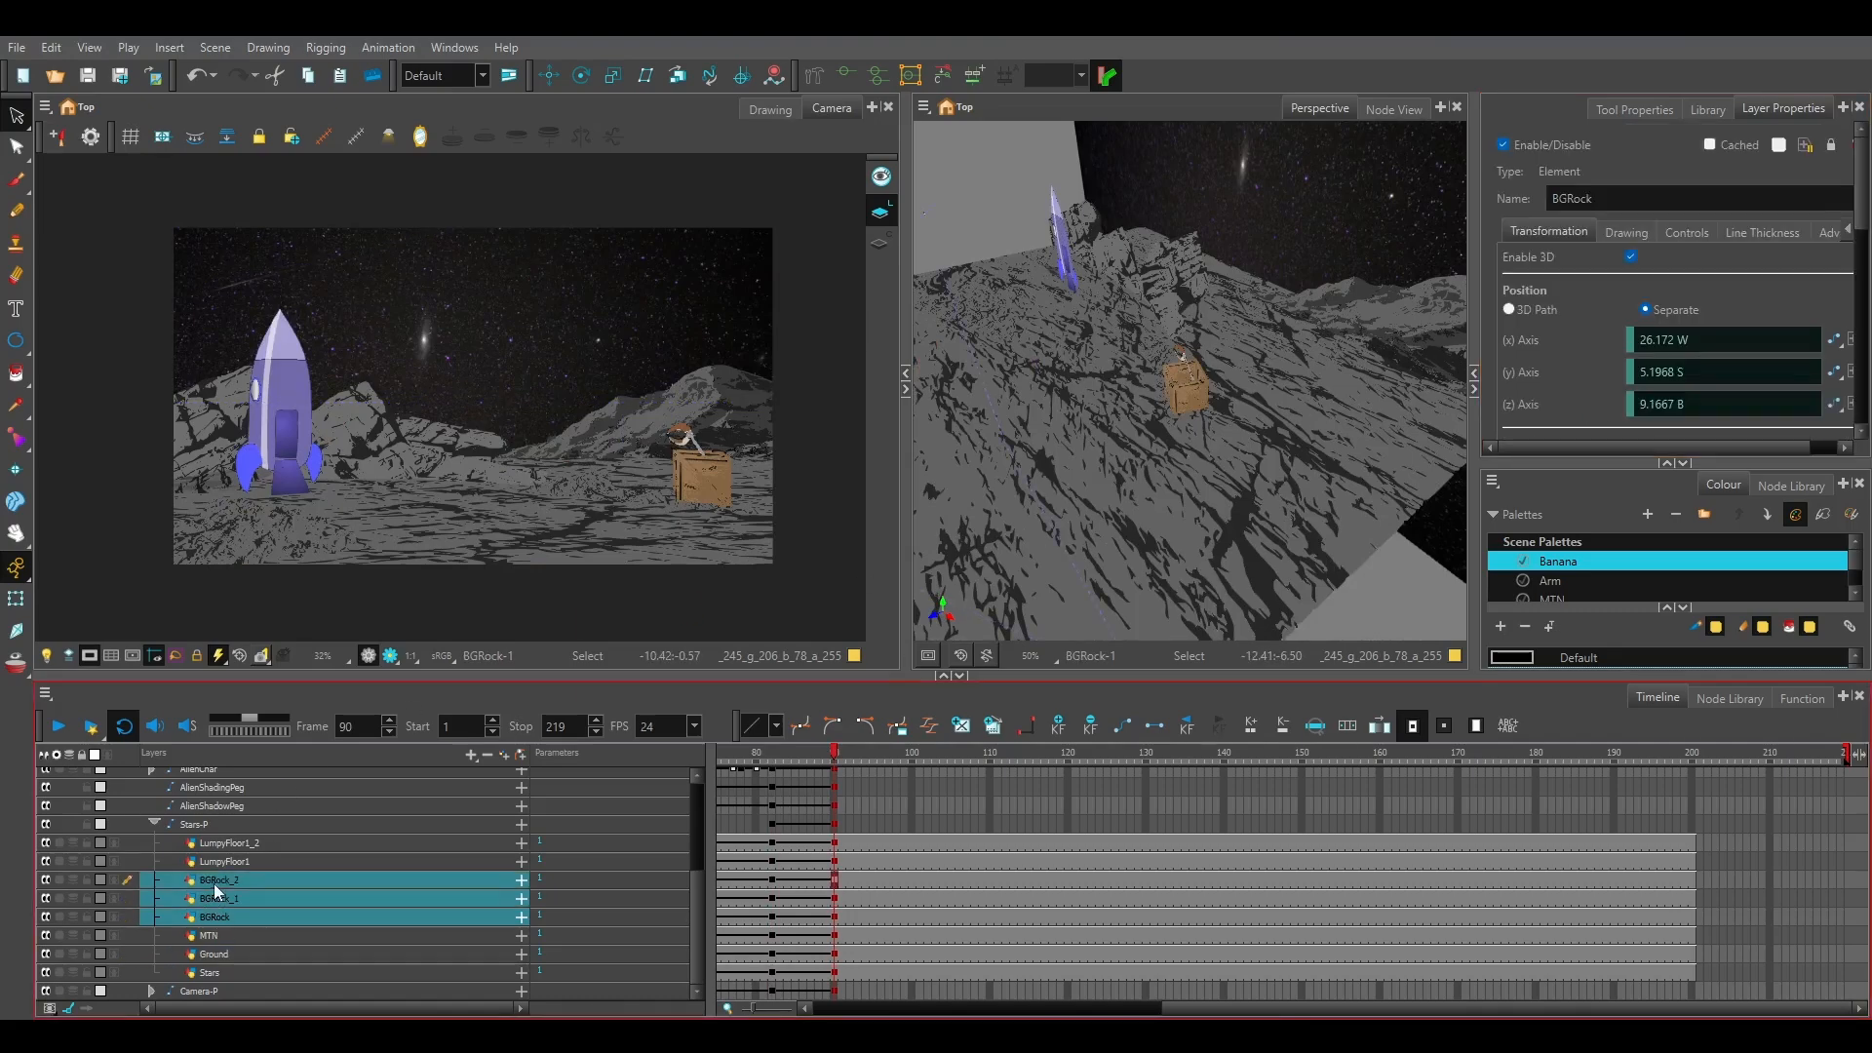
pyautogui.keyDown('shift'); pyautogui.click(218, 858); pyautogui.keyUp('shift')
pyautogui.keyDown('shift'); pyautogui.click(224, 837); pyautogui.keyUp('shift')
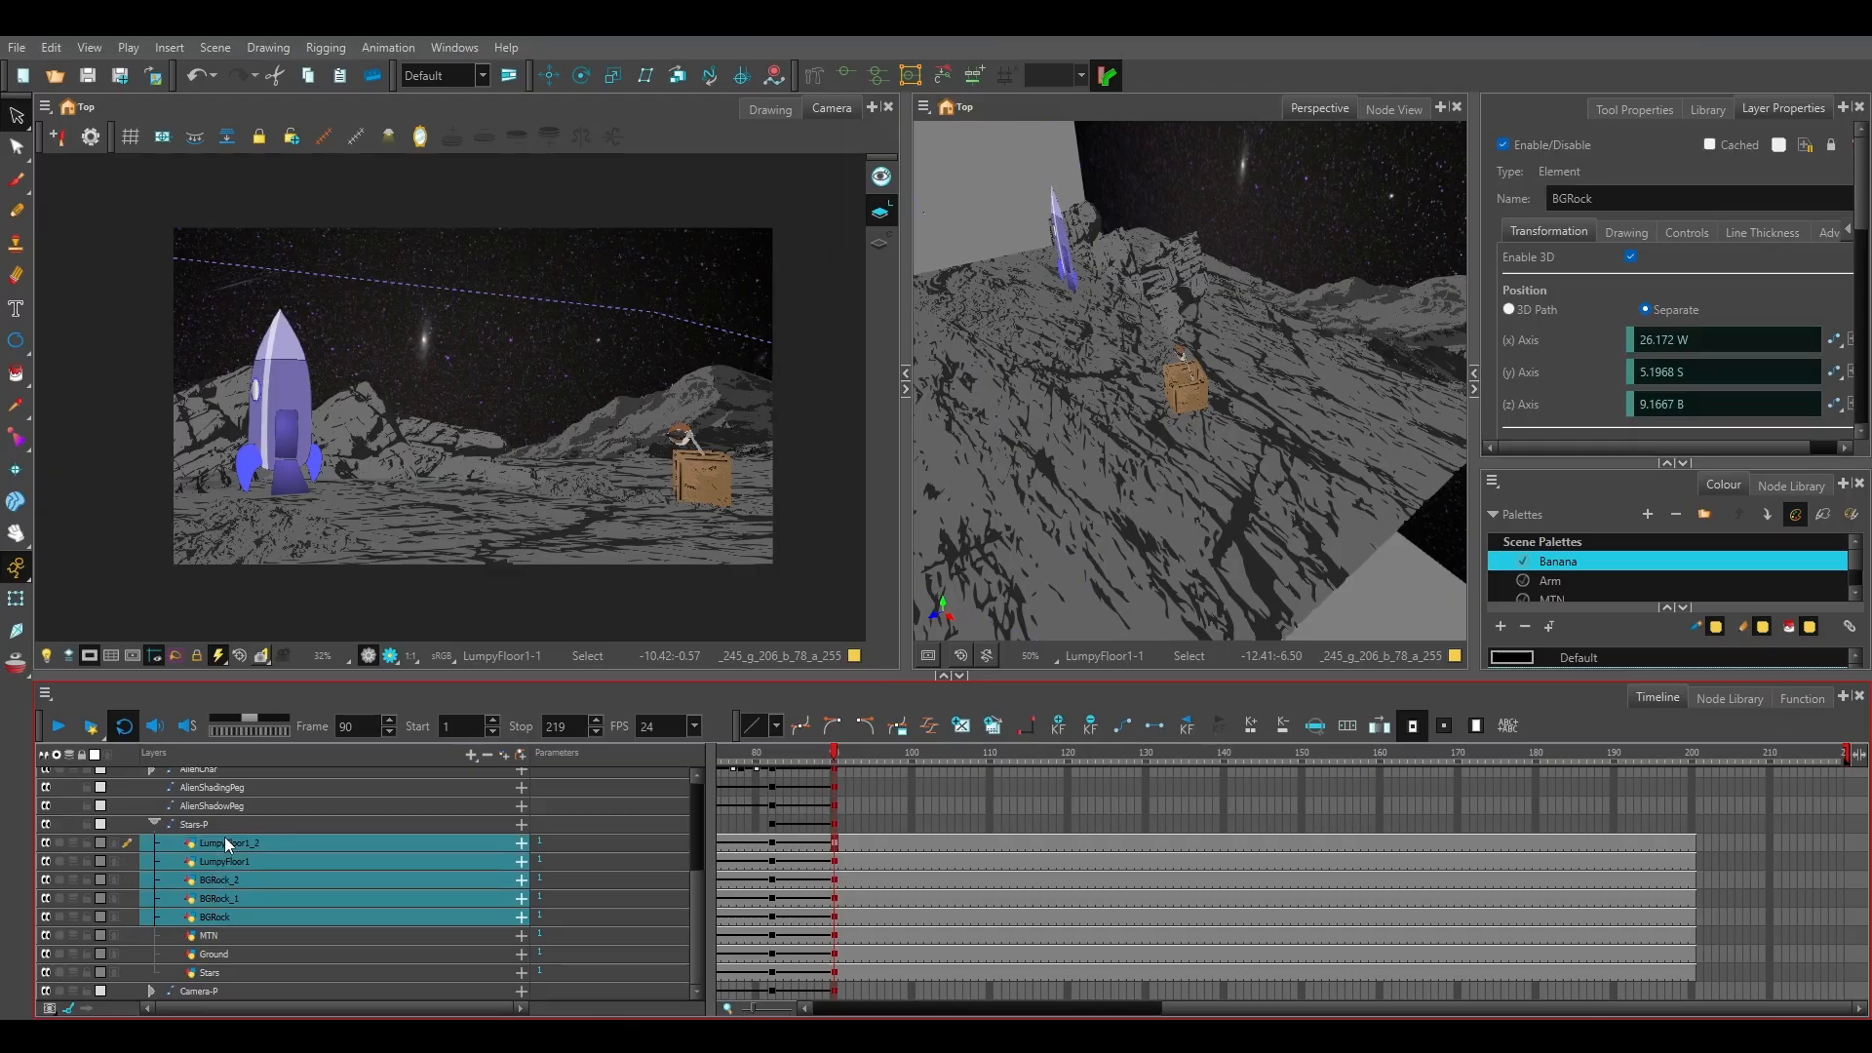
pyautogui.click(551, 78)
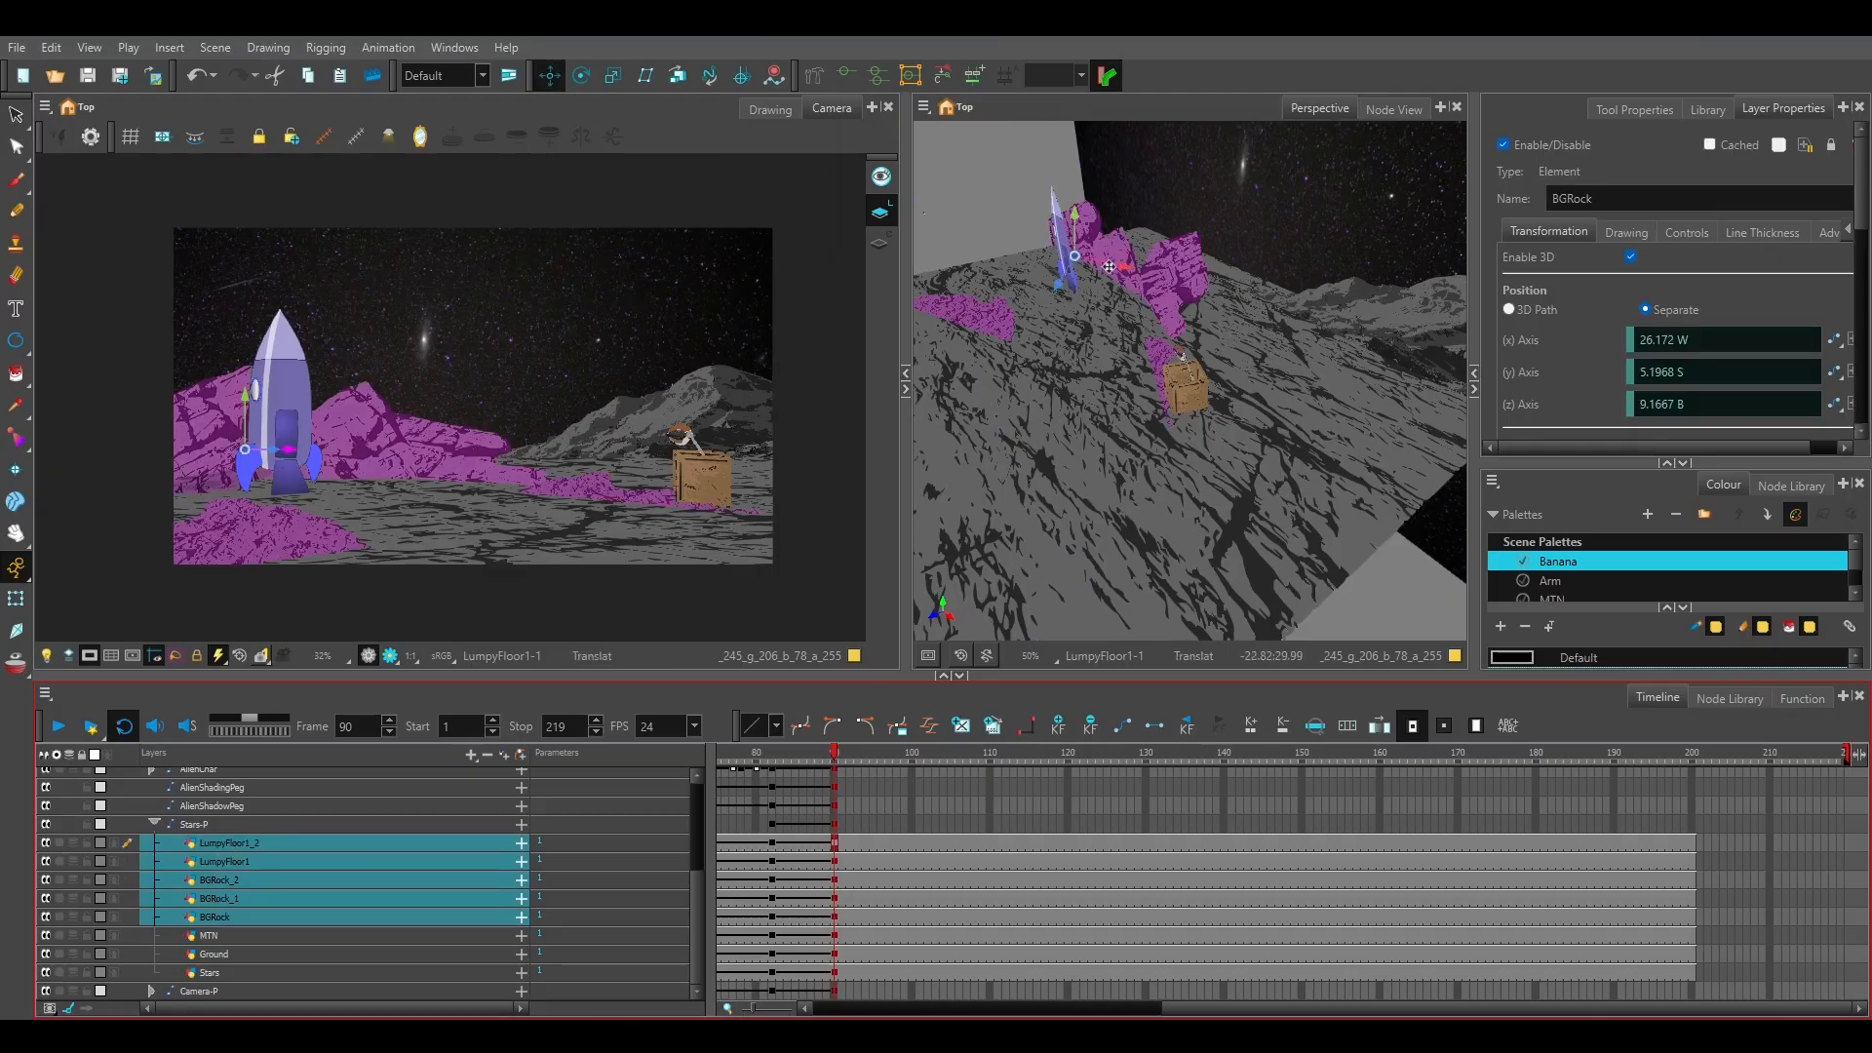
pyautogui.moveTo(1108, 266)
pyautogui.mouseDown()
pyautogui.moveTo(1193, 260)
pyautogui.moveTo(1107, 266)
pyautogui.mouseUp()
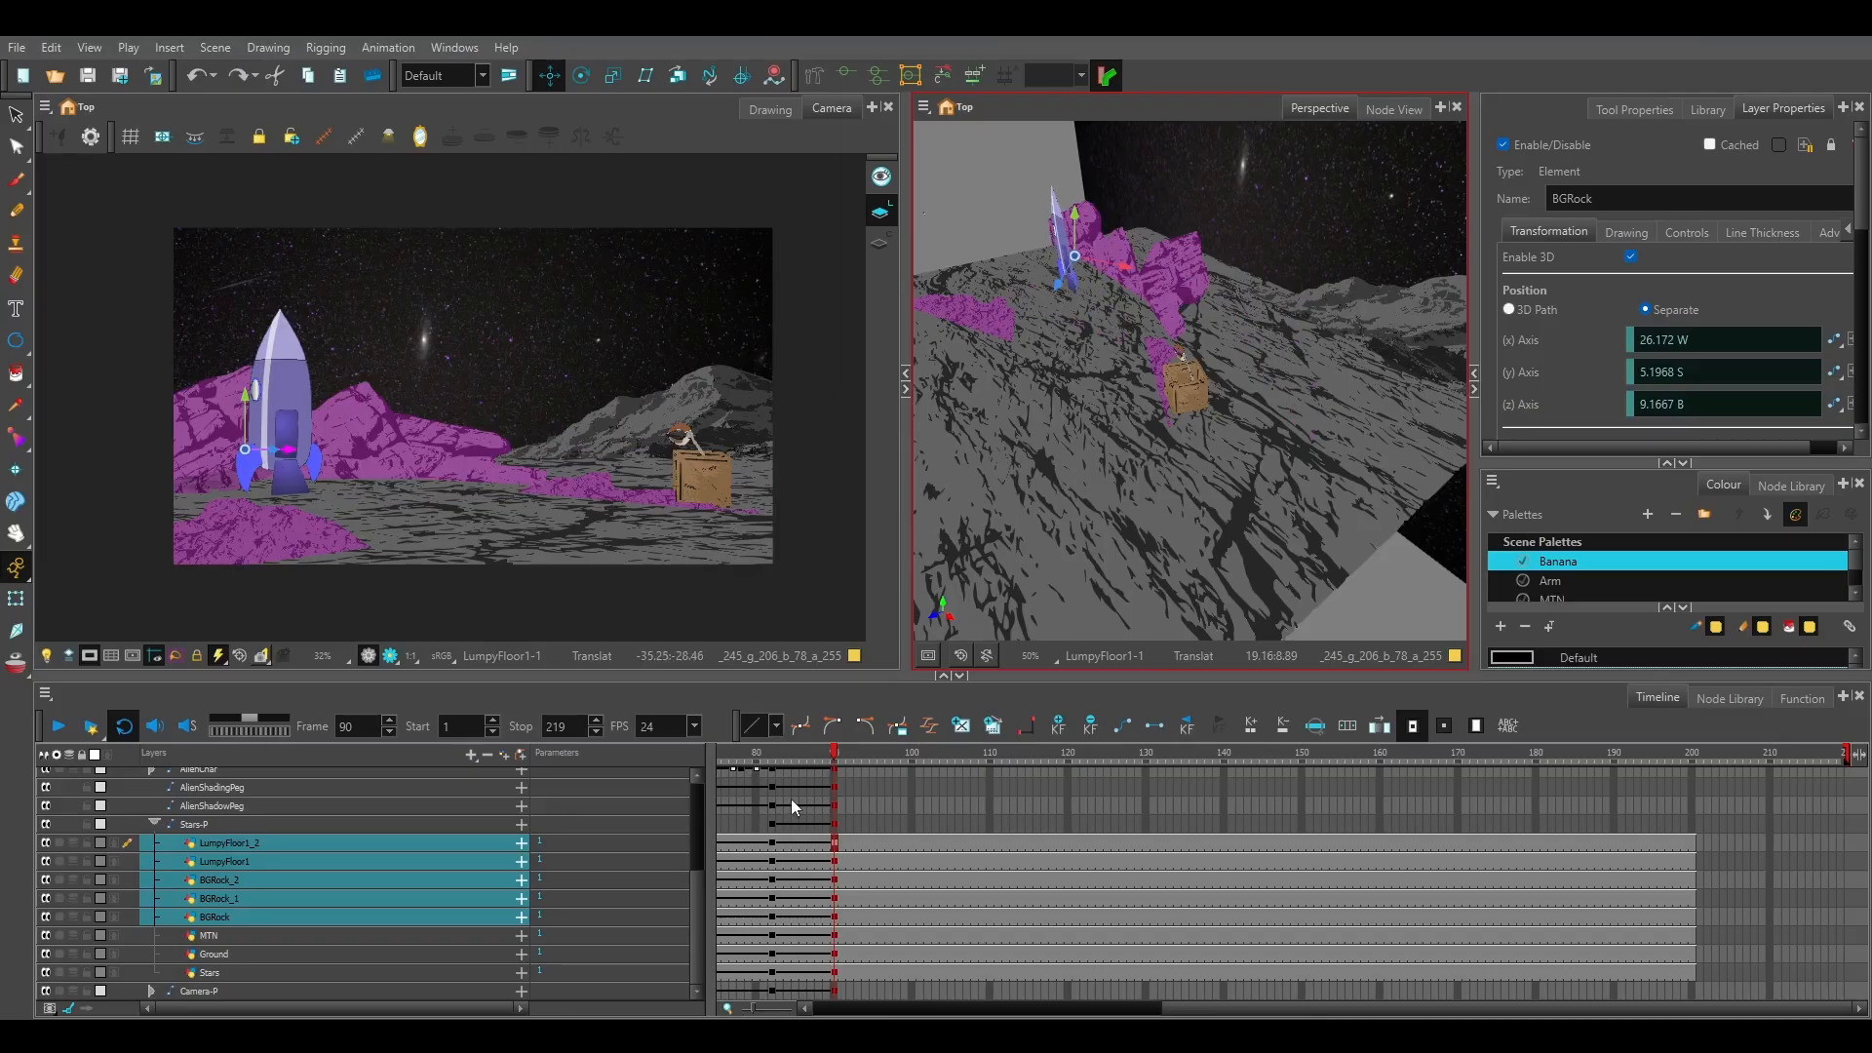
# Compare the previous shot around frames 77 to 82 with the new composition at frame 90.
pyautogui.press(';')
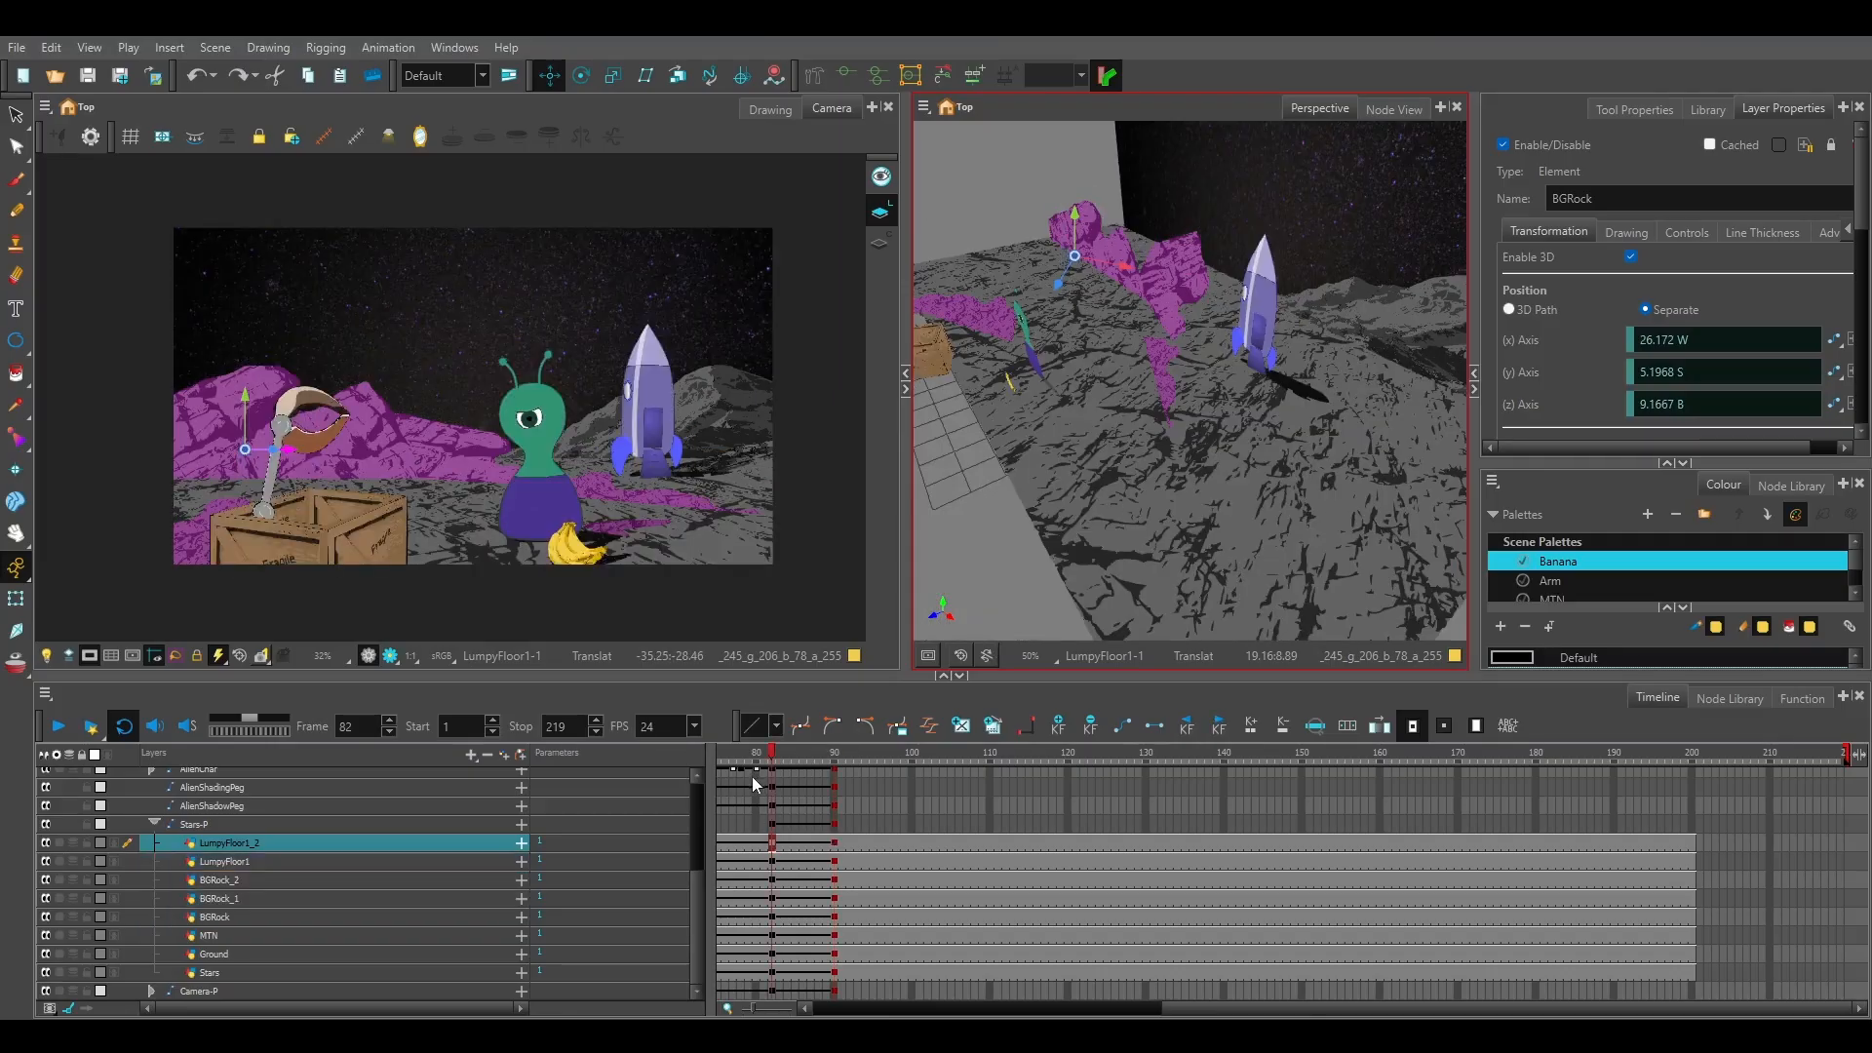
pyautogui.click(985, 804)
pyautogui.click(772, 757)
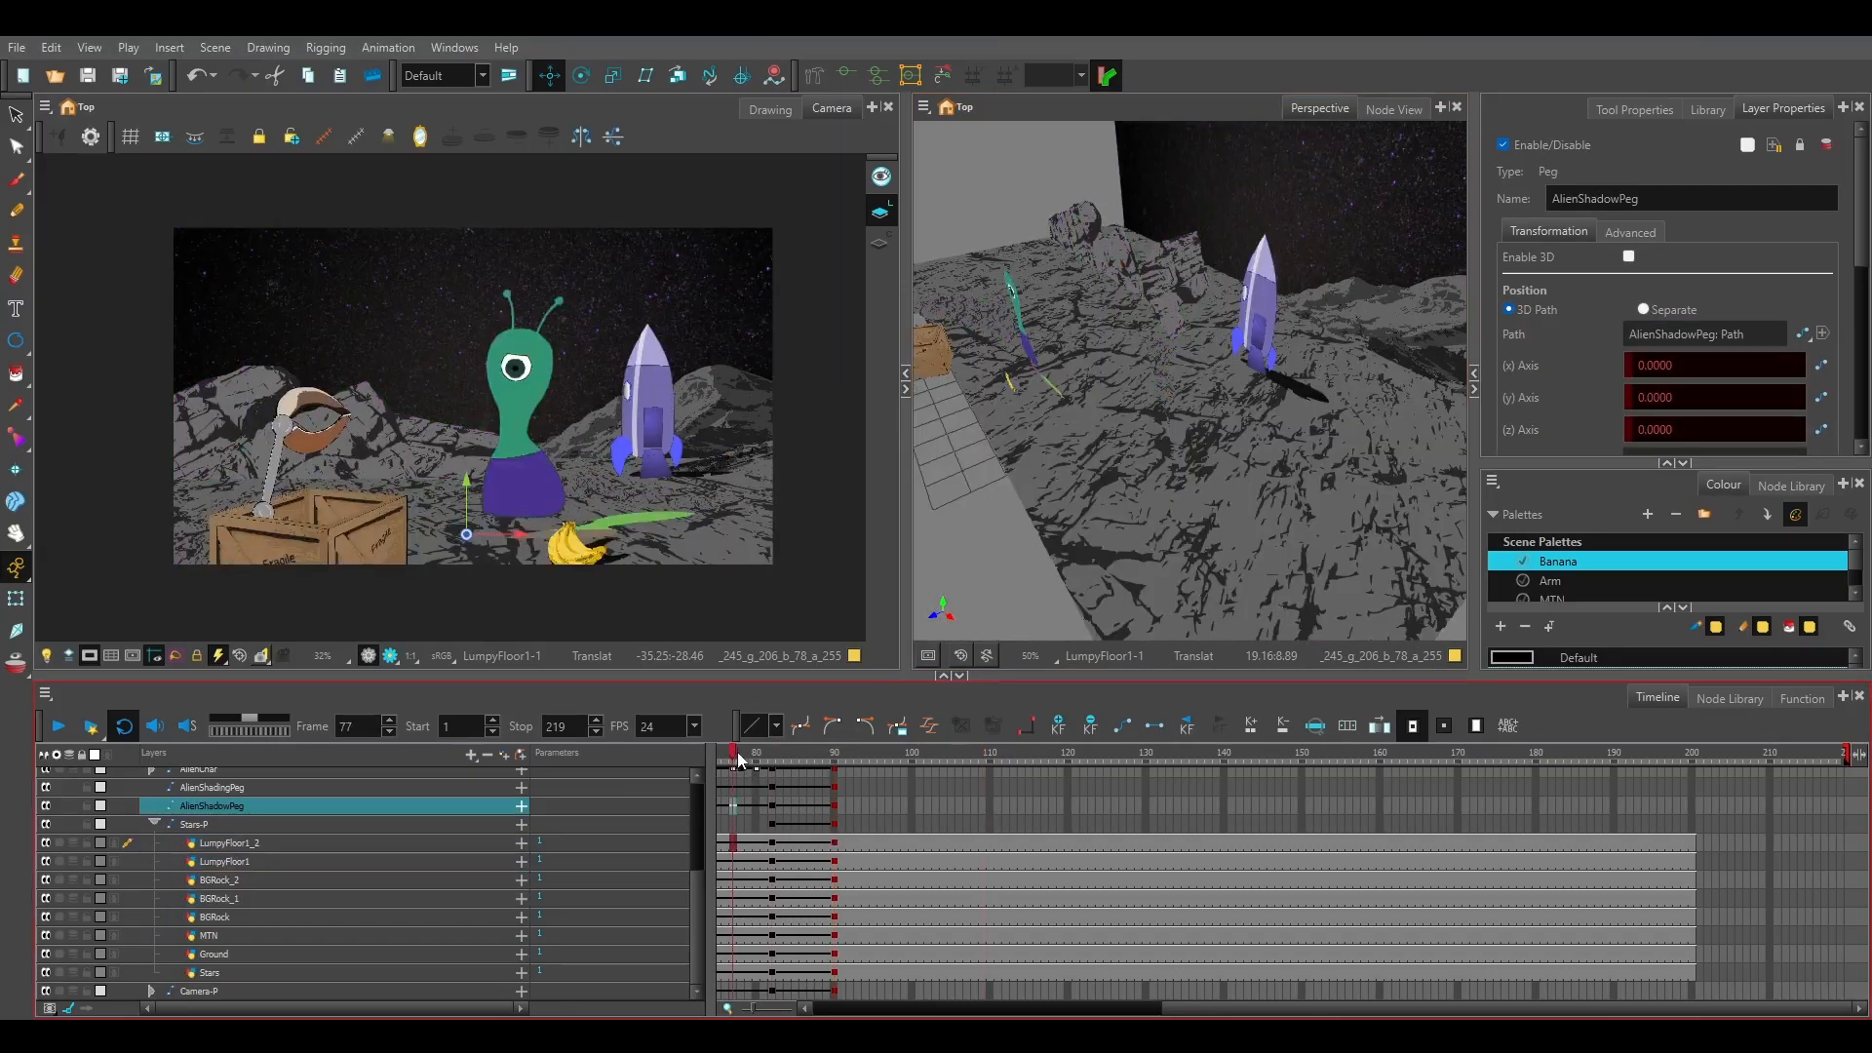
pyautogui.click(783, 757)
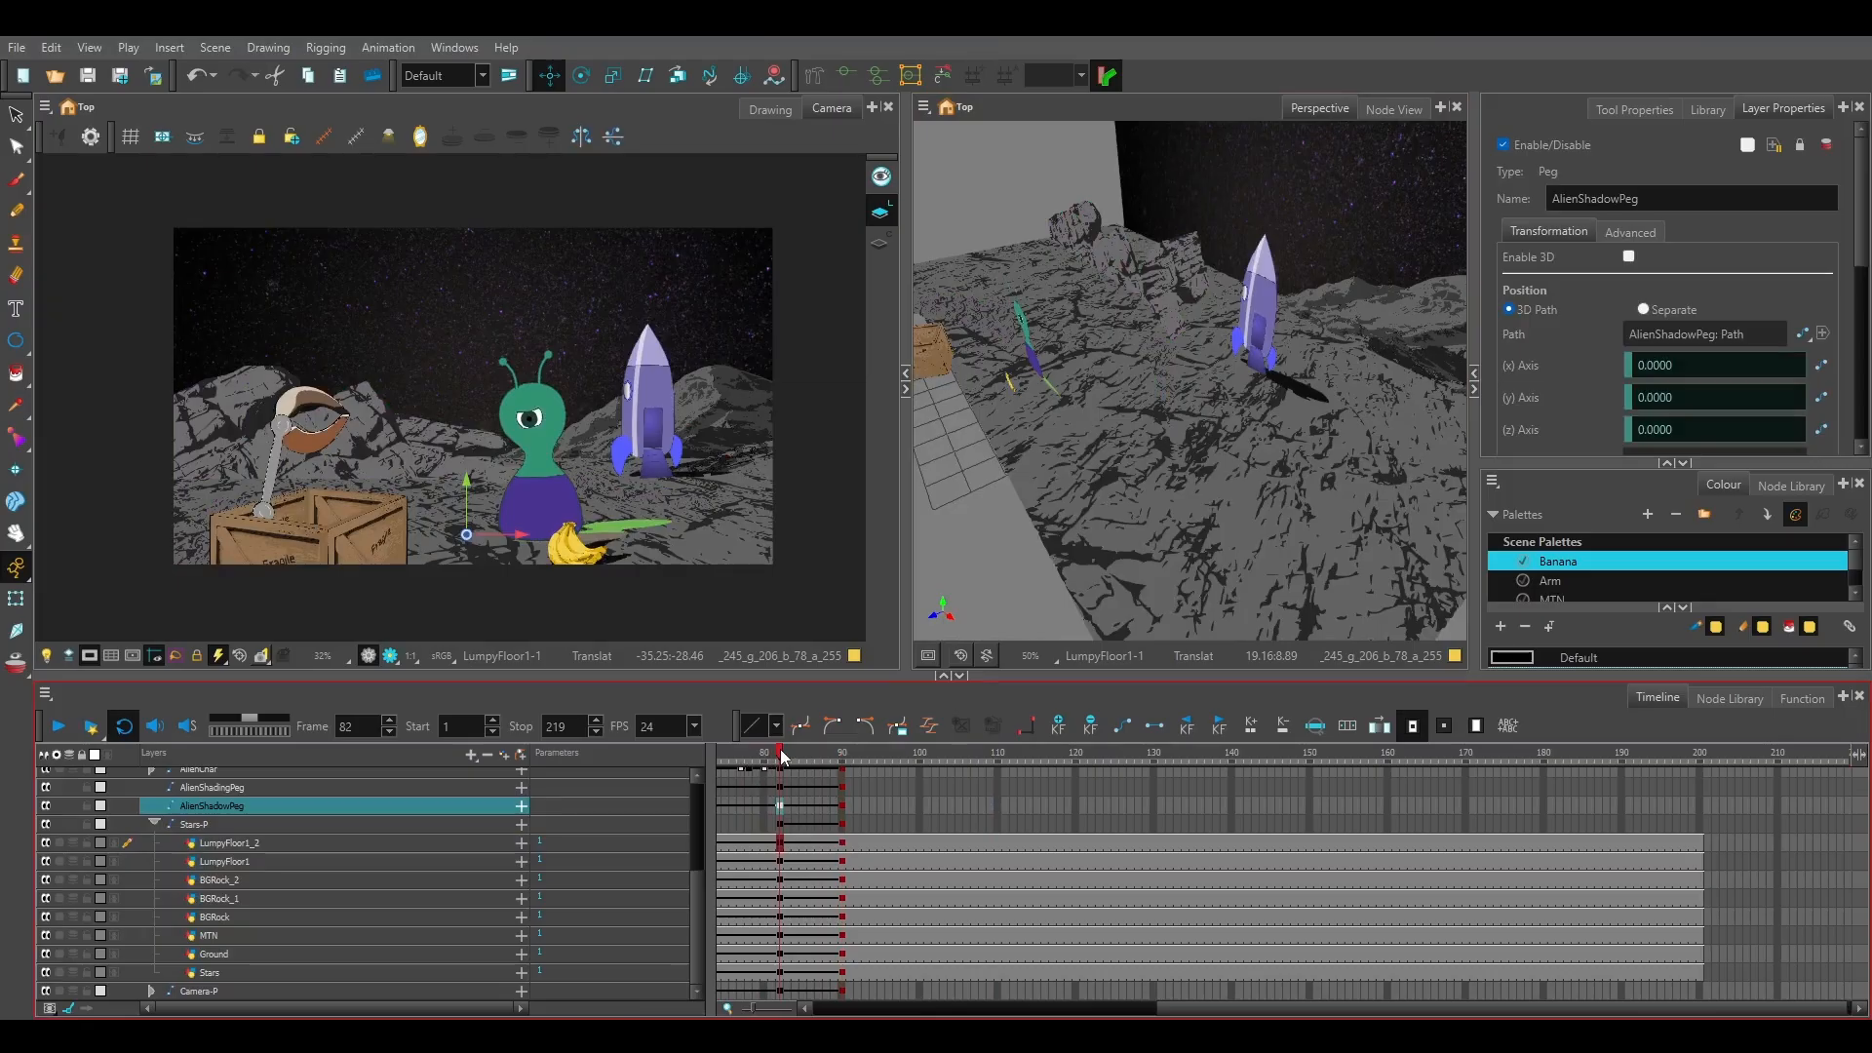
pyautogui.click(840, 757)
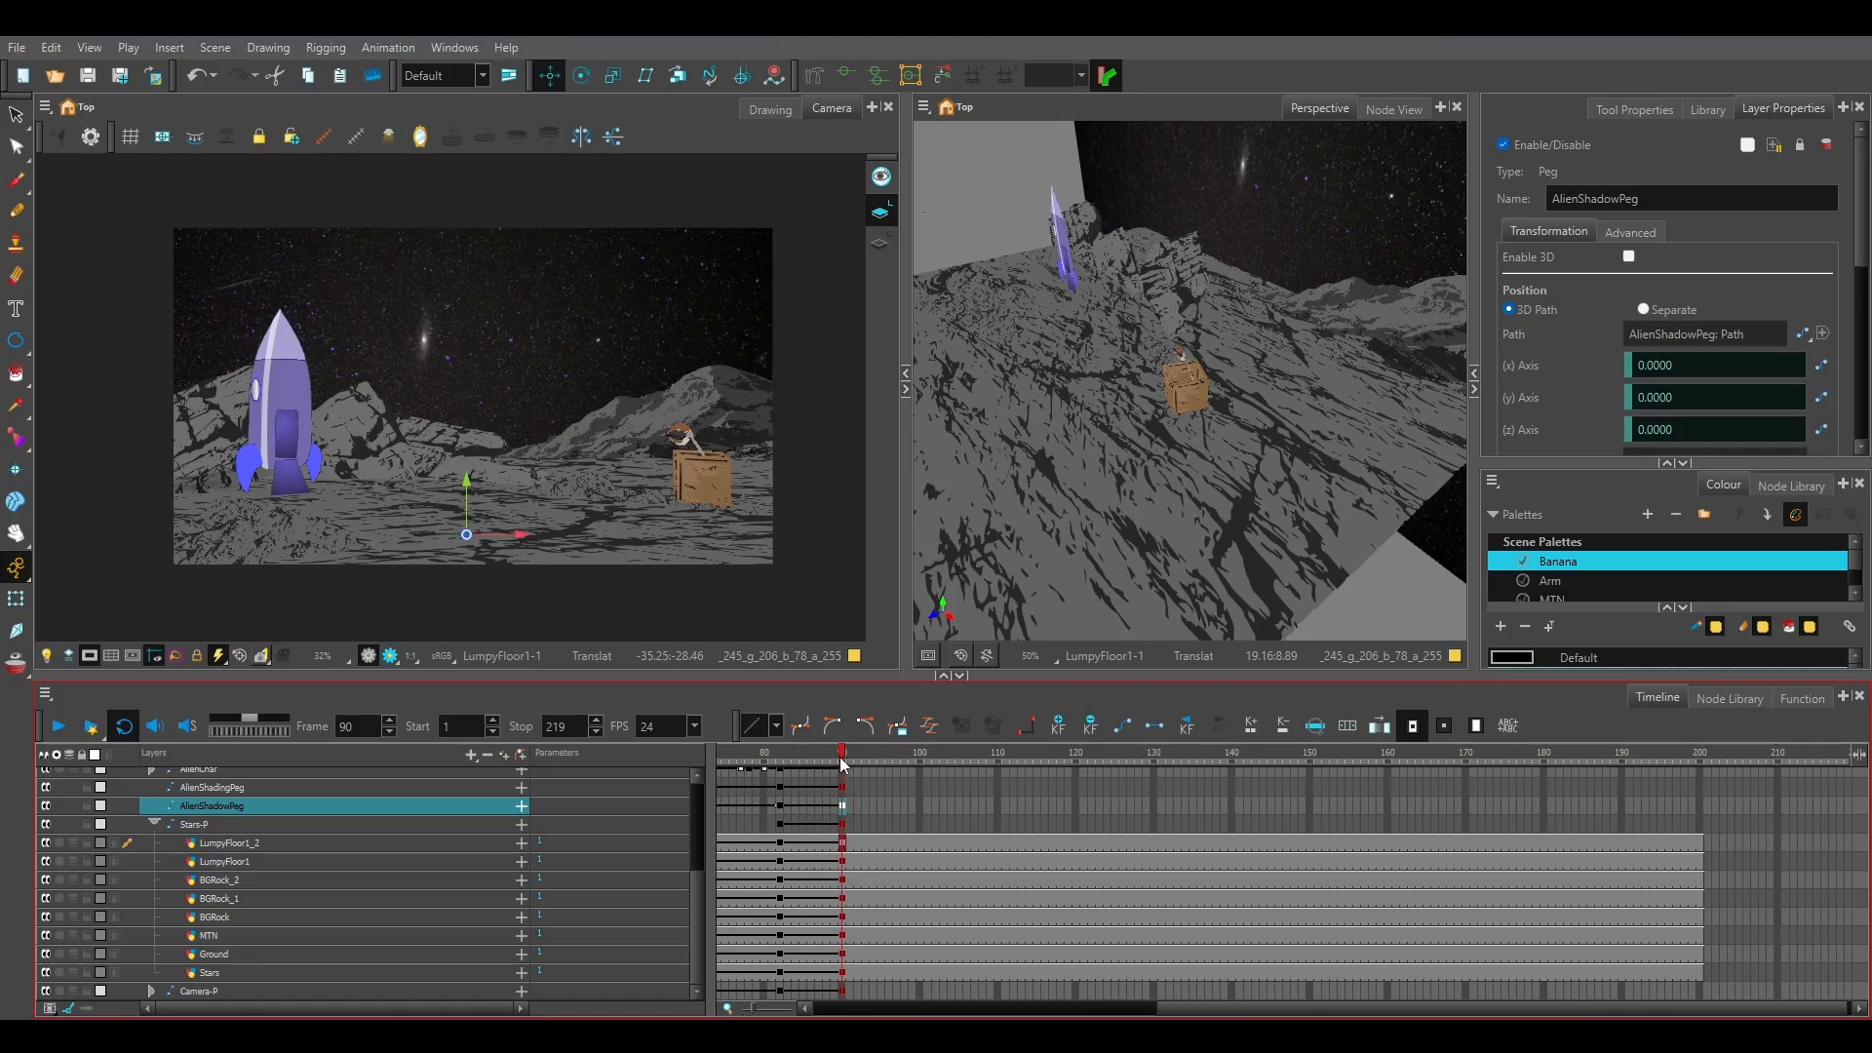
pyautogui.moveTo(841, 758)
pyautogui.mouseDown()
pyautogui.moveTo(764, 760)
pyautogui.moveTo(873, 752)
pyautogui.moveTo(844, 760)
pyautogui.mouseUp()
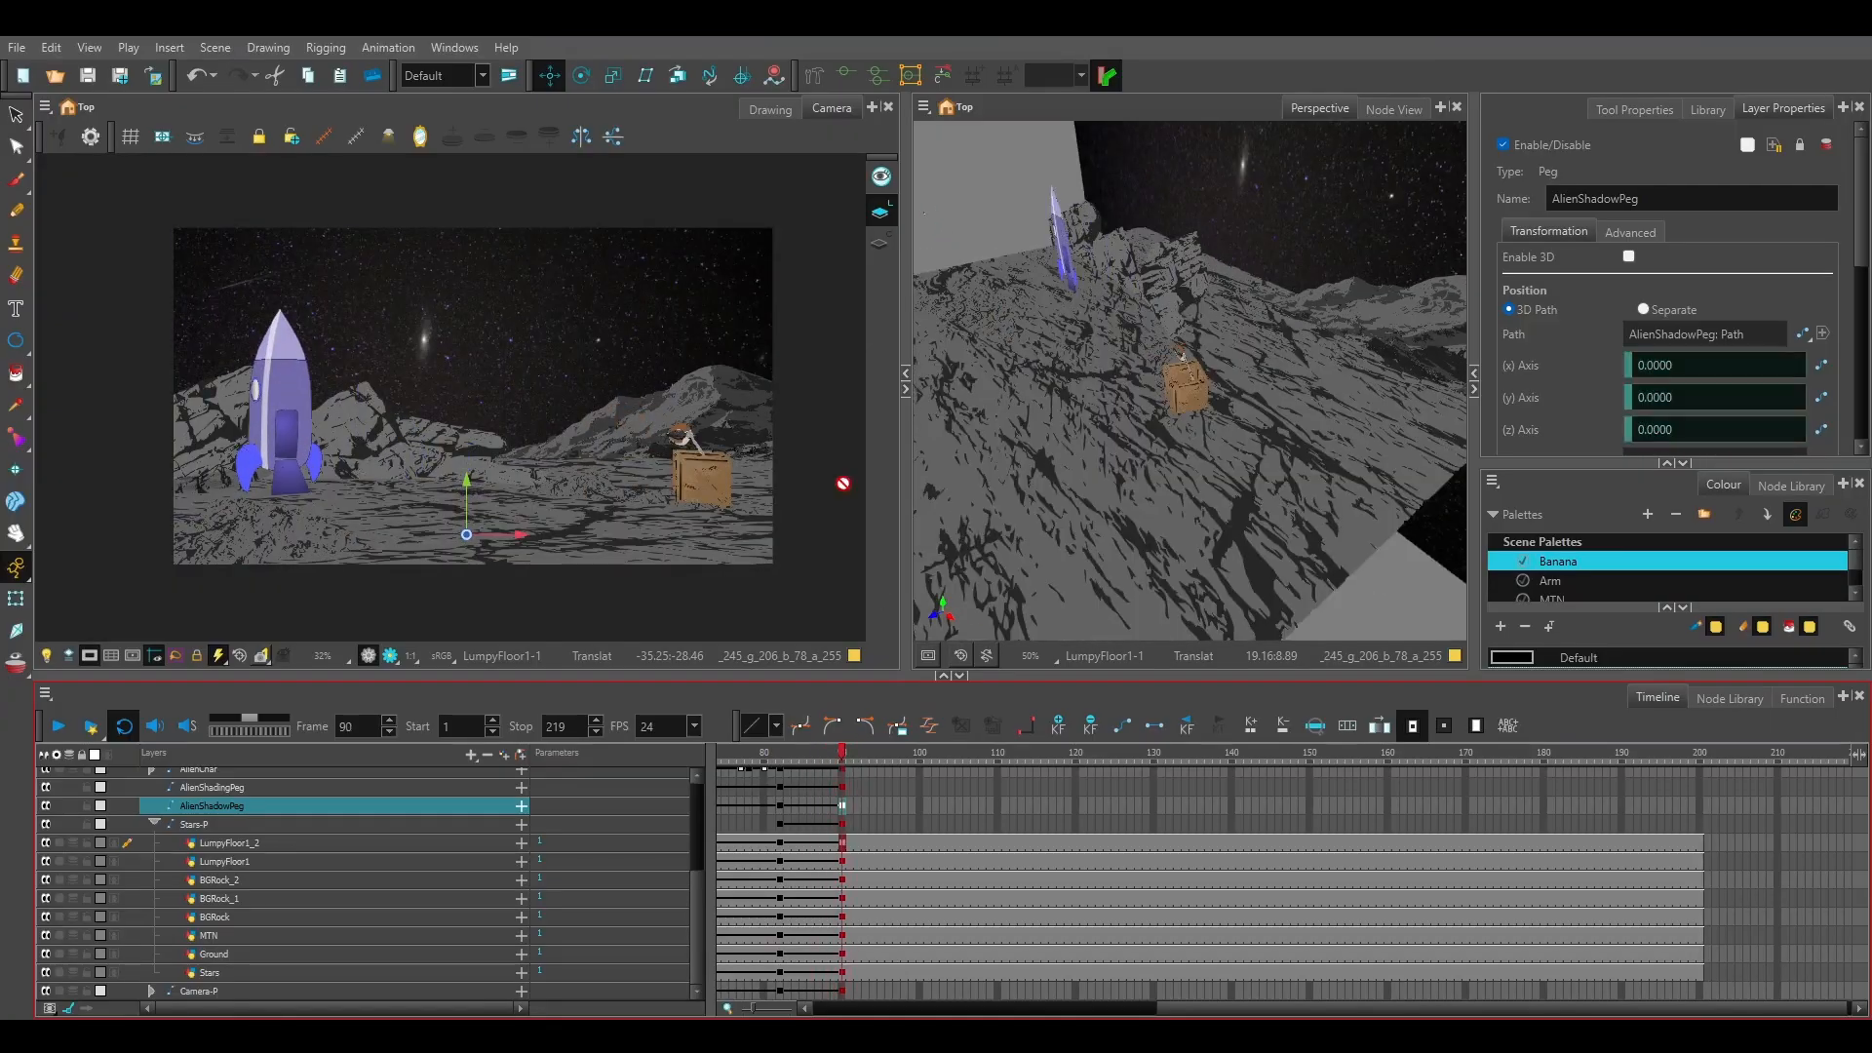